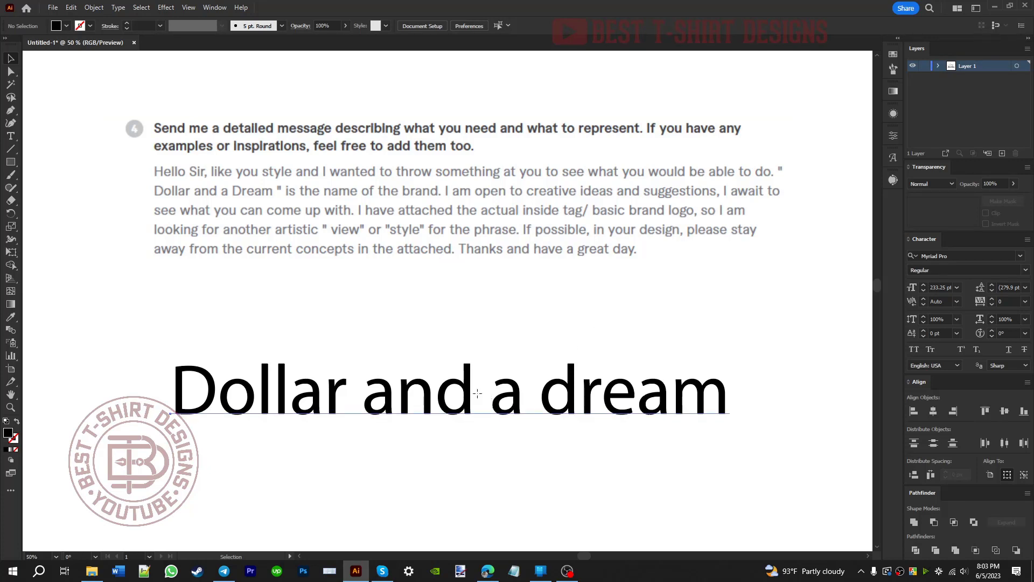
Step: Move the "Dollar and a dream" text slightly lower and place the reference logo image below its left part
drag(477, 398, 496, 408)
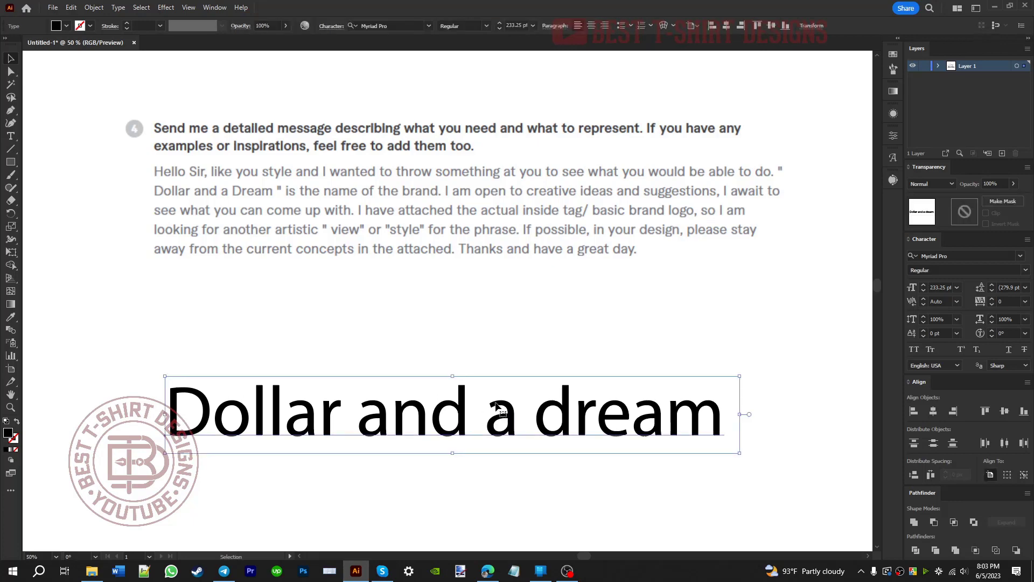
click(584, 345)
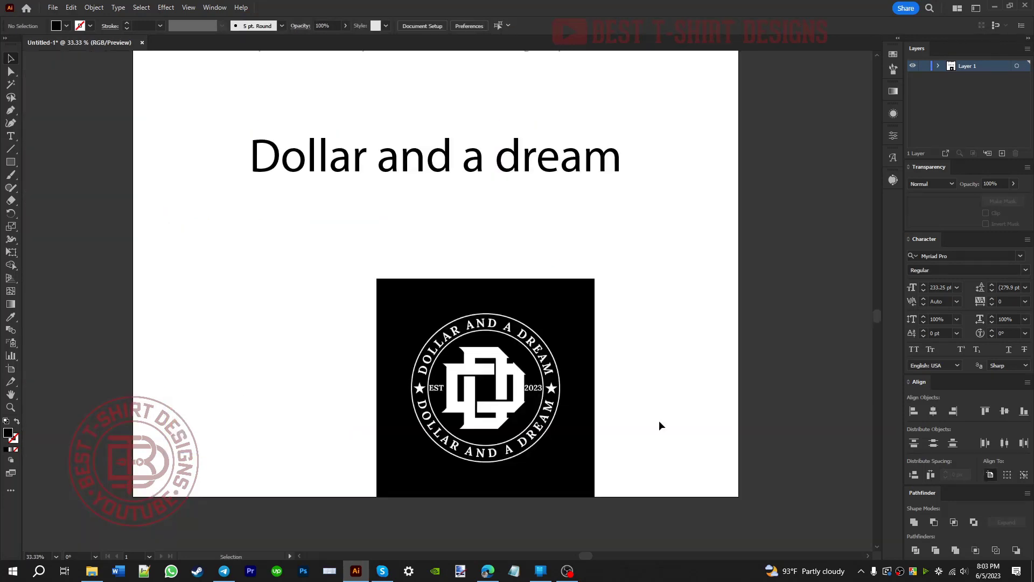
scroll(517, 429, up, 2)
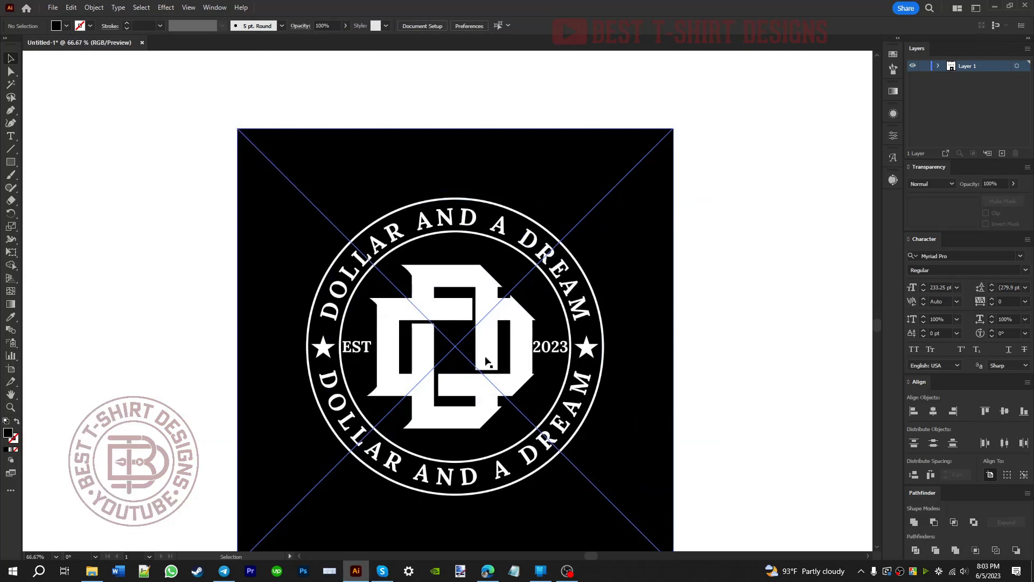
scroll(464, 346, down, 1)
scroll(459, 345, down, 1)
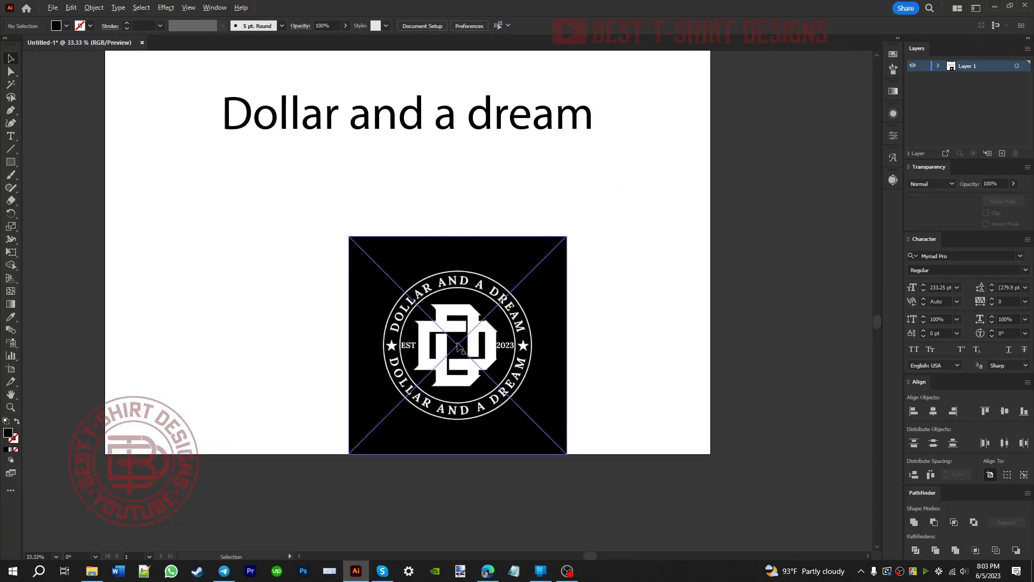
scroll(617, 368, up, 1)
drag(503, 389, 323, 340)
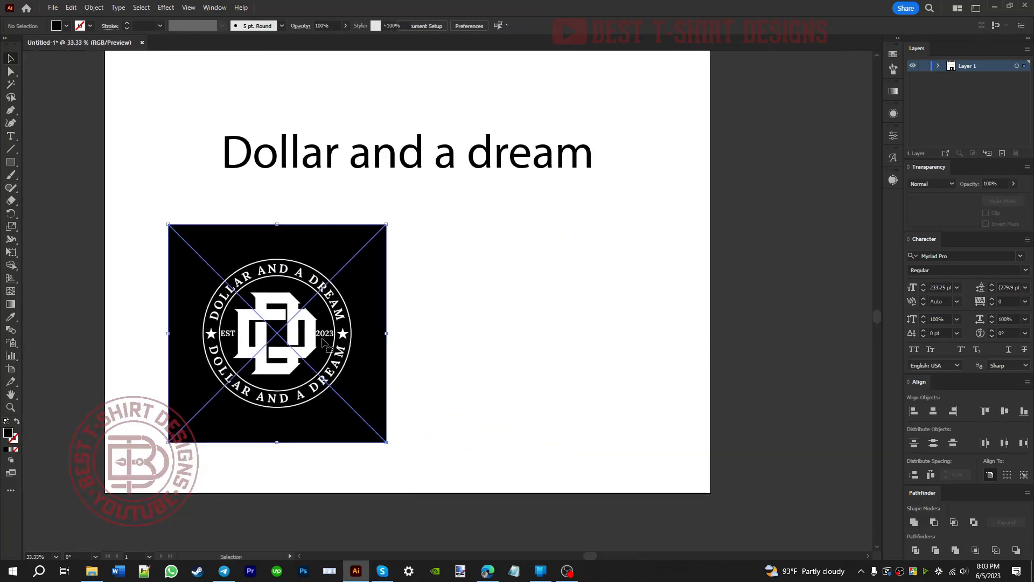
Step: Review the client's brief and the attached reference logo for the style requirements
scroll(464, 341, up, 2)
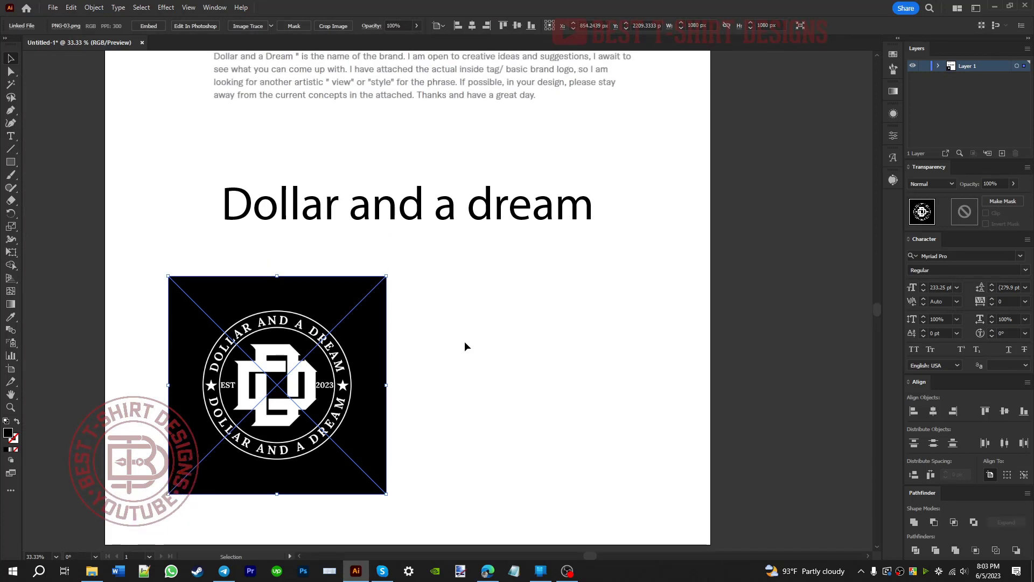
scroll(465, 341, up, 2)
scroll(347, 224, up, 1)
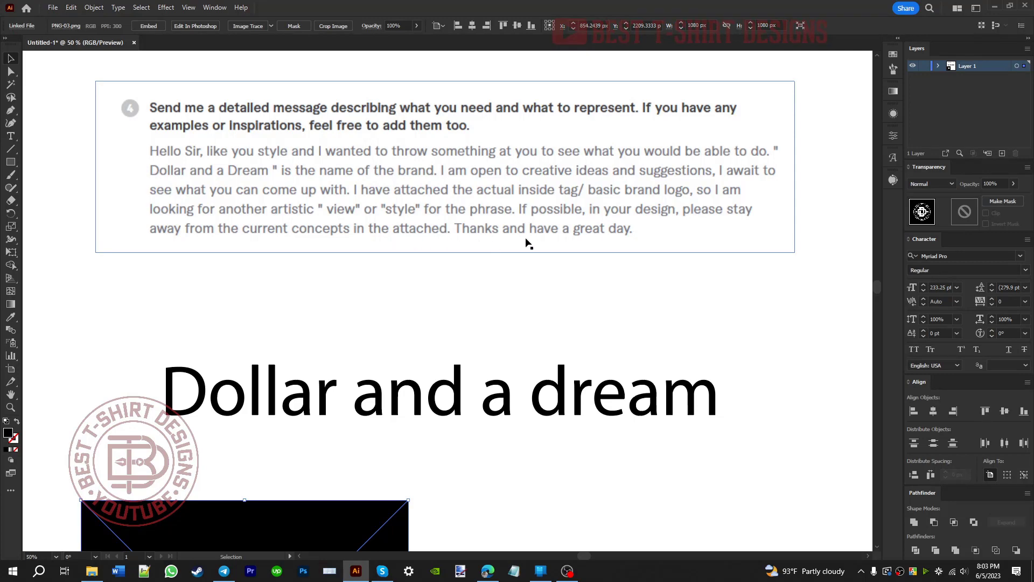
key(ctrl+0)
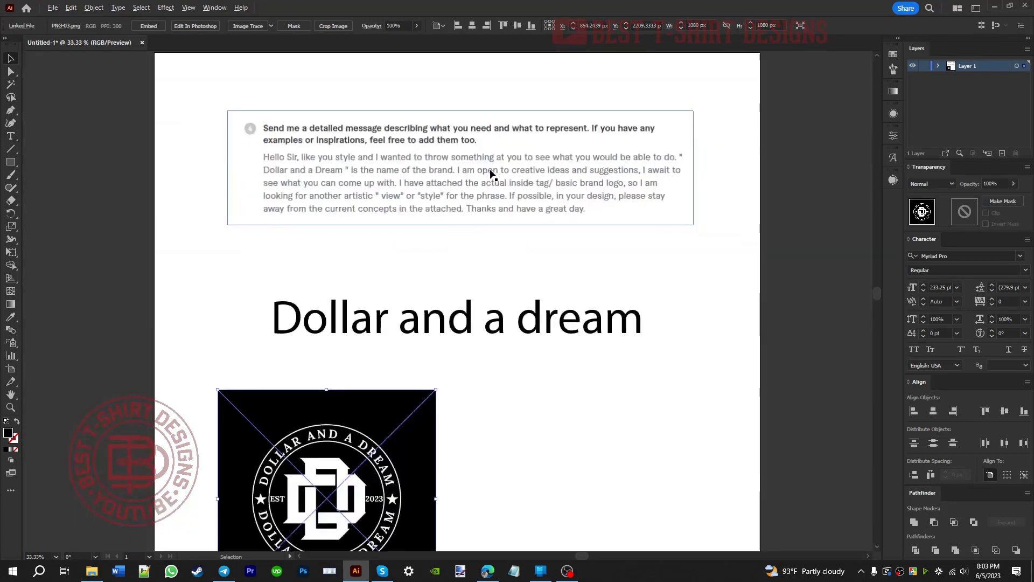
click(507, 426)
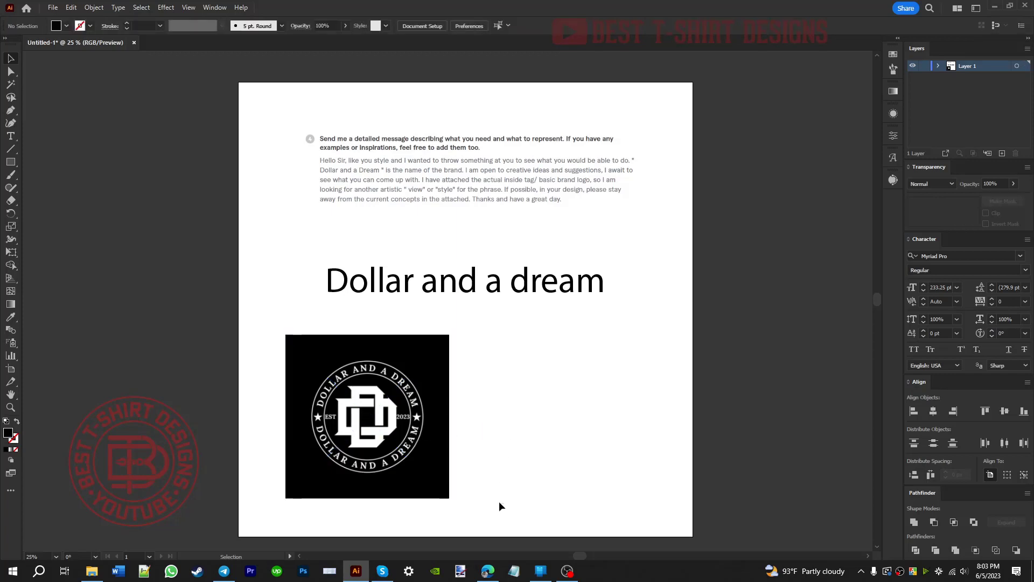
drag(499, 501, 467, 480)
click(266, 348)
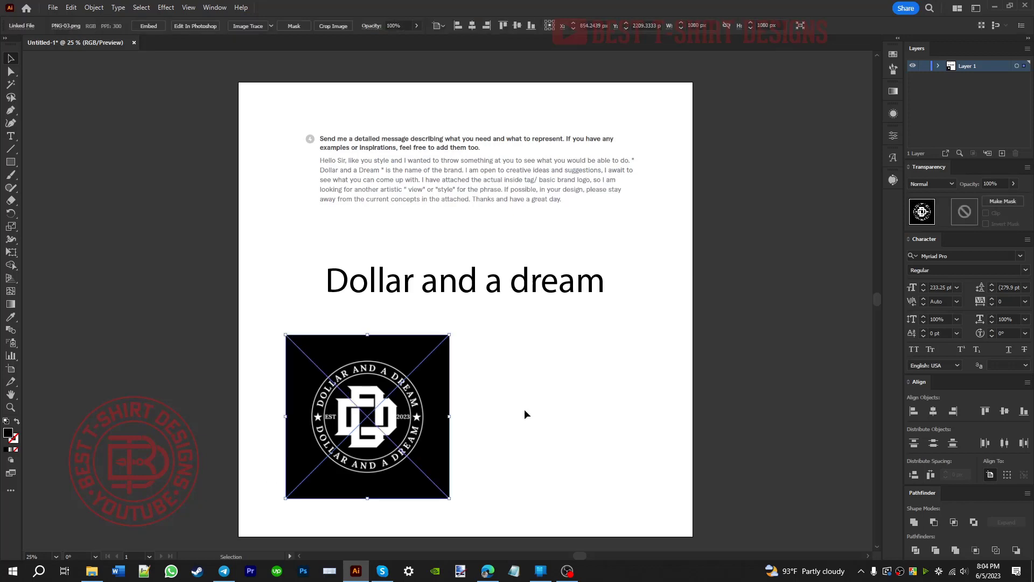
click(525, 409)
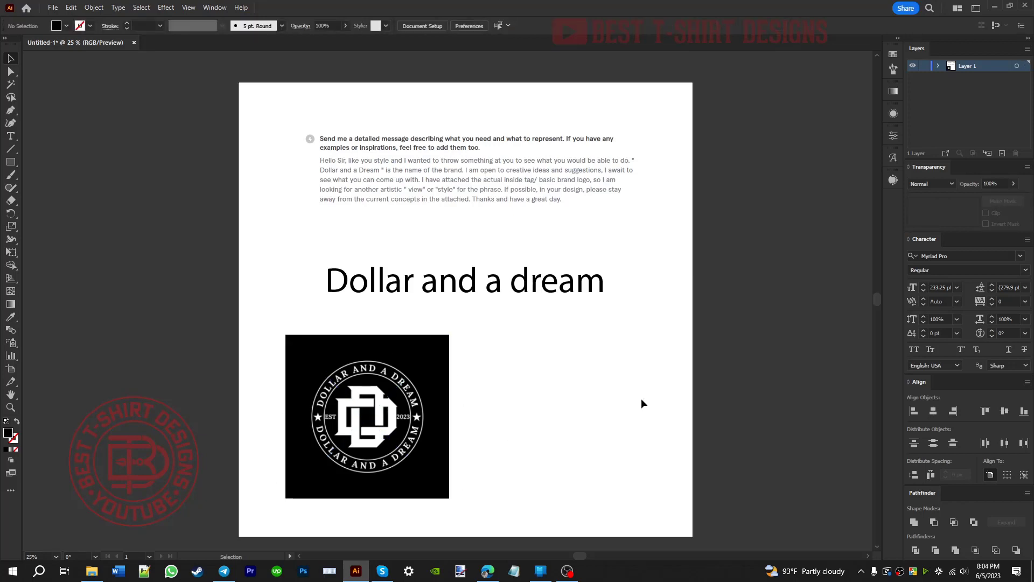
Step: Nudge the "Dollar and a dream" text slightly up, then move the reference logo off the artboard and delete it
drag(488, 289, 422, 281)
click(512, 324)
click(487, 325)
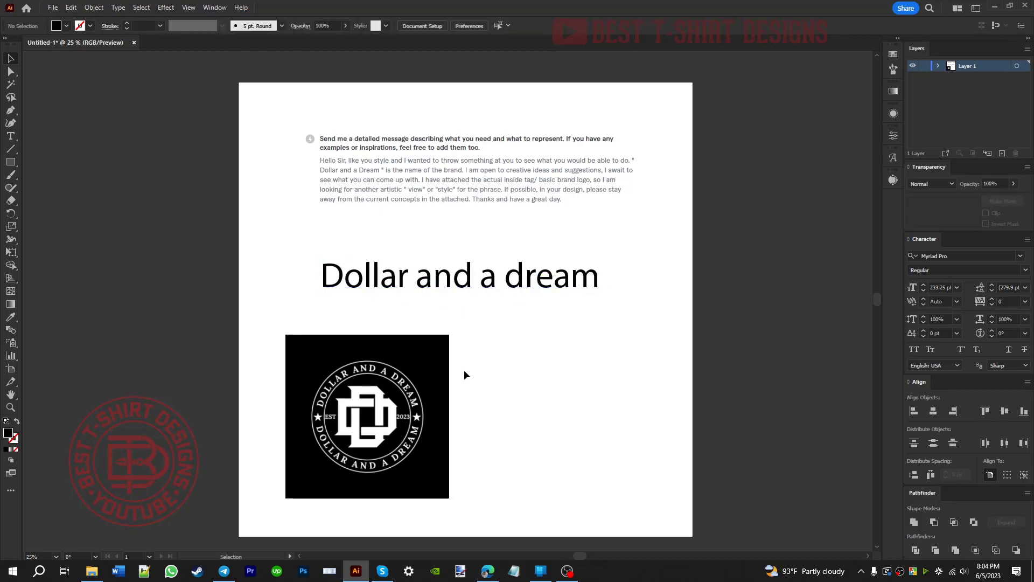
drag(424, 407, 185, 337)
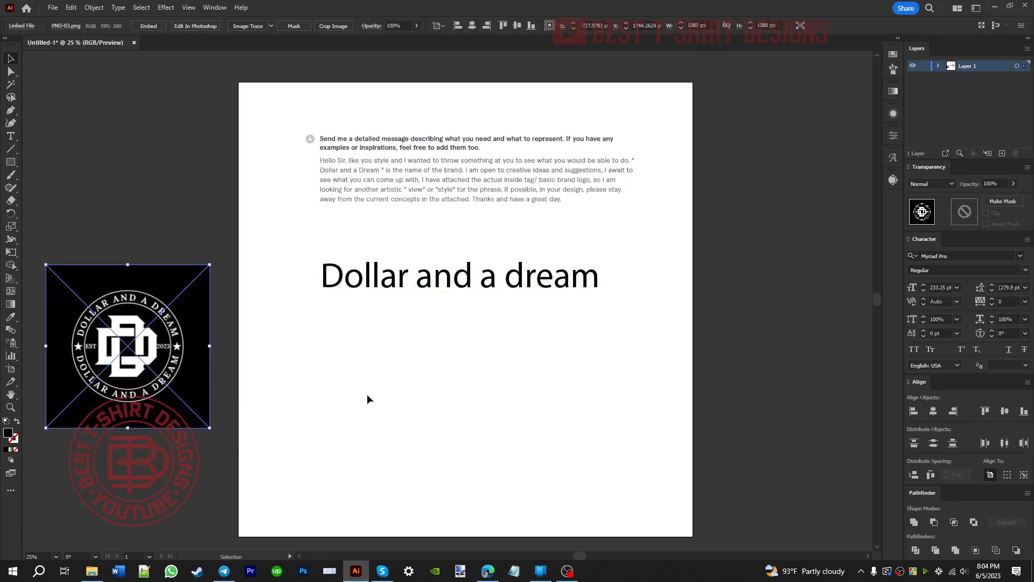
click(367, 398)
click(149, 398)
key(Delete)
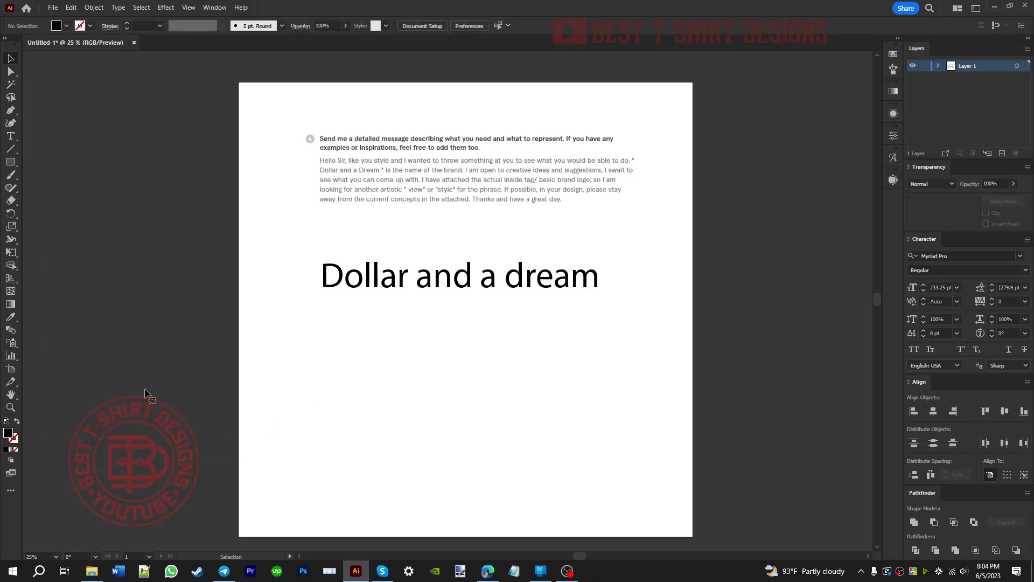
Step: Reposition the one-line "Dollar and a dream" text slightly lower and to the right beneath the brief
scroll(474, 276, up, 1)
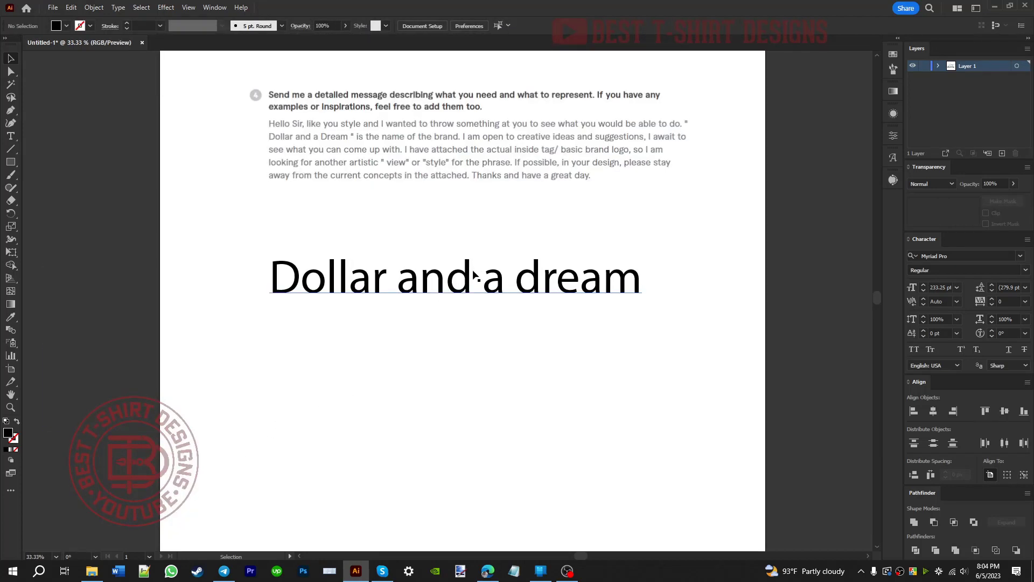
scroll(473, 272, up, 2)
scroll(474, 272, down, 1)
drag(496, 394, 463, 366)
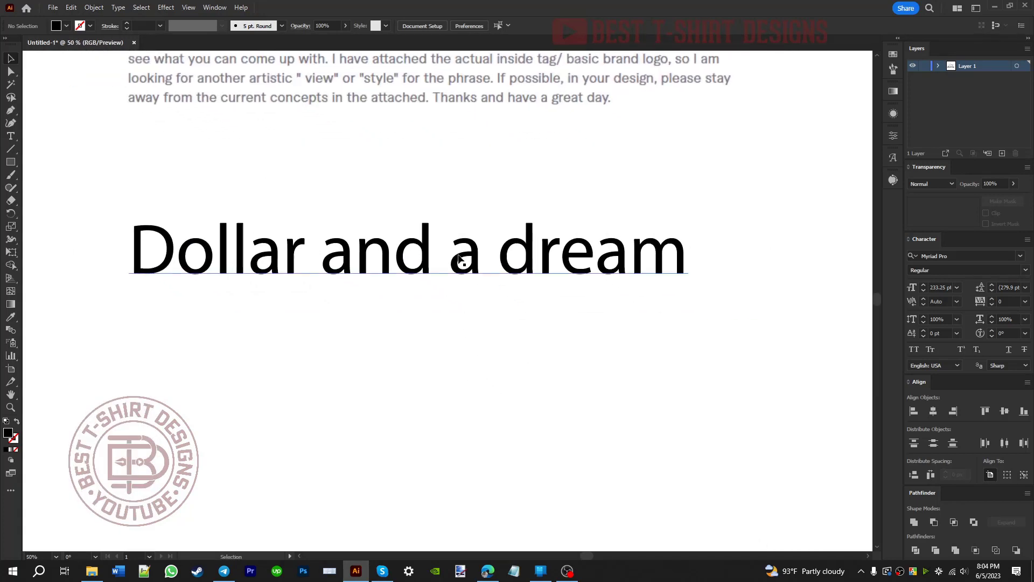
drag(459, 260, 487, 277)
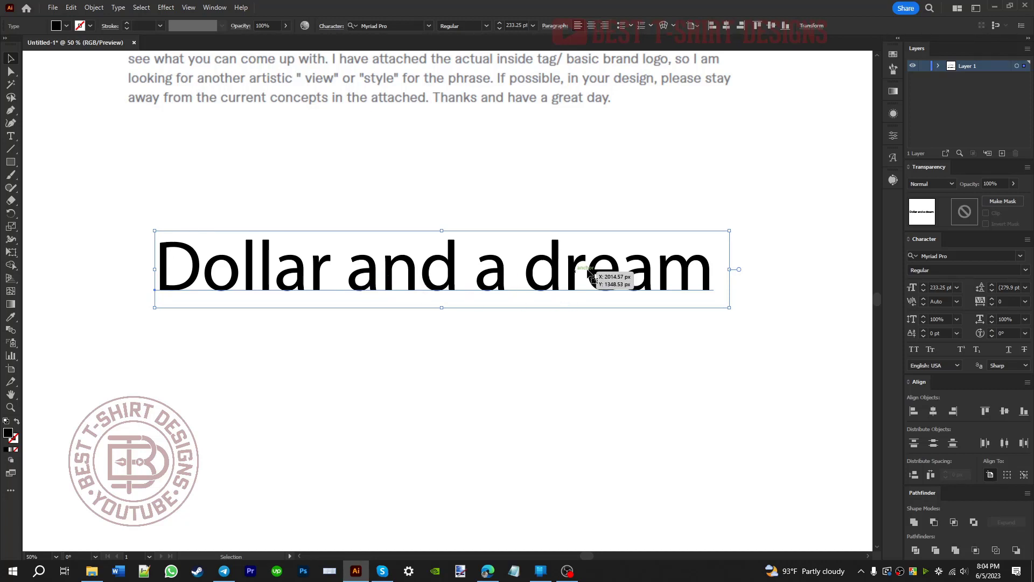
Step: Break the phrase into three lines, "Dollar", "and a" and "dream", and move the block towards the artboard's middle
double_click(333, 261)
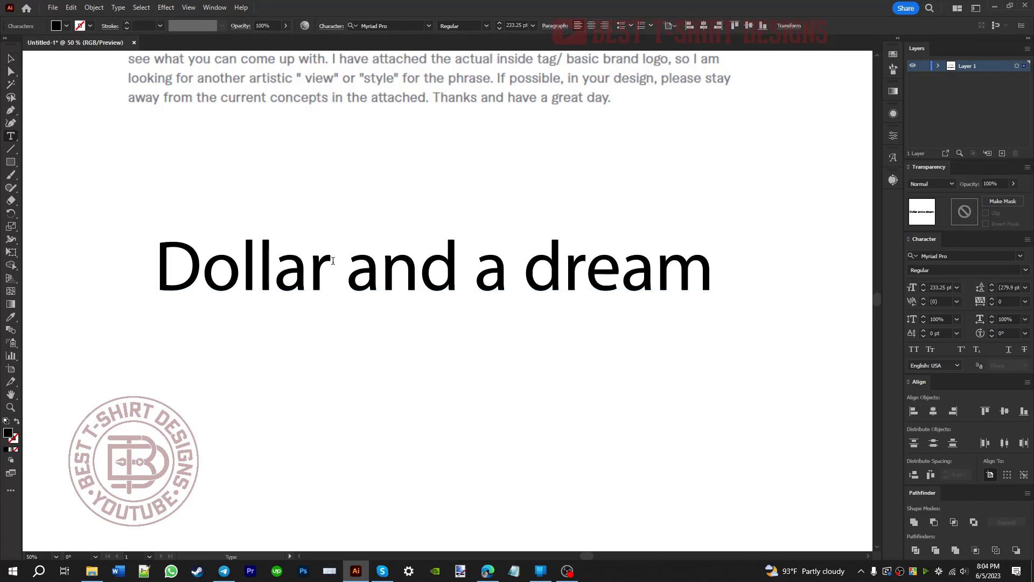
drag(333, 260, 346, 262)
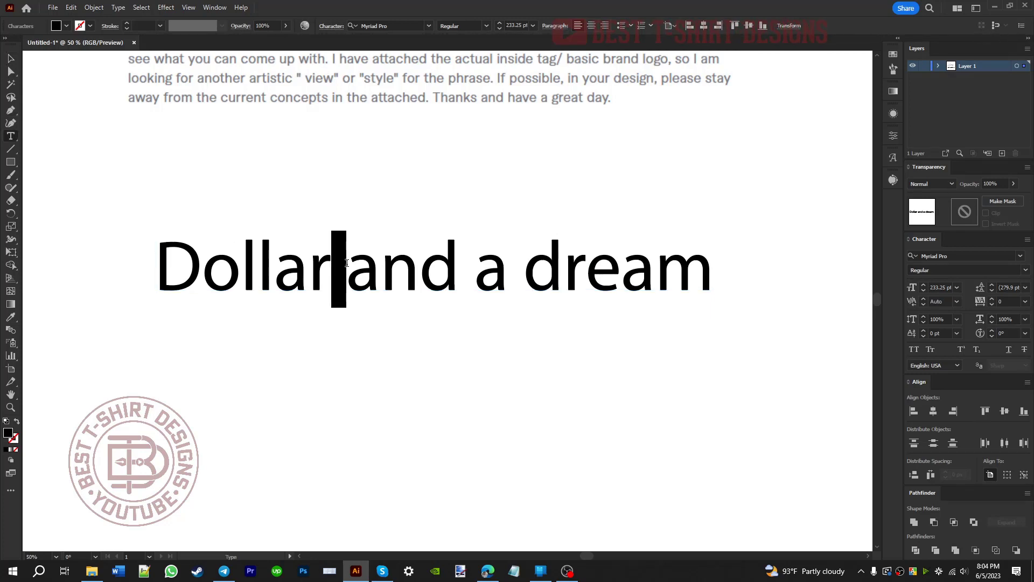
key(BackSpace)
key(Return)
drag(318, 364, 329, 366)
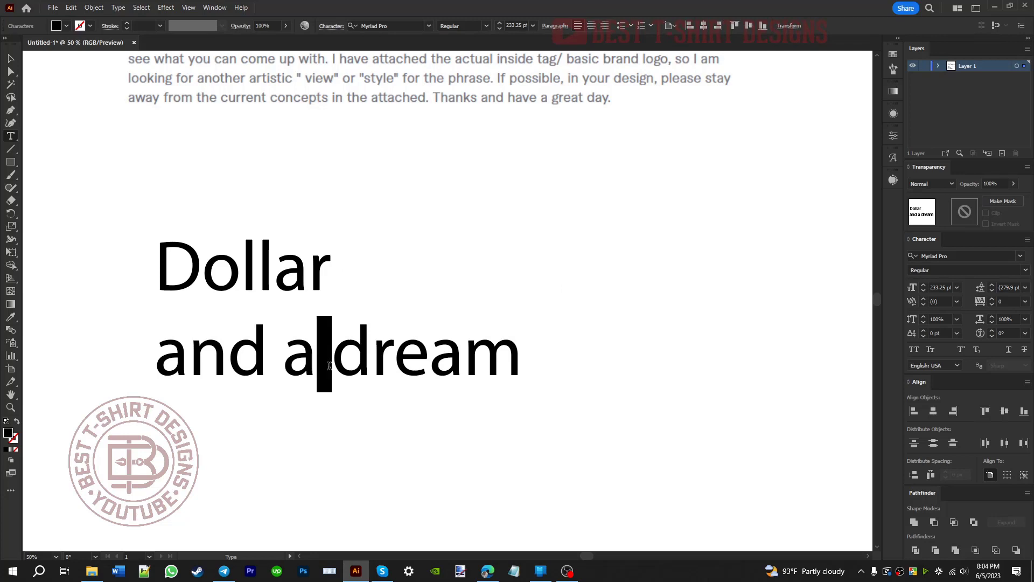
key(BackSpace)
key(Return)
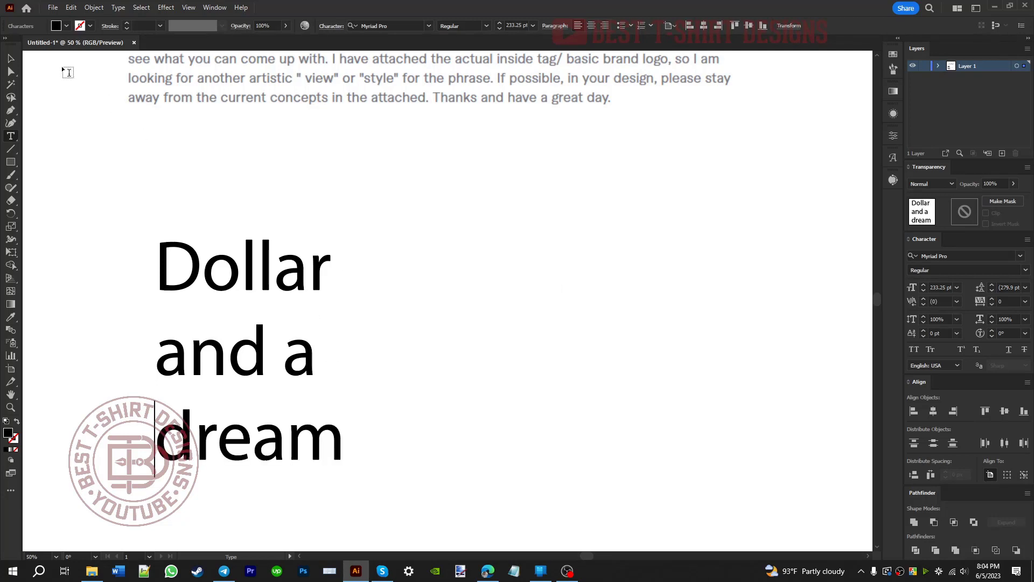
key(Escape)
drag(233, 265, 424, 261)
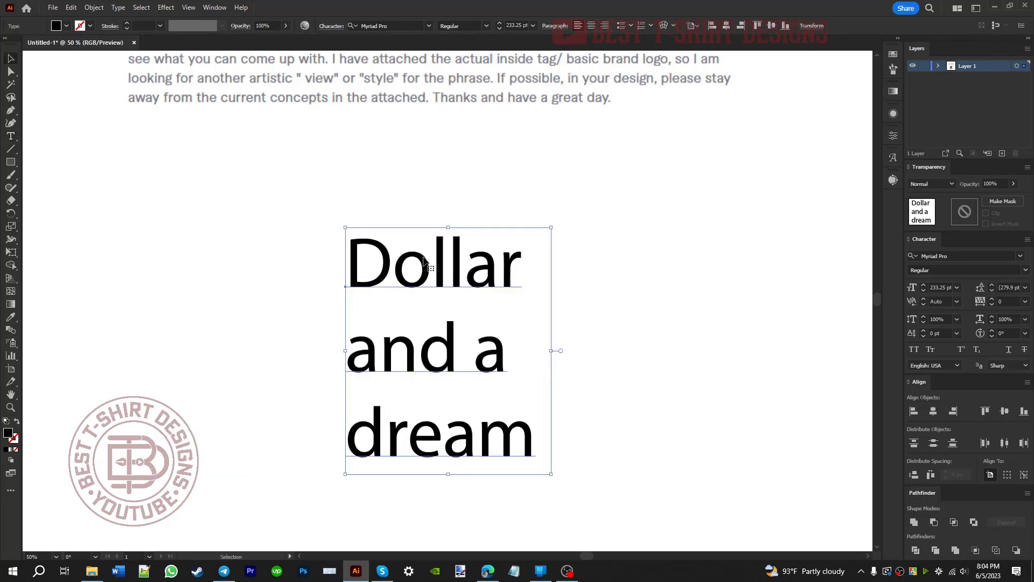
Step: Split the three-line text into separate text objects with the divideTextFrame script and move them up and right together
click(52, 8)
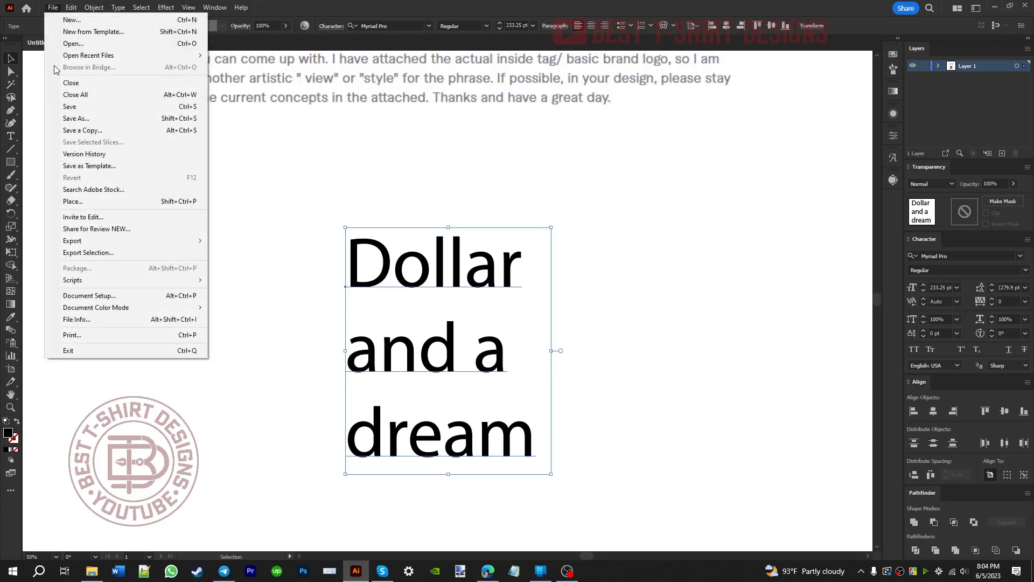
mouse_move(94, 282)
click(273, 292)
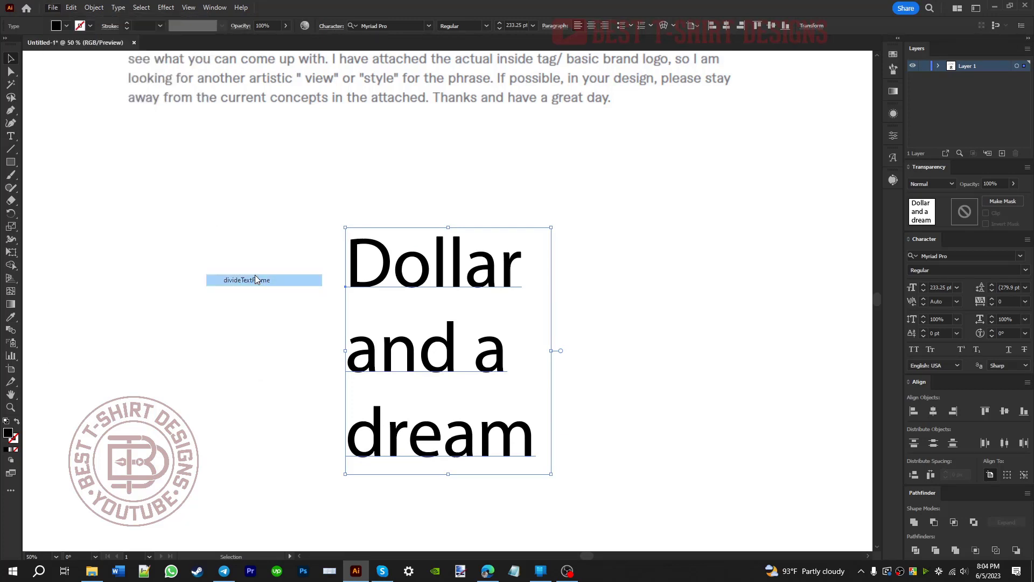
click(396, 276)
drag(413, 276, 447, 236)
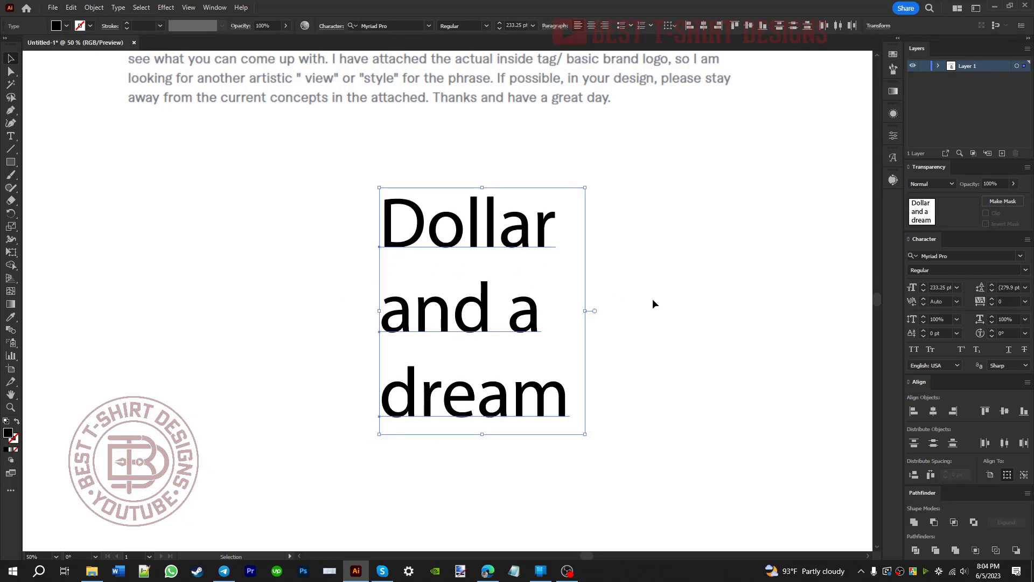
click(653, 300)
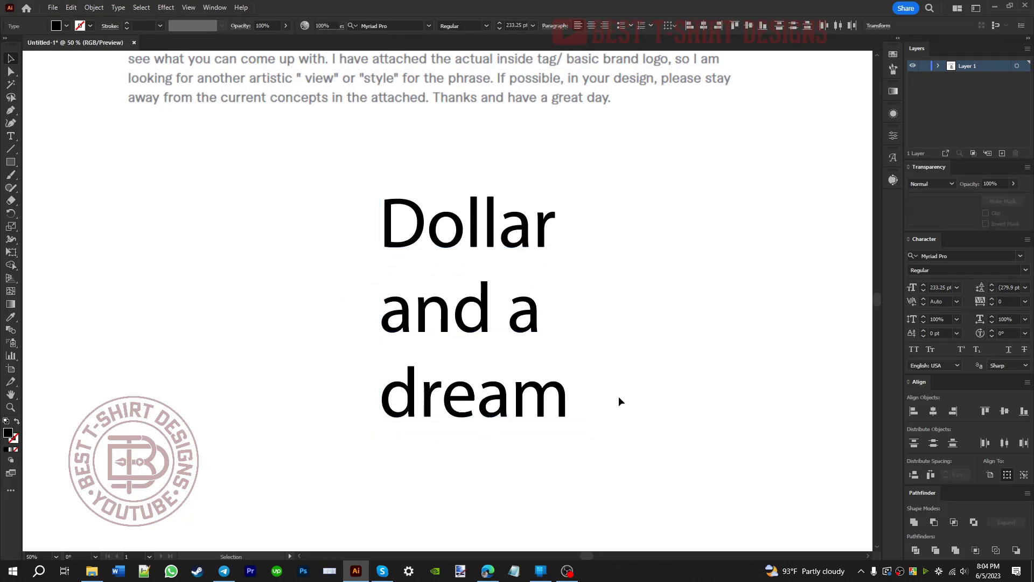
Step: Scale the "and a" text down to about 159 pt beneath "Dollar", and move "dream" up close under it
drag(611, 437, 418, 208)
click(679, 329)
drag(515, 314, 540, 298)
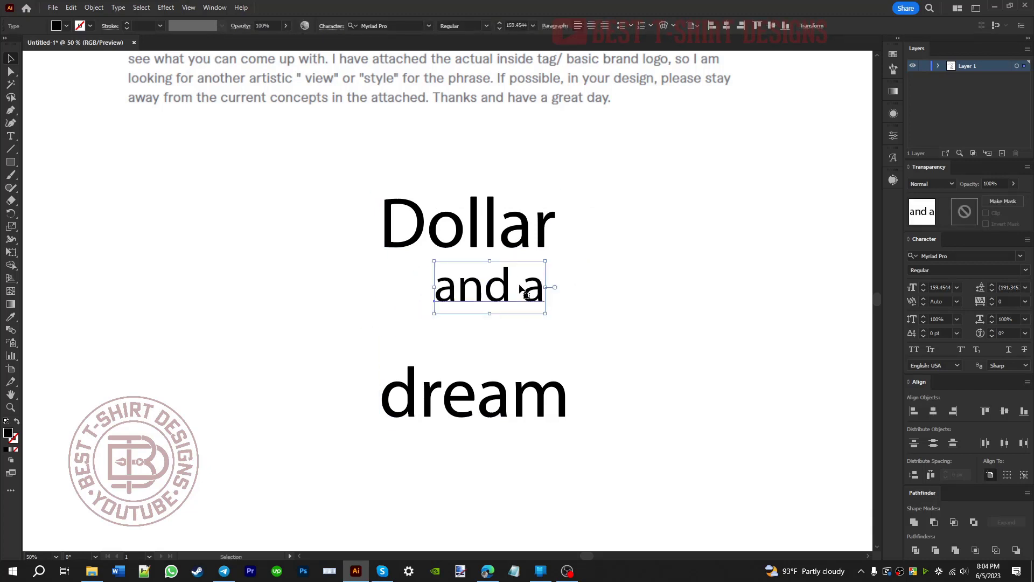
drag(499, 394, 474, 341)
Step: Capitalize the first letter of "dream" so the word reads "Dream"
key(t)
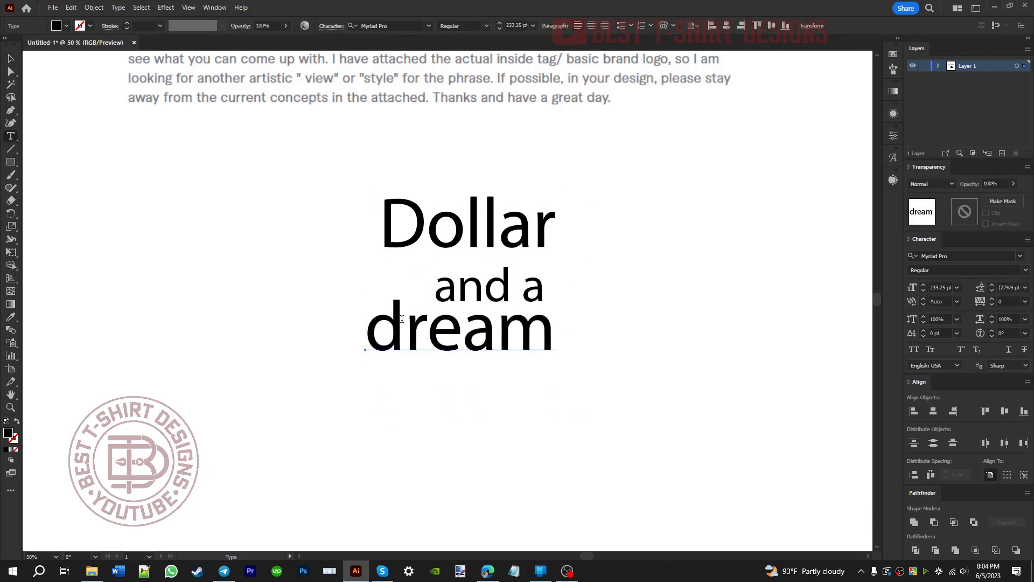
drag(409, 324, 353, 322)
text(D)
click(11, 58)
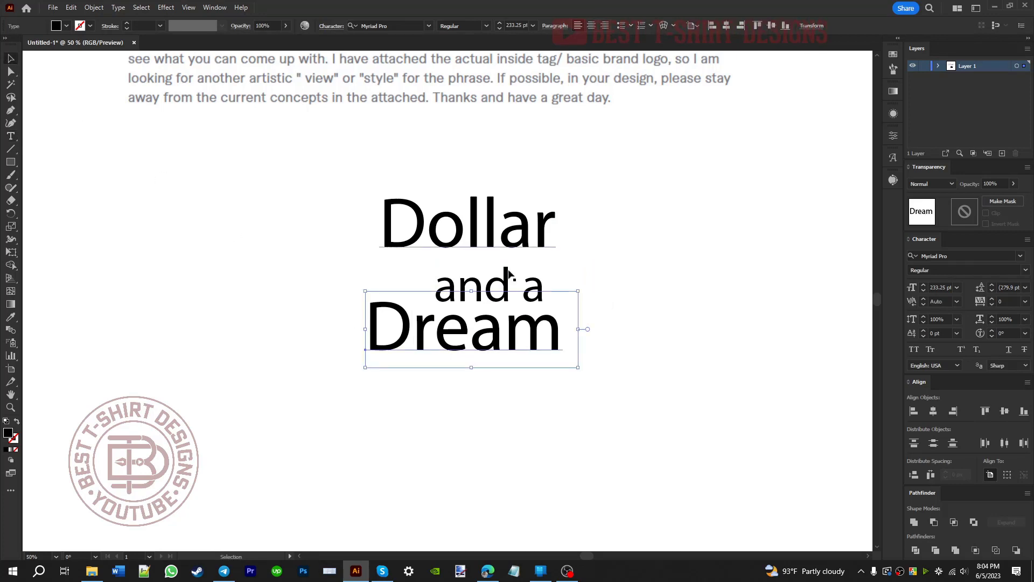
Step: Tighten the stacked layout by raising "and a" slightly and lining up "Dream" with the left edge of "Dollar"
drag(499, 279, 504, 271)
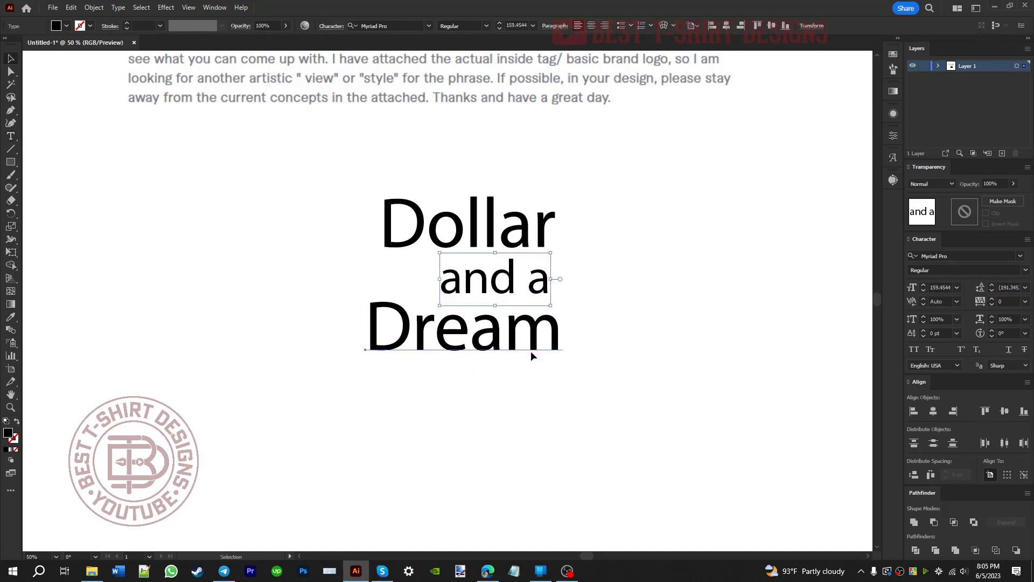
drag(532, 350, 545, 343)
click(620, 355)
Step: Move the "Dollar" and "Dream" text objects together to the left of "and a"
click(539, 323)
shift+click(533, 238)
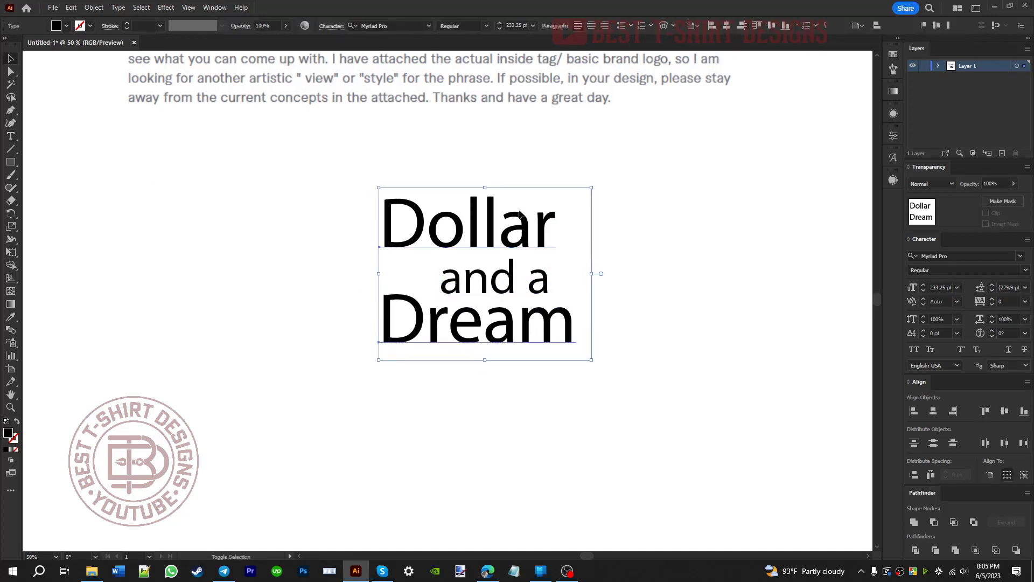
drag(534, 238, 341, 288)
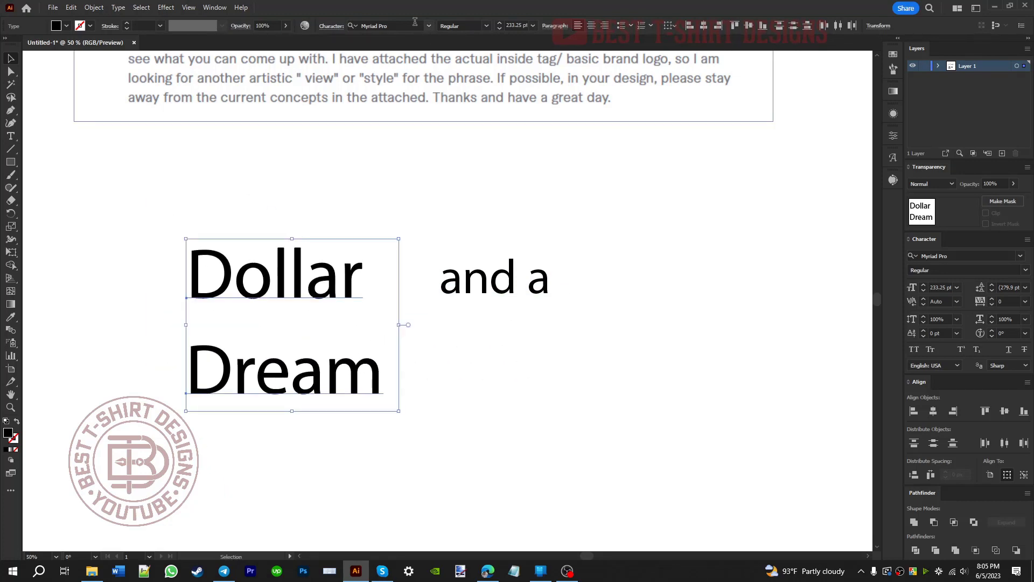
Step: Set both "Dollar" and "Dream" in the Attraction Personal Use font and lower "Dream" so the words no longer overlap
click(430, 28)
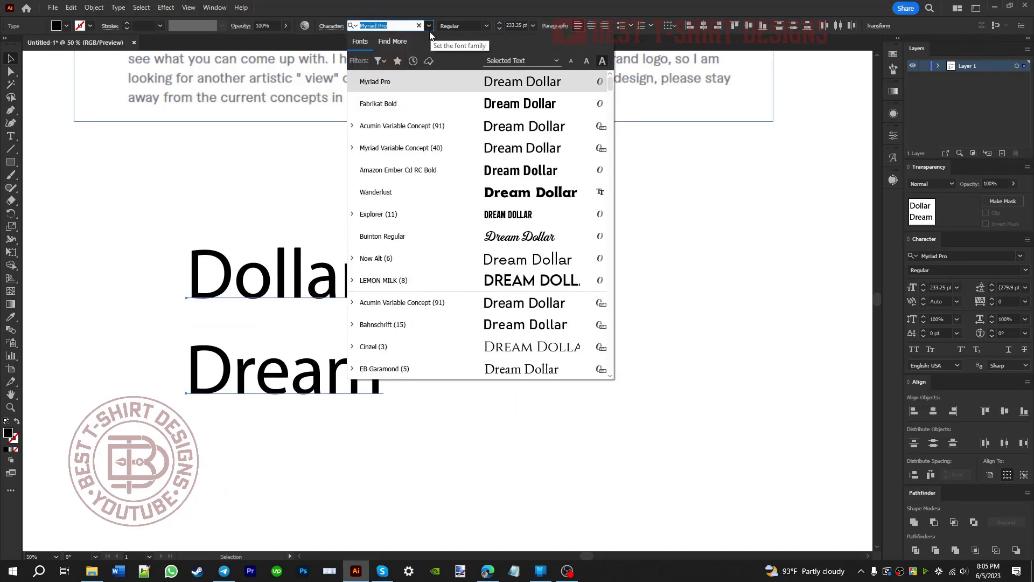
click(398, 62)
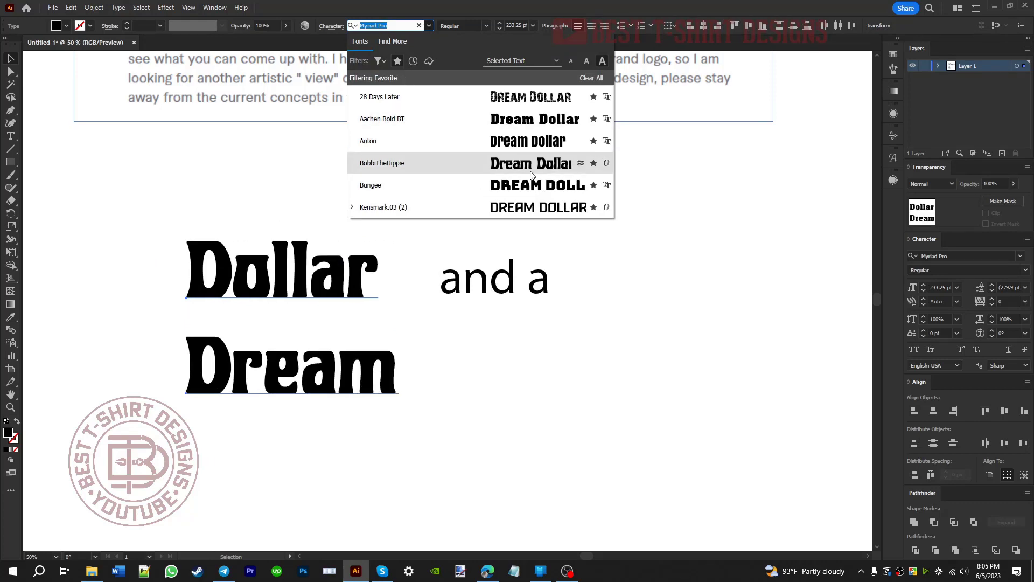
click(398, 62)
scroll(547, 205, up, 15)
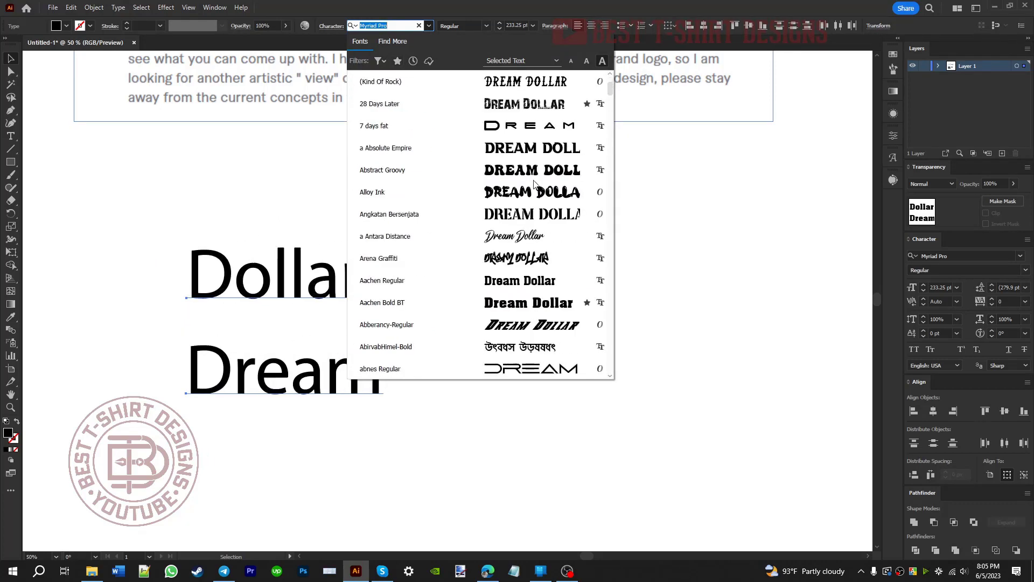
scroll(547, 205, down, 10)
scroll(547, 205, down, 3)
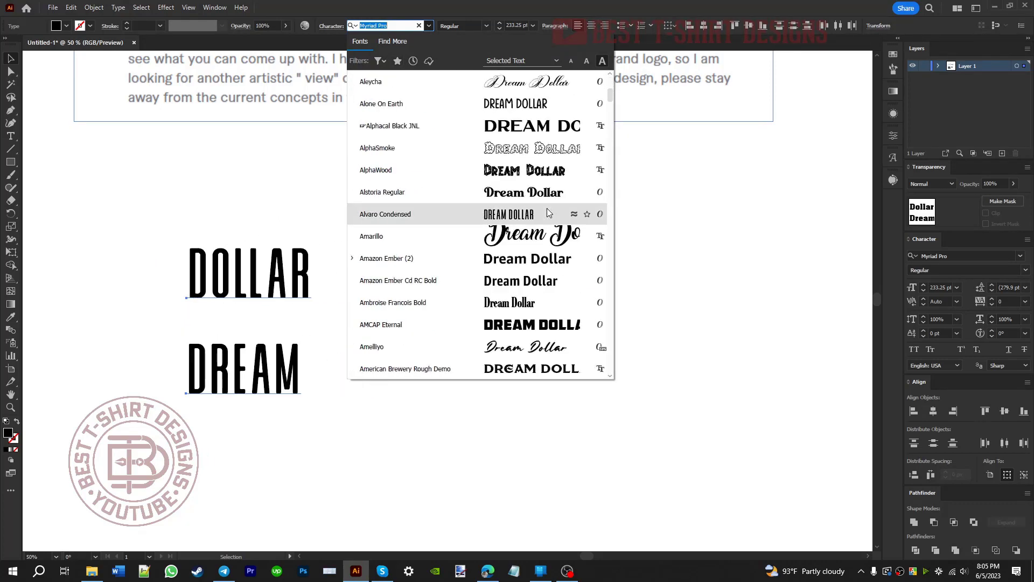
scroll(548, 207, down, 1)
scroll(547, 212, down, 2)
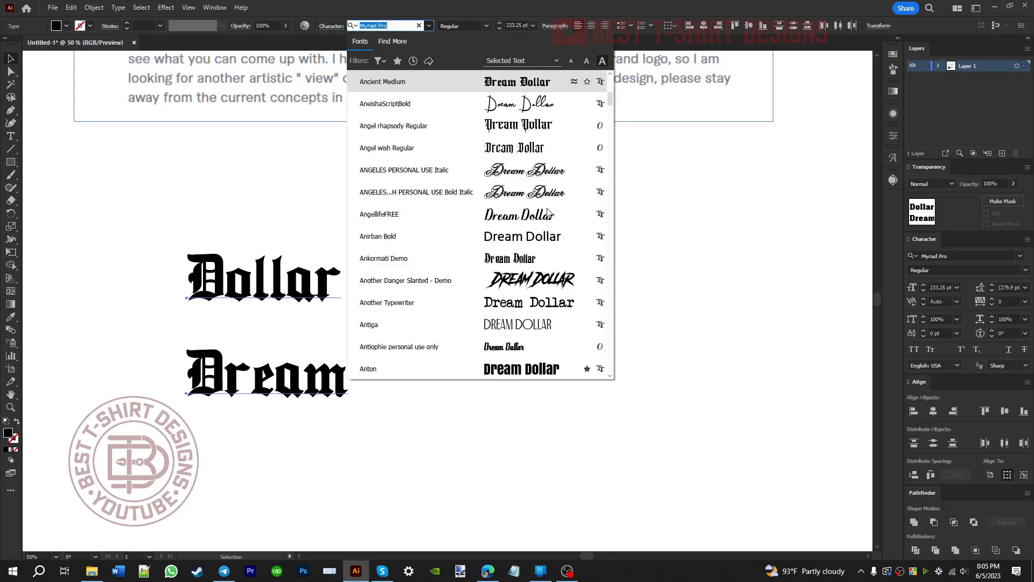
scroll(548, 213, down, 8)
scroll(549, 213, down, 3)
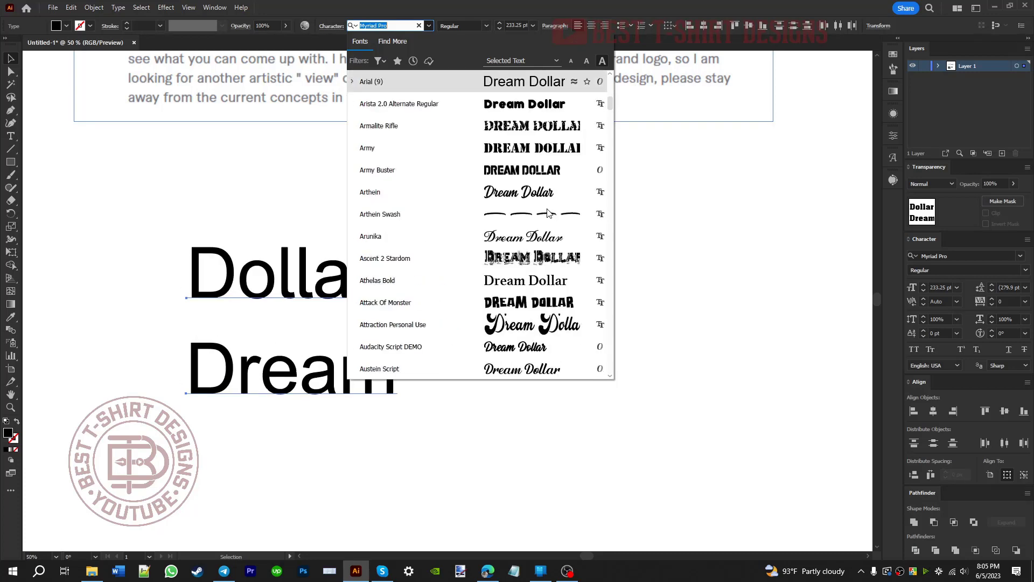
click(520, 330)
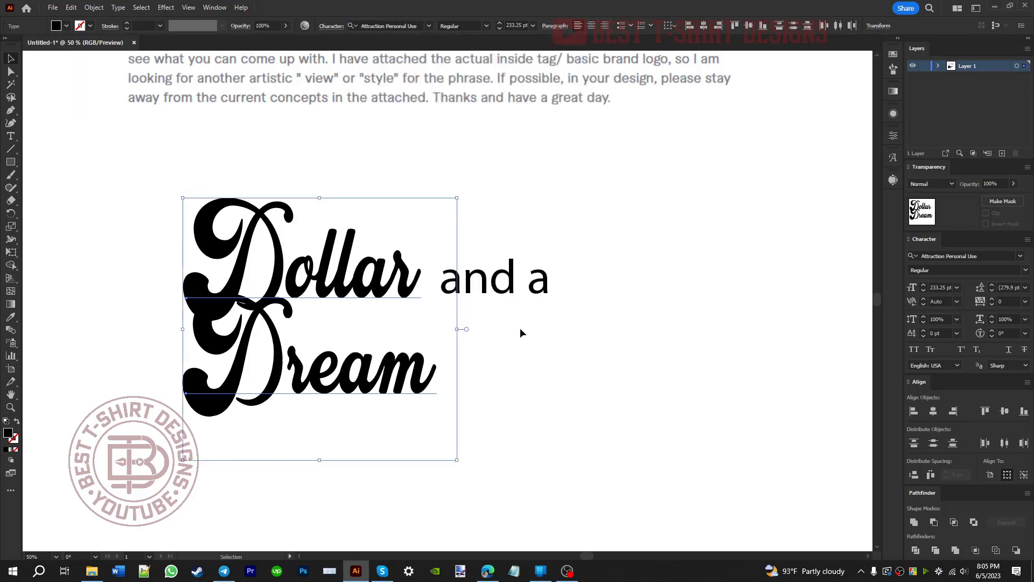
click(521, 369)
drag(347, 382, 344, 405)
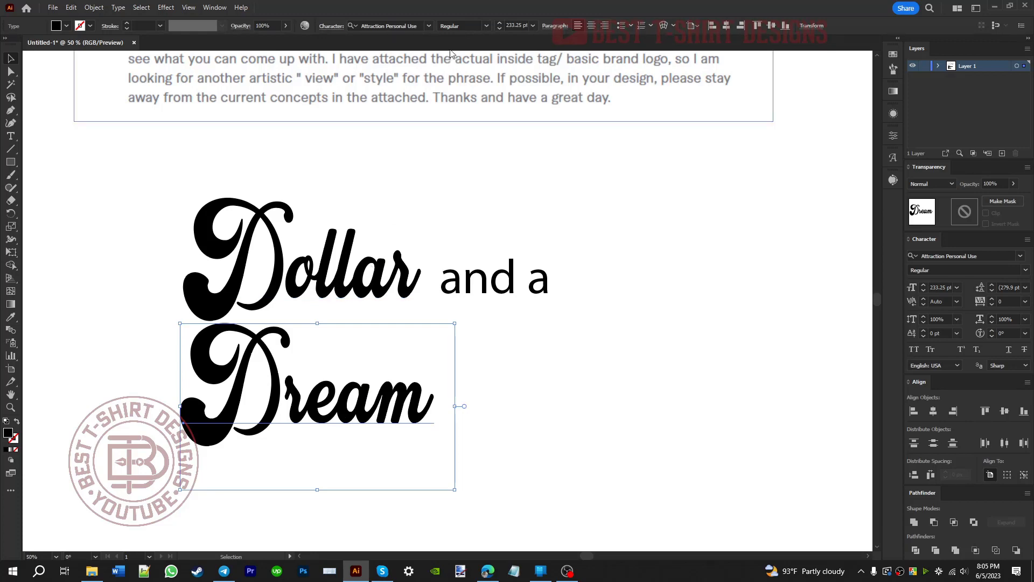
Step: Change the font of "Dream" to Back to Black Bold Demo
click(428, 24)
scroll(550, 233, down, 7)
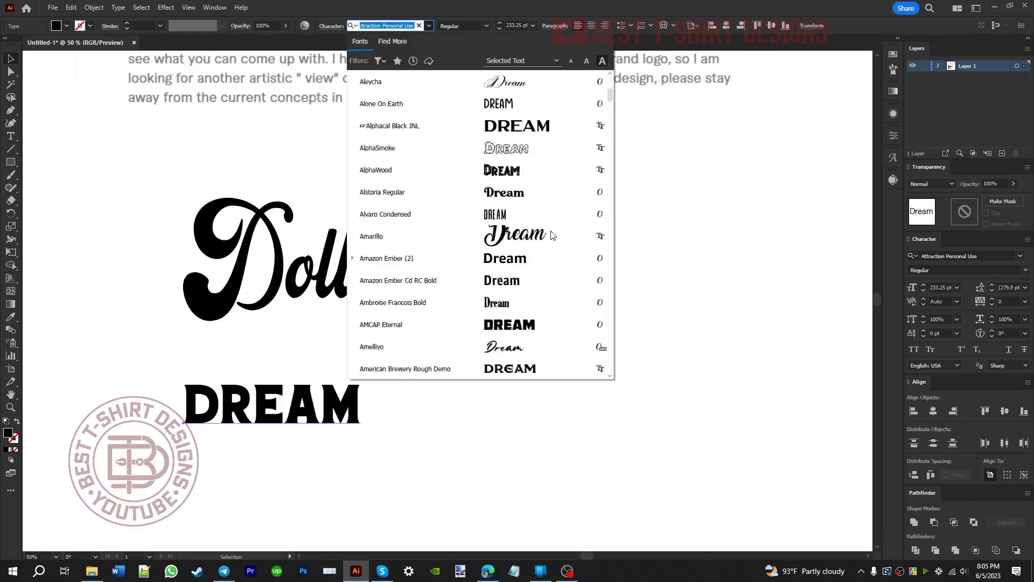
scroll(539, 237, up, 3)
scroll(512, 243, down, 7)
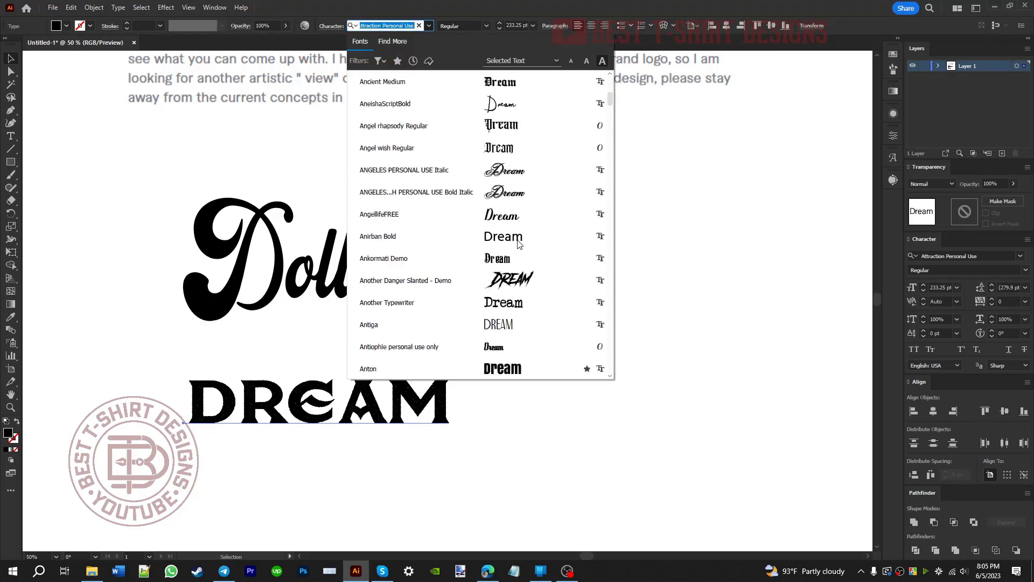
scroll(540, 252, down, 1)
scroll(541, 252, down, 5)
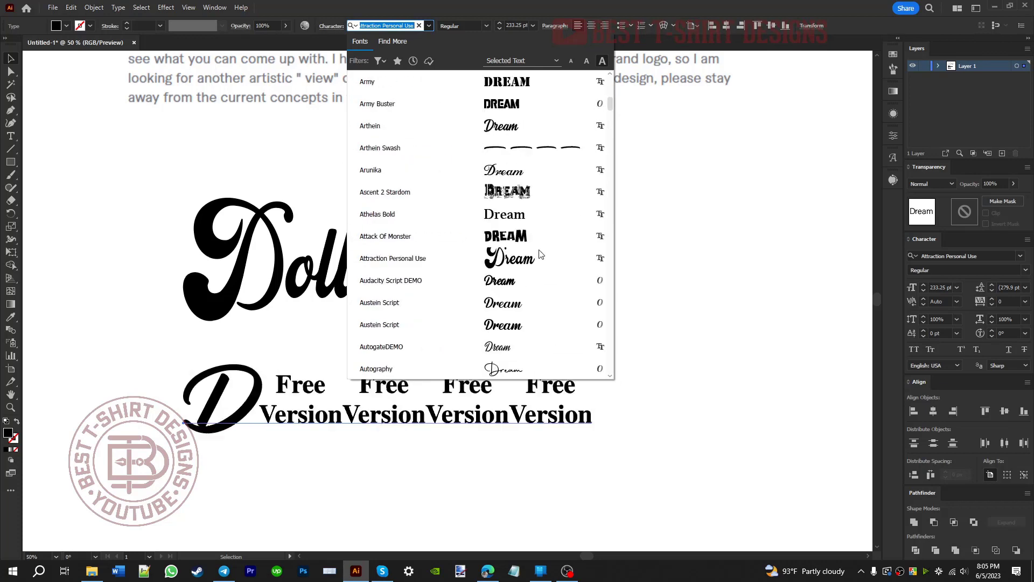
scroll(533, 261, down, 8)
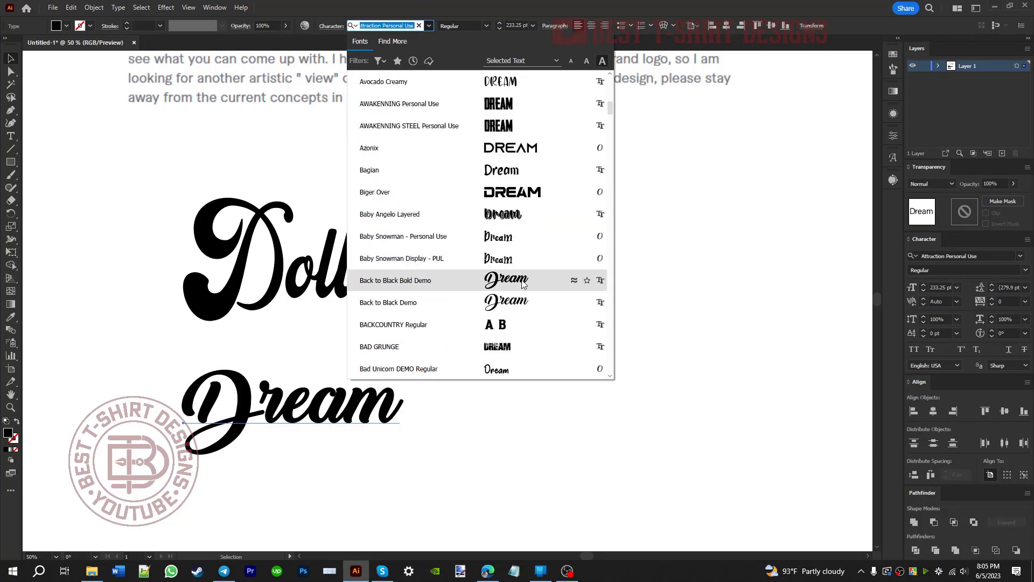
click(522, 283)
Step: Copy the font style of "Dream" onto "Dollar" with the Eyedropper tool
click(243, 259)
key(i)
click(320, 385)
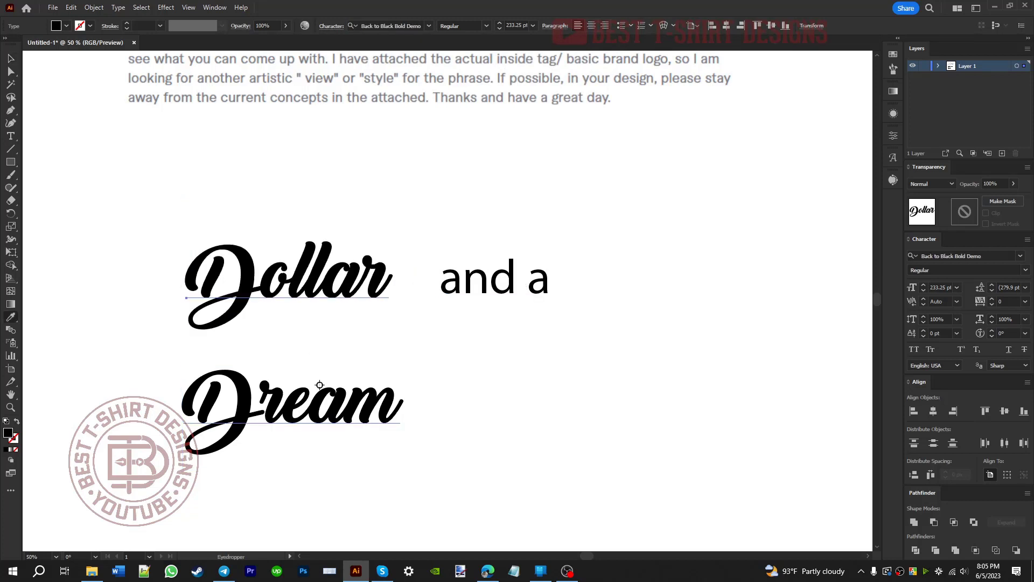
key(v)
click(434, 369)
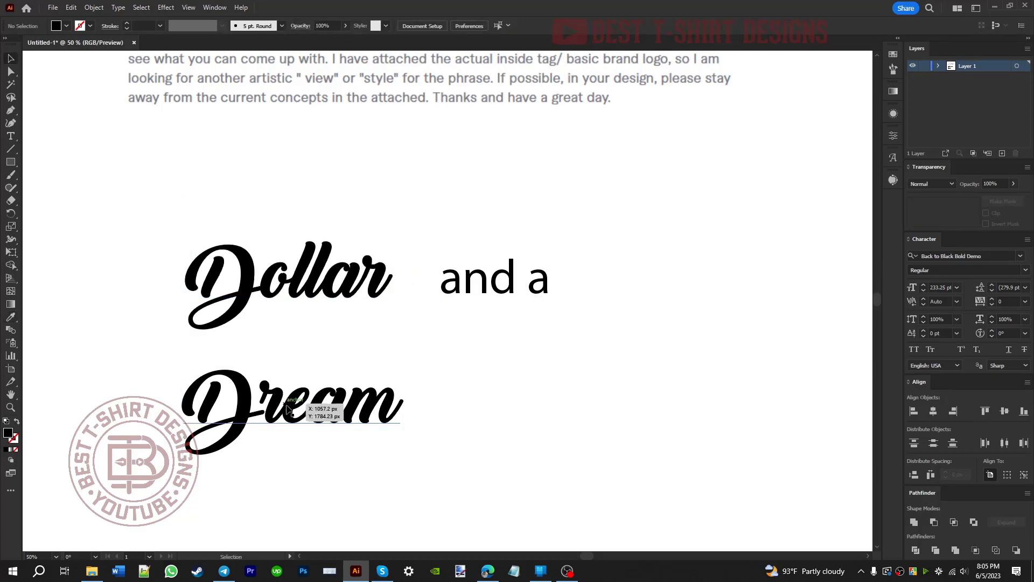
Step: Raise "Dream" until its D overlaps the swash of "Dollar", and move "and a" farther away to the upper right
drag(290, 404, 286, 350)
click(362, 432)
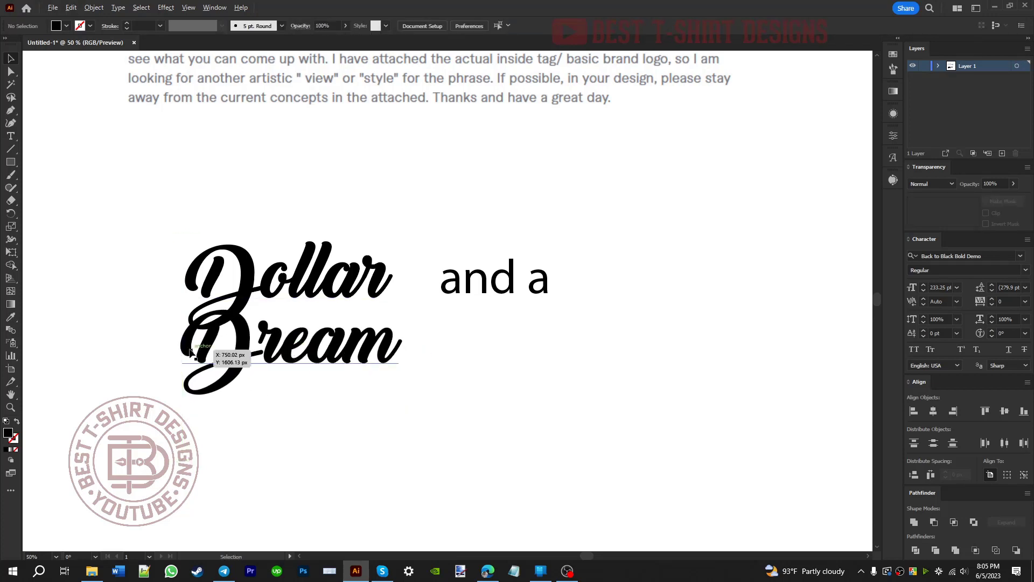
scroll(194, 350, up, 1)
drag(614, 269, 690, 220)
click(437, 434)
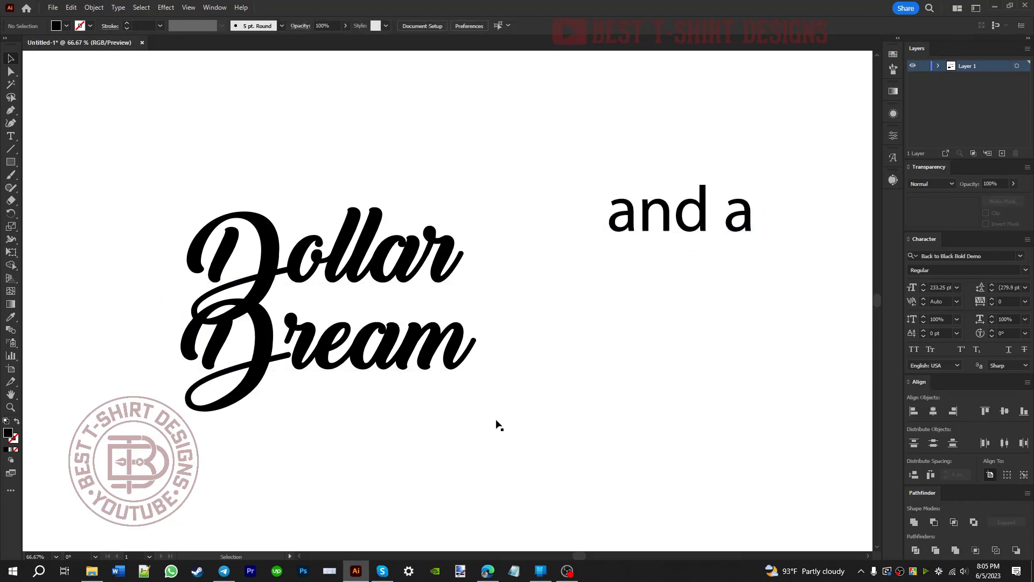
Step: Duplicate the "Dollar" text and place the spare copy at the artboard's right edge, above "and a"
click(431, 362)
drag(452, 510, 357, 236)
scroll(373, 325, down, 2)
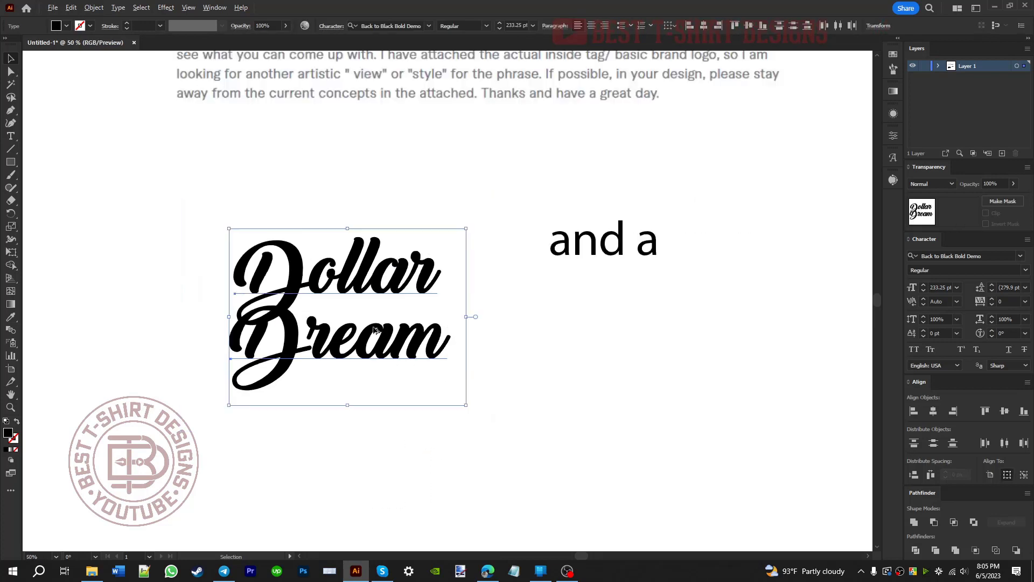
click(447, 326)
drag(381, 287, 800, 212)
click(649, 312)
drag(718, 250, 659, 236)
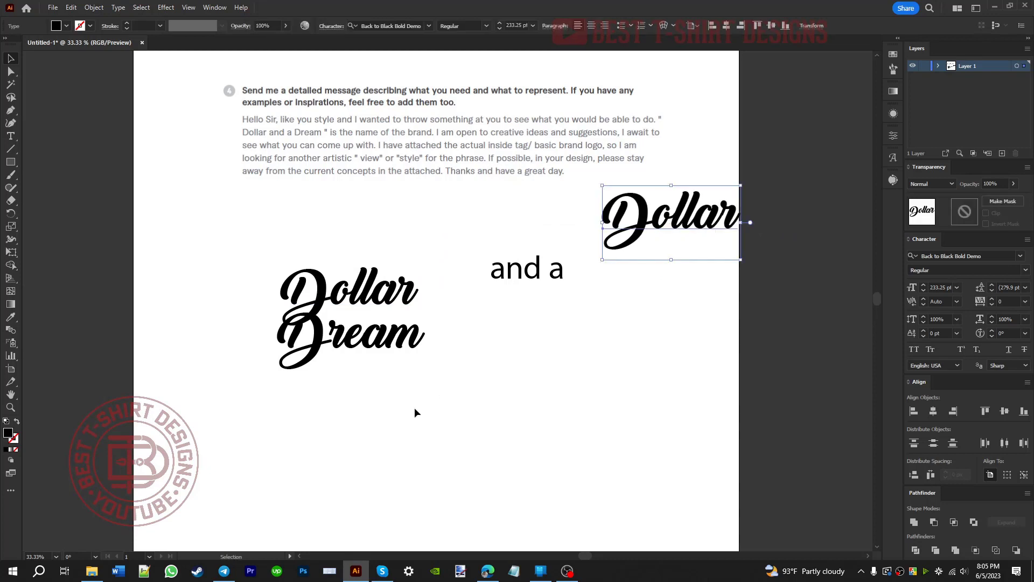
Step: Convert the stacked "Dollar" and "Dream" texts to outlines
right_click(329, 294)
click(374, 394)
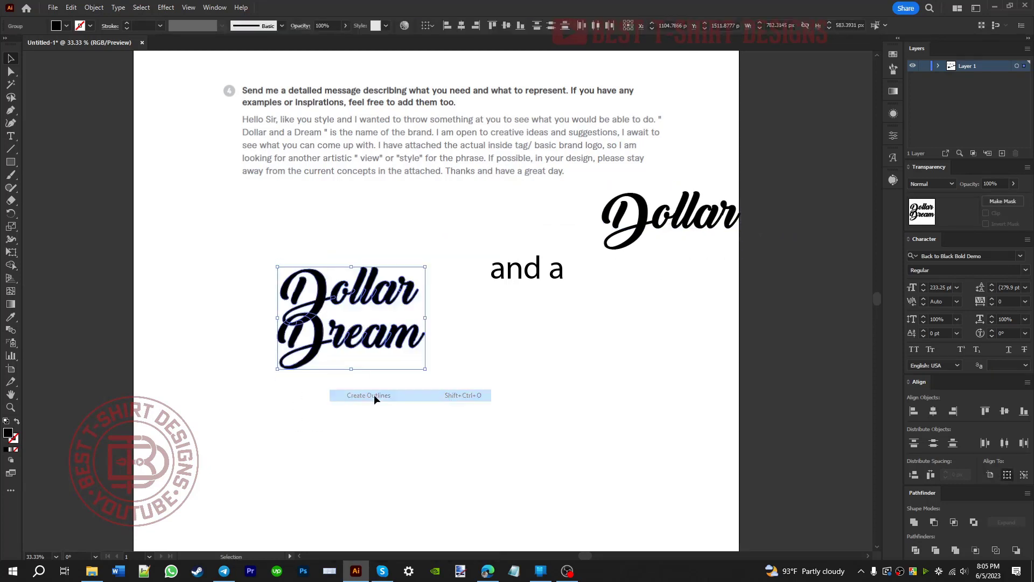
scroll(354, 305, up, 2)
click(553, 343)
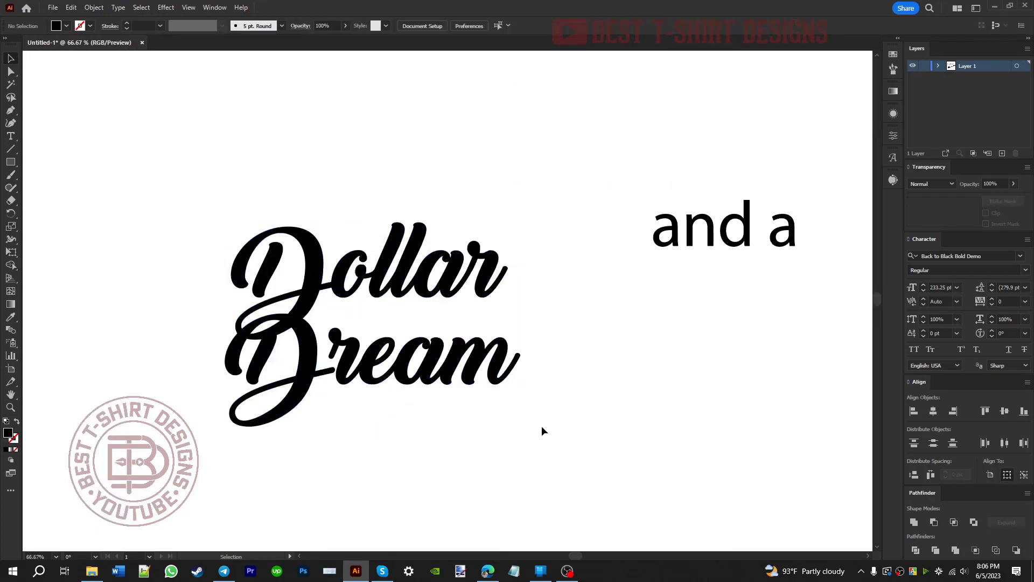
Step: Try aligning the outlined "Dollar" and "Dream" by their right edges and by their left edges
click(400, 232)
click(475, 26)
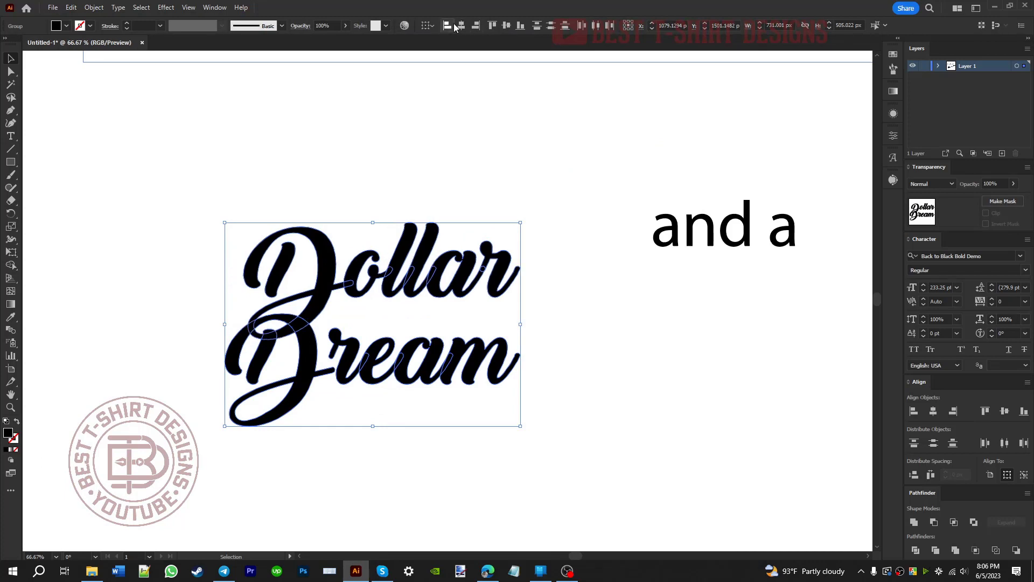
click(447, 26)
click(515, 273)
scroll(389, 328, up, 1)
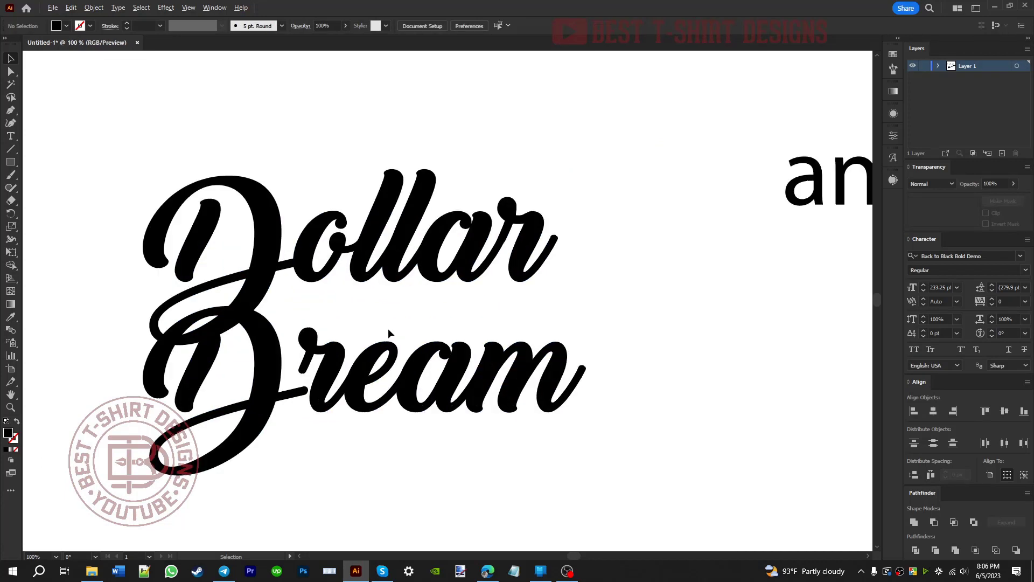
Step: Align the outlined "Dollar" and "Dream" groups to each other by their horizontal centers
click(413, 367)
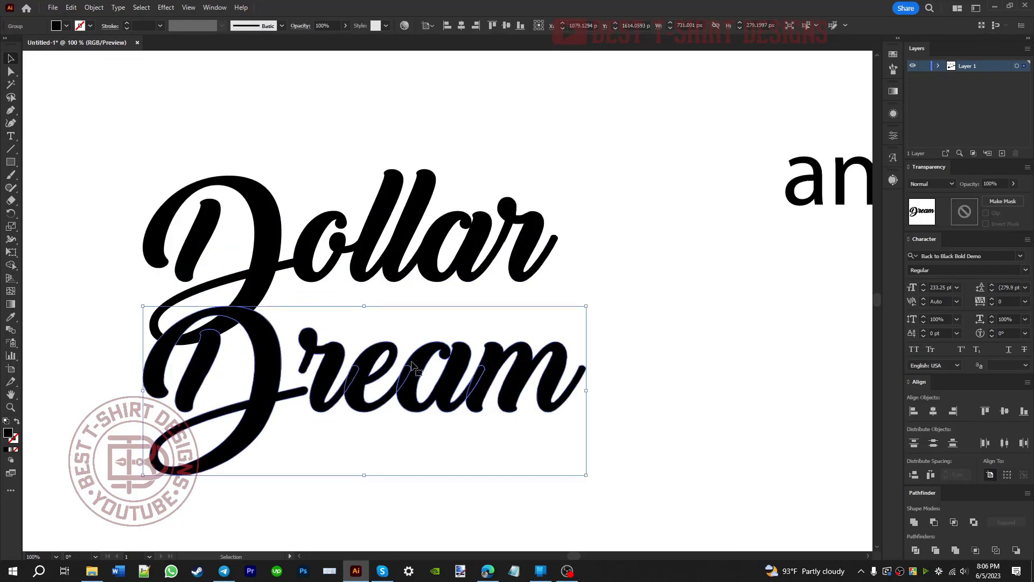
click(468, 272)
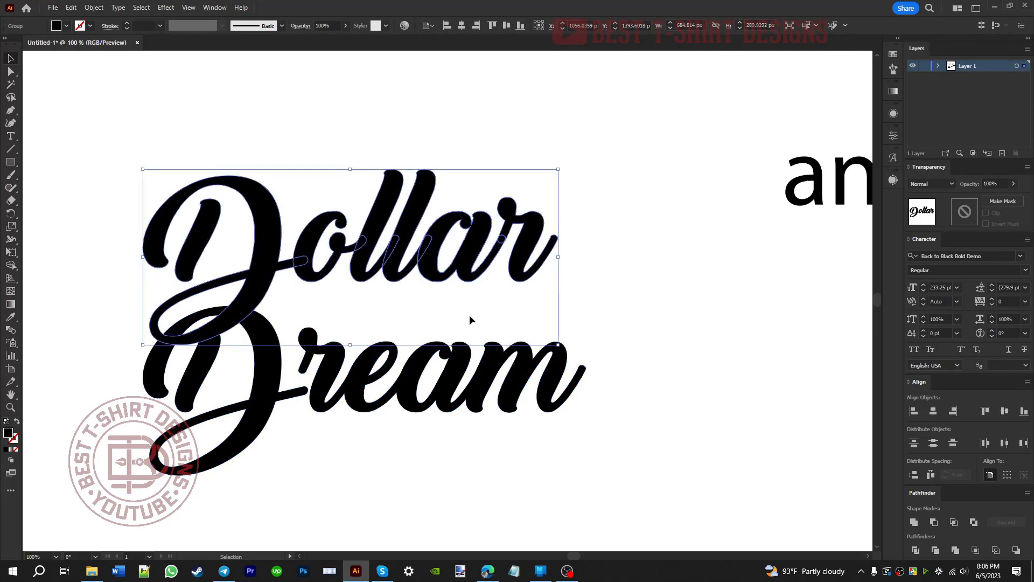
shift+click(488, 372)
scroll(513, 316, down, 2)
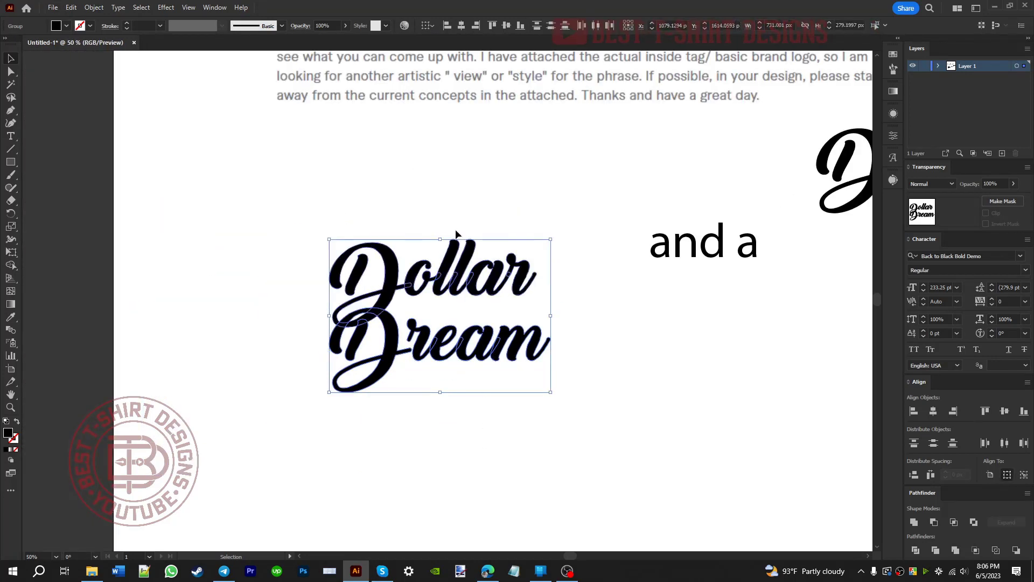
click(461, 25)
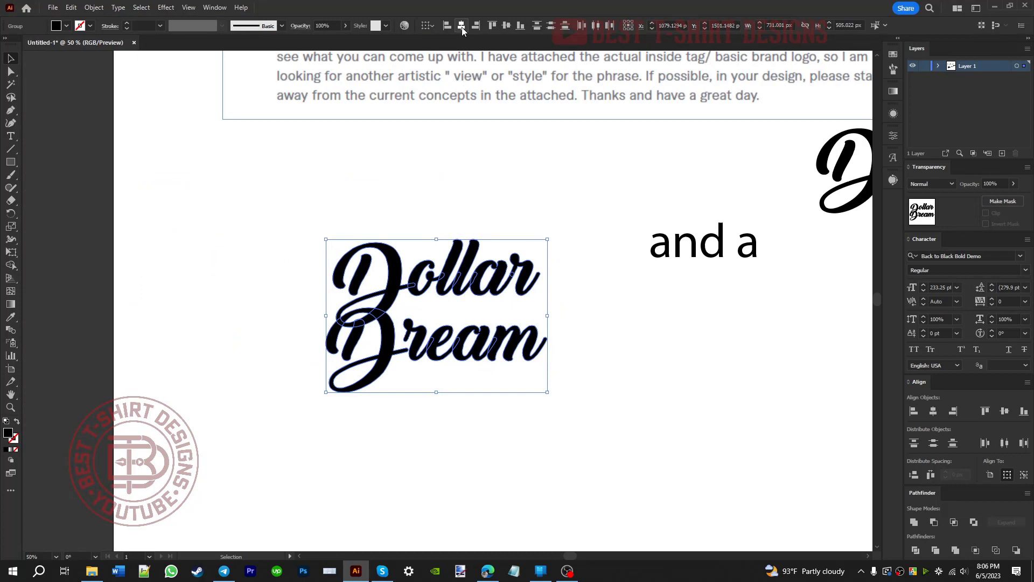
Step: Nudge the outlined "Dollar" 10 px to the right and 10 px up
click(485, 172)
shift+click(502, 289)
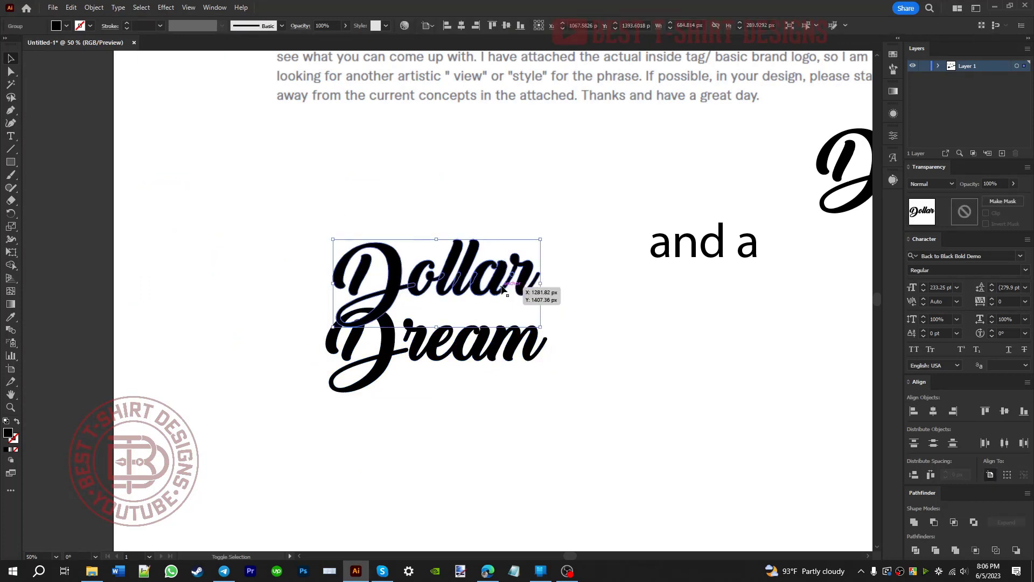
key(shift+Right)
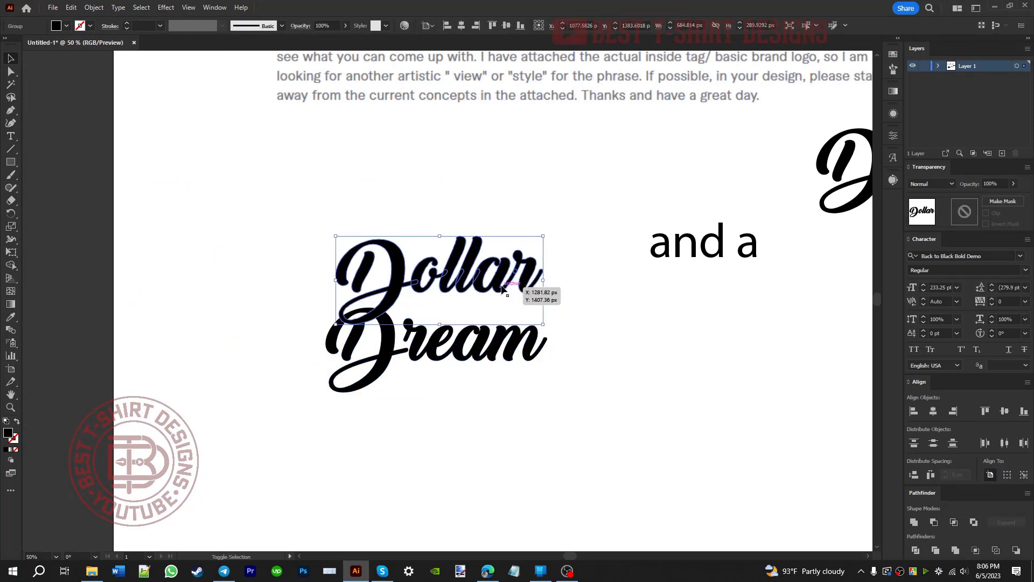
click(487, 394)
Step: Isolate the inner stem of the D in "Dream" and move it about 33 px down and 5 px right onto the lower swash
scroll(435, 347, up, 1)
click(435, 348)
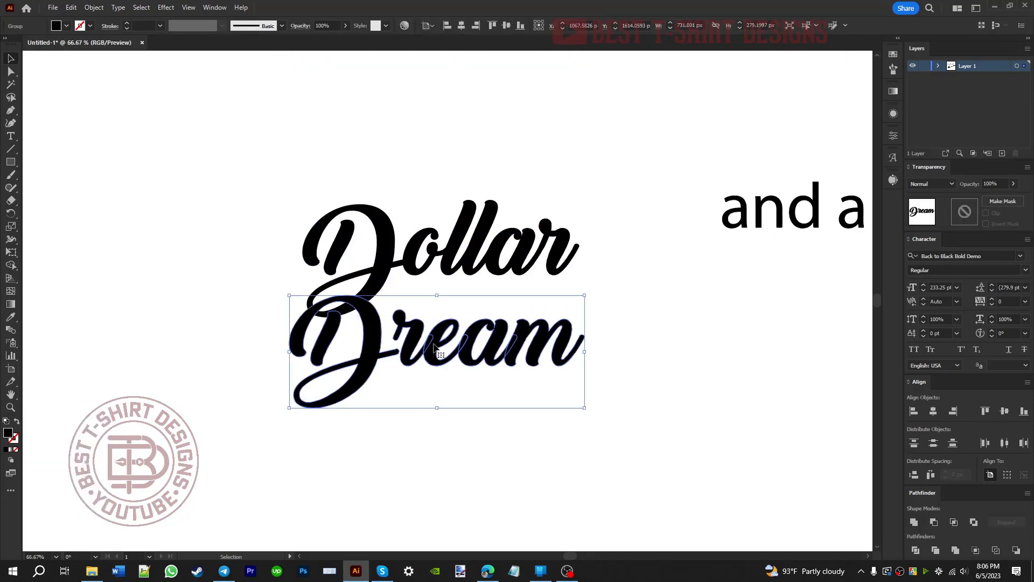
scroll(338, 304, up, 3)
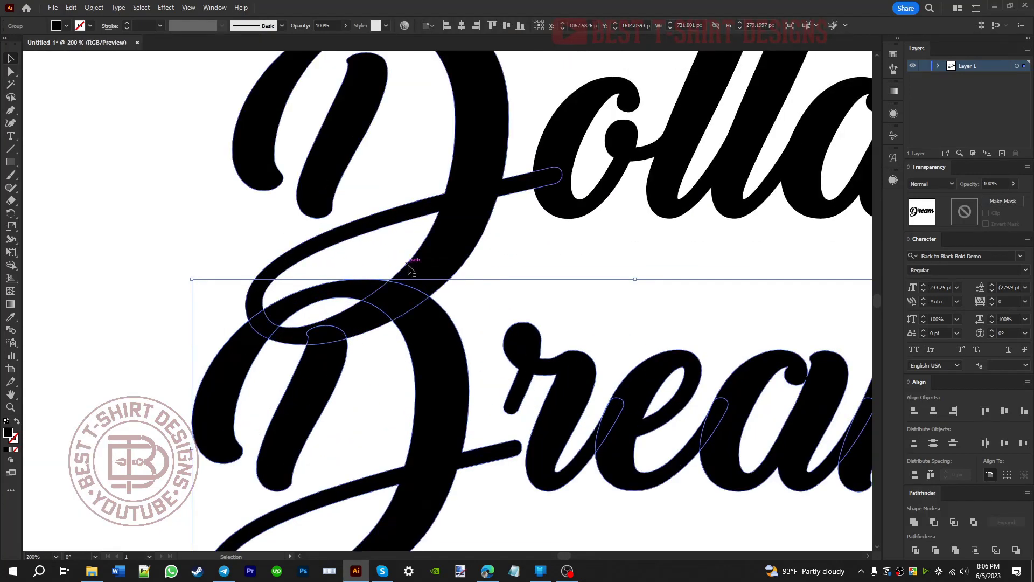
scroll(371, 339, down, 2)
double_click(322, 375)
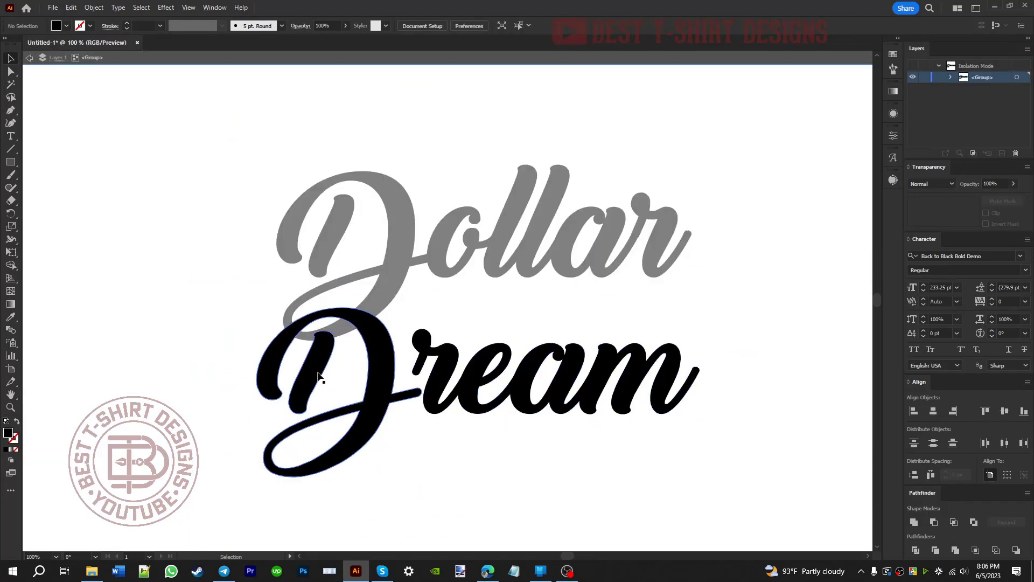
click(321, 375)
double_click(320, 375)
click(319, 373)
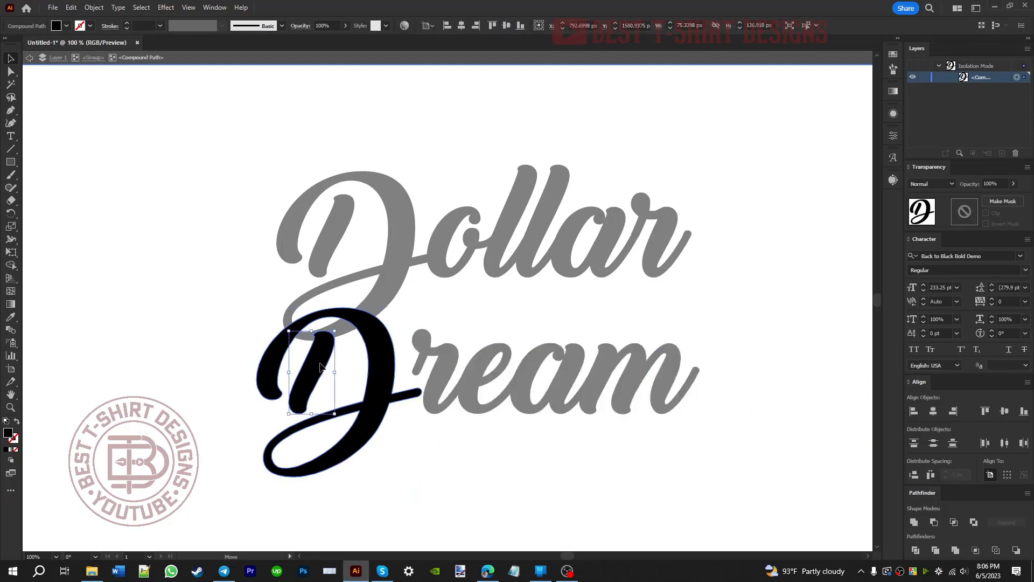
drag(319, 373, 324, 388)
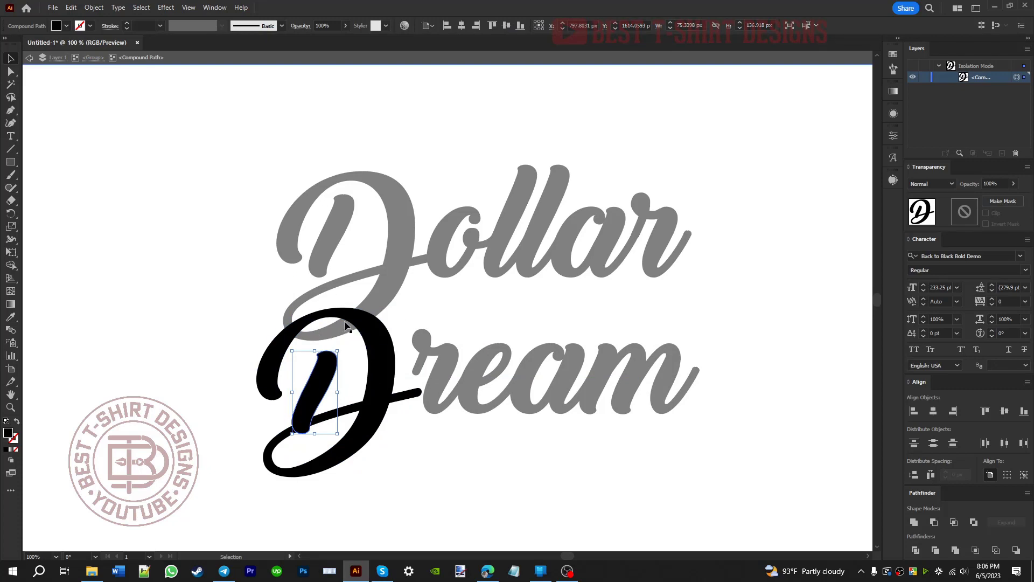
double_click(418, 314)
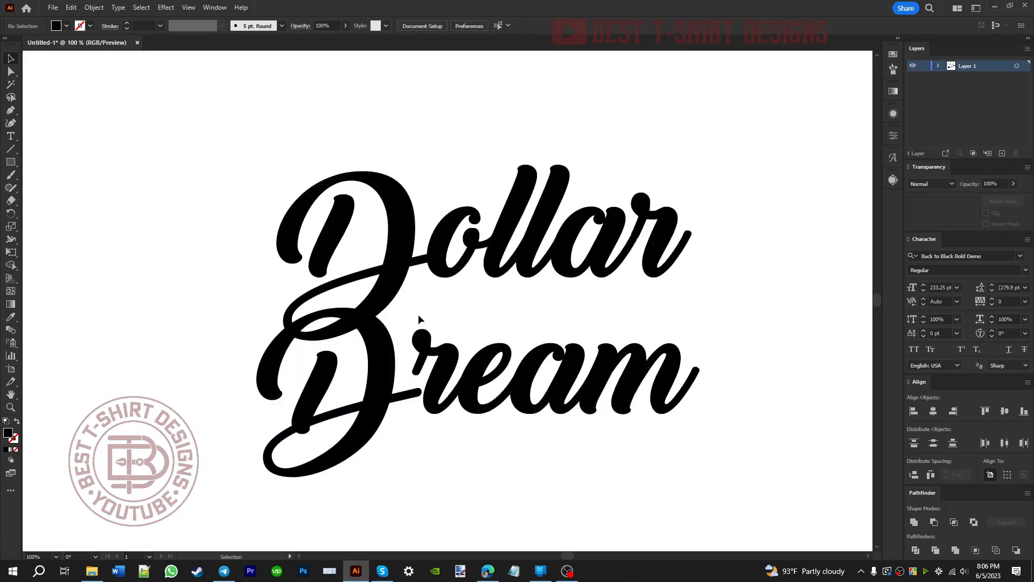
scroll(568, 480, right, 2)
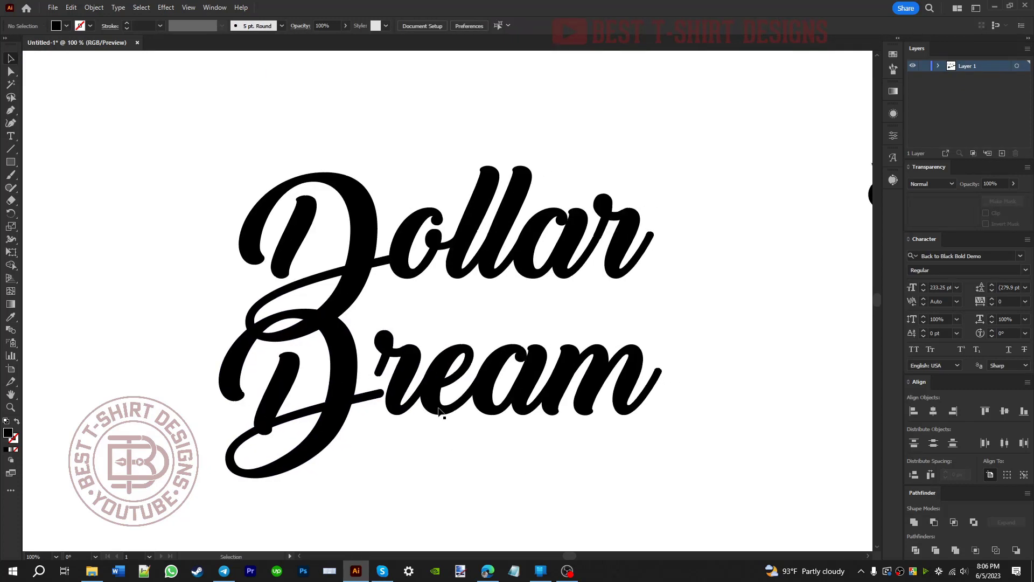
Step: Offset the outlined "Dream" path by 6 px and cut the resulting offset outline
click(404, 358)
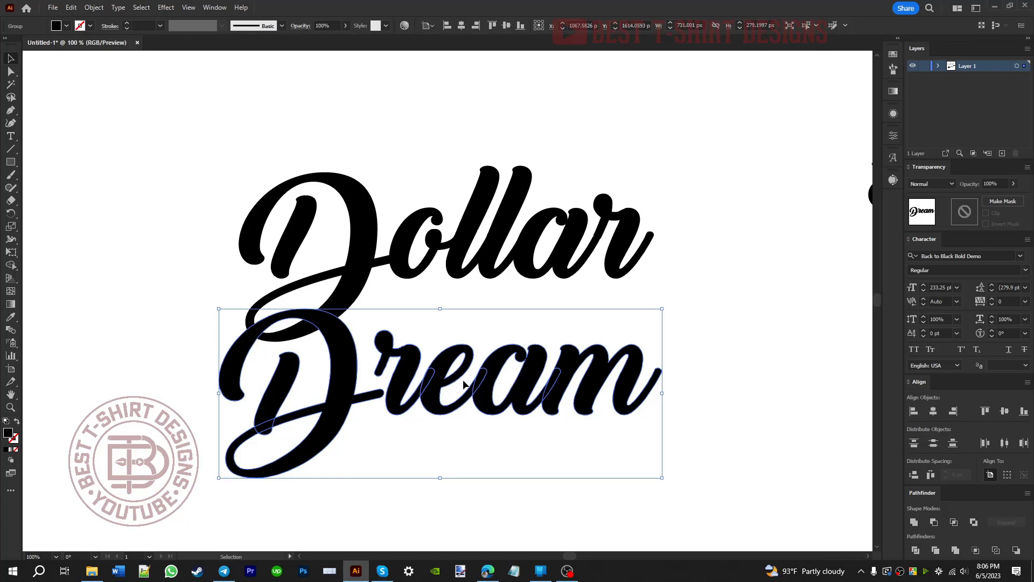
key(a)
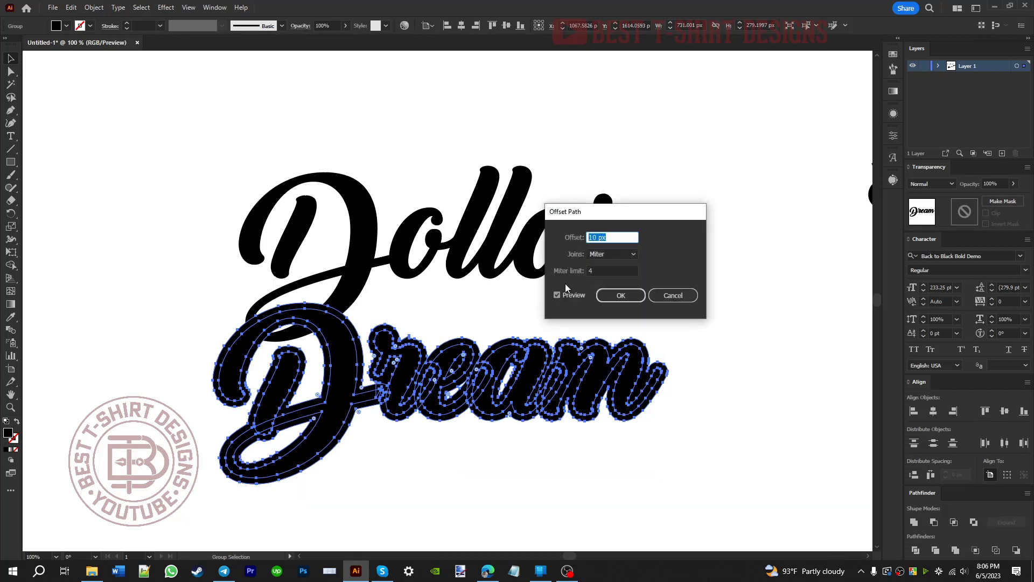
key(Down)
key(Down)
key(Down)
key(Down)
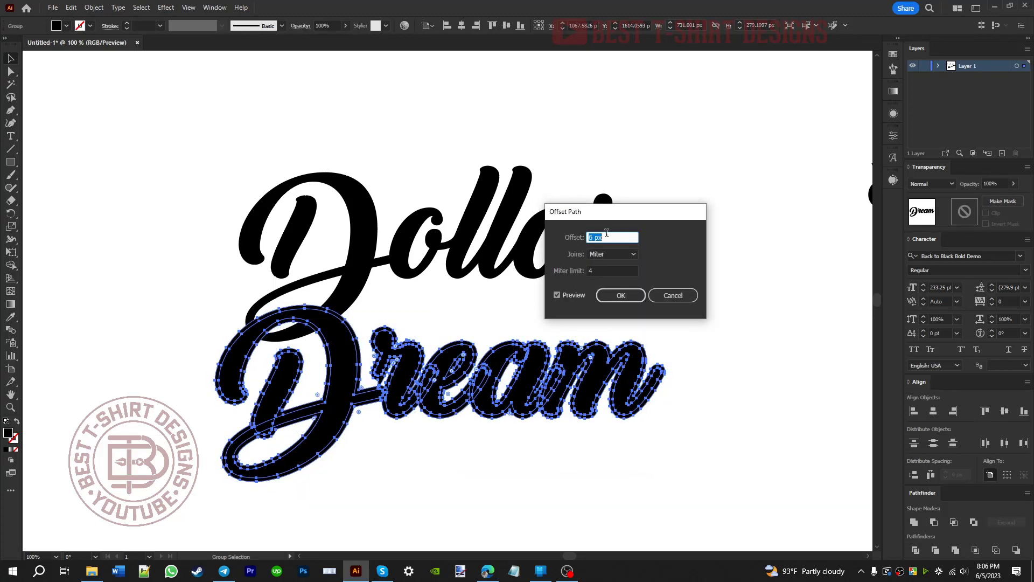
click(616, 295)
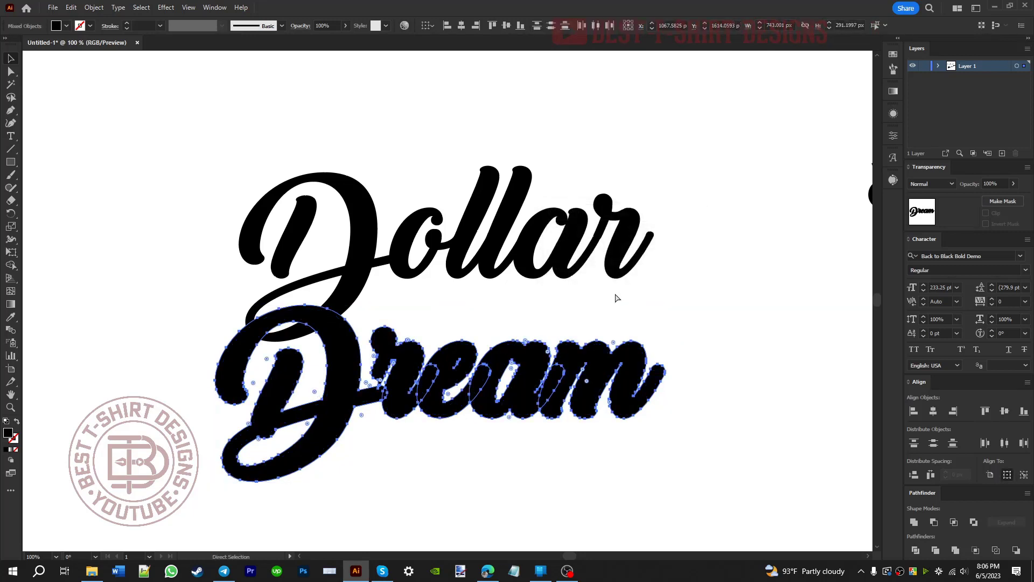
click(616, 296)
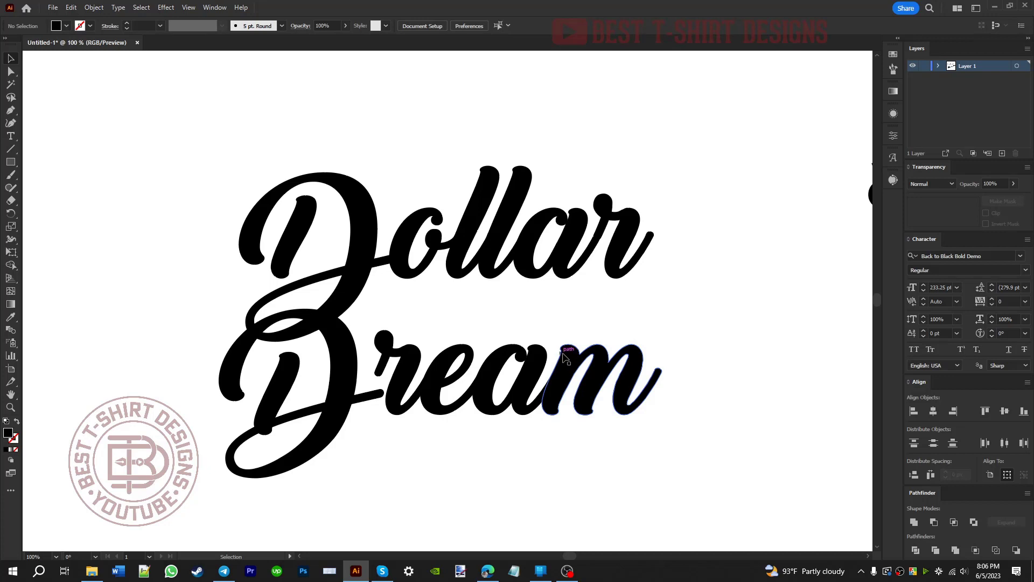
Step: Add an opacity mask without clipping to the outlined "Dollar" and paste the "Dream" offset outline into it in place
click(485, 270)
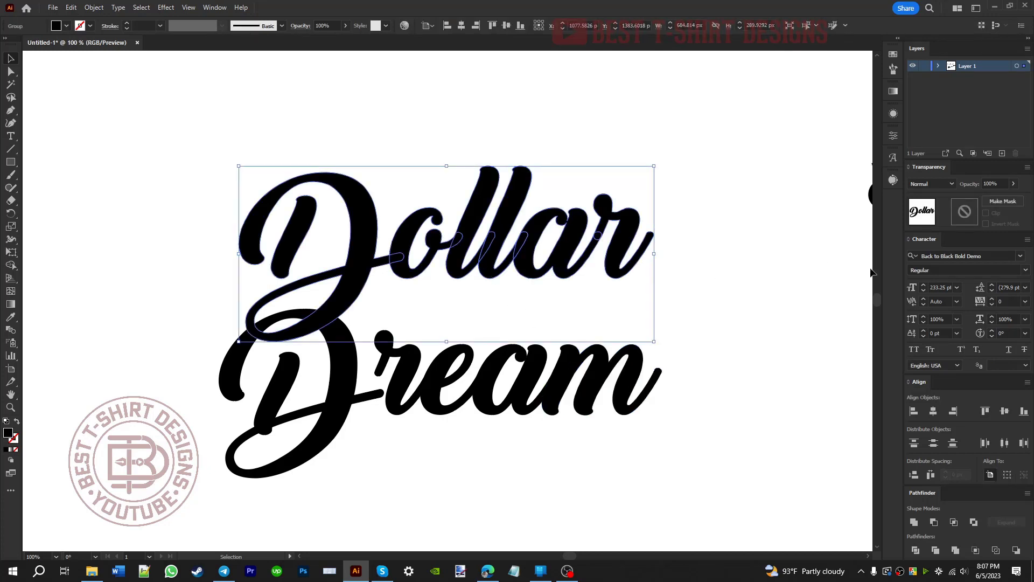
double_click(965, 211)
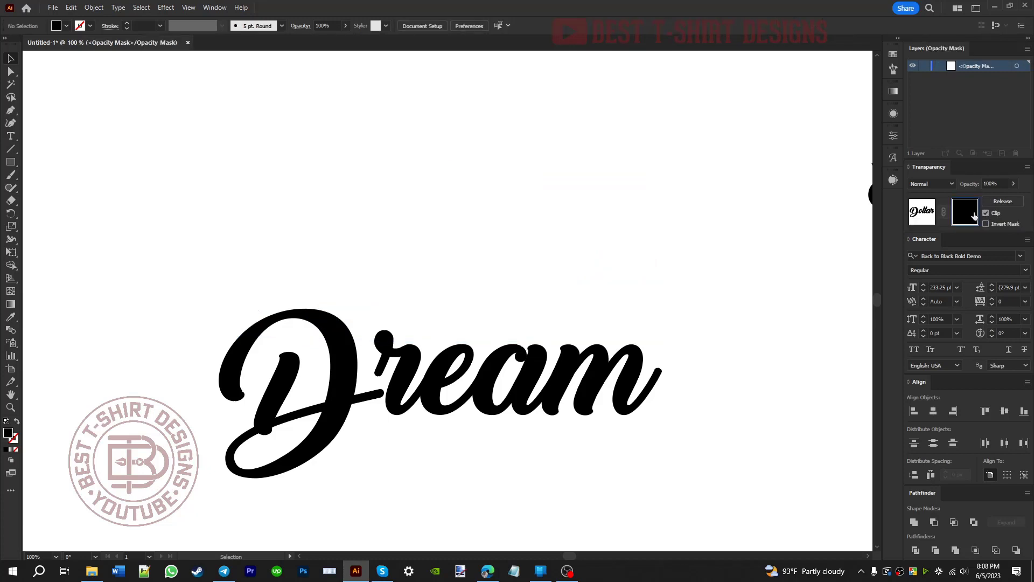
click(986, 213)
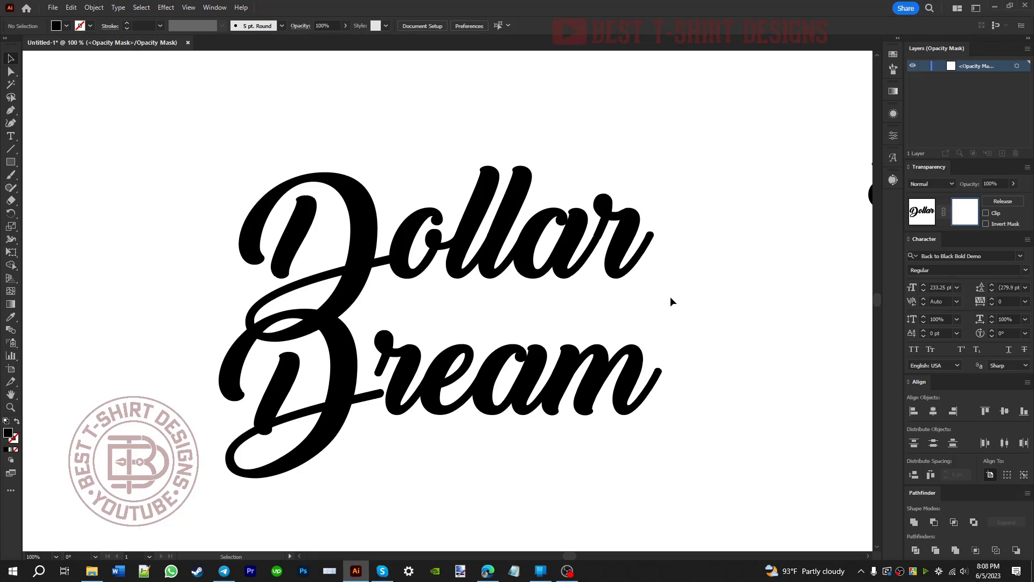
key(ctrl+f)
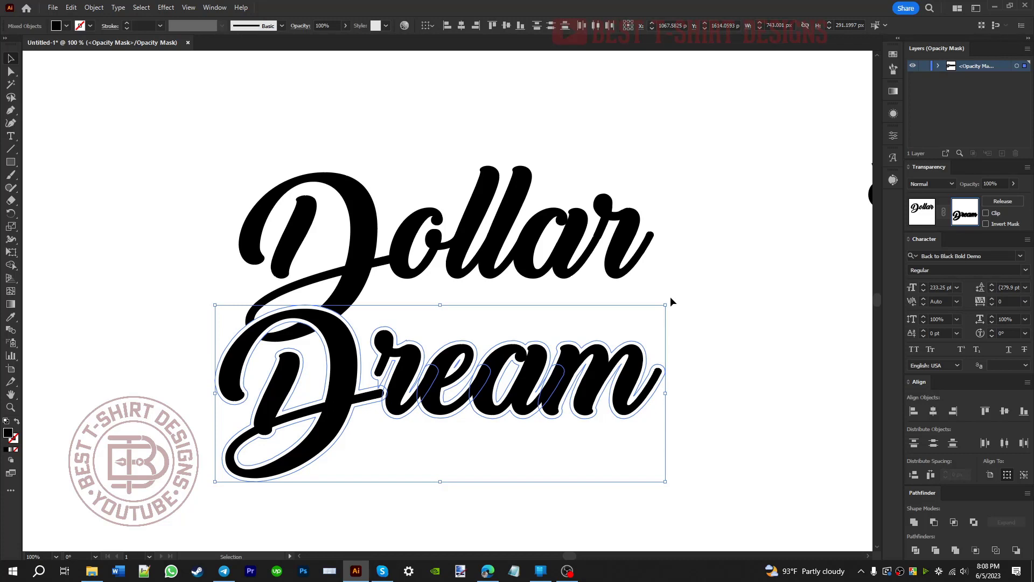
key(Delete)
key(ctrl+z)
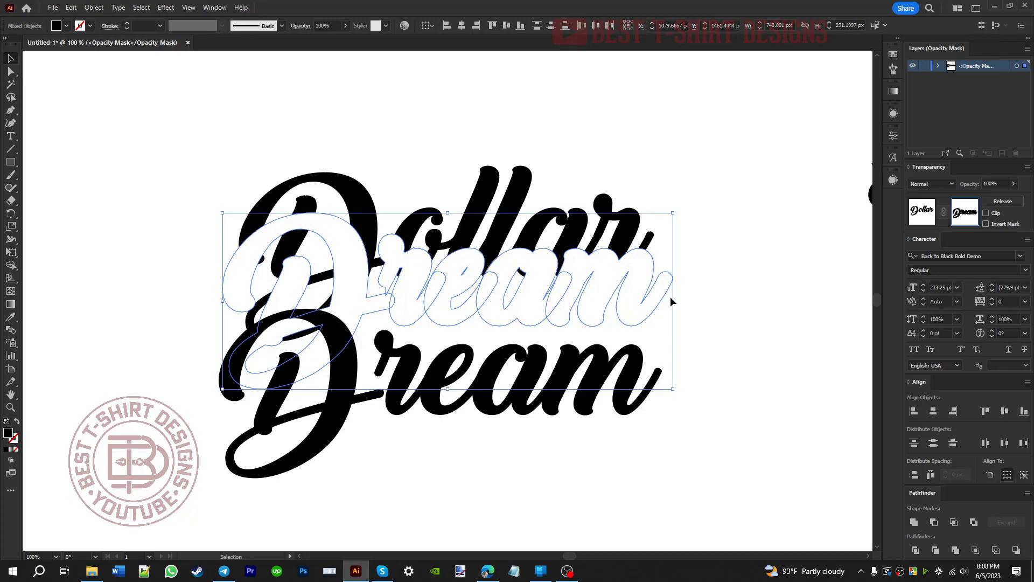
key(Delete)
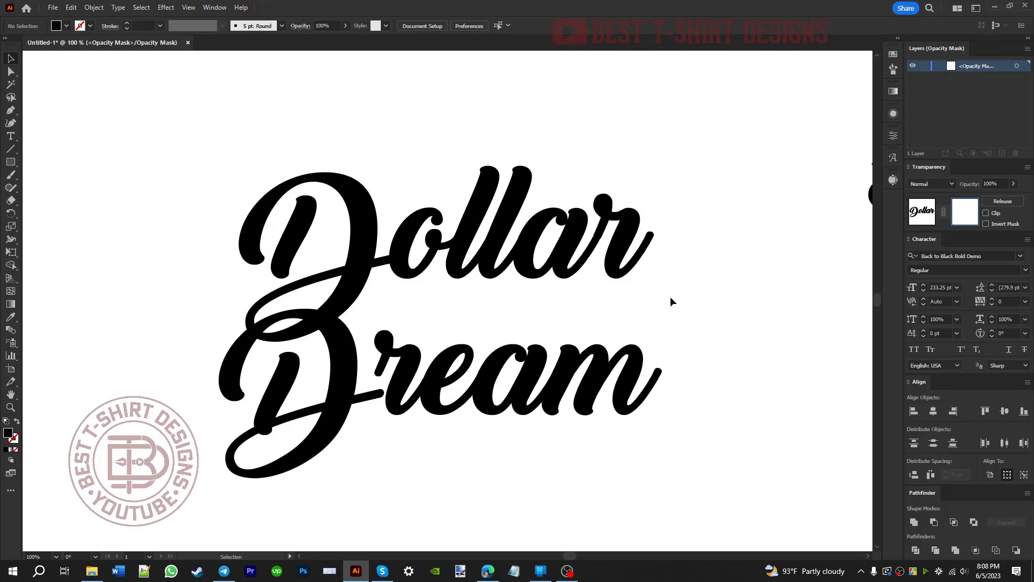
key(ctrl+z)
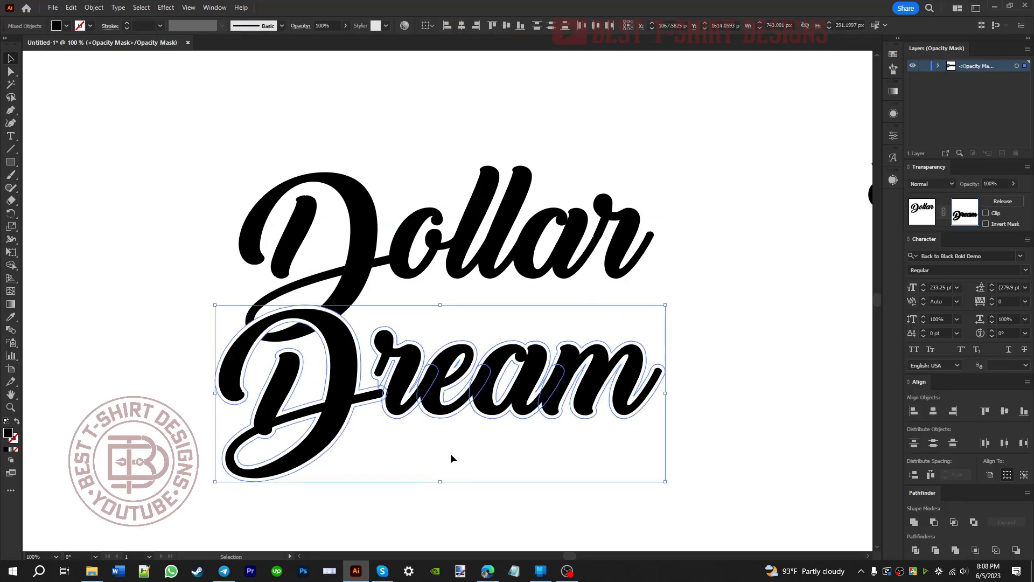
Step: Erase the D's offset outline in the "Dollar" mask where the swash loop crosses the left arc of the "Dream" D, and leave mask editing
click(450, 454)
scroll(227, 321, up, 2)
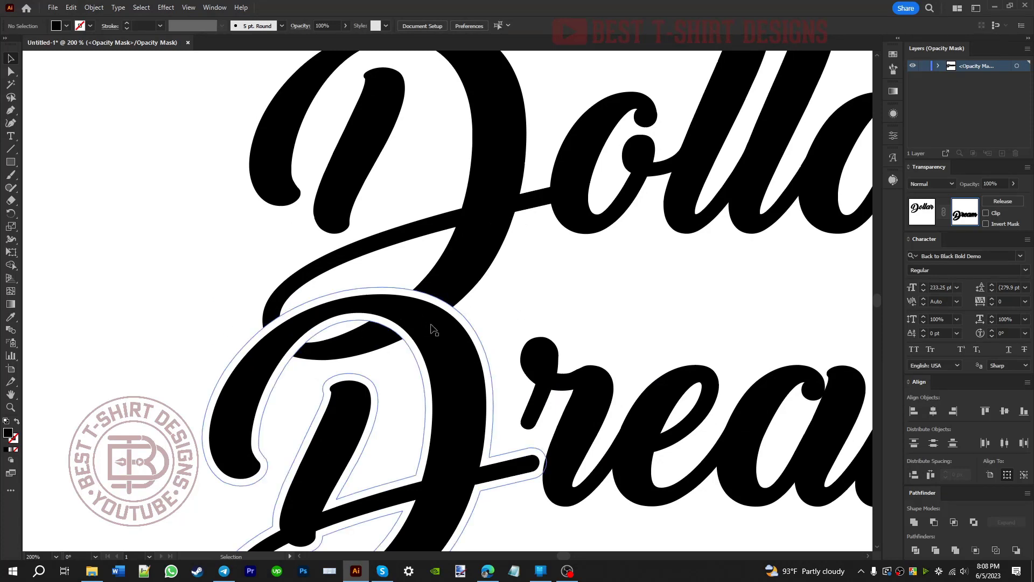
click(292, 334)
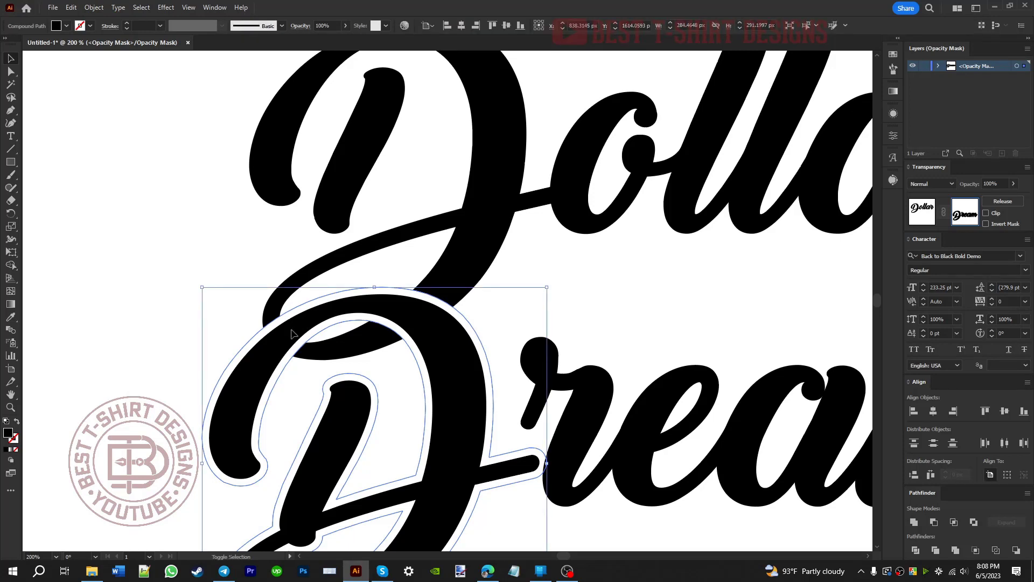
key(shift+e)
drag(323, 306, 245, 359)
mouse_move(312, 332)
mouse_down()
mouse_move(269, 364)
mouse_move(227, 369)
mouse_move(272, 369)
mouse_up()
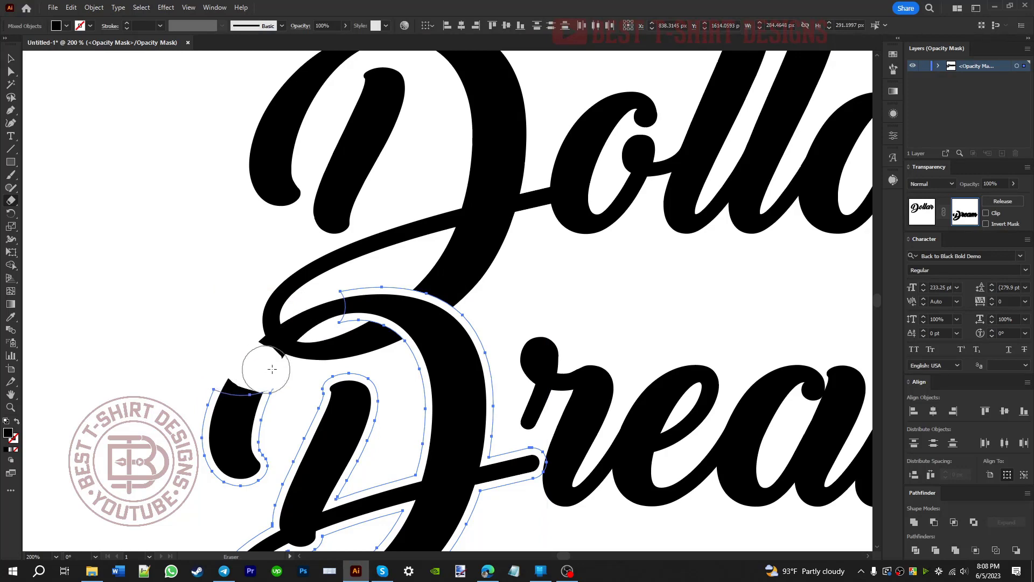
key(v)
click(563, 312)
key(ctrl+1)
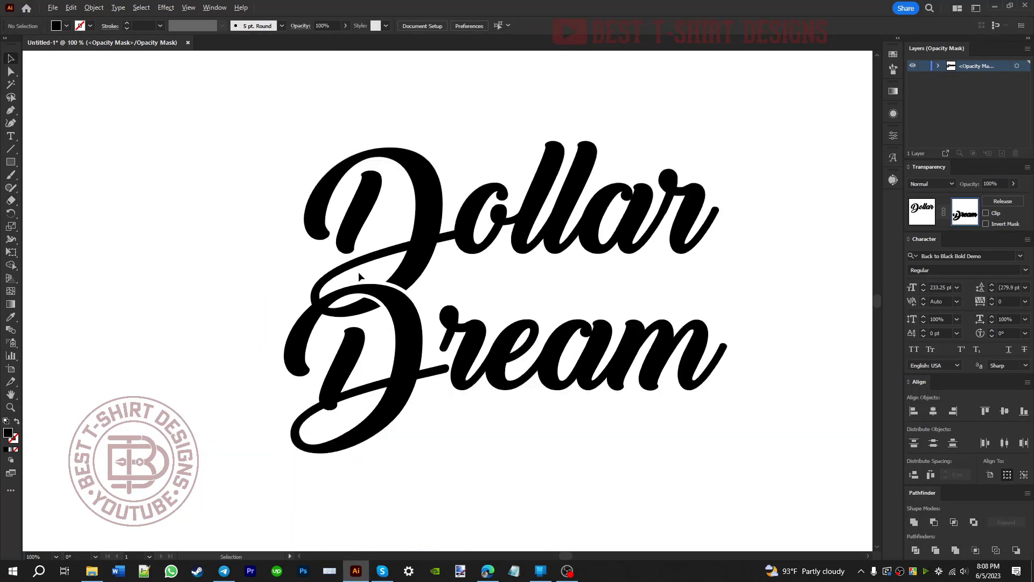
scroll(359, 272, down, 1)
scroll(391, 287, up, 2)
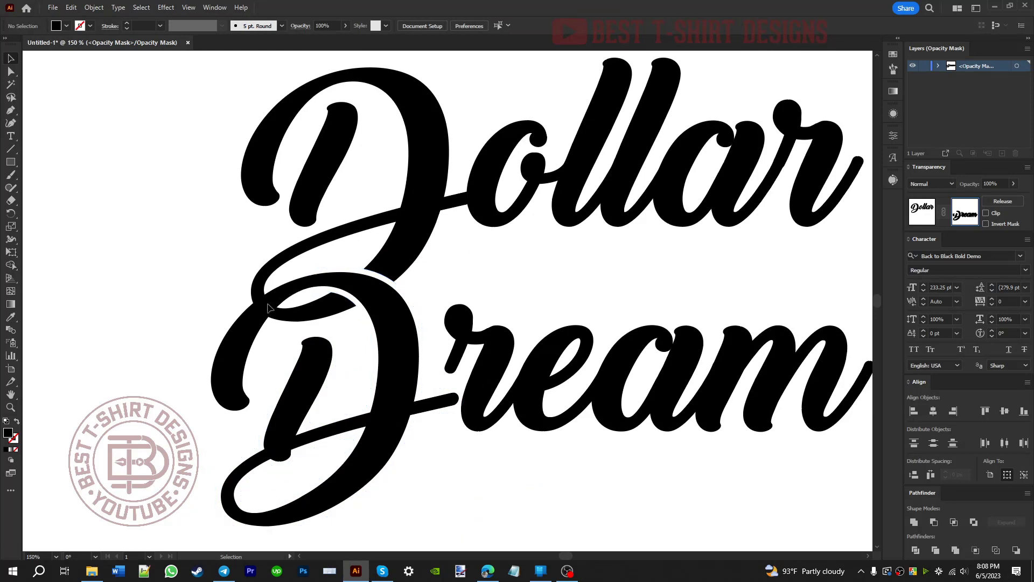
click(923, 217)
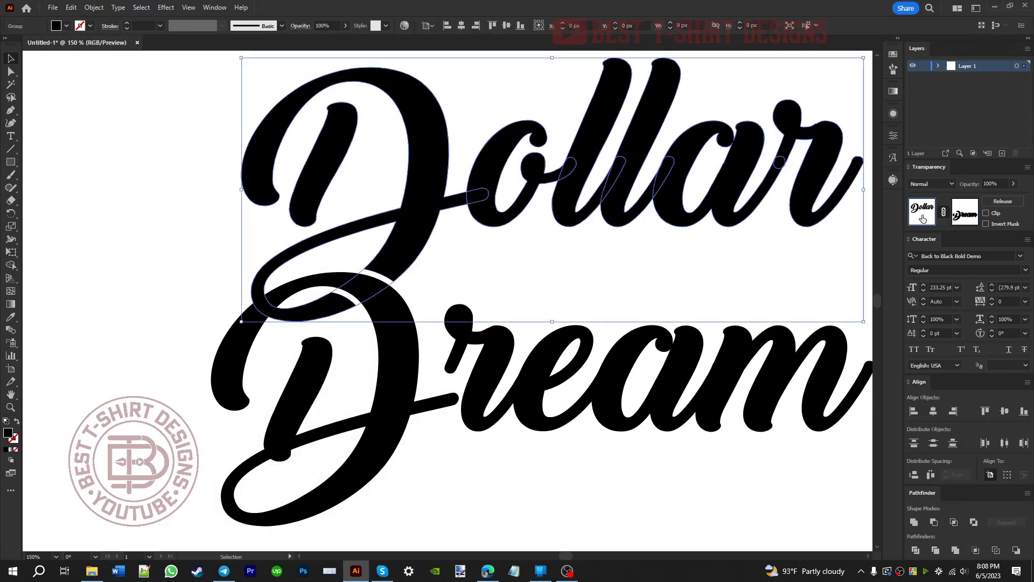
click(542, 269)
Step: Offset the outlined "Dollar" path by 6 px and cut the resulting offset outline
click(498, 224)
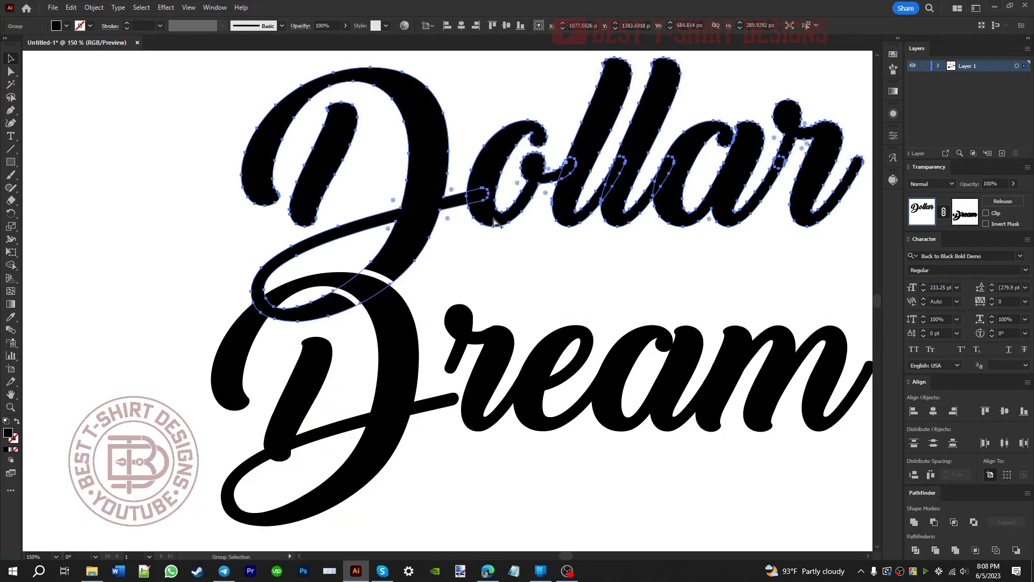
key(ctrl+alt+o)
click(619, 295)
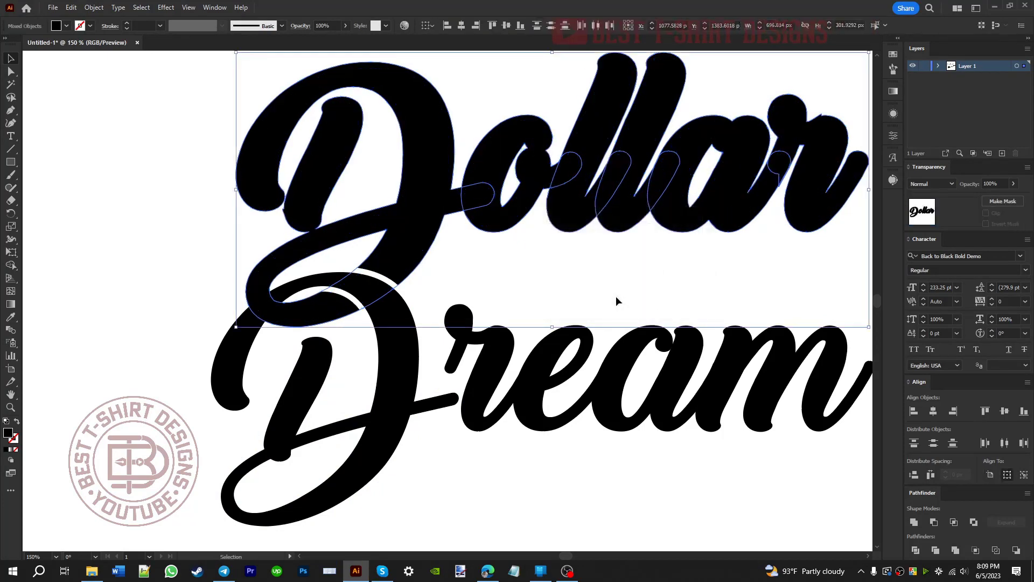
click(616, 295)
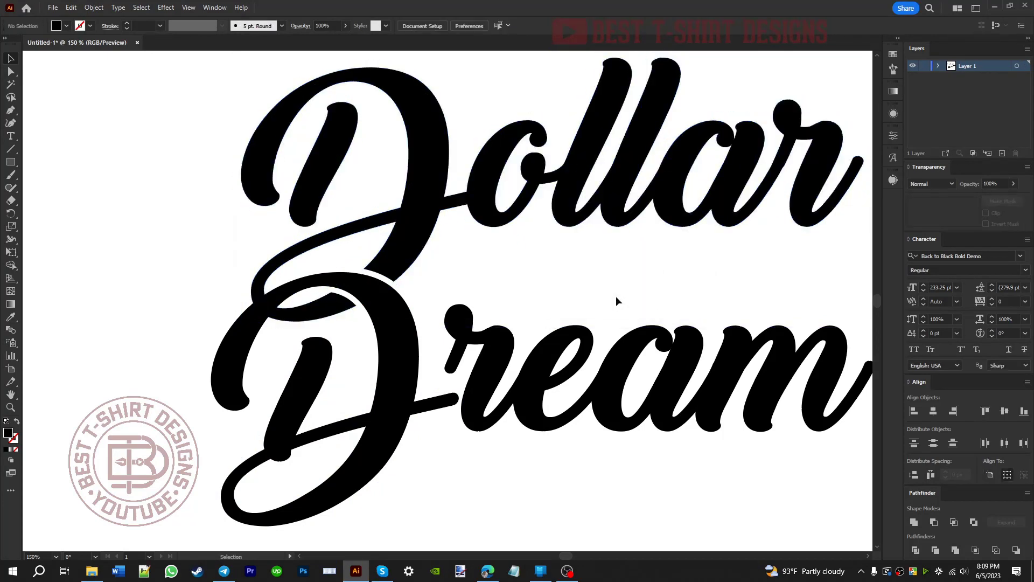
Step: Add an opacity mask without clipping to the outlined "Dream" and paste the "Dollar" offset outline into it in place
click(557, 346)
double_click(967, 210)
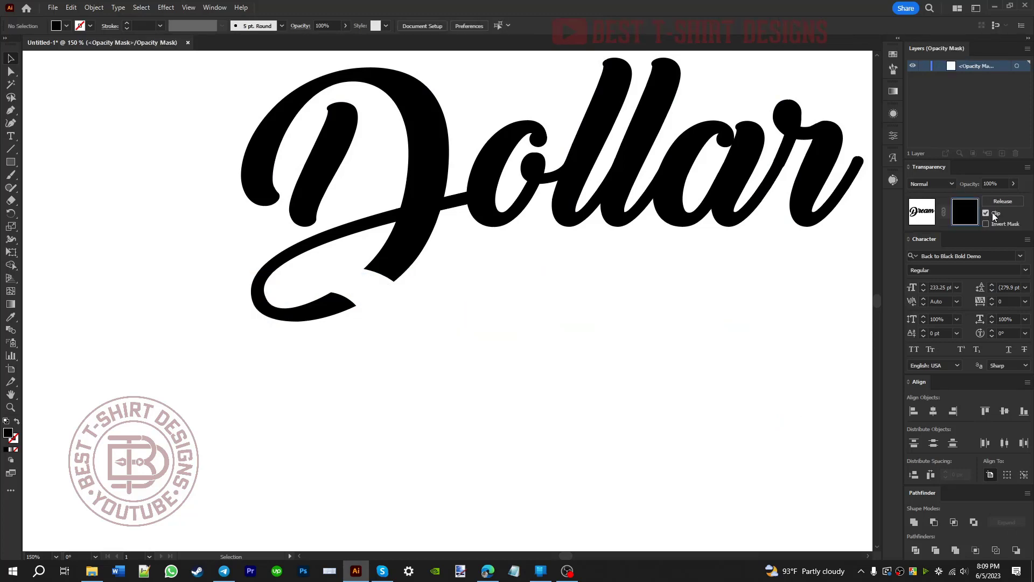
click(987, 213)
key(ctrl+f)
key(v)
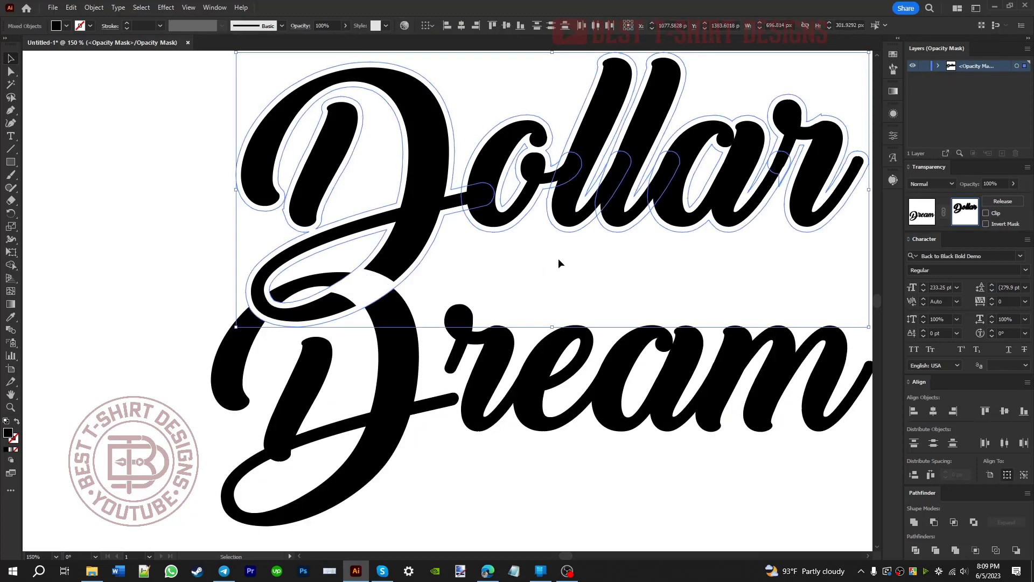
Step: Erase the D's offset outline in the "Dream" mask where the "Dollar" stem crosses the top of the lower D, and leave mask editing
click(559, 260)
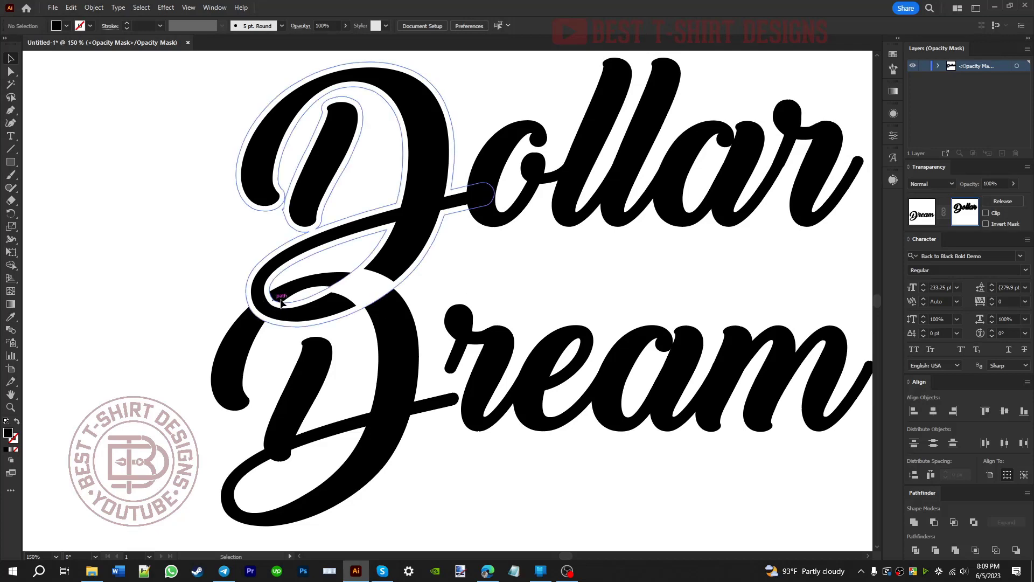
click(366, 284)
key(shift+e)
mouse_move(415, 277)
mouse_down()
mouse_move(373, 270)
mouse_move(315, 304)
mouse_move(377, 272)
mouse_up()
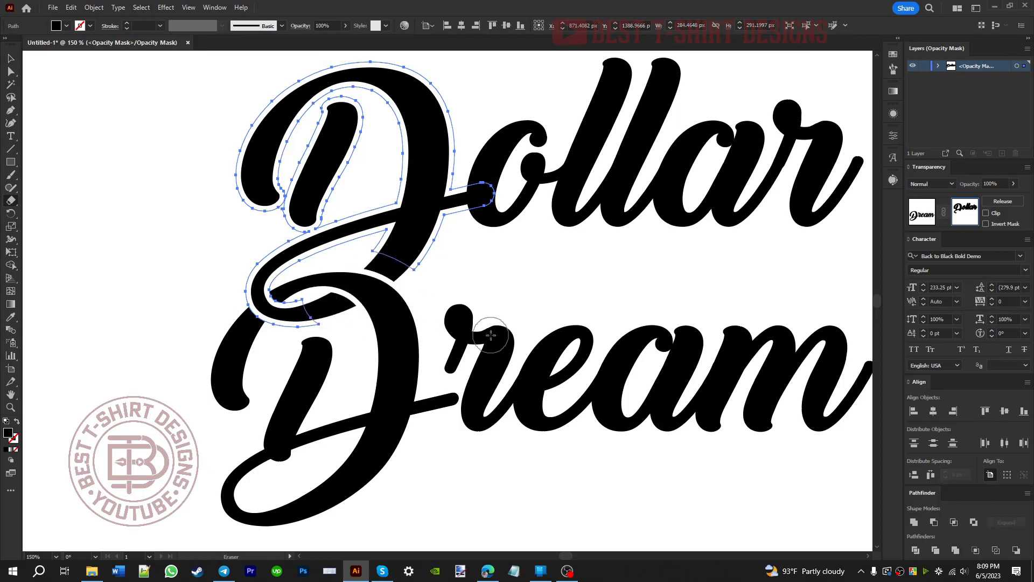
key(v)
click(480, 269)
scroll(302, 272, down, 2)
scroll(414, 381, up, 1)
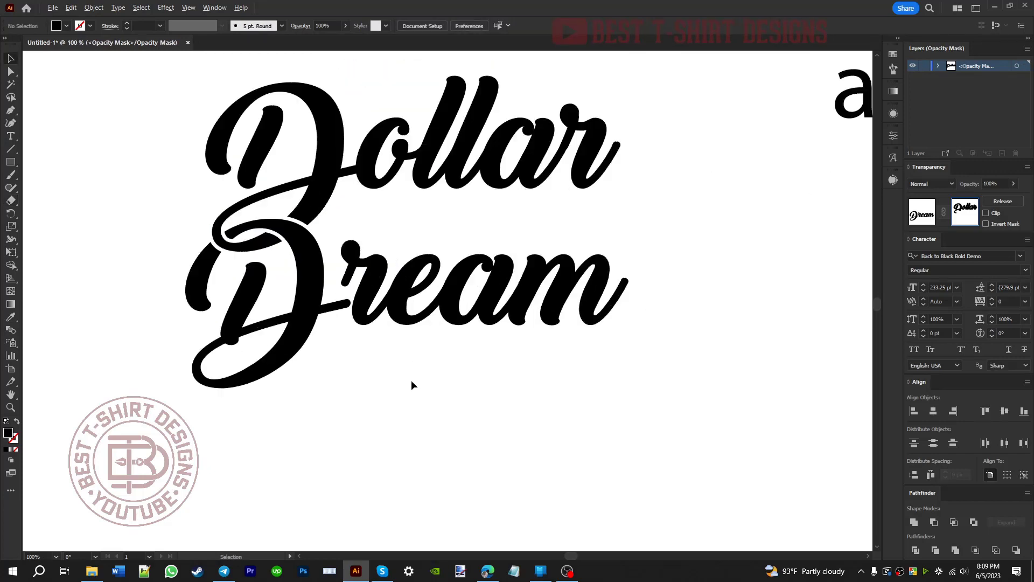
scroll(170, 224, up, 1)
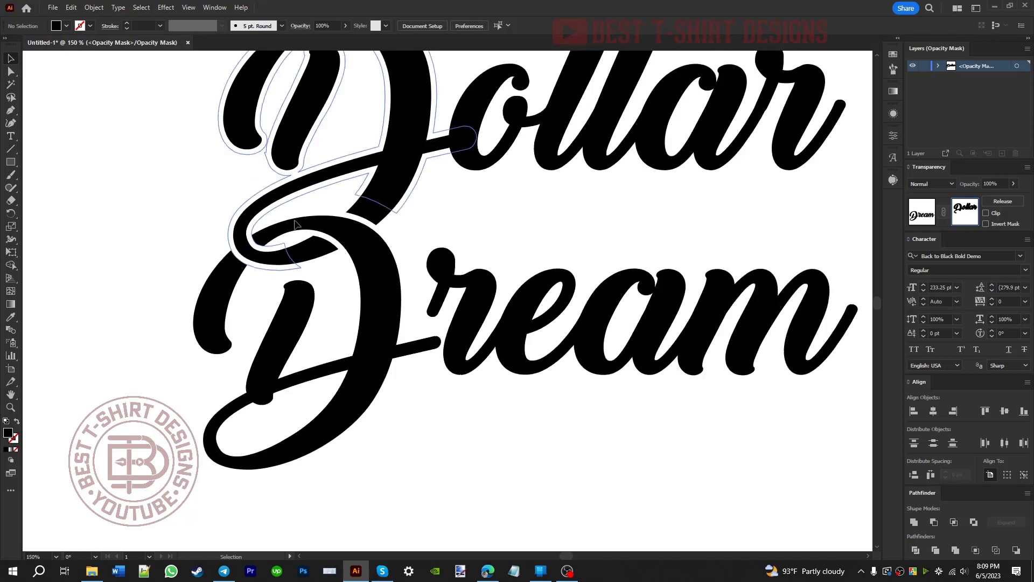
scroll(349, 313, down, 2)
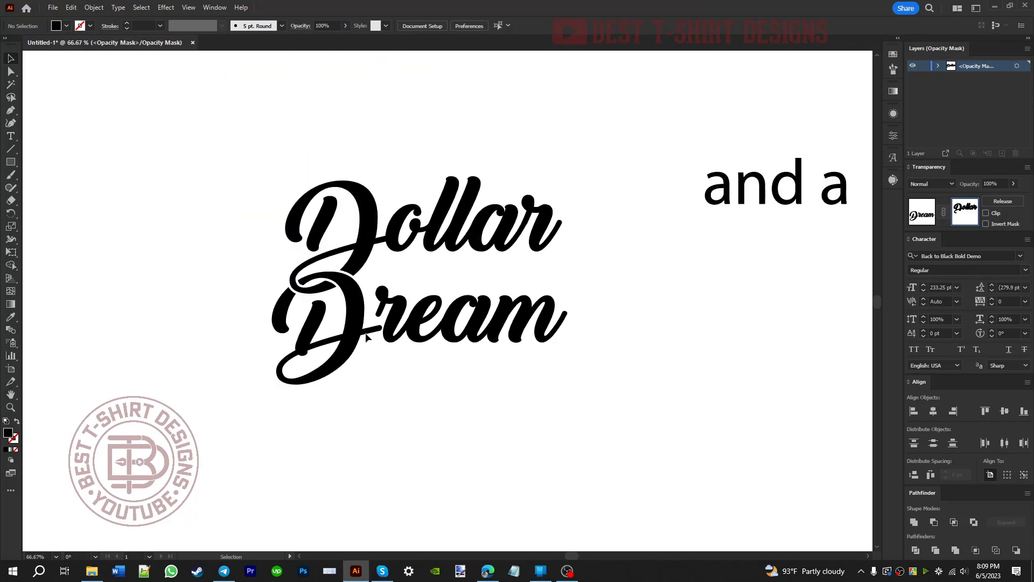
click(919, 219)
click(526, 432)
Step: Move the "and a" text below "Dream" and format it in the Wanderlust font with all caps
drag(575, 397, 535, 409)
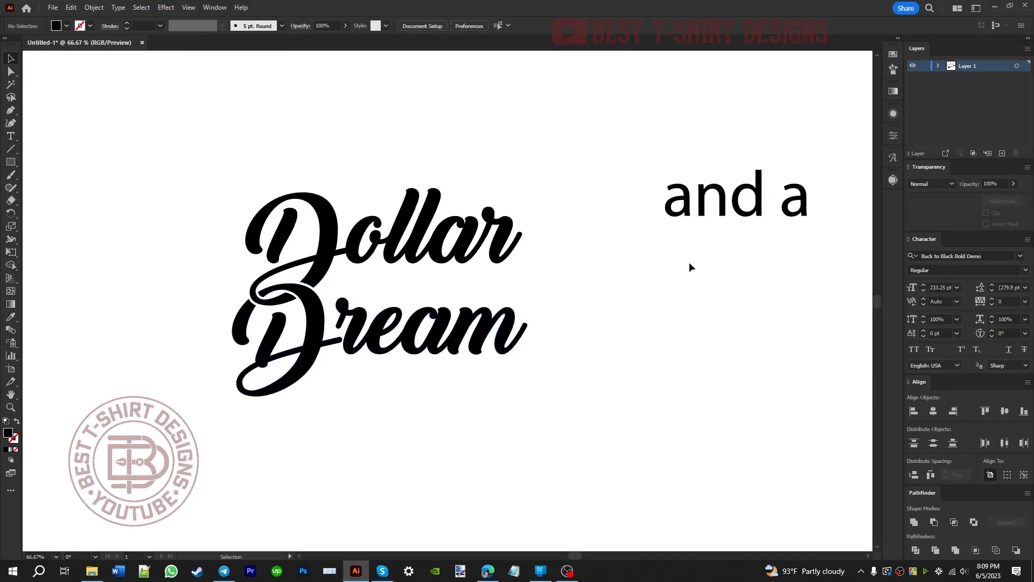
drag(733, 210, 441, 434)
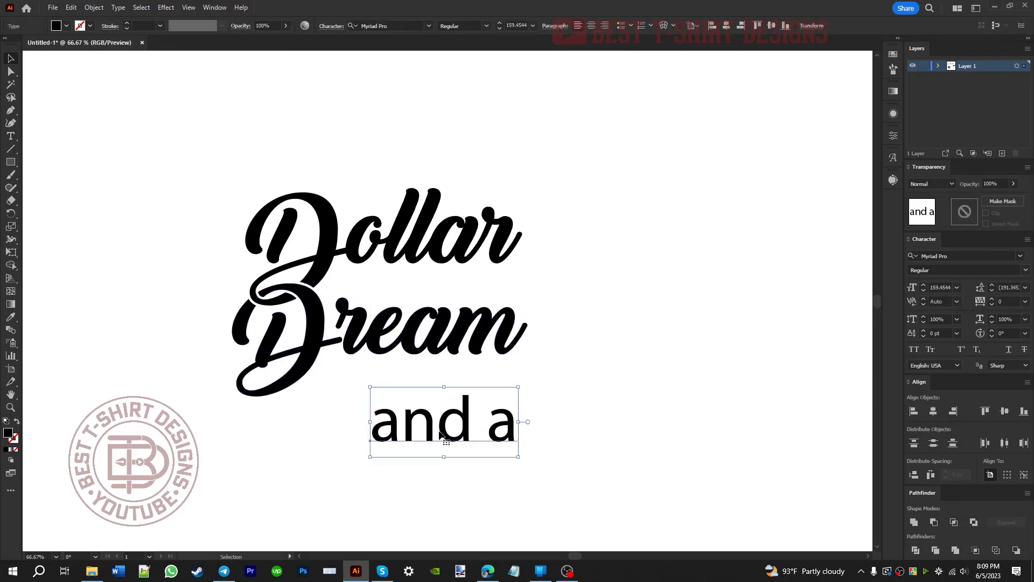
right_click(441, 434)
mouse_move(509, 237)
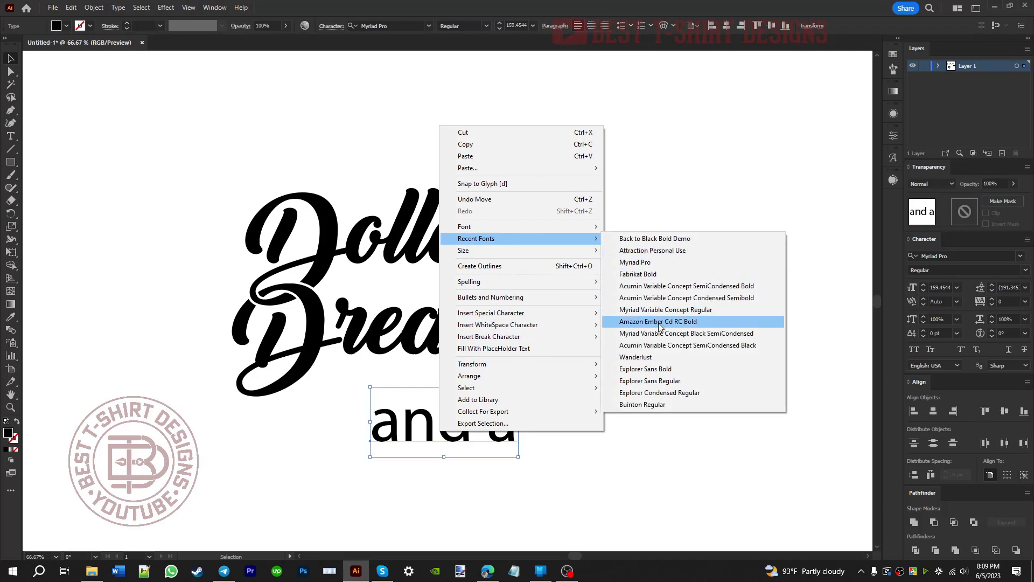
click(639, 357)
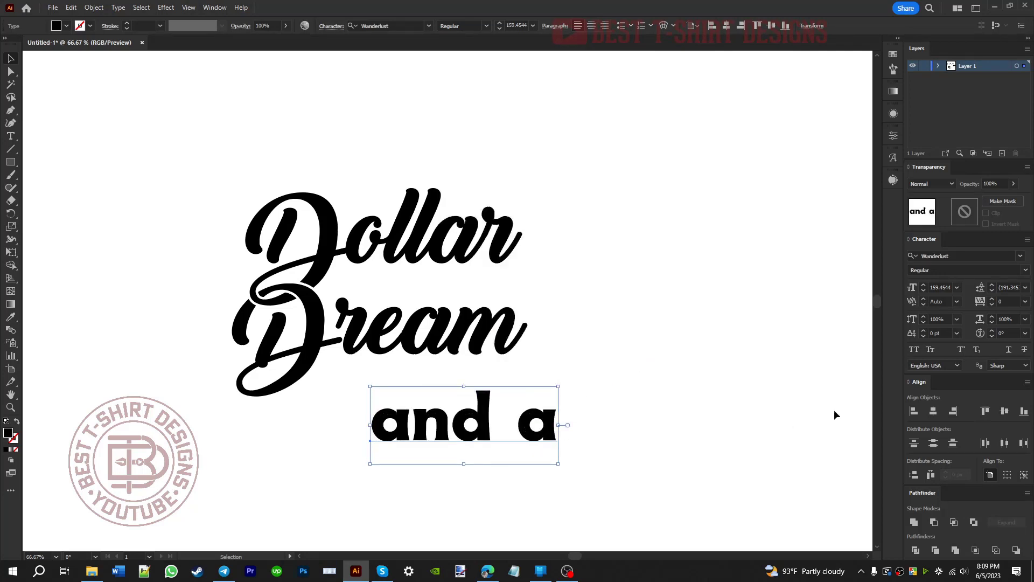
click(915, 349)
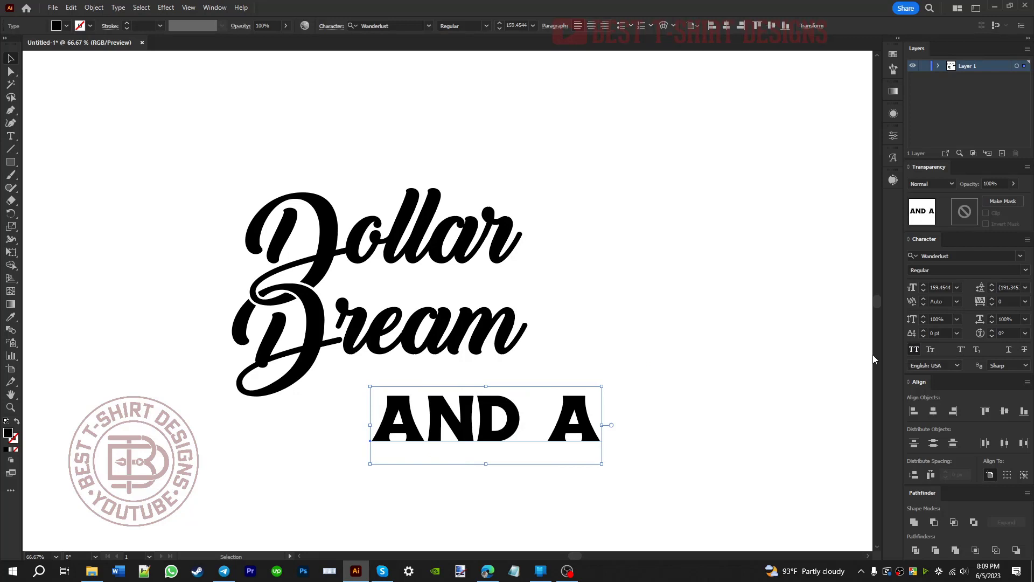
Step: Shift the separate letter A slightly left toward "AND" with the Touch Type tool
key(shift+t)
click(572, 428)
key(Left)
key(Left)
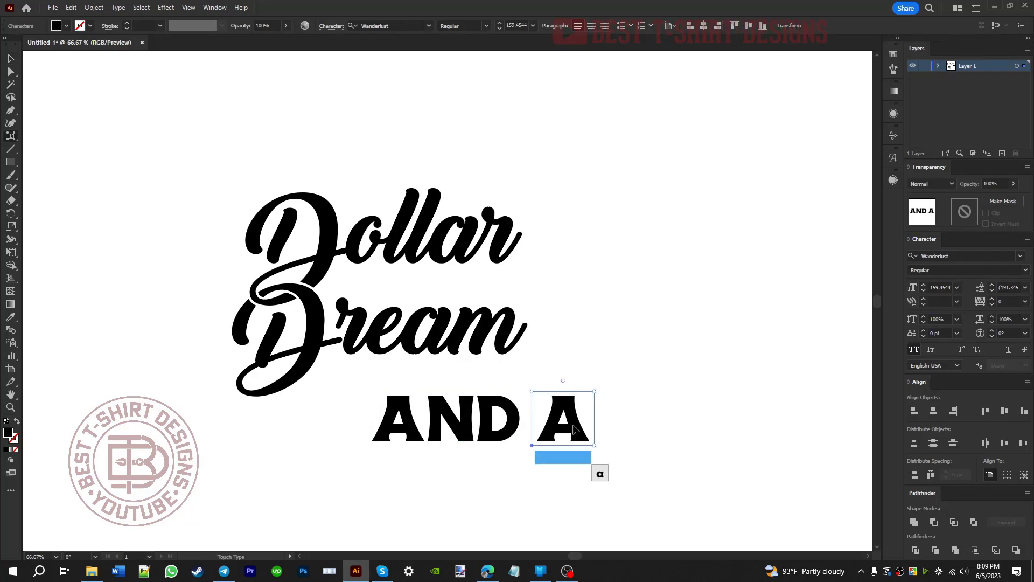
Step: Convert the "AND A" text to outlines and scale it down proportionally to about 405 px wide
key(v)
right_click(574, 424)
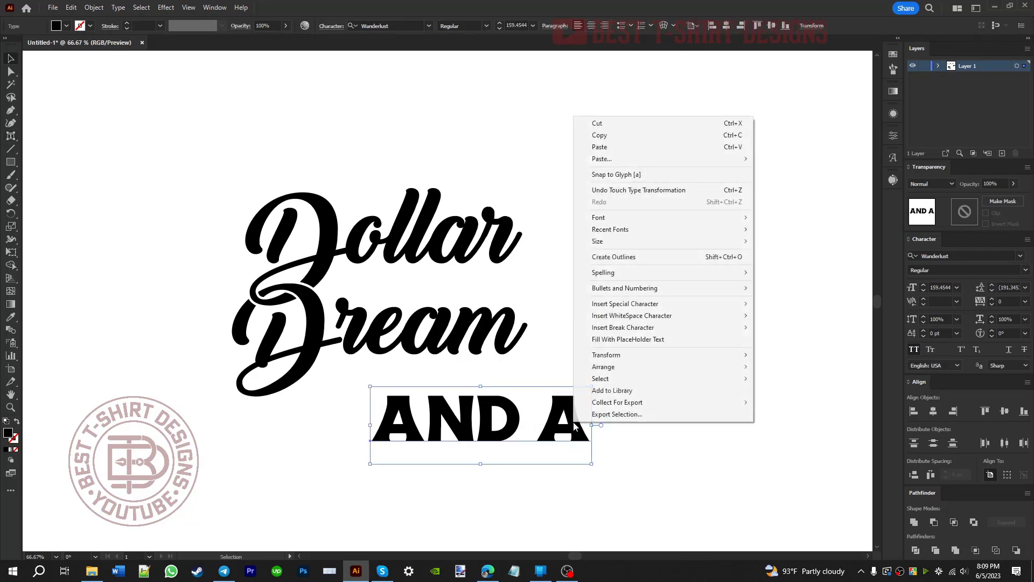
click(629, 258)
drag(591, 419, 538, 417)
click(380, 285)
key(m)
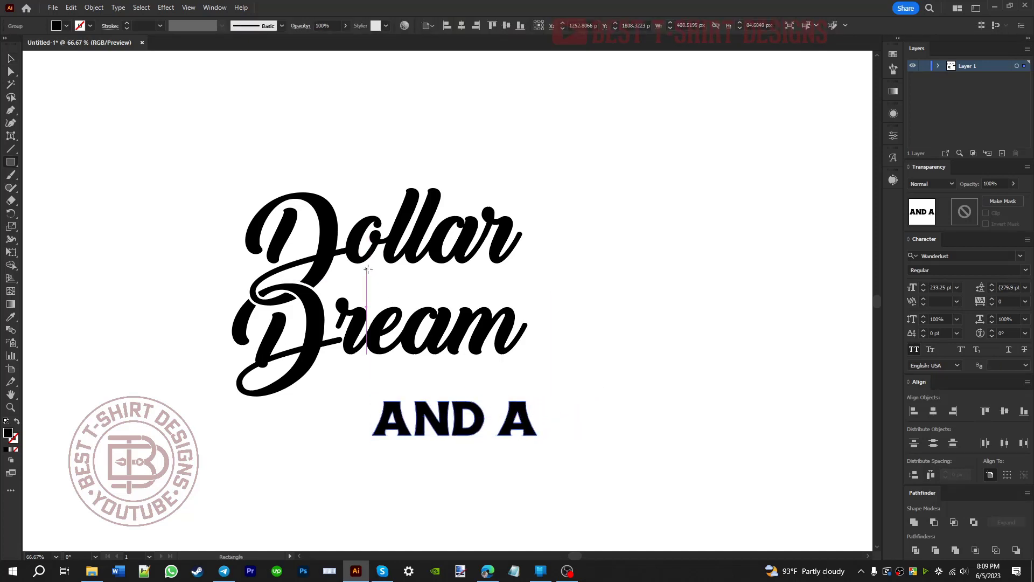
drag(366, 270, 516, 305)
key(ctrl+z)
key(v)
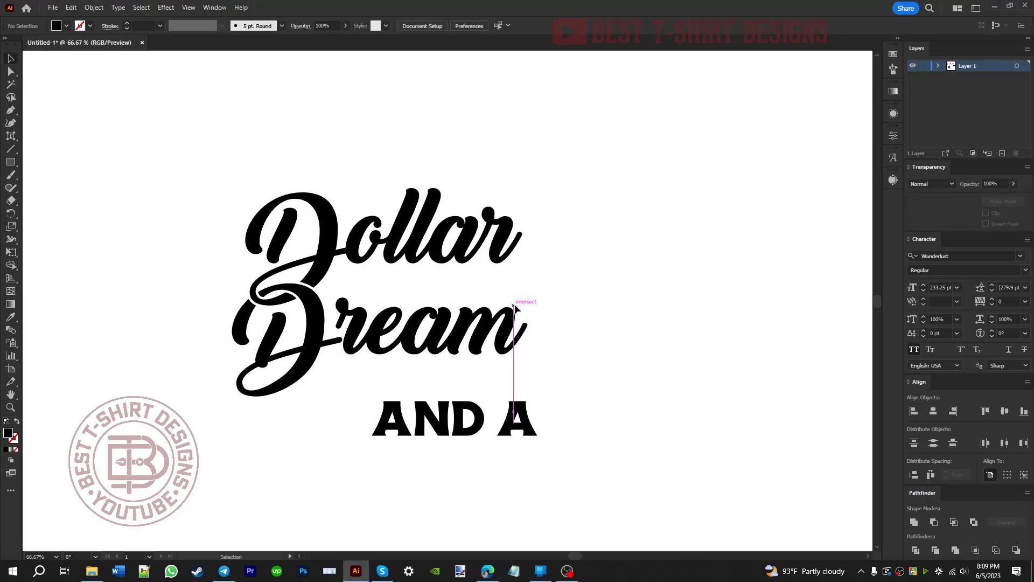
Step: Move "AND A" into the gap between "Dollar" and "Dream", scale it to about 308 px wide and nudge it up
drag(463, 414, 449, 279)
mouse_move(523, 283)
mouse_down()
mouse_move(473, 291)
mouse_move(517, 290)
mouse_up()
key(ctrl+1)
key(Up)
key(Up)
key(Up)
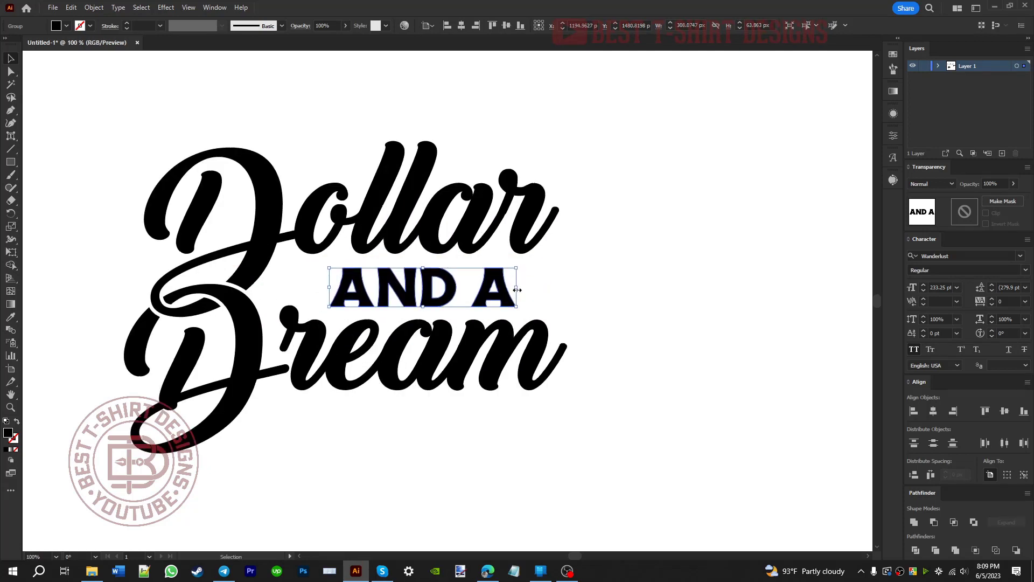
click(541, 289)
key(ctrl+minus)
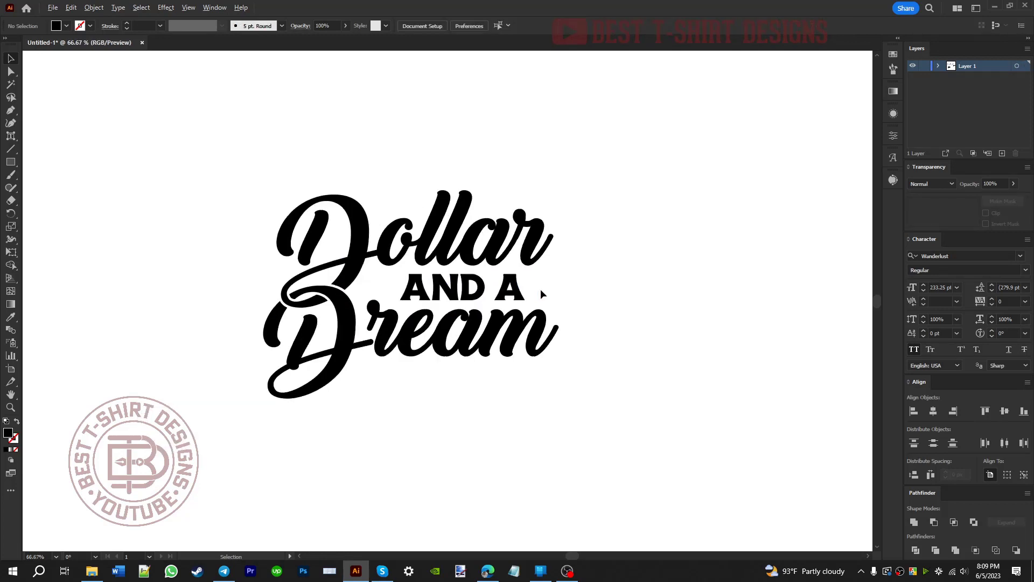
Step: Enlarge "AND A" to about 360 px wide and nudge it horizontally to sit evenly between "Dollar" and "Dream"
alt+scroll(429, 385, down, 2)
alt+scroll(484, 403, up, 1)
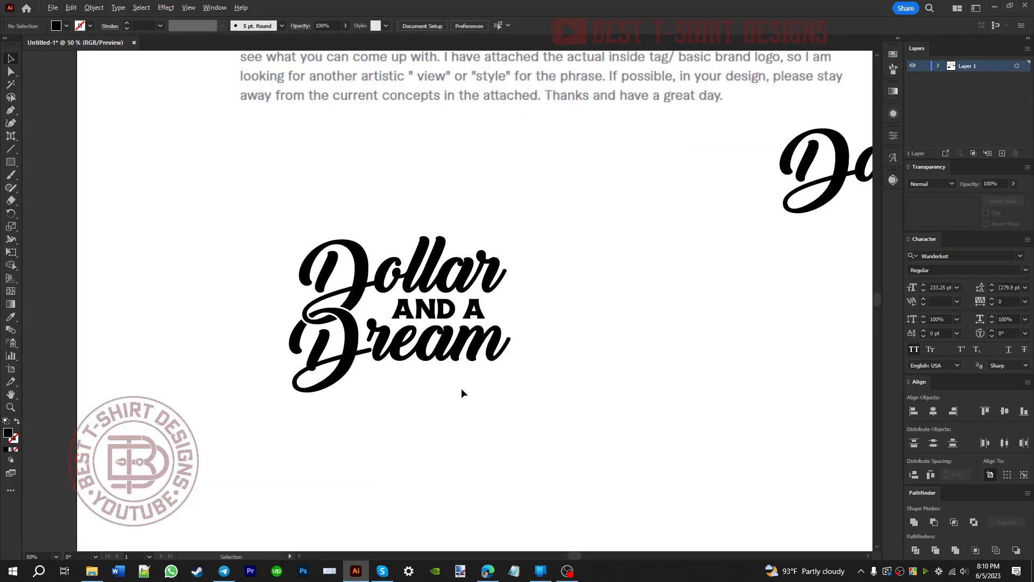
click(458, 312)
alt+scroll(459, 314, up, 2)
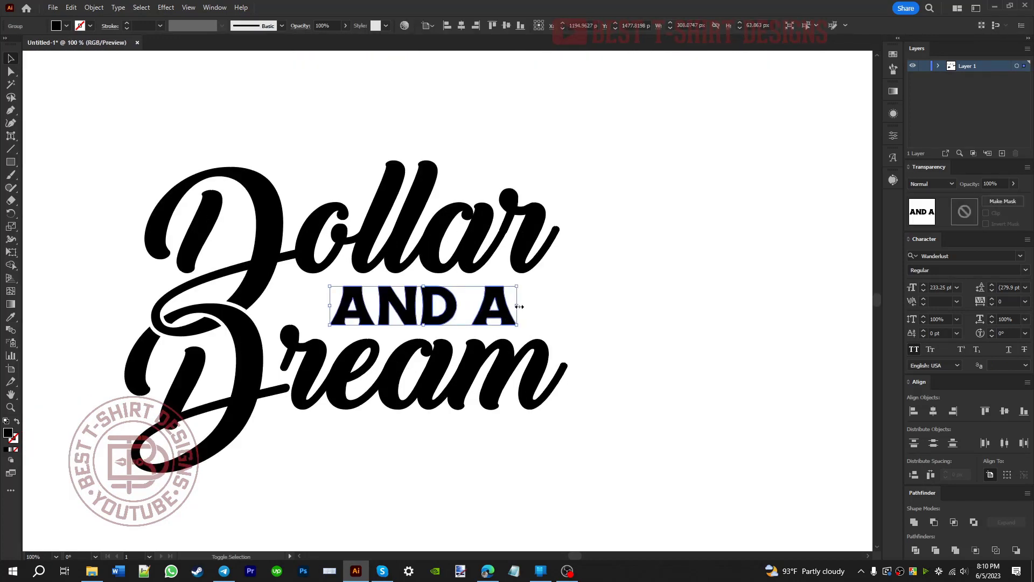
drag(517, 306, 550, 307)
key(shift+Left)
key(shift+Left)
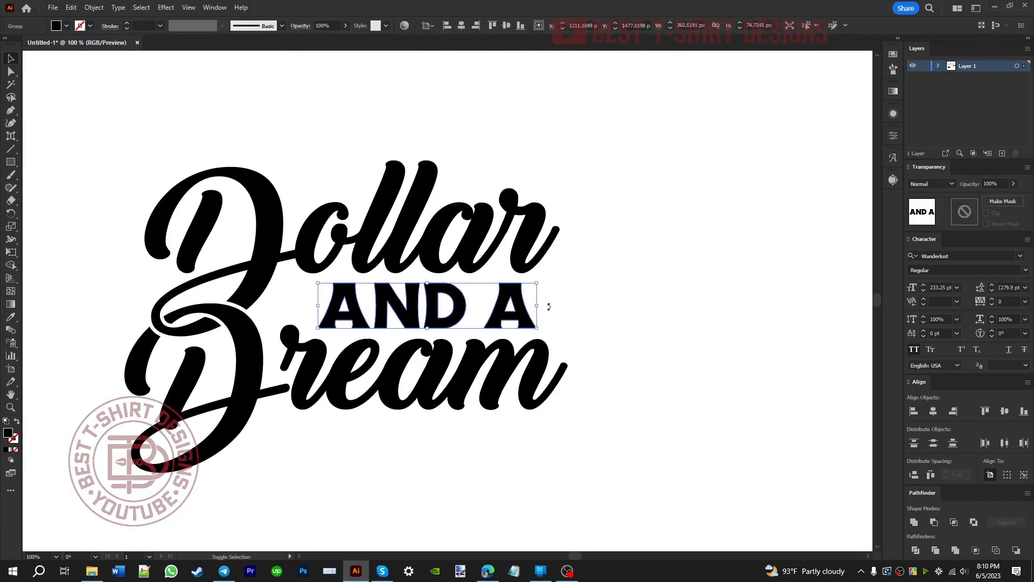
key(shift+Right)
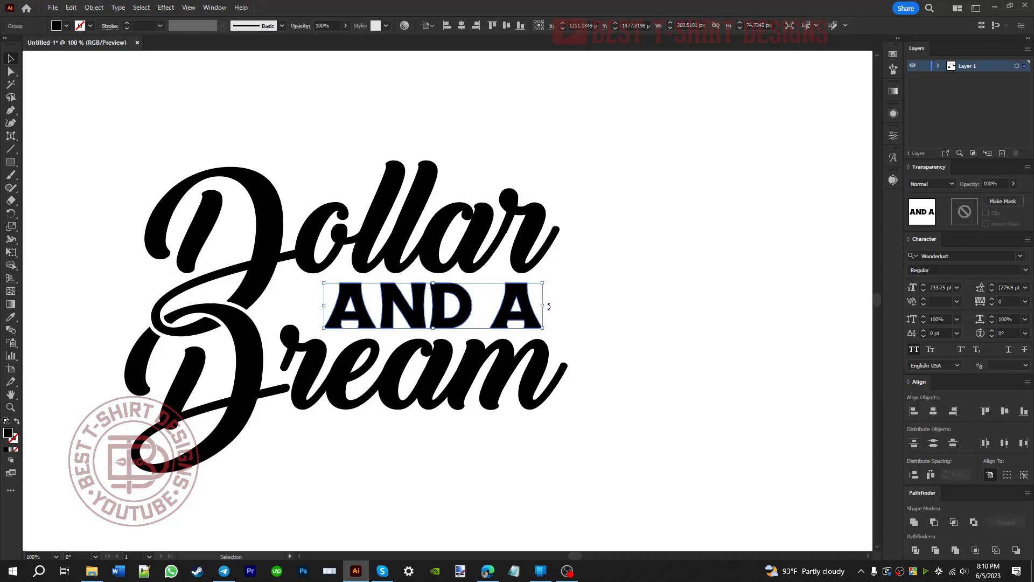
click(555, 309)
key(ctrl+minus)
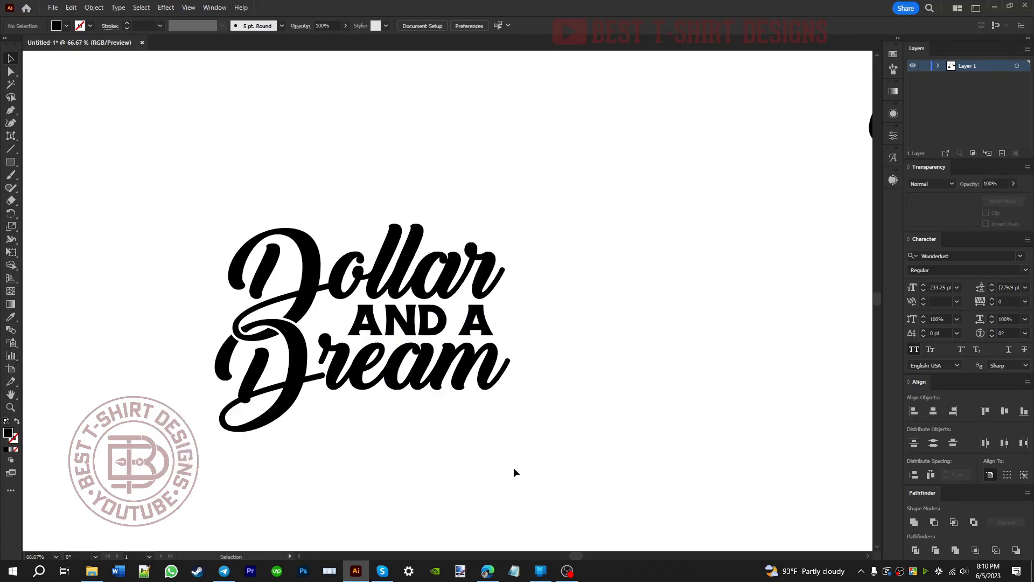
Step: Group "Dollar", "AND A" and "Dream" into one object
drag(513, 473, 158, 144)
key(ctrl+g)
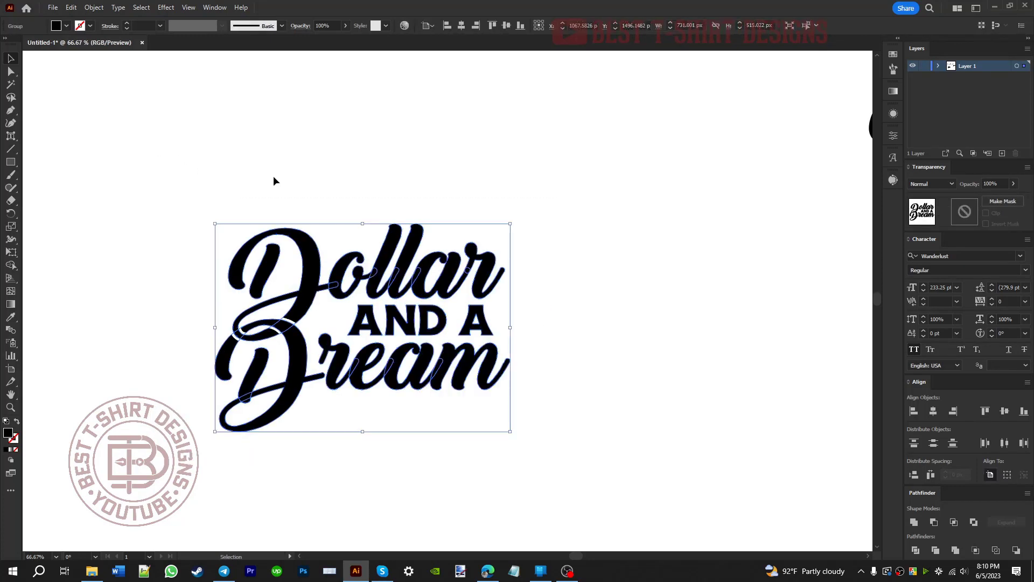
click(301, 172)
drag(300, 173, 561, 522)
click(591, 404)
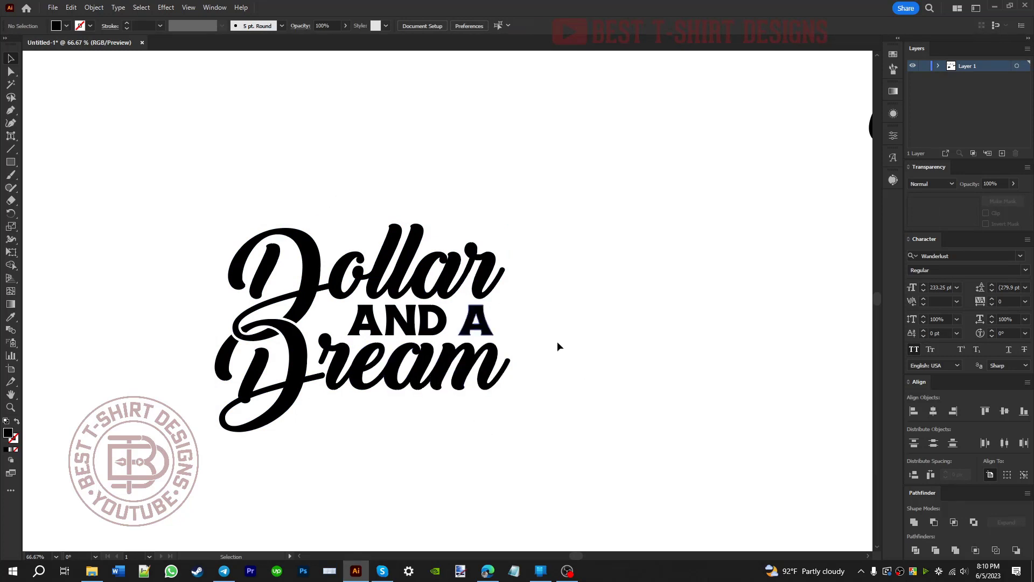
scroll(329, 389, up, 1)
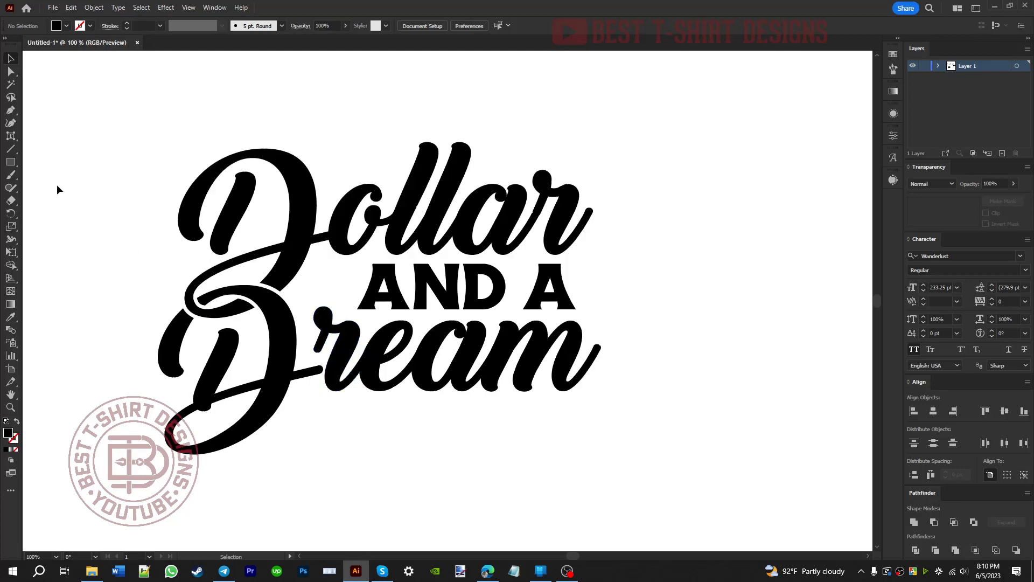
Step: Add a "$" as separate point text beside the end of "Dream"
click(6, 139)
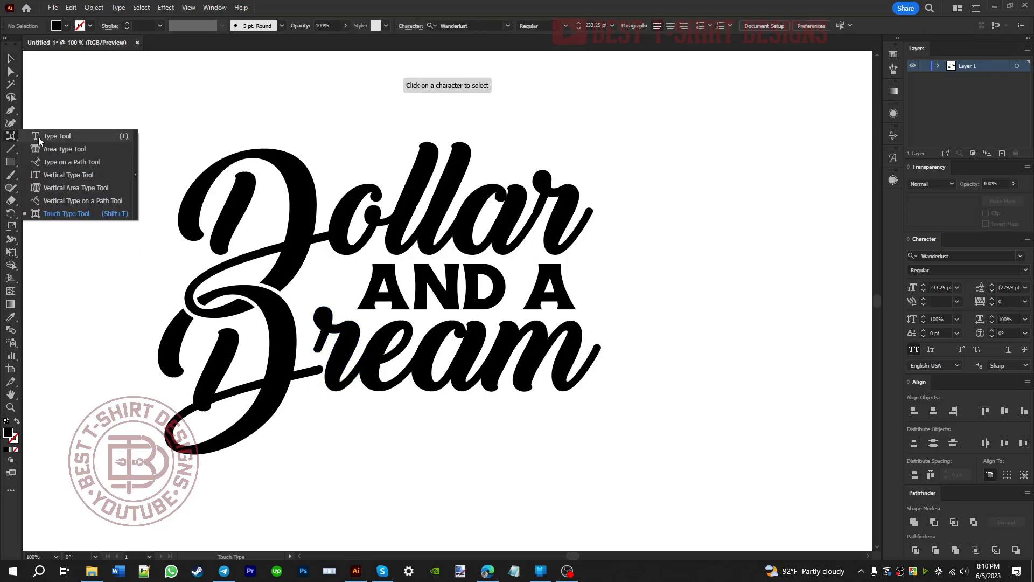
click(60, 139)
click(638, 458)
text($)
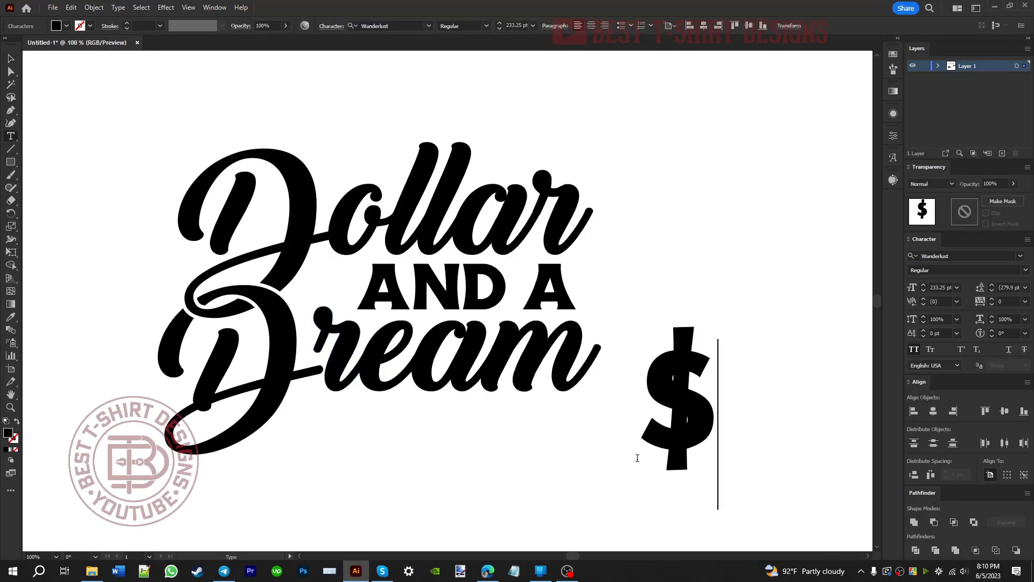
key(Escape)
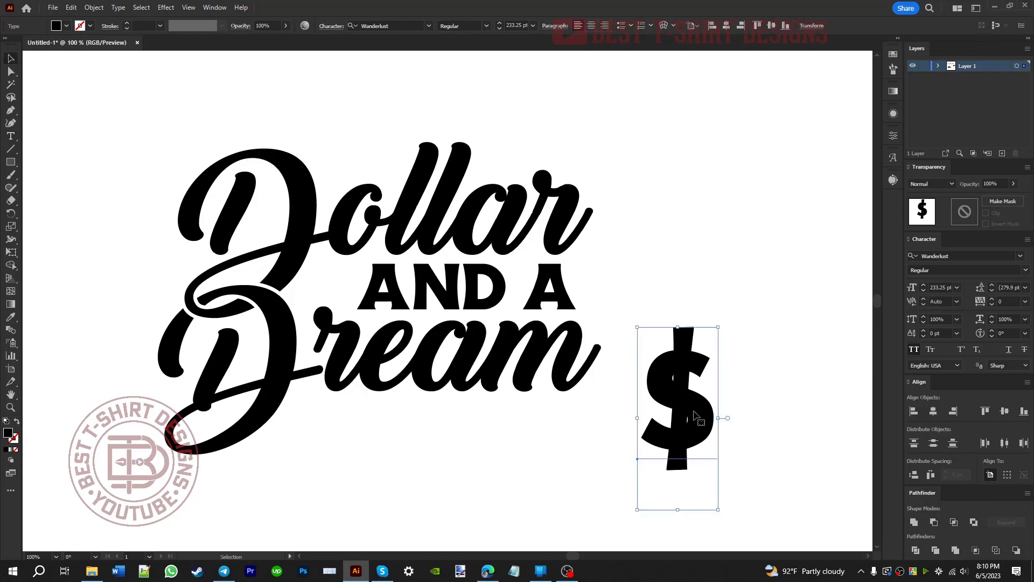
drag(700, 418, 700, 366)
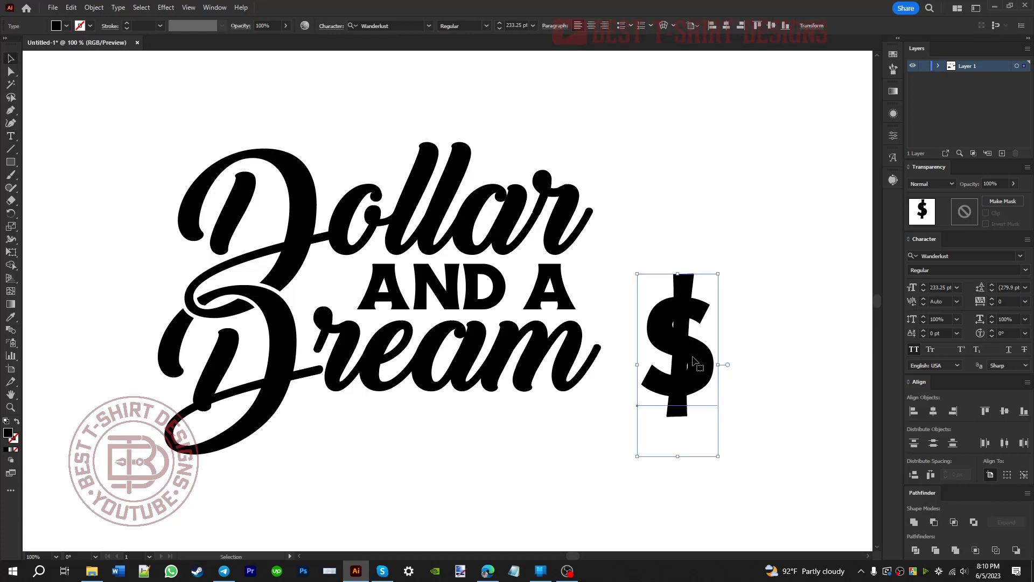
Step: Set the dollar sign's font to LEMON MILK Regular
click(397, 26)
text(now)
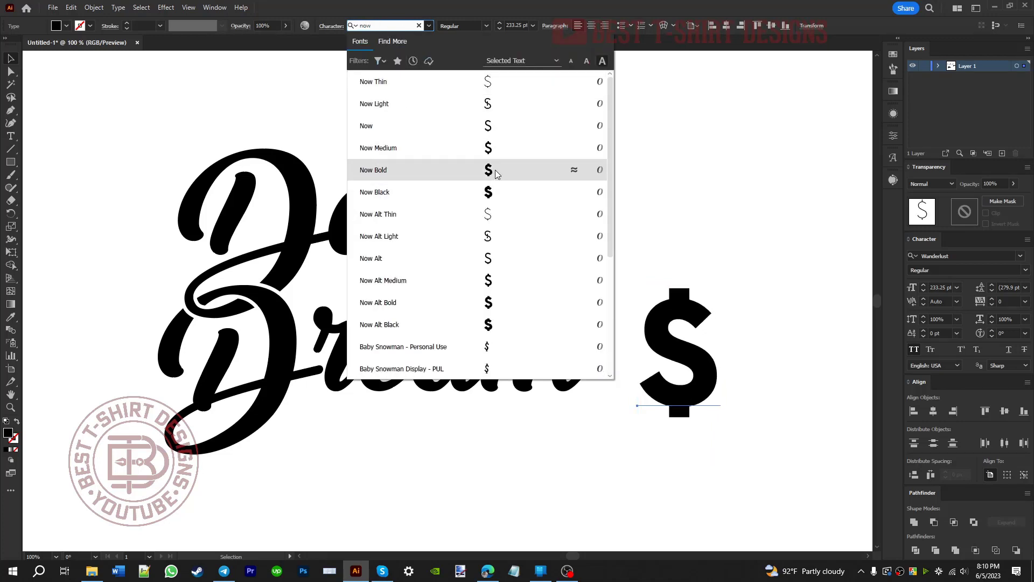
key(BackSpace)
key(BackSpace)
key(BackSpace)
text(lem)
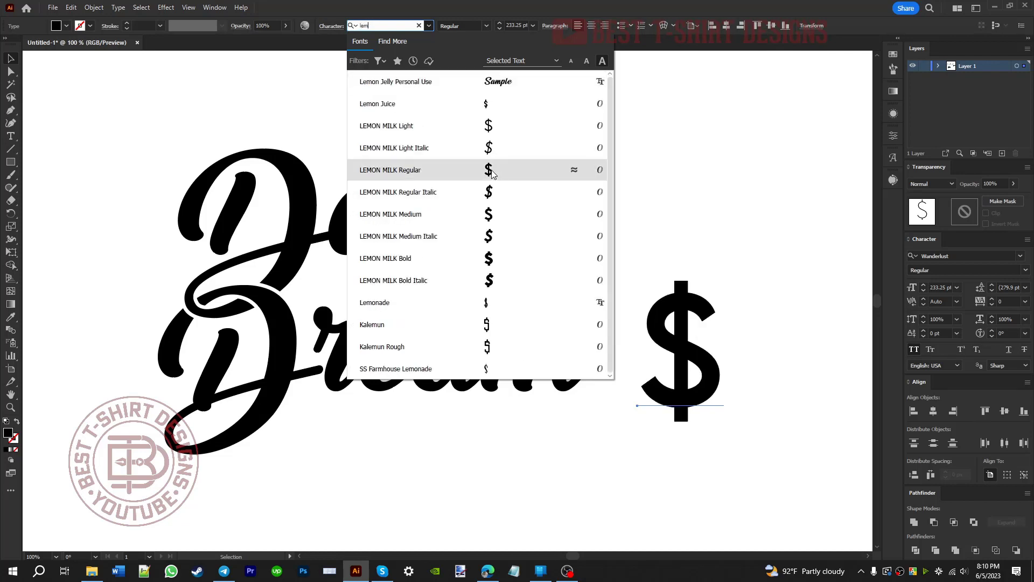
click(493, 173)
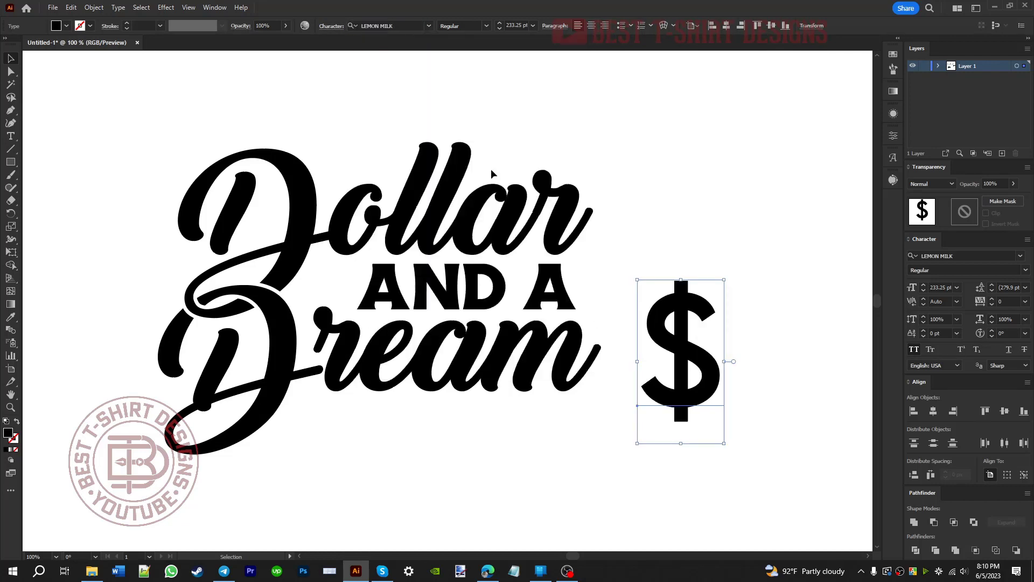
Step: Convert the dollar sign to outlines, shrink it to about 98 px high and place it directly after "AND A"
right_click(694, 358)
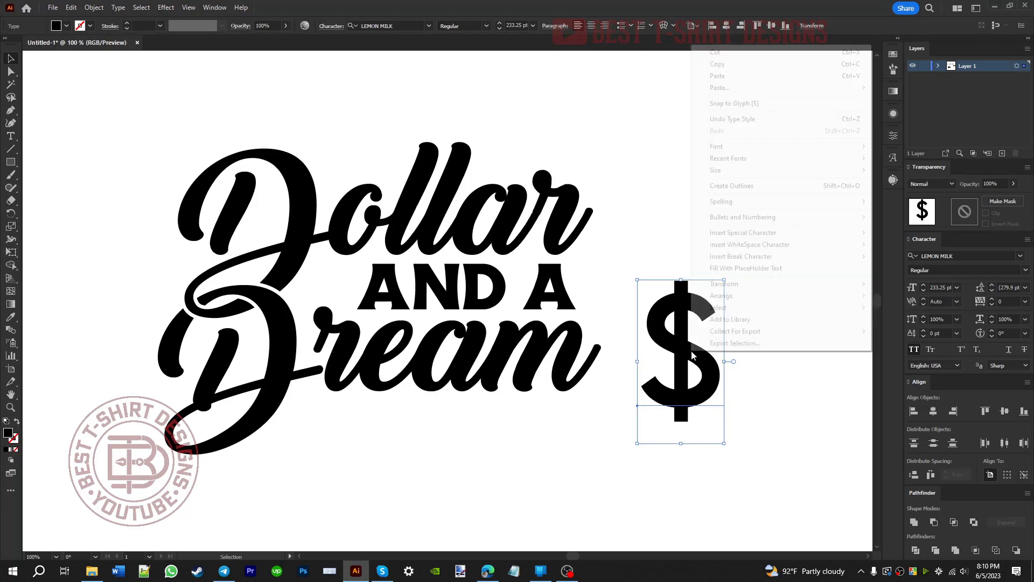
click(735, 186)
drag(716, 353, 601, 289)
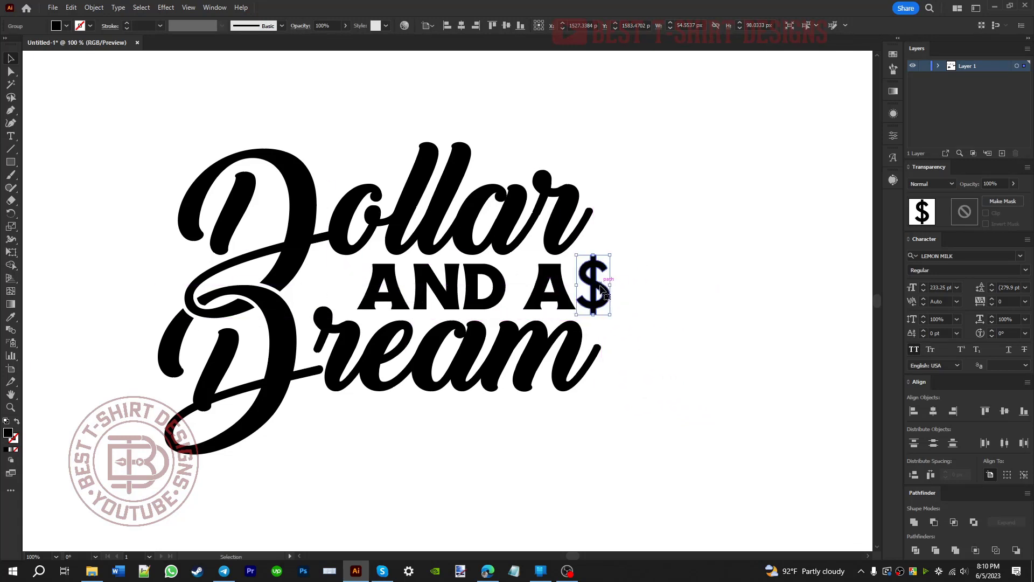
click(658, 307)
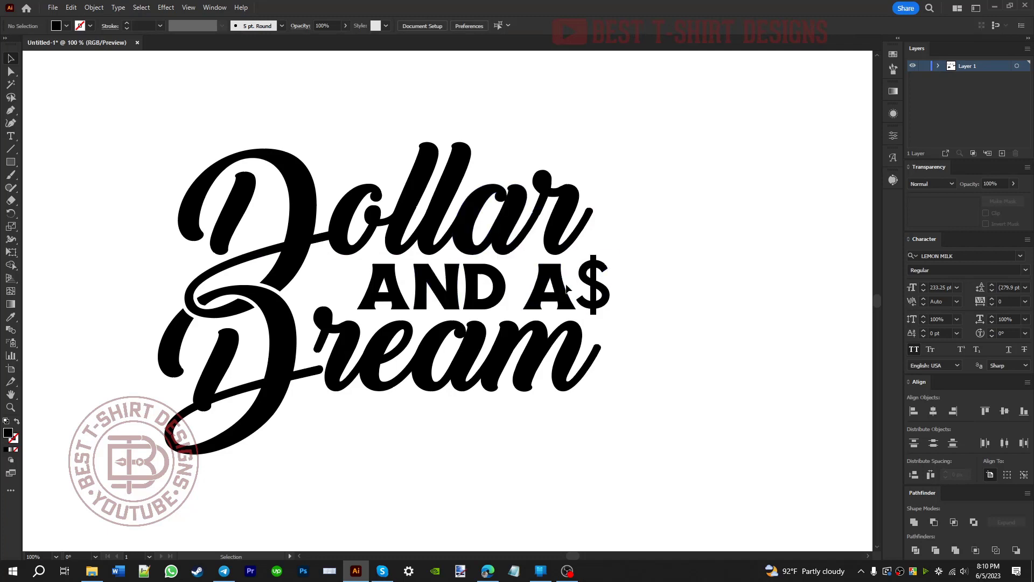
Step: Move the dollar sign off the lettering into the empty area to its right
drag(601, 304, 389, 448)
drag(615, 414, 759, 306)
click(692, 415)
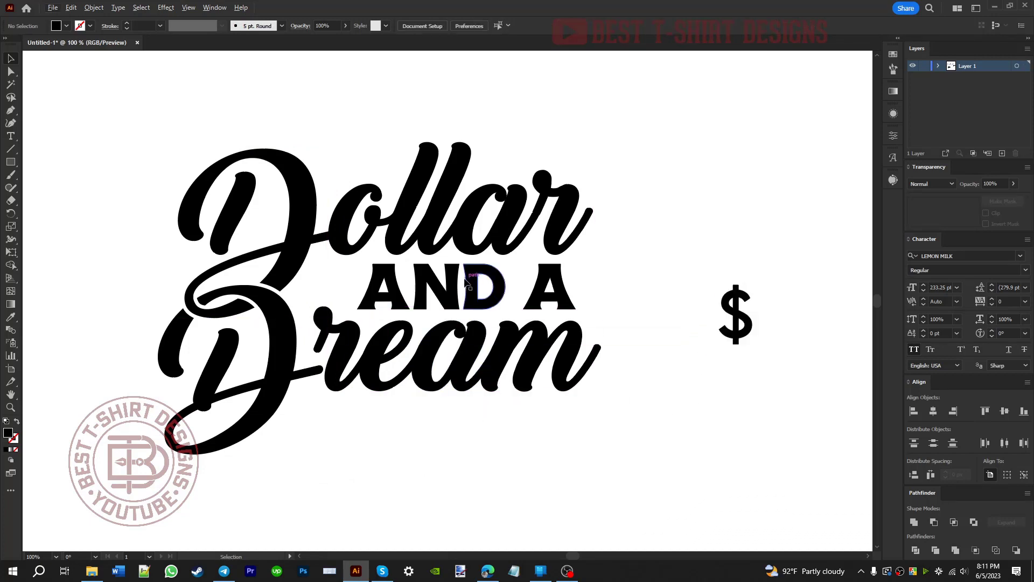
Step: Review the grouped lettering's overall composition up close and zoomed out beside the client brief
click(470, 301)
scroll(471, 303, down, 2)
scroll(470, 302, down, 1)
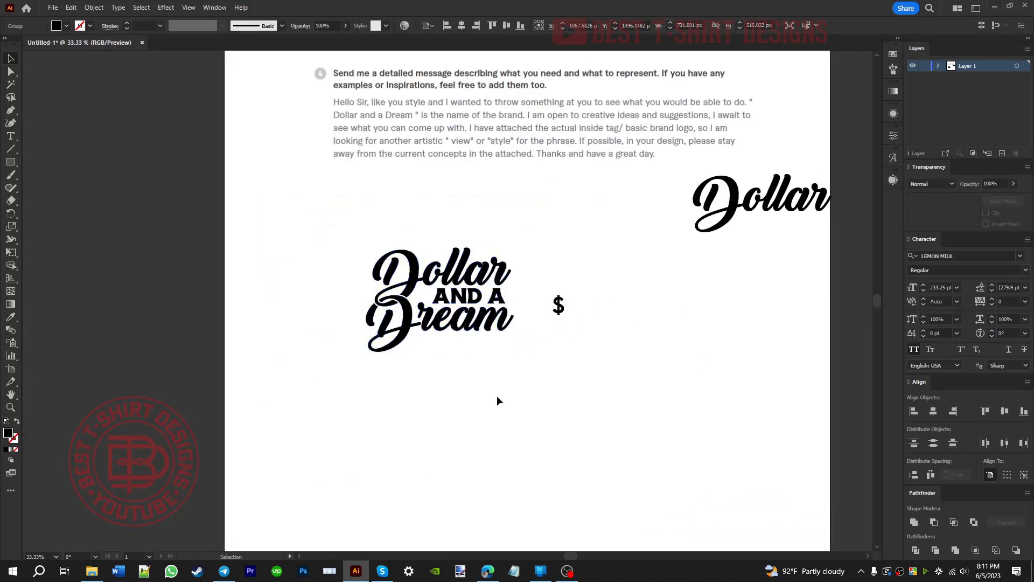
click(497, 395)
scroll(439, 402, up, 1)
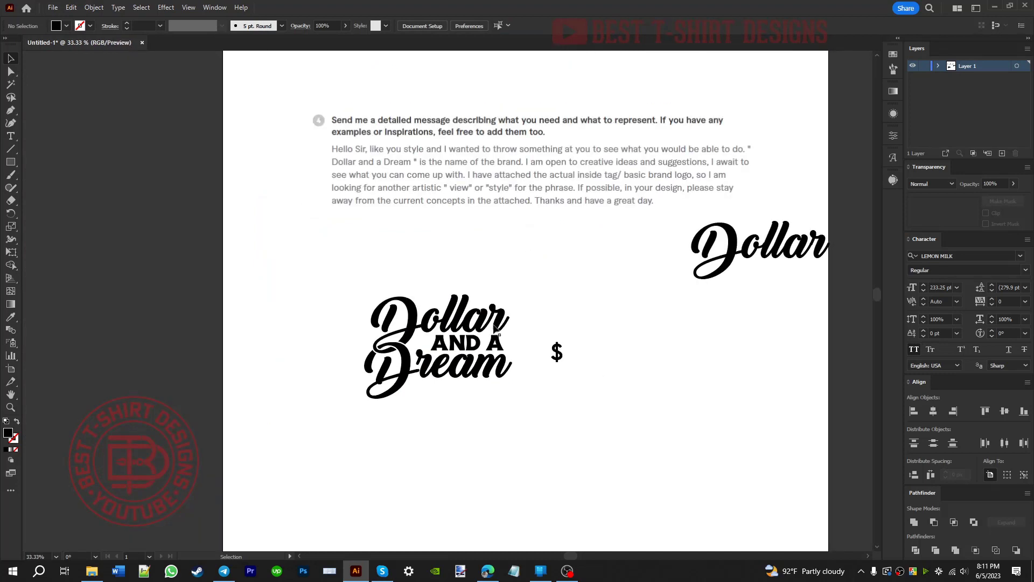
scroll(440, 402, up, 2)
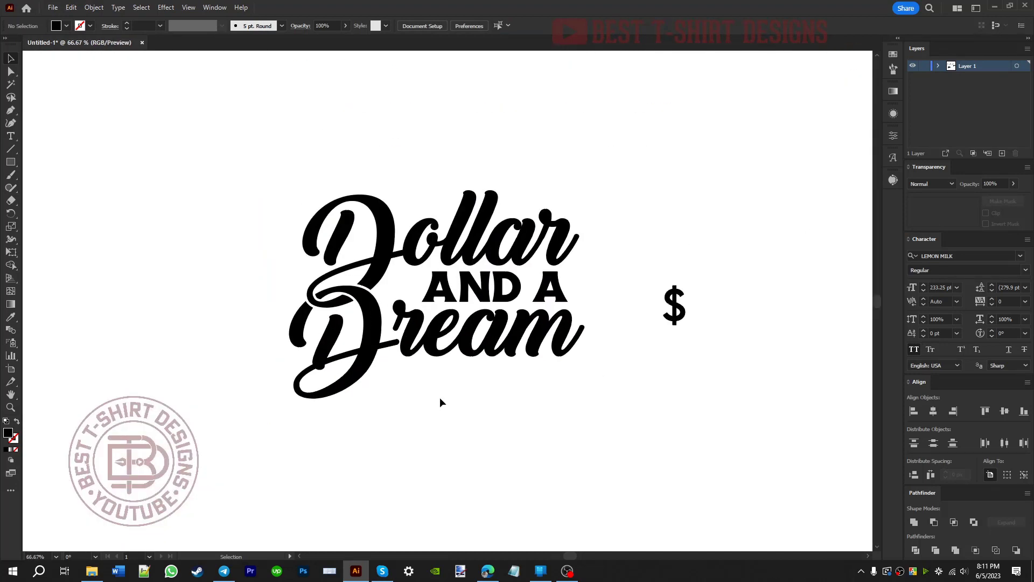
drag(275, 197, 612, 445)
click(482, 448)
drag(205, 147, 631, 434)
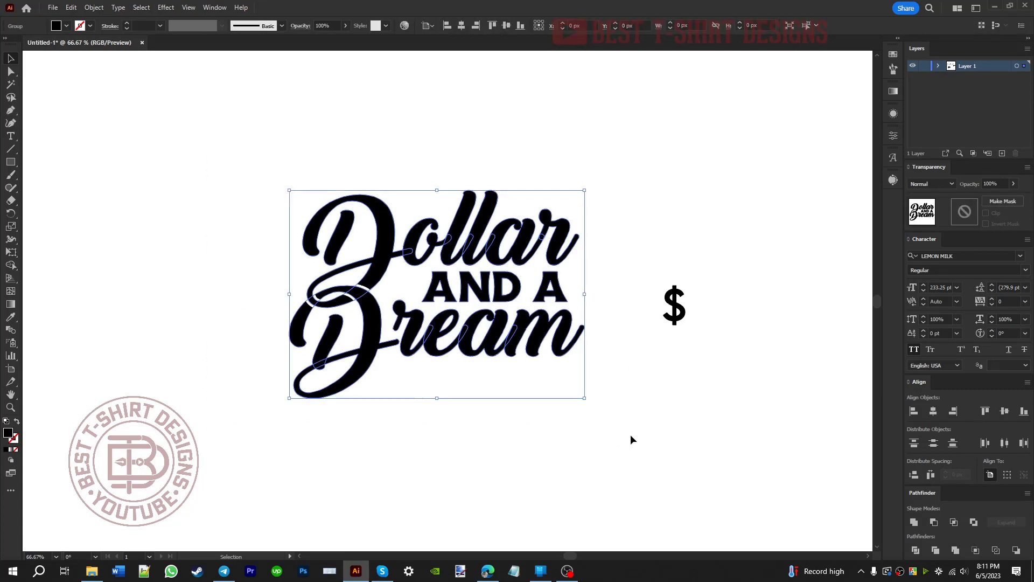
click(632, 430)
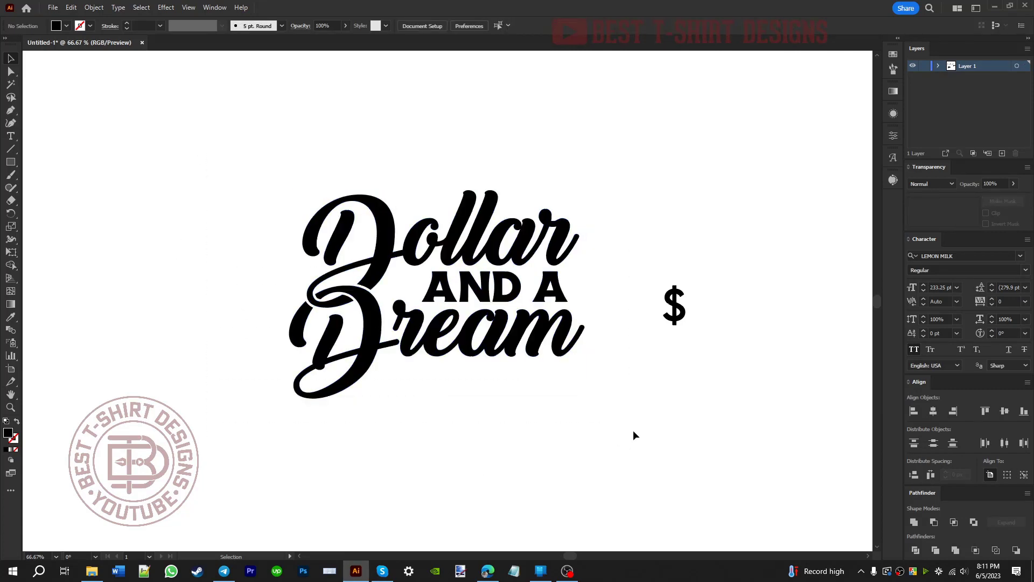
Step: Draw a black circle about 78 px in diameter in the empty area below "Dream"
click(11, 162)
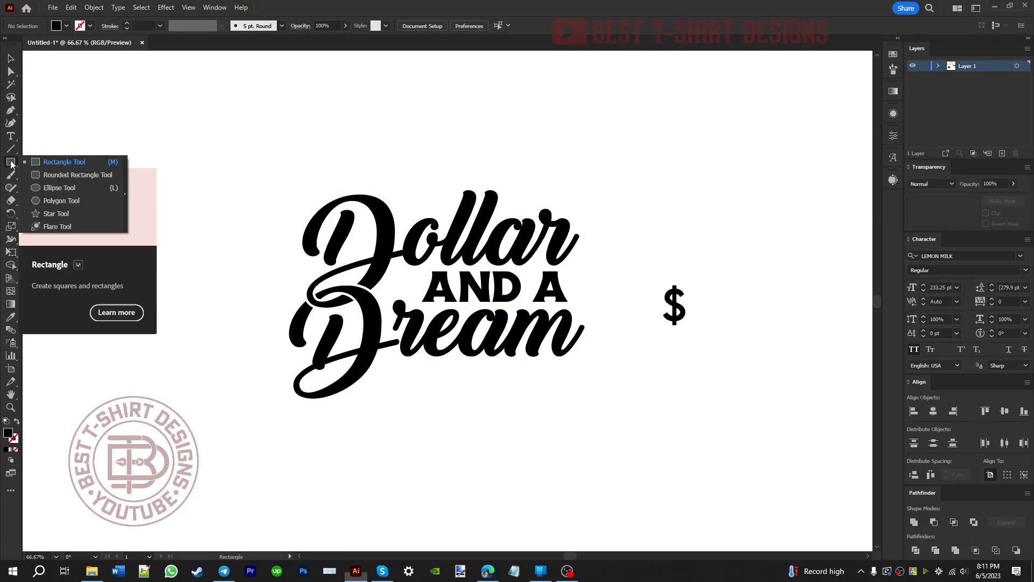
click(67, 197)
scroll(547, 471, up, 2)
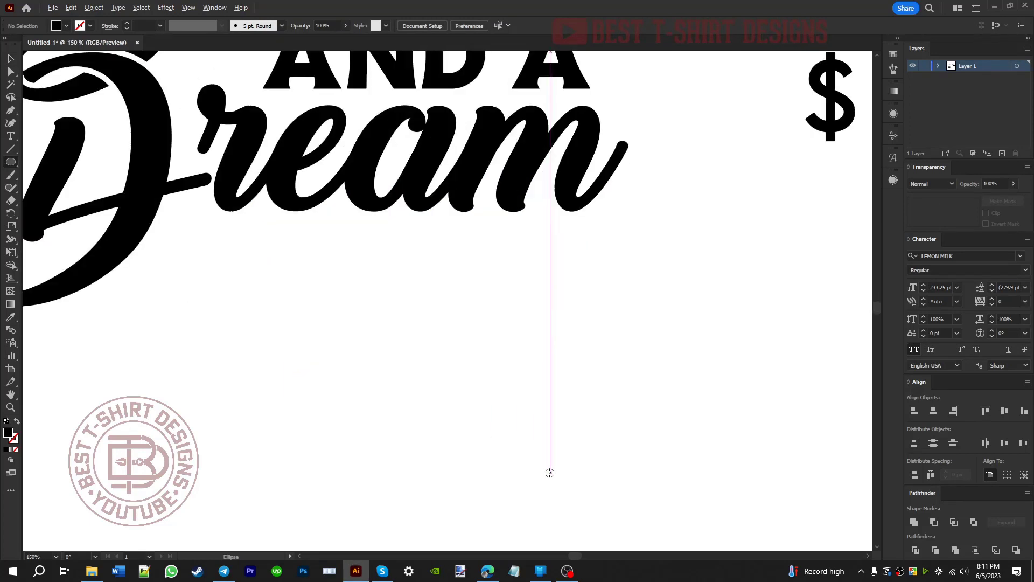
scroll(543, 460, down, 1)
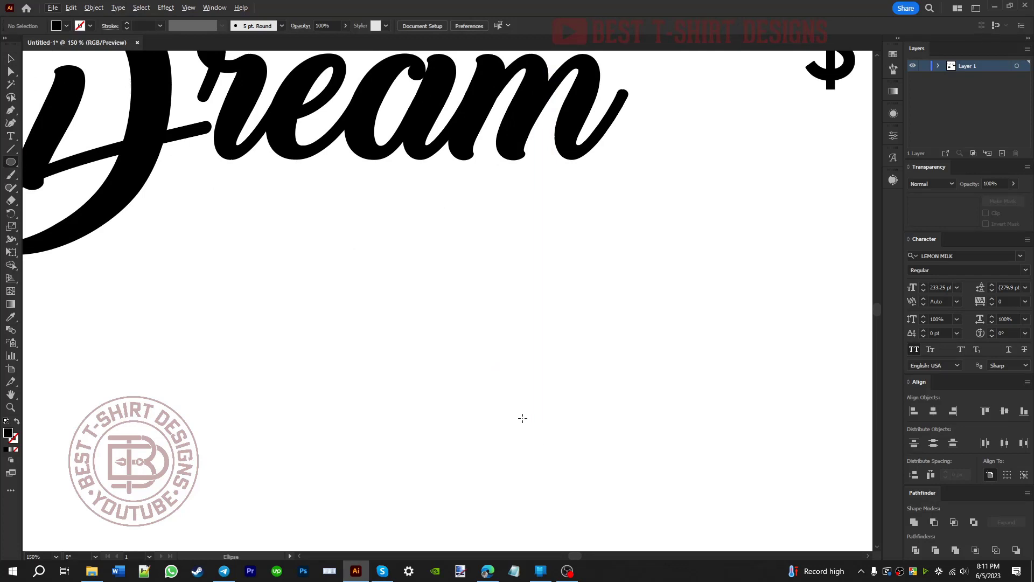
drag(508, 367, 529, 402)
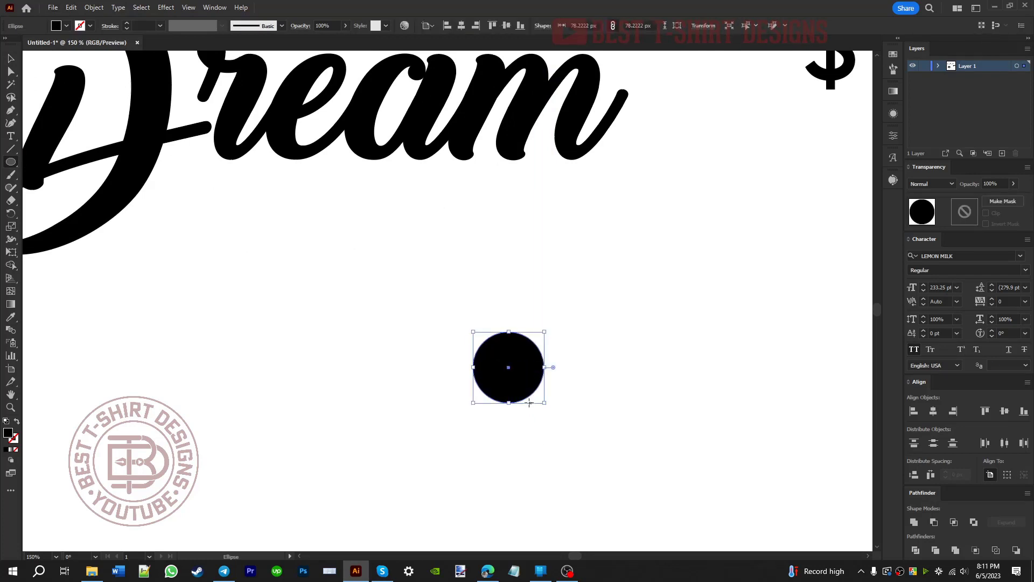
Step: Duplicate the circle in varied sizes to build an overlapping, cloud-like row extending to the left, ending with copies about 68 px wide
key(v)
drag(487, 361, 303, 361)
scroll(283, 361, down, 1)
scroll(254, 376, up, 3)
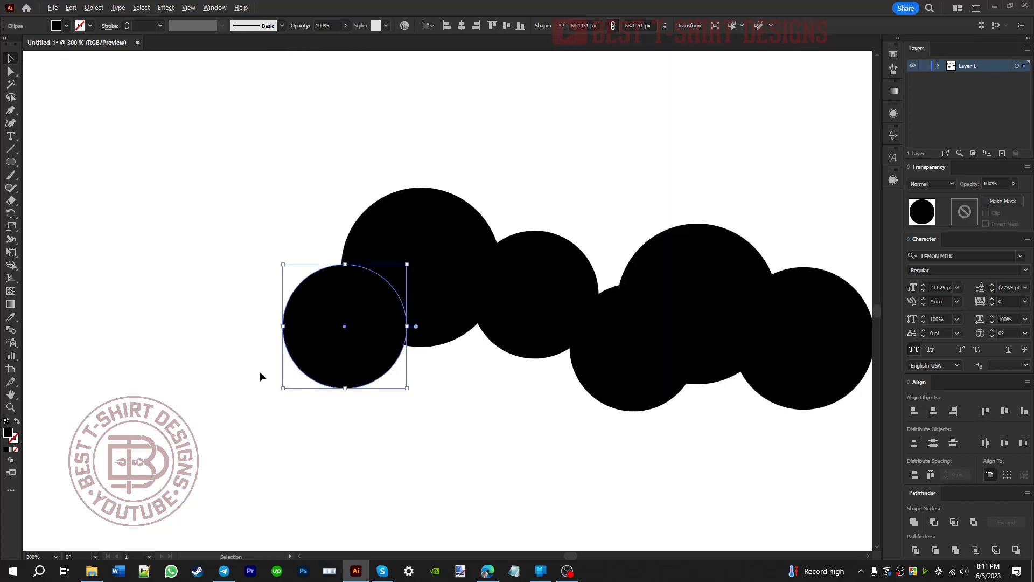
drag(350, 336, 253, 367)
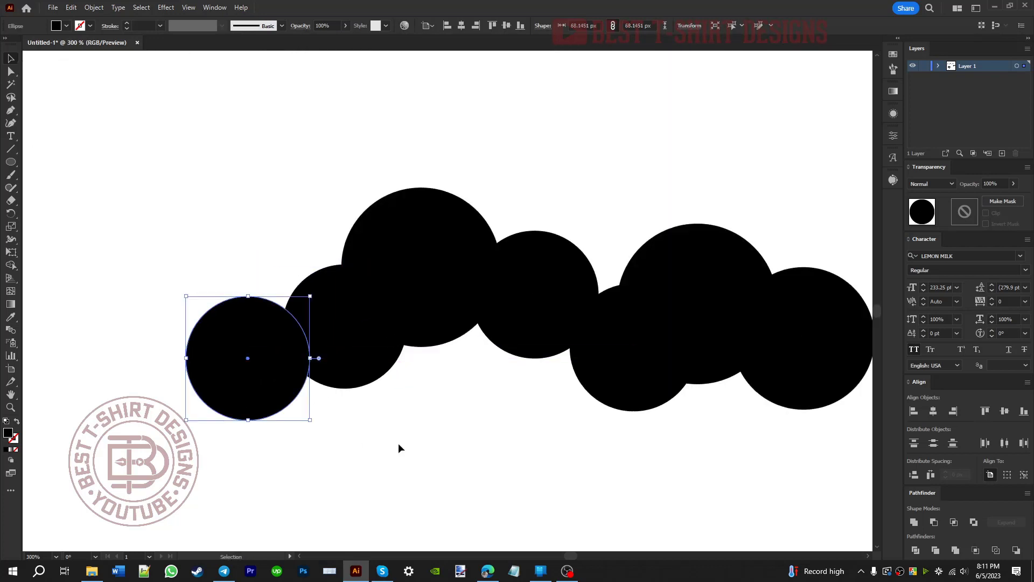
Step: Draw a wide black rectangle across the lower part of the whole row of circles
scroll(305, 365, down, 2)
scroll(386, 406, up, 1)
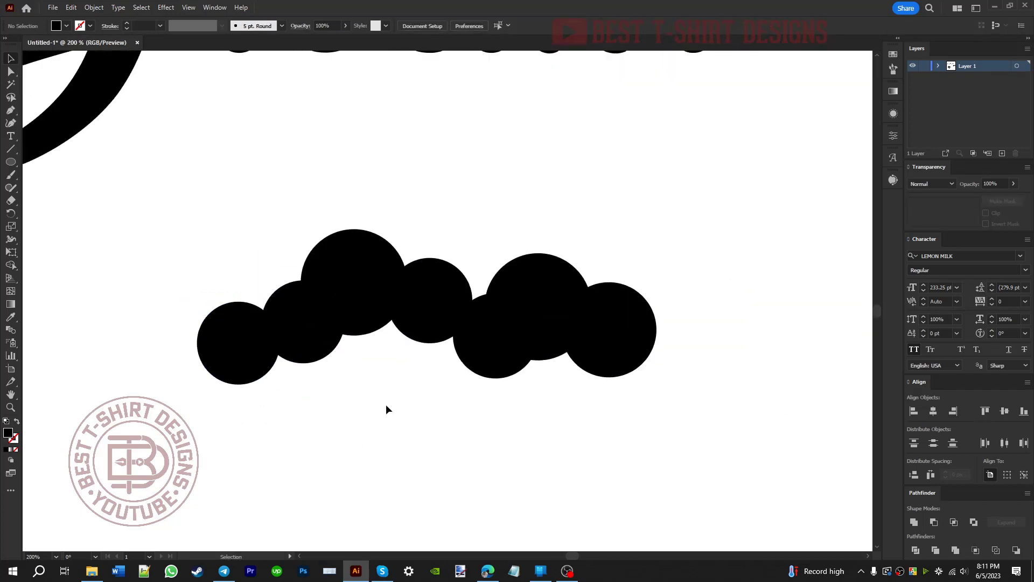
click(10, 162)
click(53, 162)
drag(177, 337, 678, 409)
key(v)
click(441, 433)
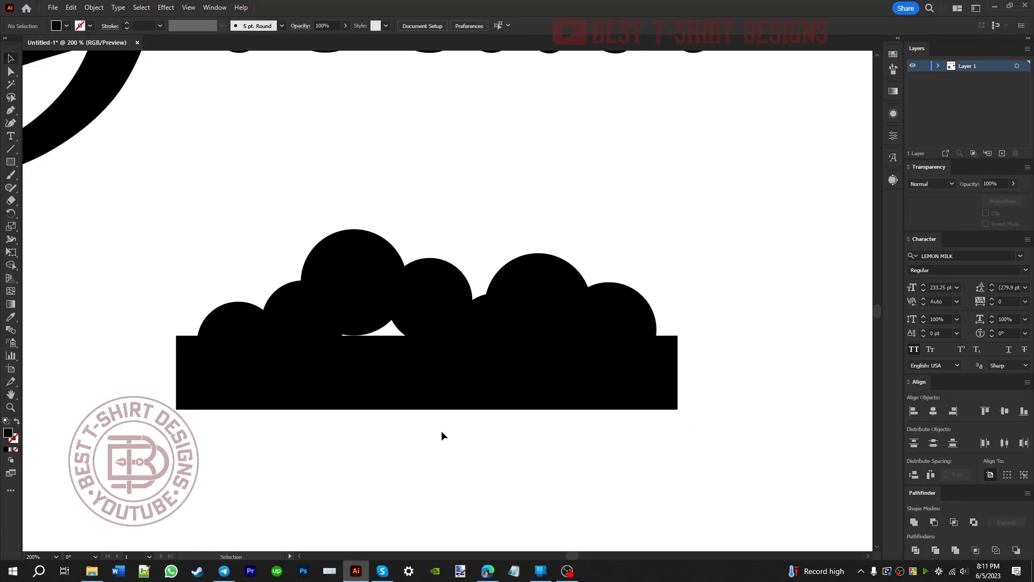
Step: Cover the gap beneath the largest circle with a smaller black rectangle
key(m)
drag(303, 301, 433, 375)
key(v)
click(538, 454)
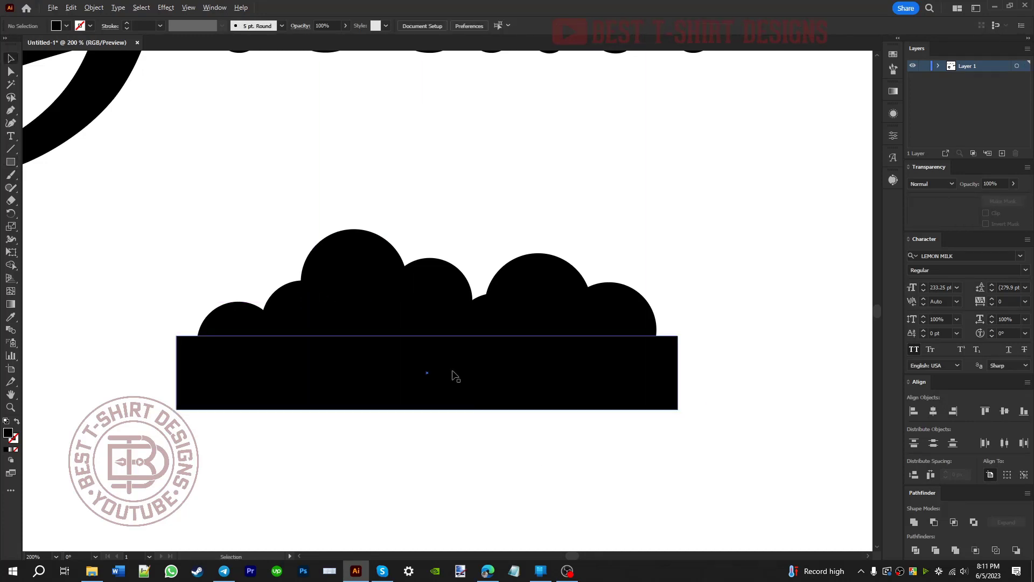
Step: Delete the wide rectangle spanning the base of the cloud
scroll(454, 374, down, 1)
click(608, 383)
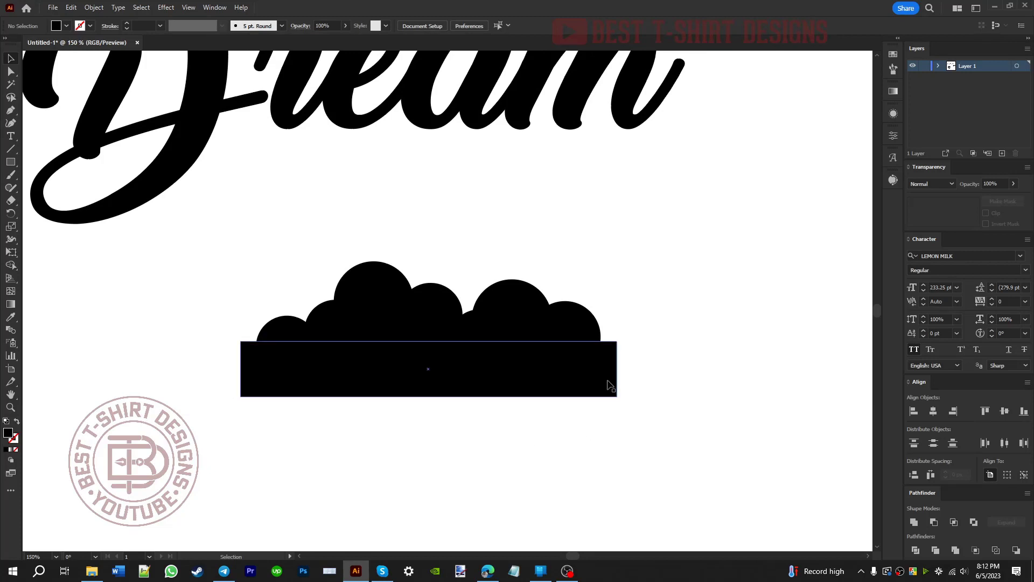
key(Delete)
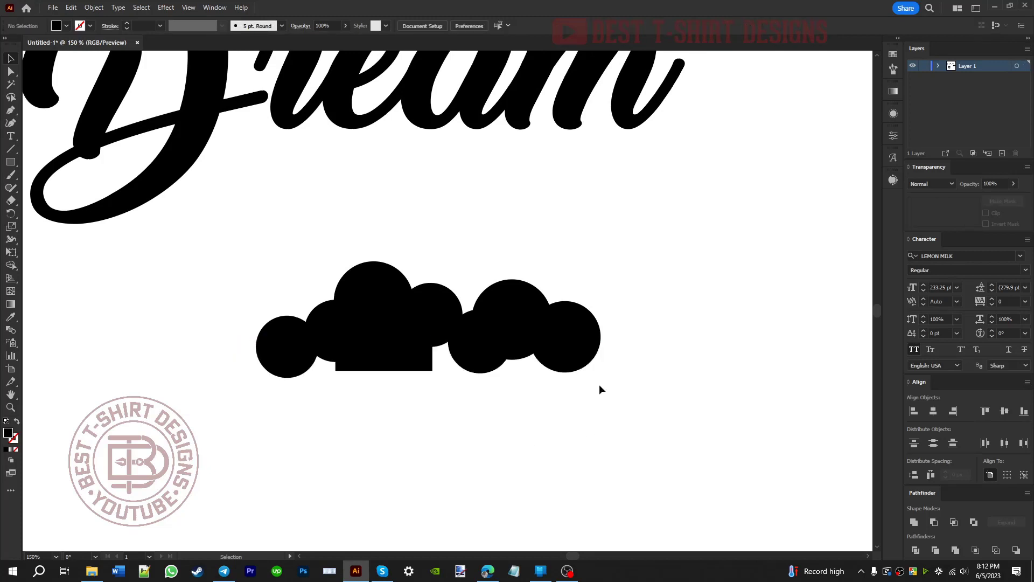
Step: Draw a horizontal line about 426 px long across the cloud's lower part with a 10 pt stroke
click(10, 149)
drag(239, 357, 628, 372)
key(v)
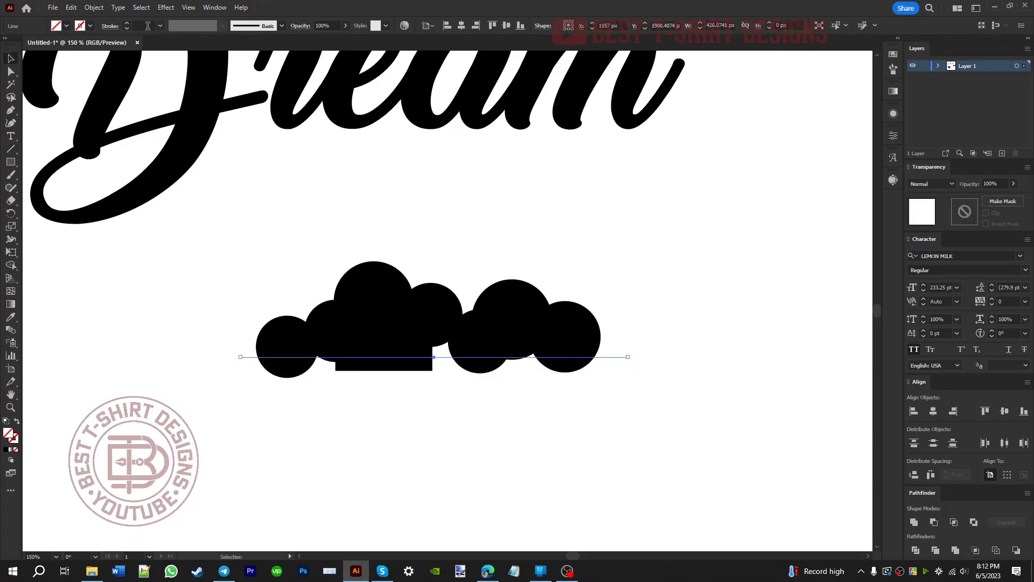
scroll(148, 25, up, 2)
scroll(148, 26, down, 1)
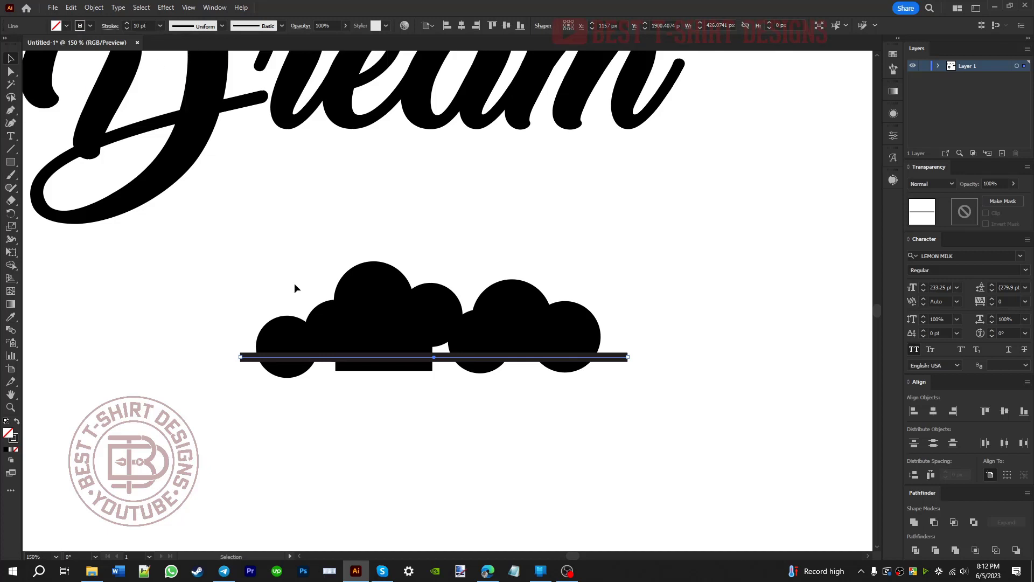
Step: Sample the circles' black for the line, make it the stroke colour and set the weight to 13 pt
key(i)
click(351, 314)
key(shift+x)
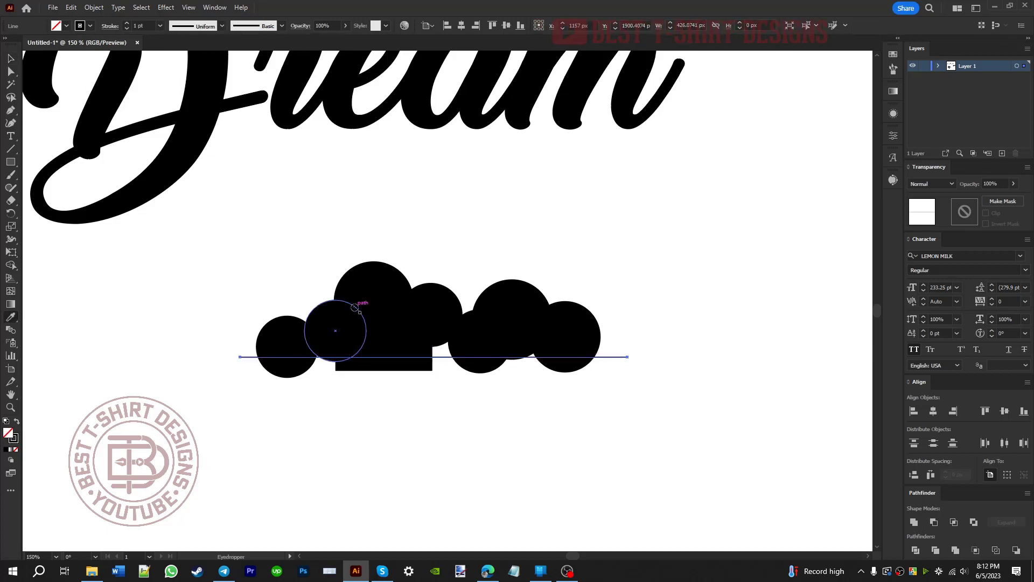
key(v)
scroll(143, 22, up, 12)
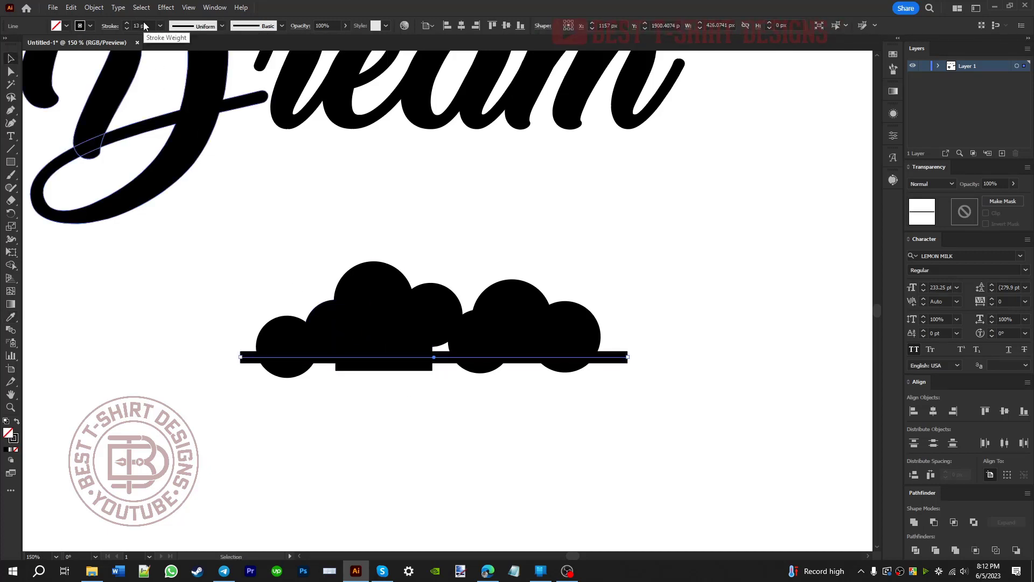
Step: Apply the width profile that tapers at both ends to the line and nudge the line 10 px left
click(106, 27)
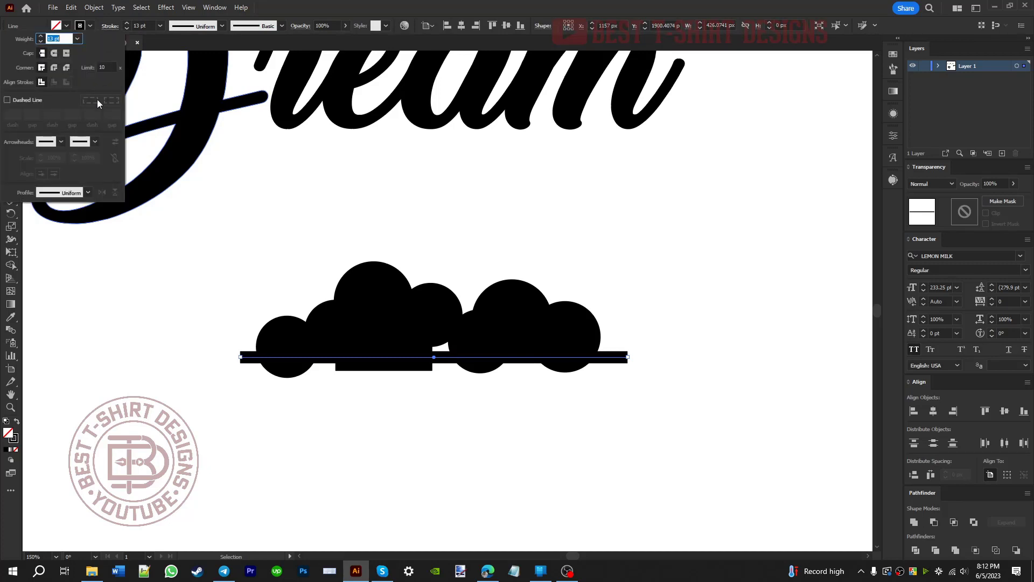
click(55, 191)
click(54, 230)
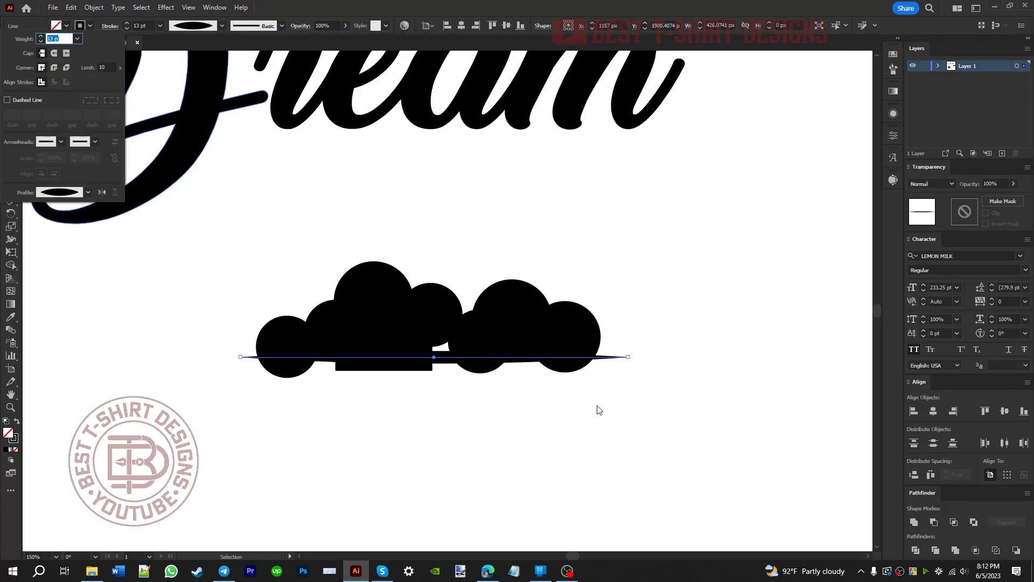
key(Escape)
key(shift+Left)
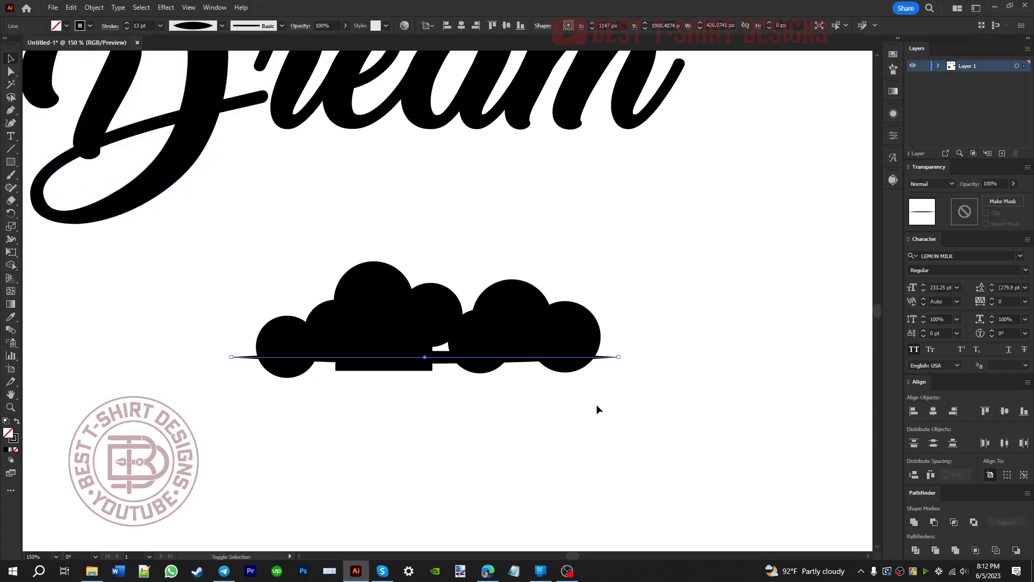
click(597, 409)
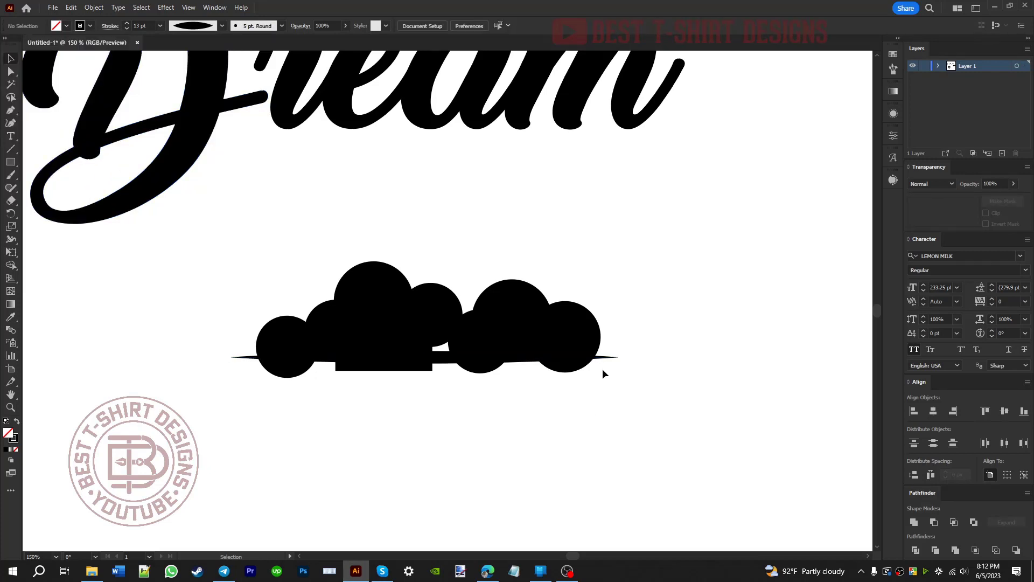
Step: Fill the remaining gap between the middle circles with a black rectangle about 67 by 29 px
key(m)
mouse_move(413, 331)
mouse_down()
mouse_move(428, 346)
mouse_move(475, 357)
mouse_up()
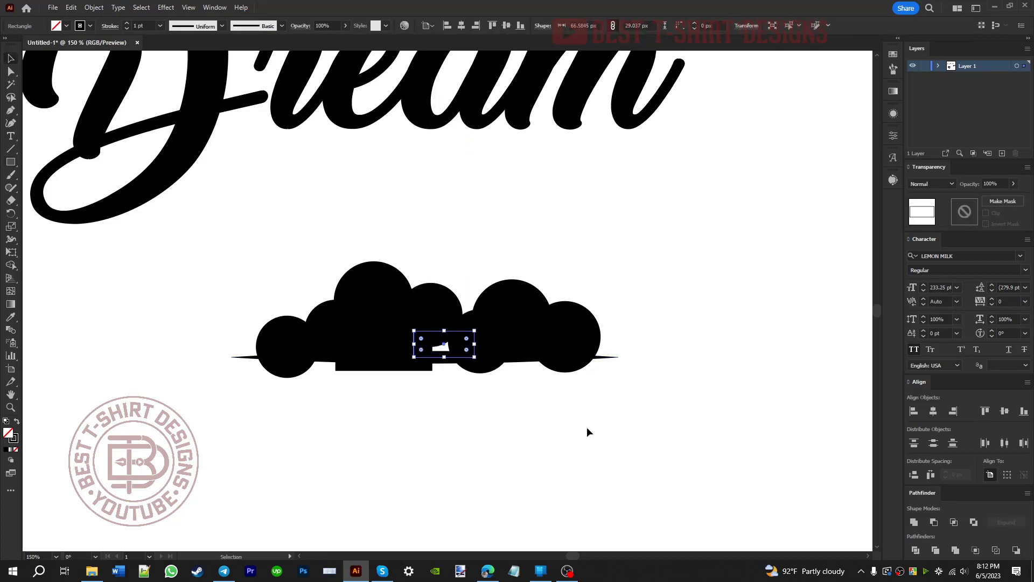
key(v)
key(shift+x)
click(587, 427)
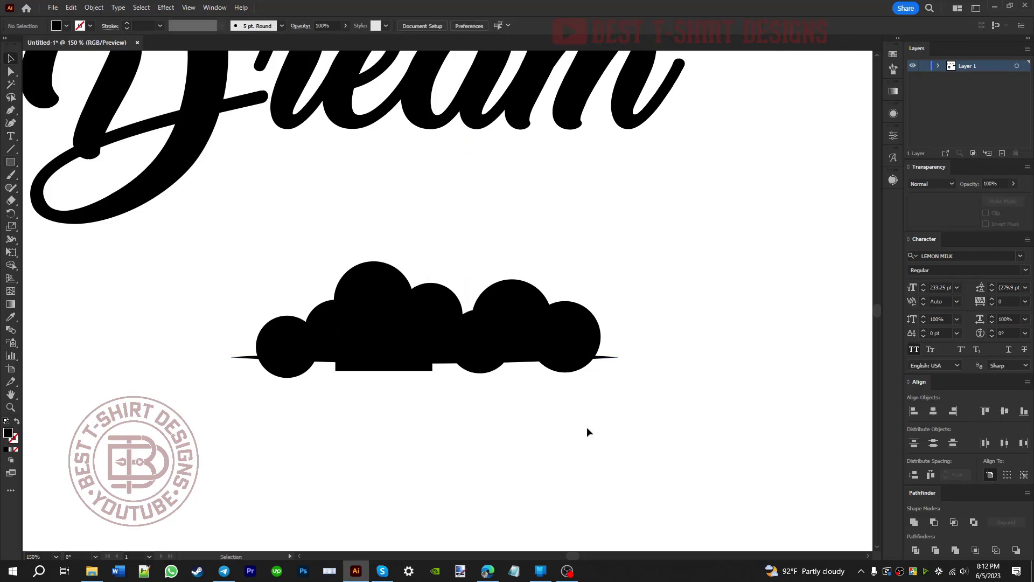
Step: Erase the parts of the circles and rectangles that hang below the tapered line, keeping the line itself out of the selection
drag(674, 399, 254, 335)
shift+click(249, 358)
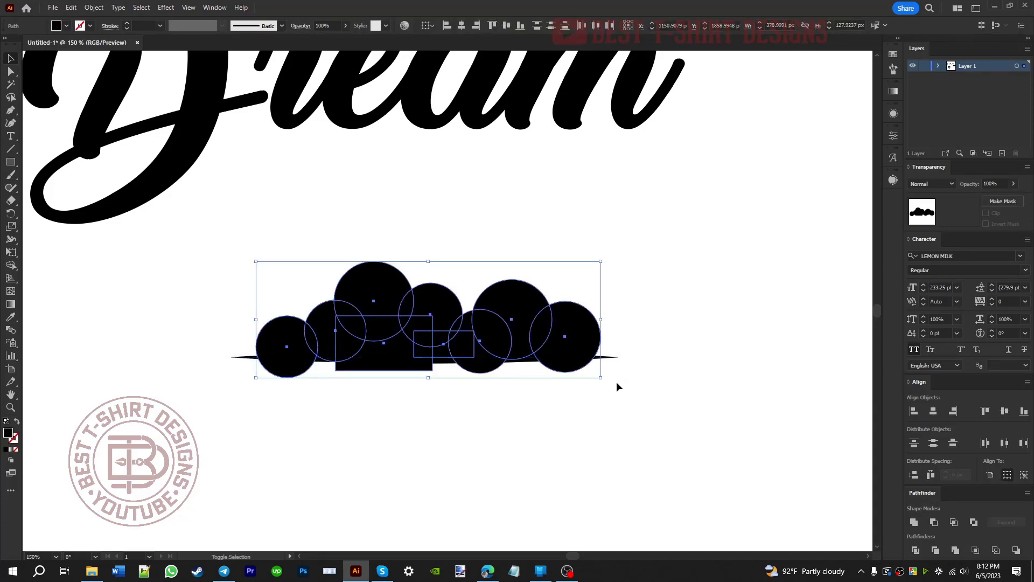
key(shift+e)
mouse_move(656, 420)
mouse_down()
mouse_move(277, 397)
mouse_move(176, 355)
mouse_up()
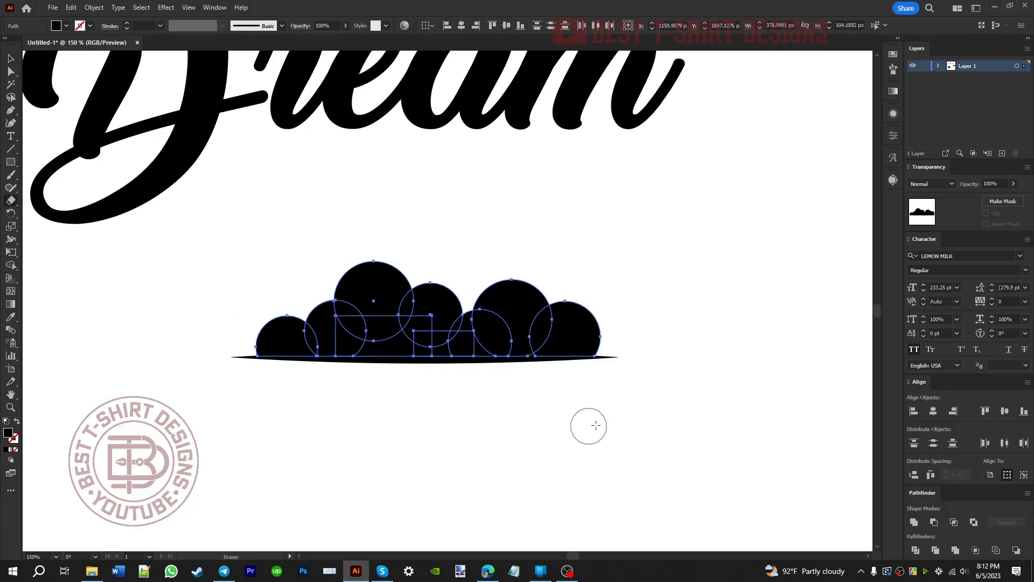
key(v)
click(598, 423)
scroll(516, 406, down, 2)
scroll(503, 402, up, 2)
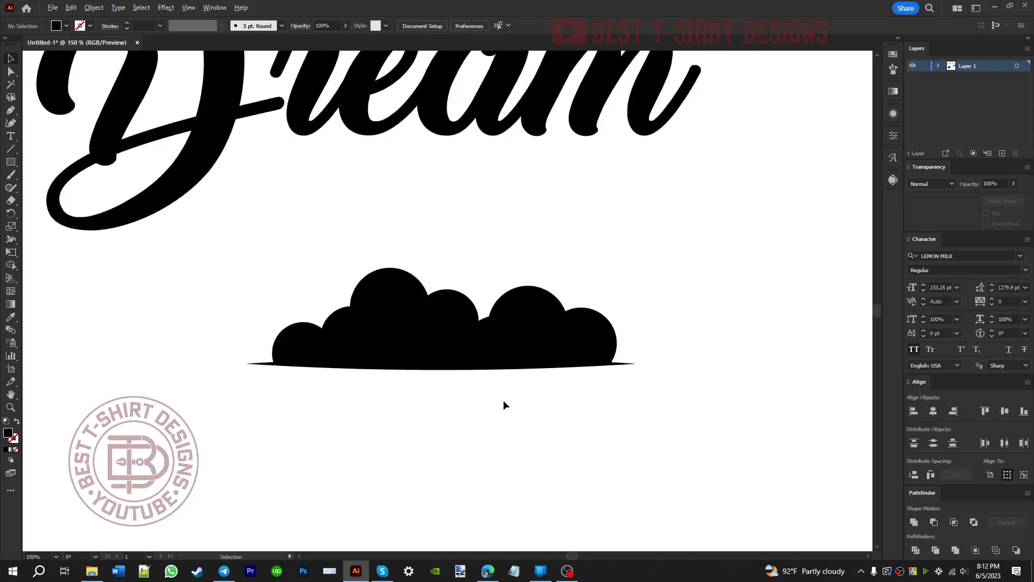
Step: Expand the tapered base line into a filled black outline
scroll(503, 404, up, 1)
drag(490, 312, 512, 321)
click(560, 418)
scroll(526, 405, down, 2)
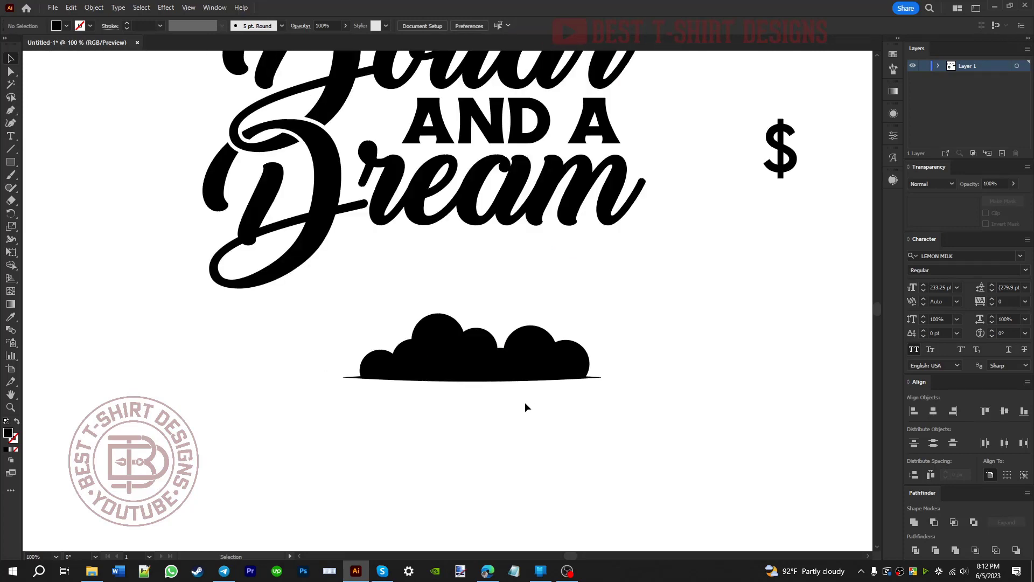
scroll(529, 406, up, 2)
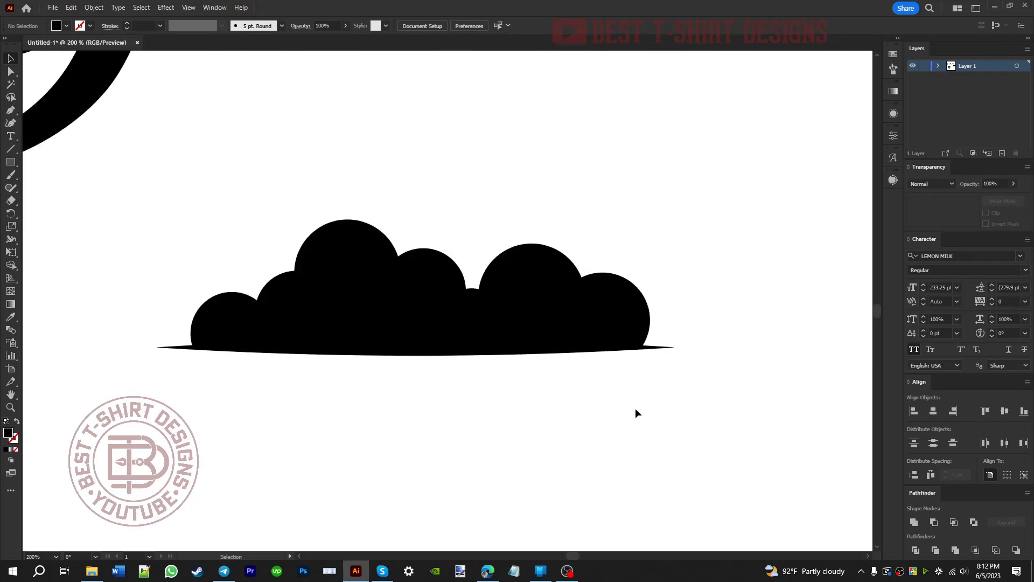
click(650, 353)
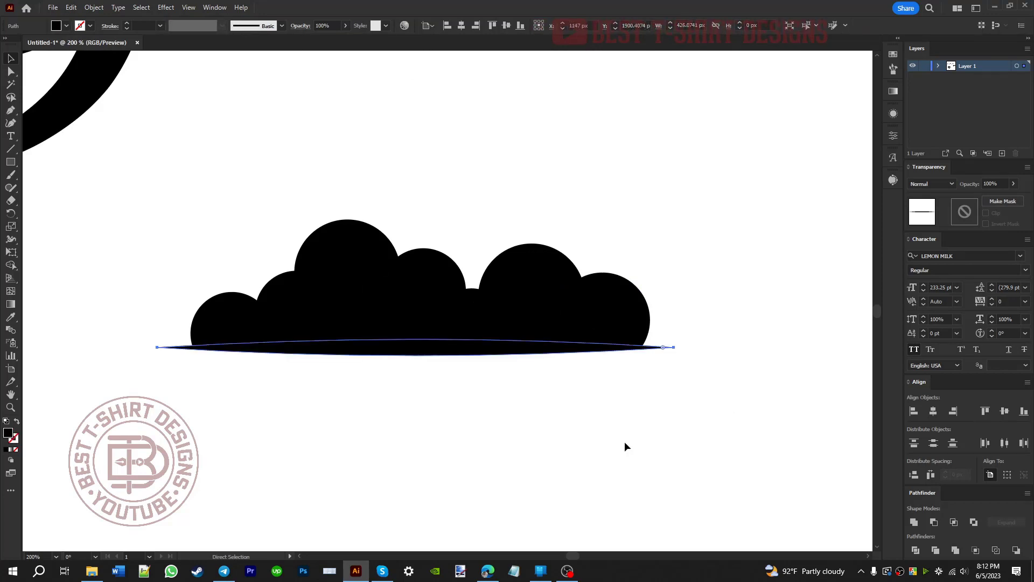
click(594, 440)
Step: Unite the circles, rectangles and base outline into a single cloud shape
drag(670, 384, 93, 221)
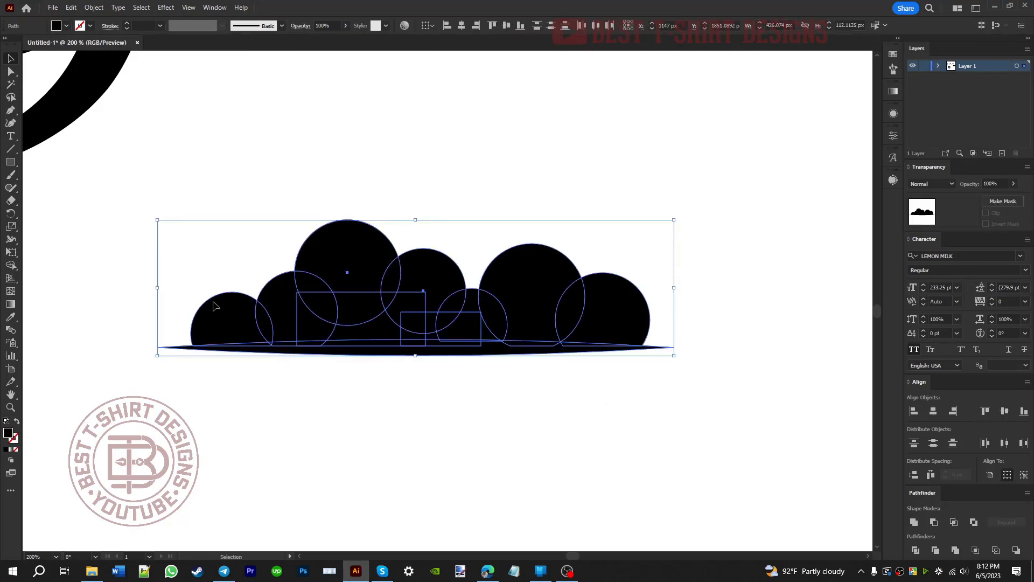
drag(670, 391, 185, 269)
click(916, 526)
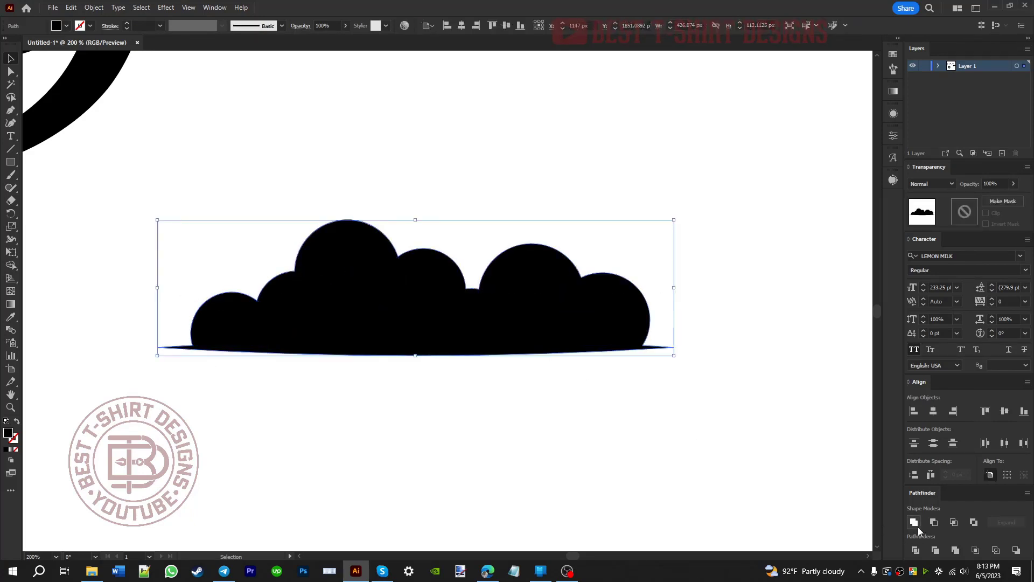
click(463, 409)
click(425, 323)
click(473, 421)
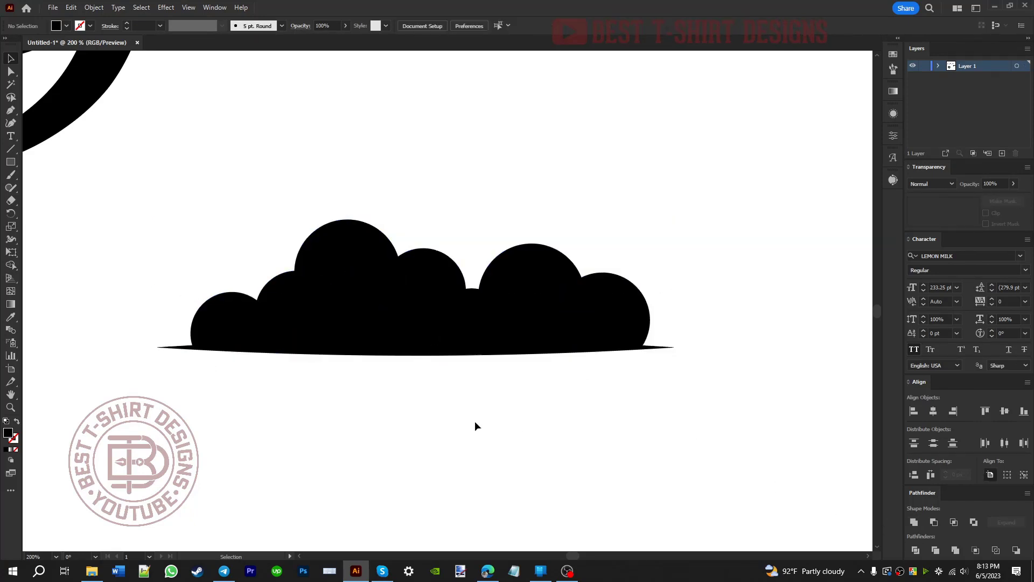
Step: Add a non-clipping opacity mask to the cloud and ready the Curvature tool with a 1 pt black stroke and no fill
click(475, 342)
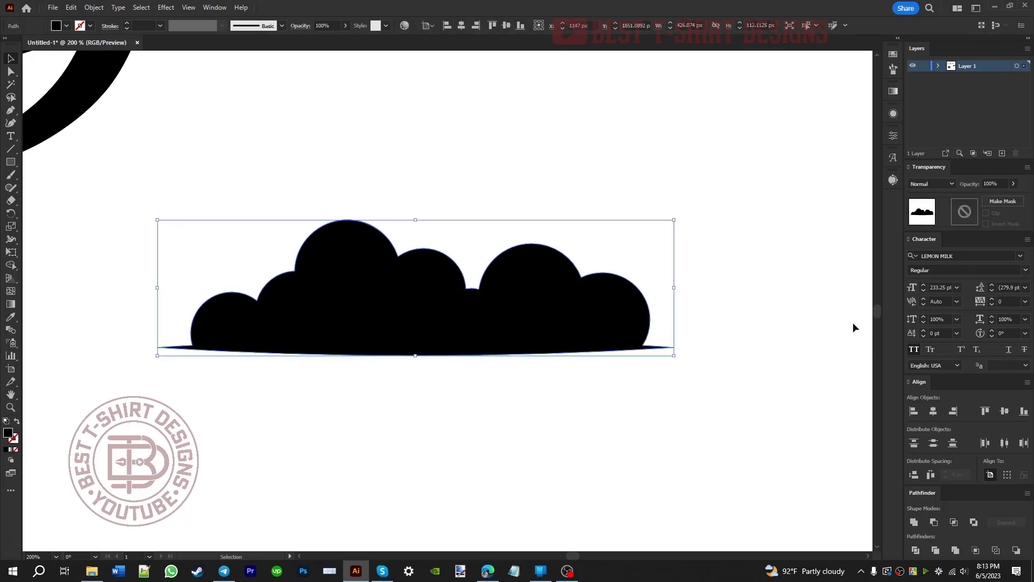
click(962, 213)
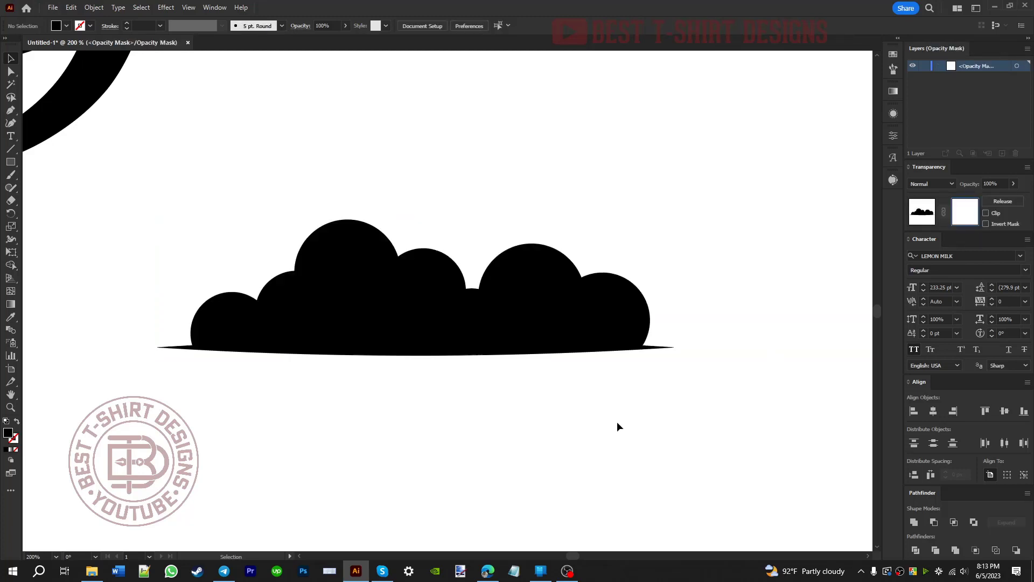
click(10, 123)
scroll(624, 327, up, 1)
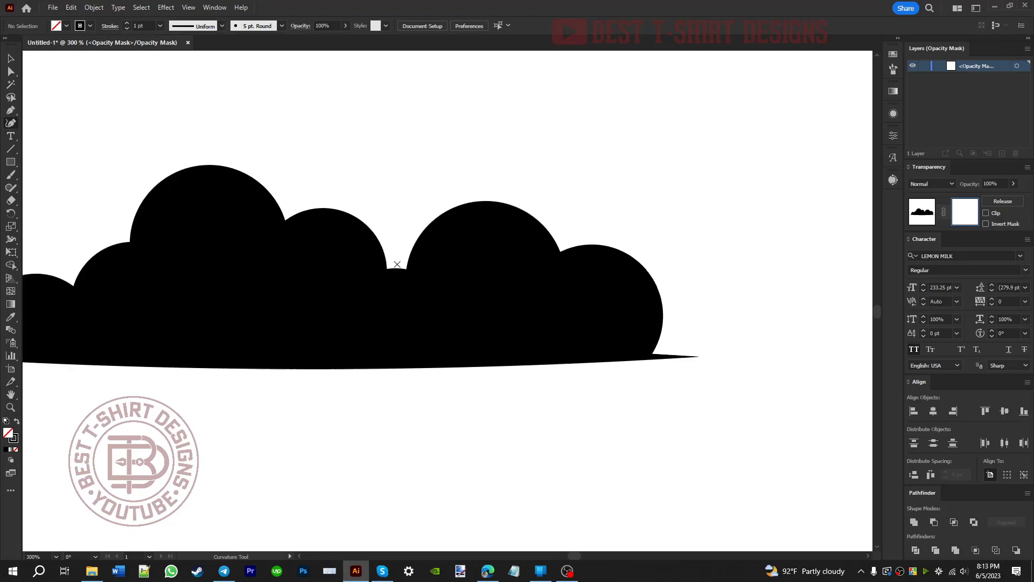
Step: Draw a three-bump curved detail line in the mask, running from the cloud's lower right edge toward its middle
click(570, 382)
click(566, 329)
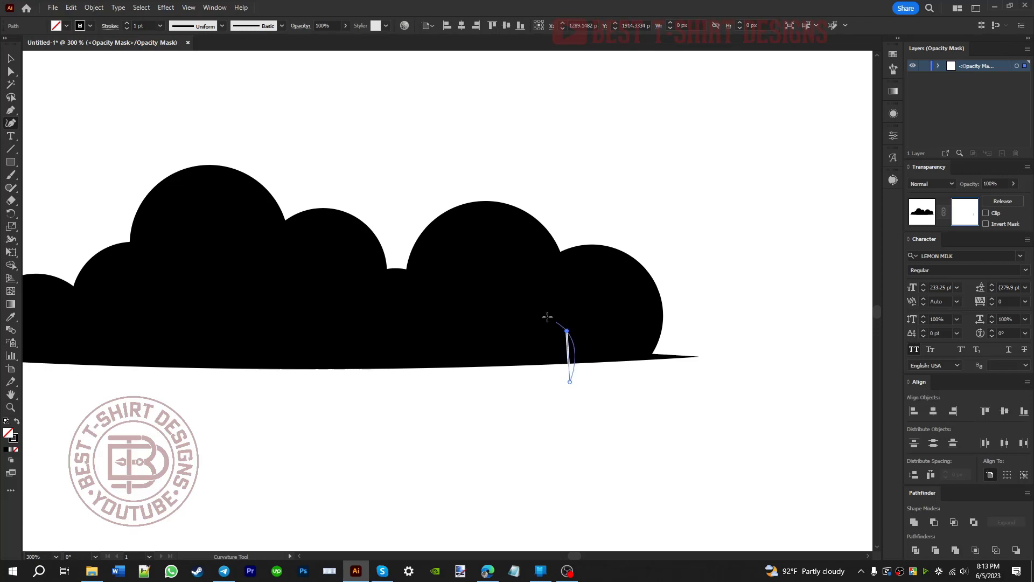
click(510, 321)
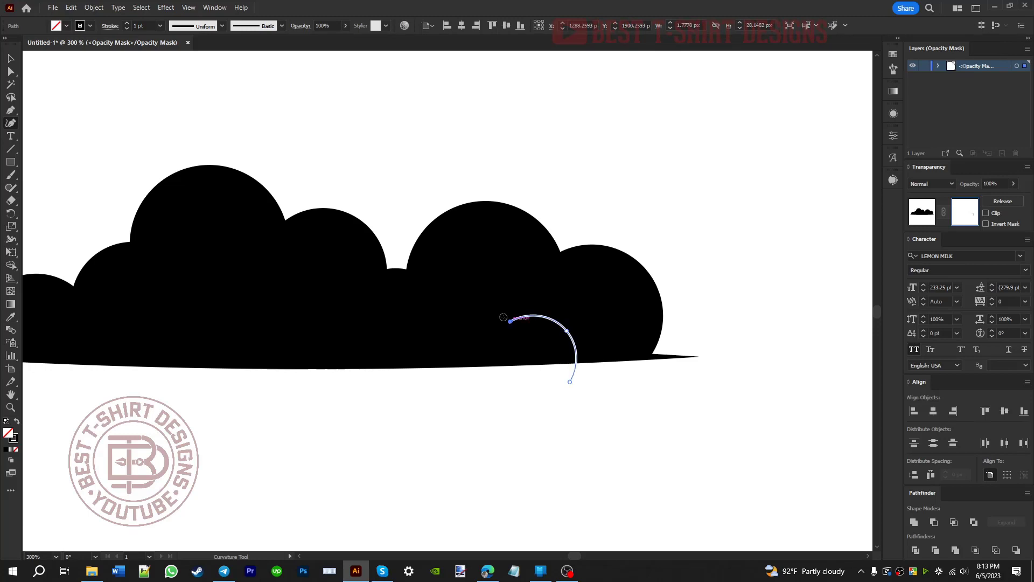
click(472, 304)
click(445, 337)
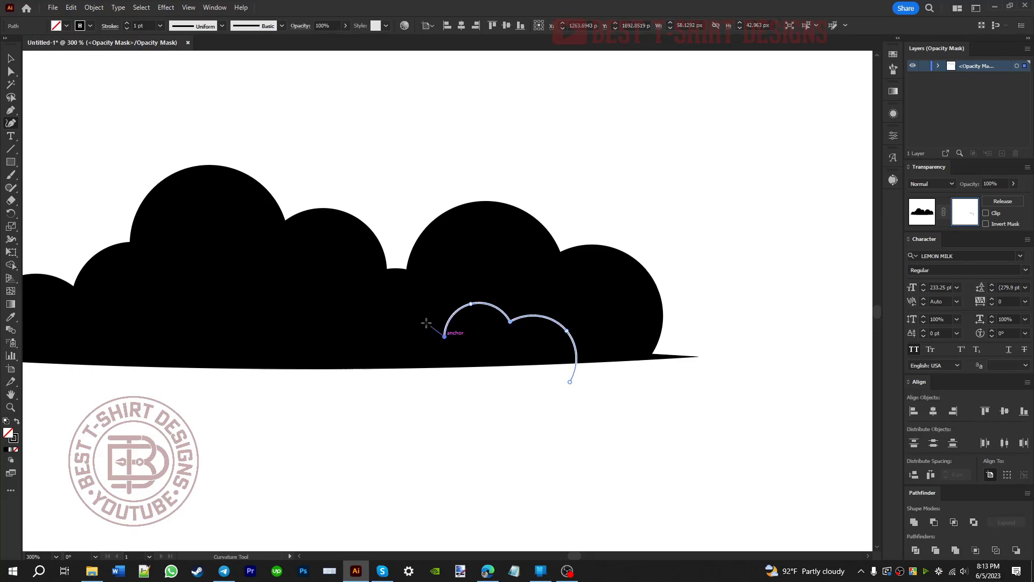
click(426, 322)
click(370, 344)
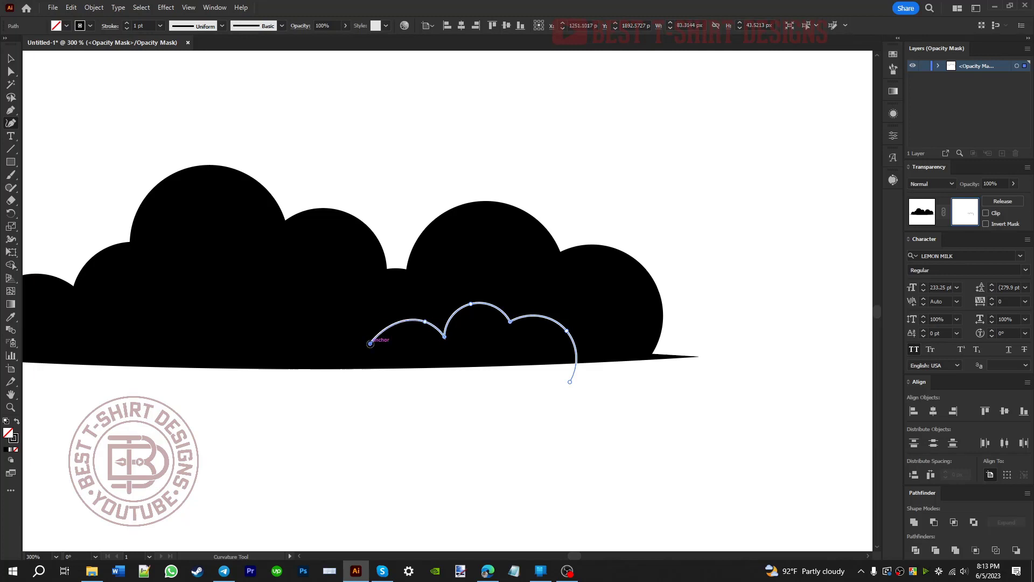
drag(444, 337, 442, 336)
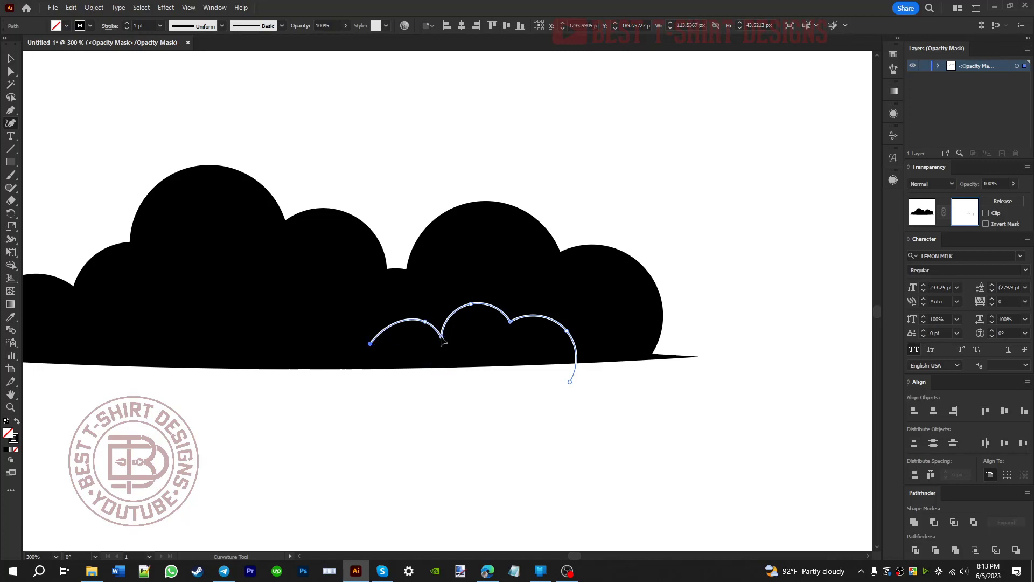
drag(160, 382, 363, 393)
key(Escape)
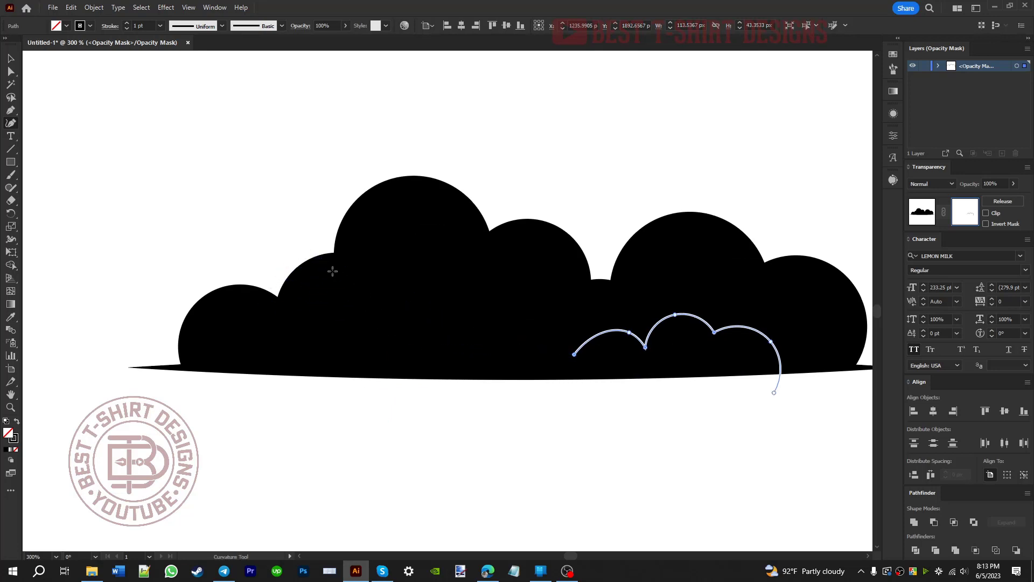
Step: Draw a two-bump curved detail line about 90 px wide on the cloud's left part and shift it to meet the notch between the lobes
click(278, 254)
click(367, 264)
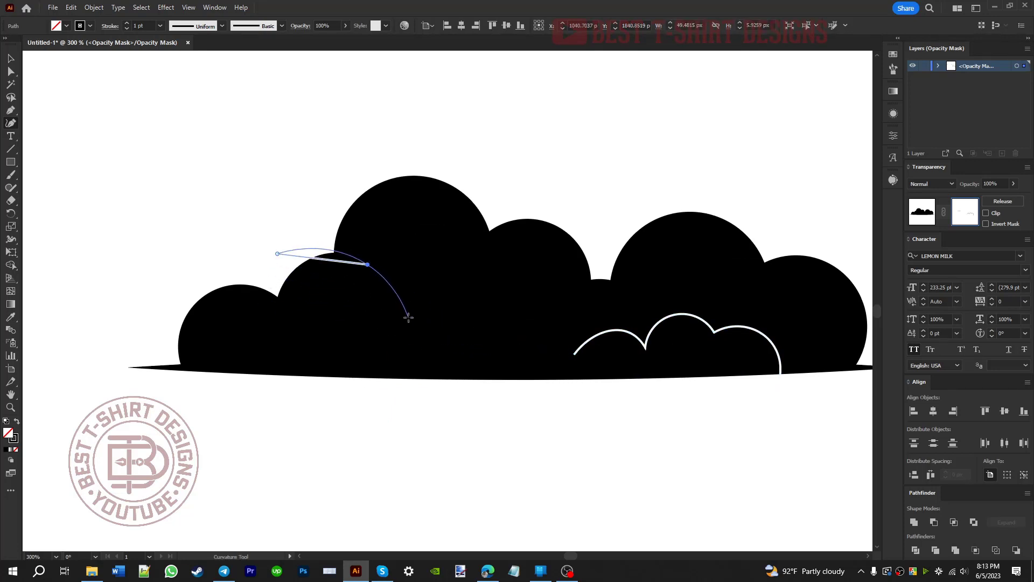
click(381, 307)
click(420, 296)
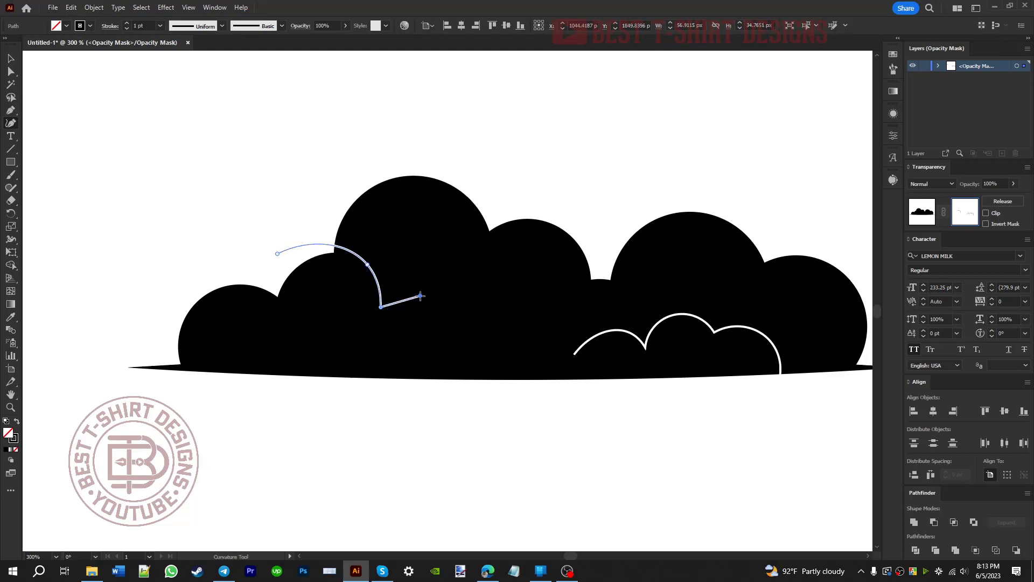
click(441, 324)
key(v)
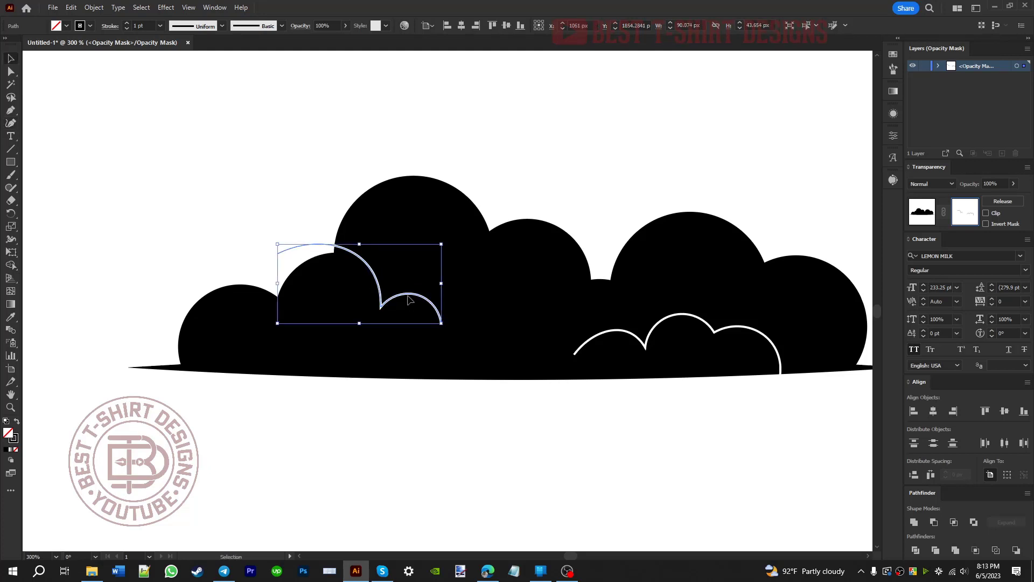
drag(408, 294, 404, 298)
click(471, 399)
Step: Draw a small two-bump curved detail line about 47 px wide in the middle of the cloud with the Curvature tool
click(16, 127)
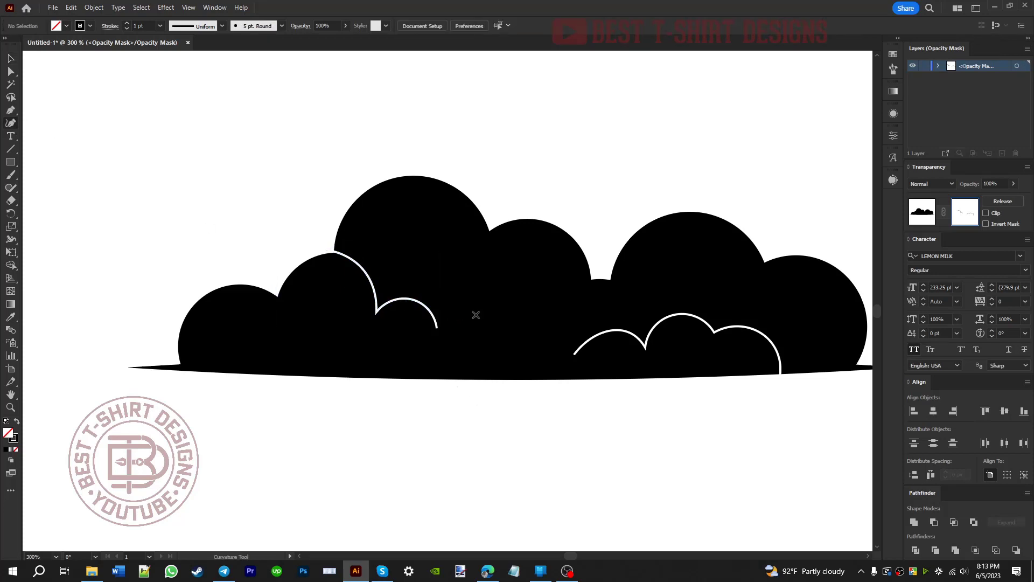
click(483, 298)
click(510, 284)
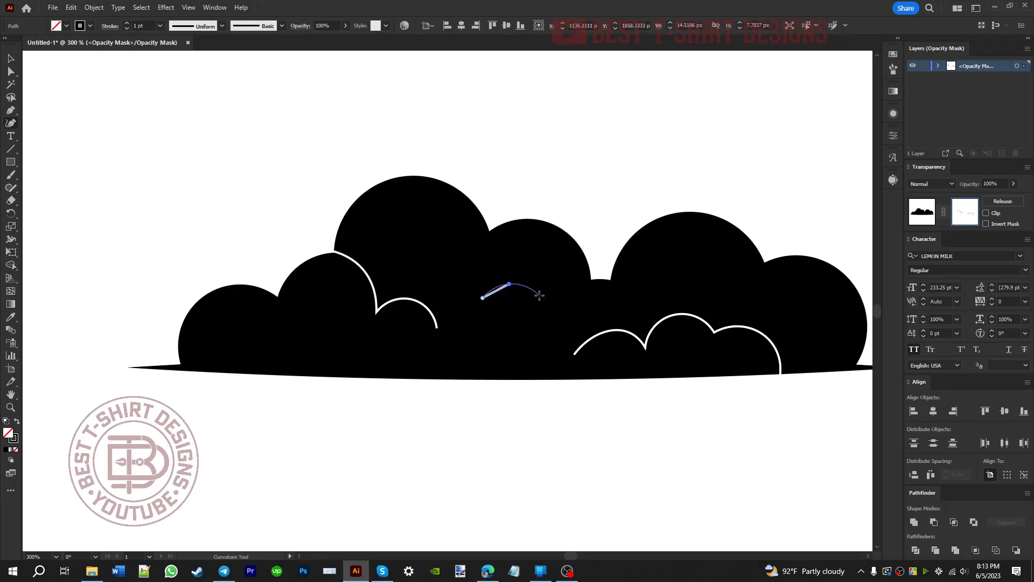
click(539, 296)
click(553, 283)
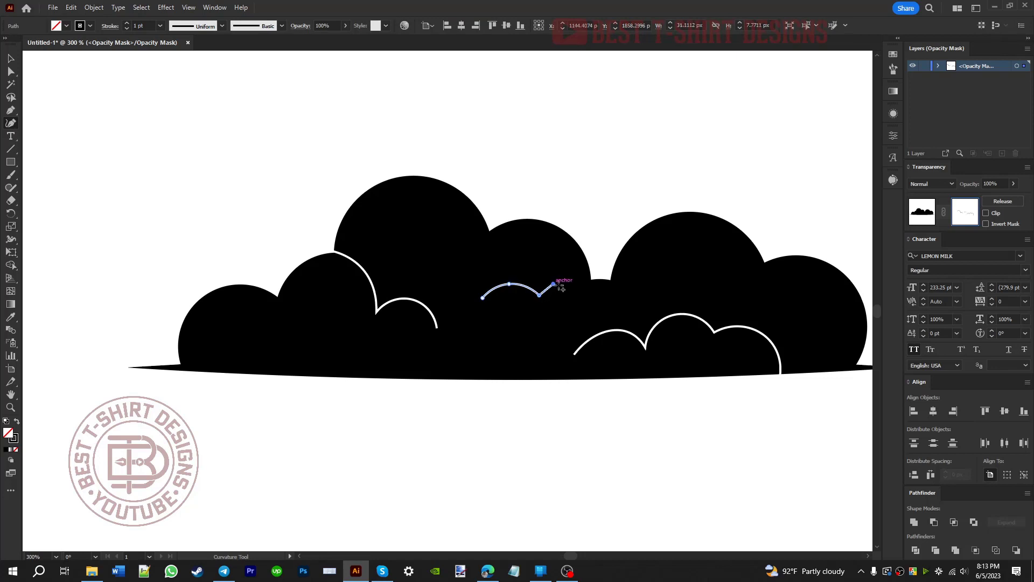
click(569, 292)
key(v)
click(423, 341)
scroll(408, 326, down, 1)
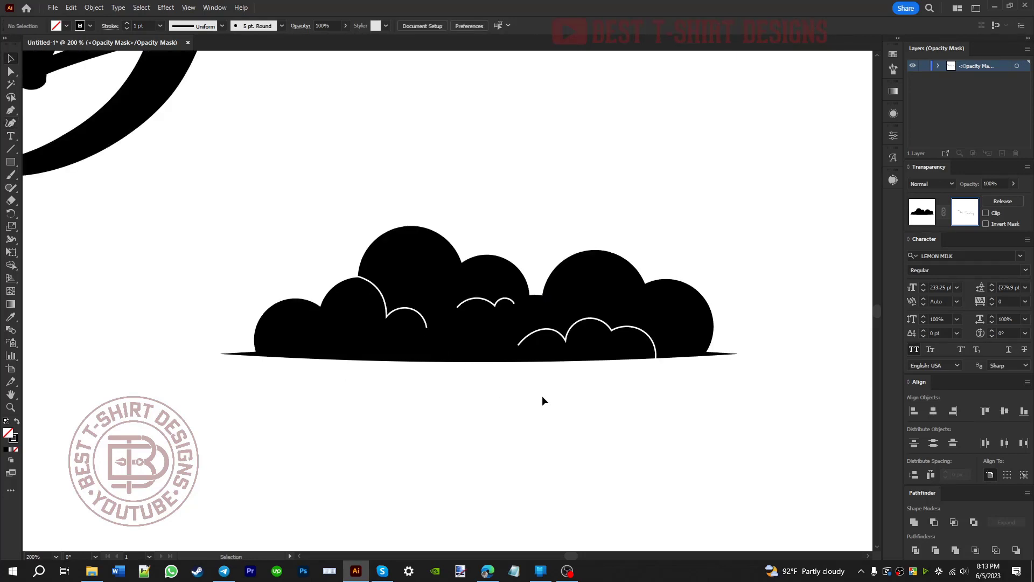
Step: Use the Width tool on the three-bump line to widen its lower right end to about 9.4 pt, keeping the left part thin
scroll(581, 385, up, 1)
click(555, 315)
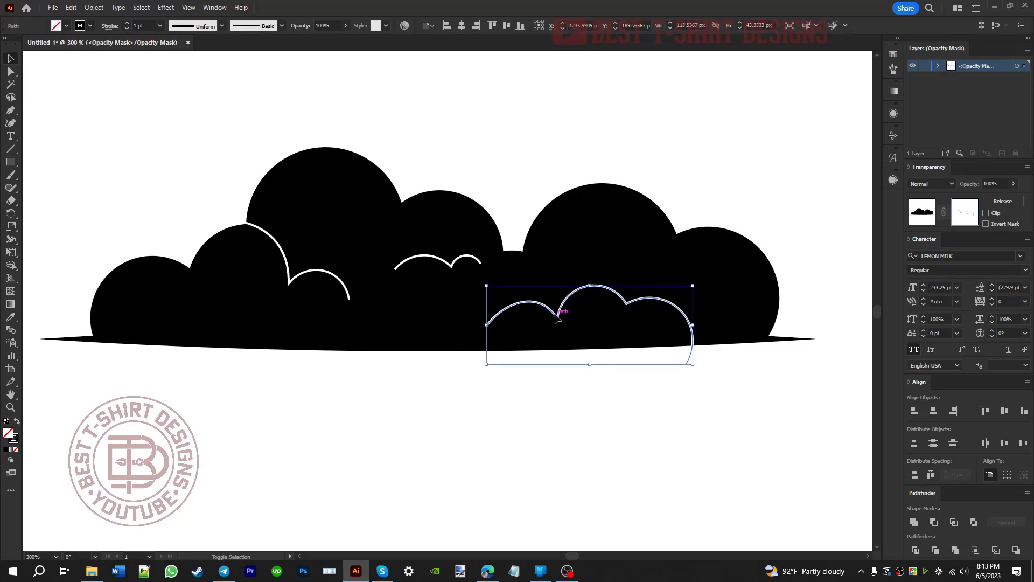
key(shift+w)
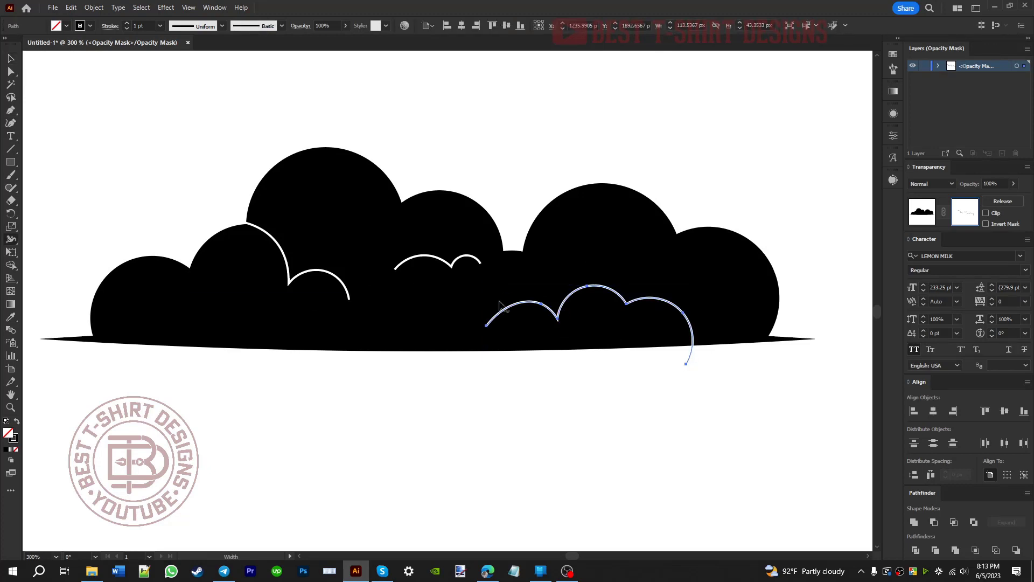
right_click(12, 243)
click(54, 241)
drag(485, 332, 487, 331)
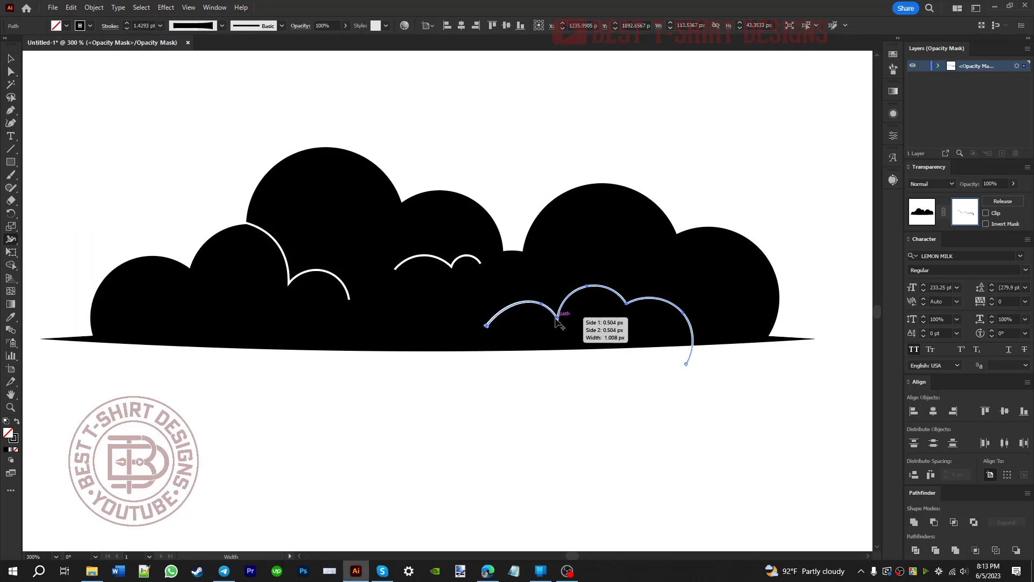
drag(694, 363, 680, 358)
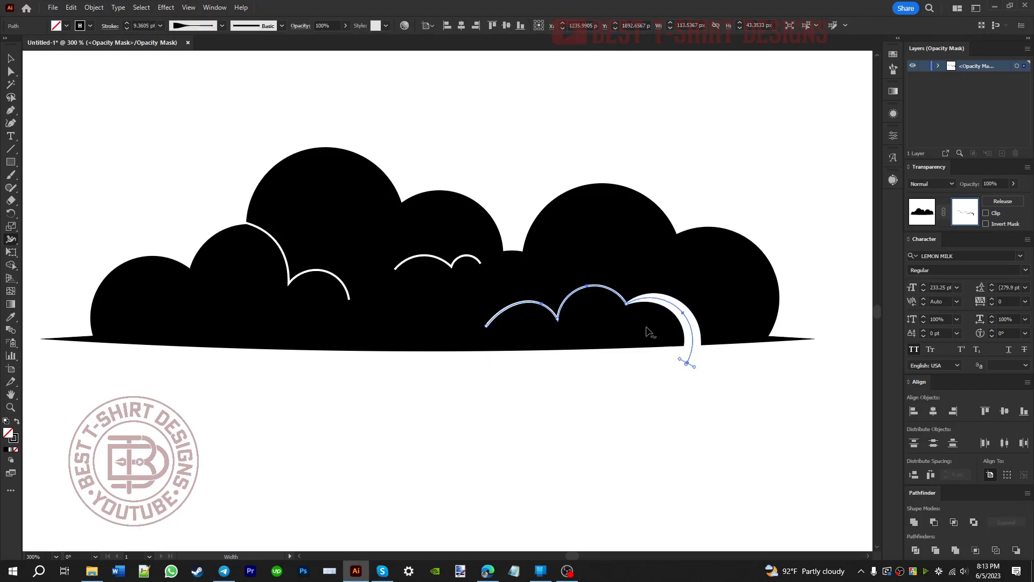
Step: Thicken the middle and left bumps of the three-bump line with the Width tool and narrow its left end to a point
scroll(604, 301, up, 2)
drag(568, 276, 569, 268)
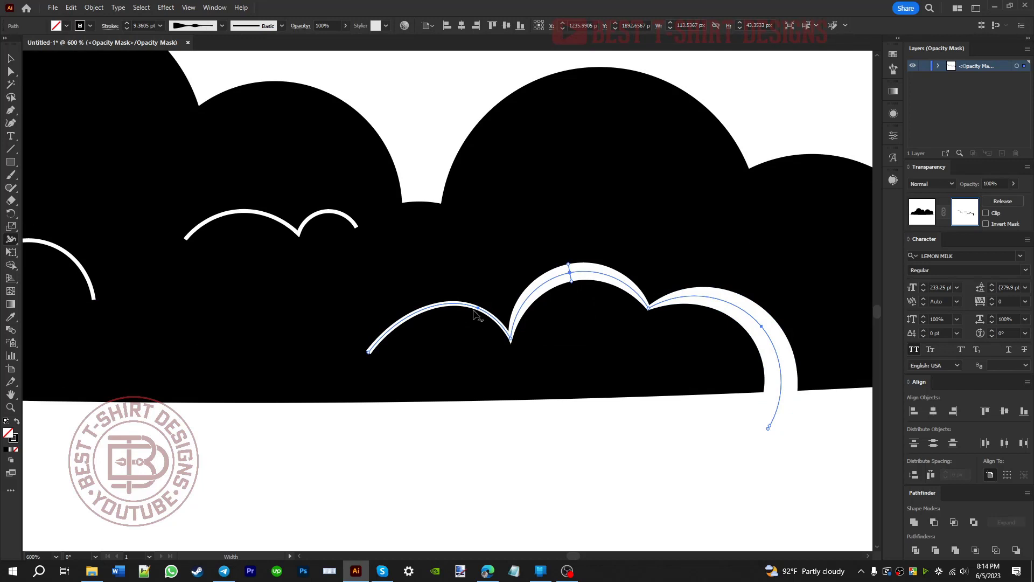
drag(474, 306, 473, 300)
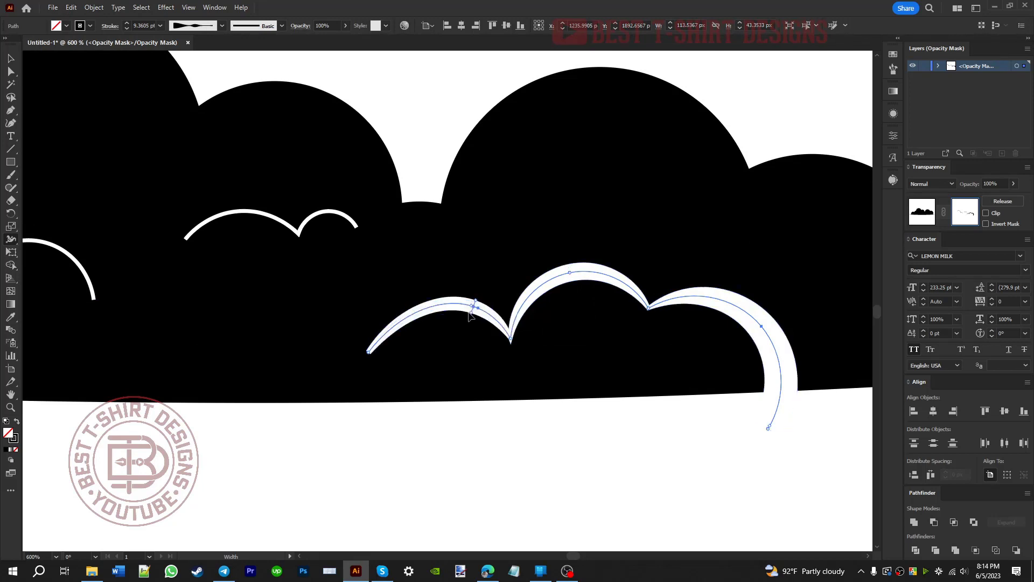
drag(370, 353, 300, 333)
key(v)
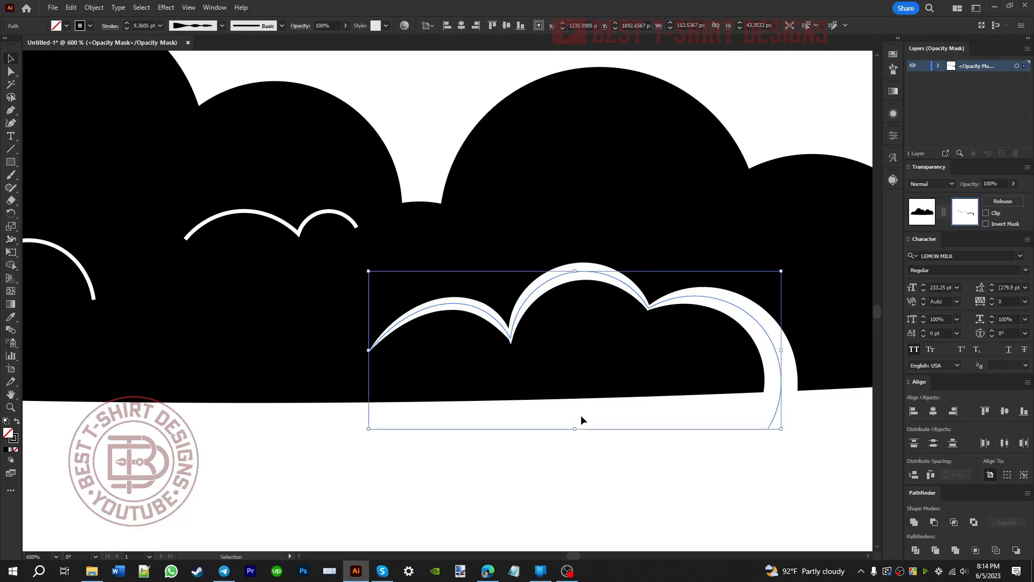
click(581, 416)
Step: Adjust the curve handle at the corner between the left and middle bumps so the line's outline meets in a clean point
scroll(582, 416, up, 1)
key(a)
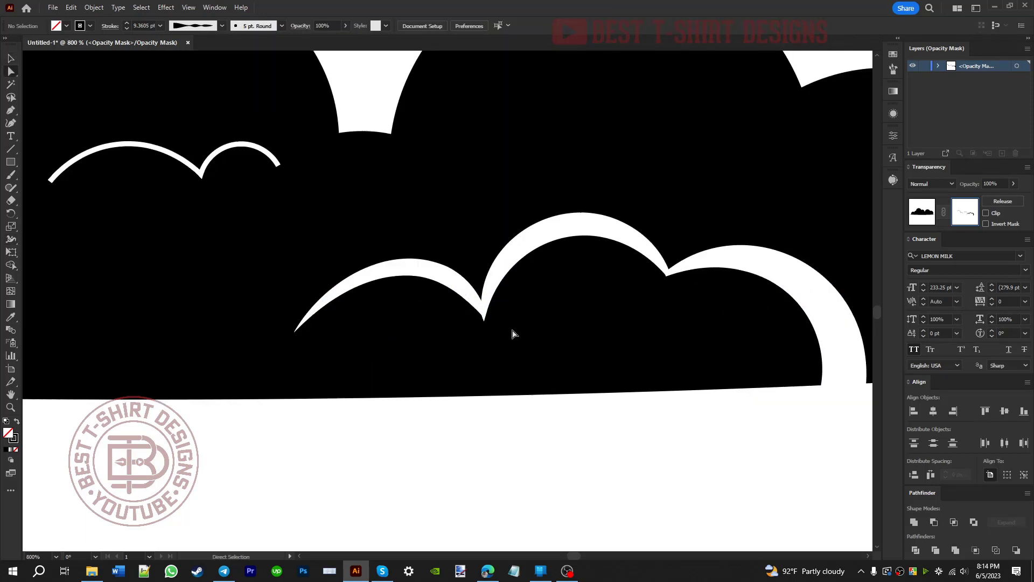
click(484, 318)
alt+scroll(486, 315, up, 3)
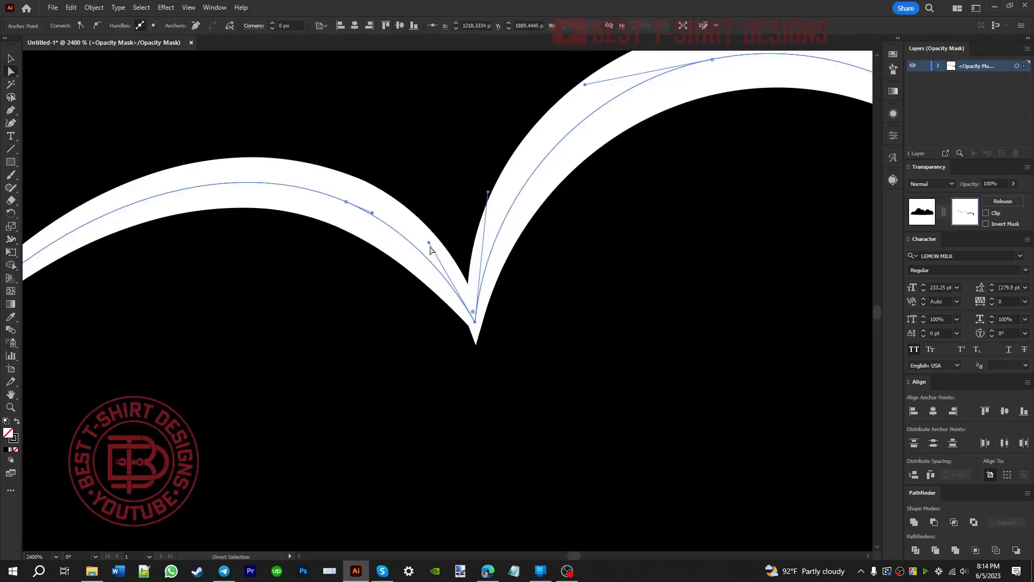
drag(429, 246, 416, 237)
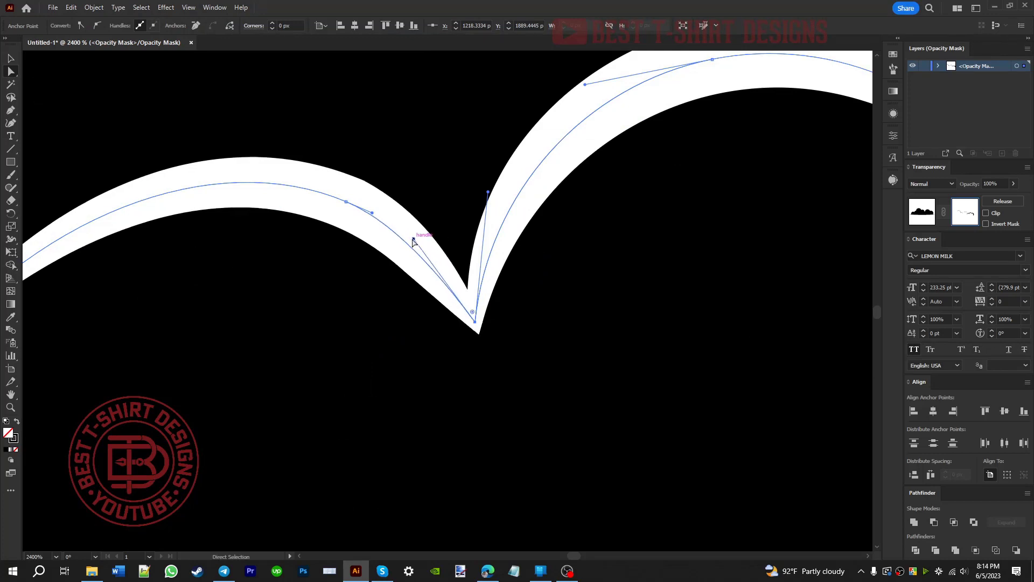
Step: Move the left end point of the three-bump line inward and reshape its handle for a rounder left bump
alt+scroll(501, 277, down, 3)
drag(299, 315, 336, 321)
drag(377, 268, 350, 250)
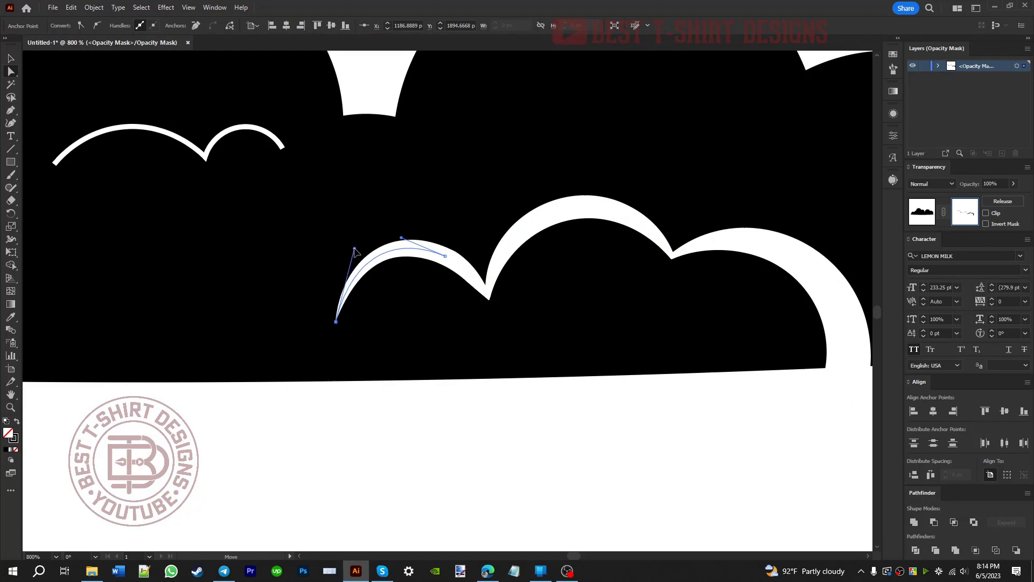
key(v)
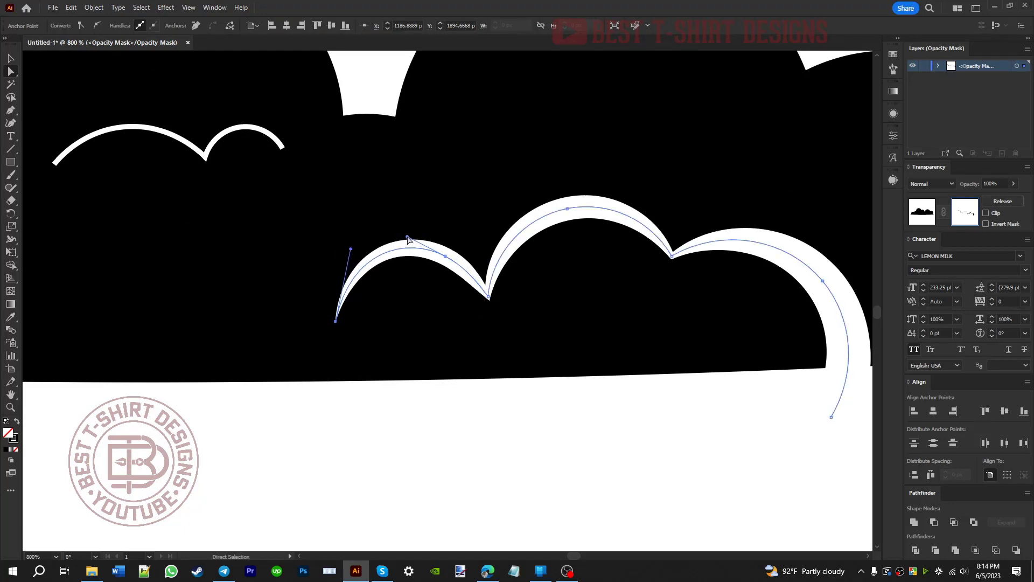
key(ctrl+shift+a)
alt+scroll(566, 373, down, 3)
alt+scroll(445, 319, up, 2)
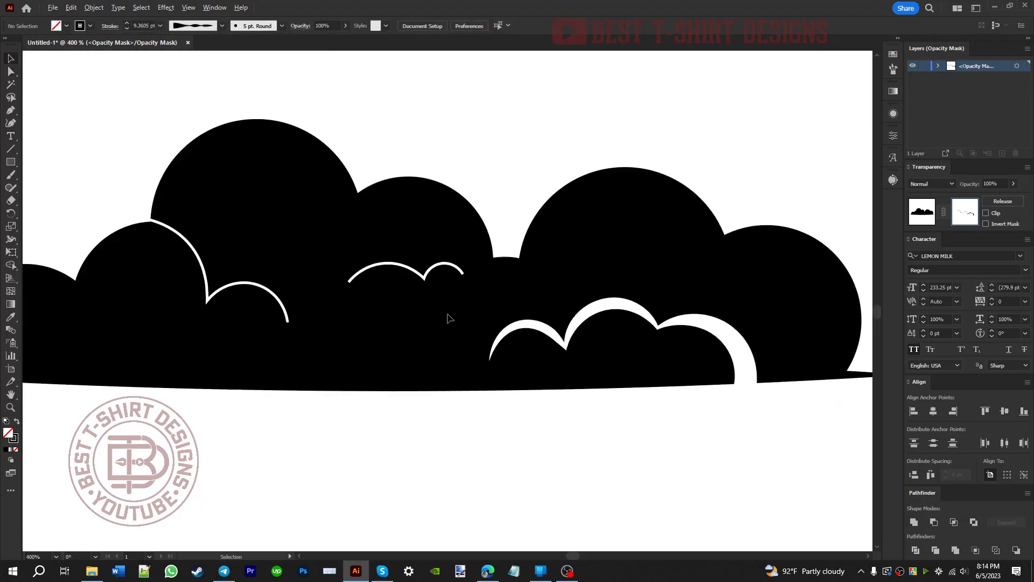
Step: Apply the one-sided tapered width profile to both the left and middle two-bump detail lines
drag(397, 235, 340, 315)
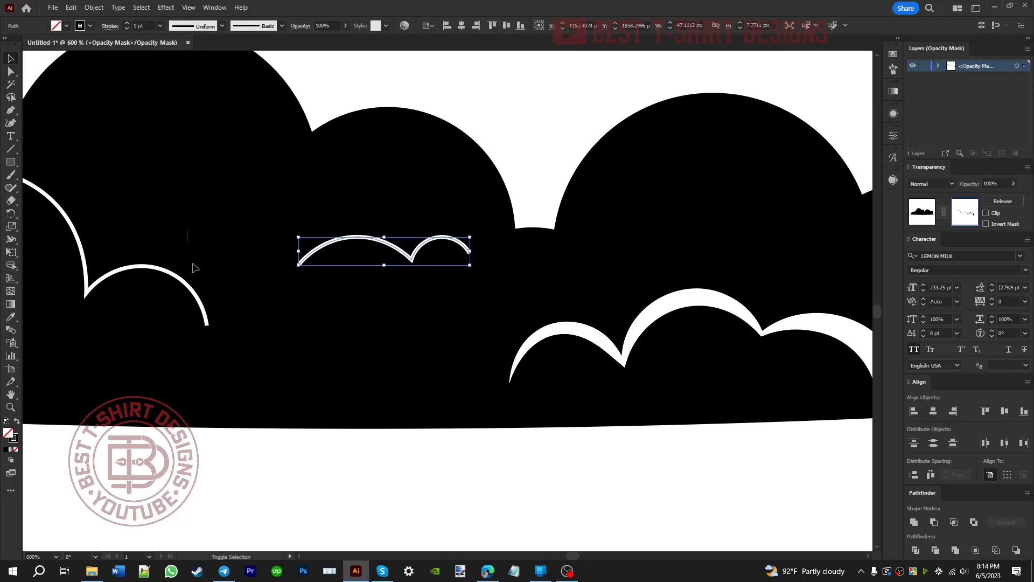
shift+drag(196, 268, 159, 151)
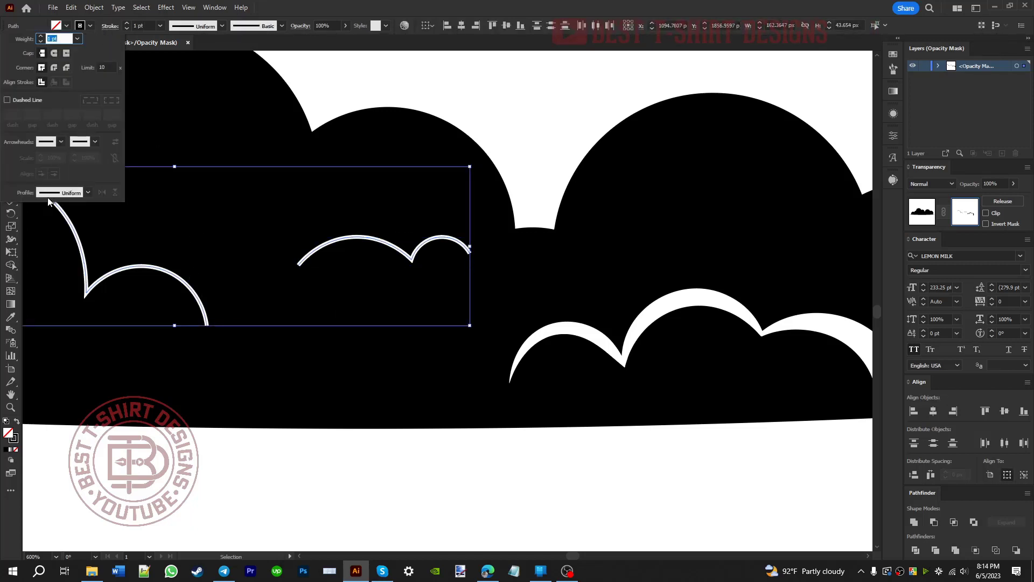
click(48, 195)
click(46, 278)
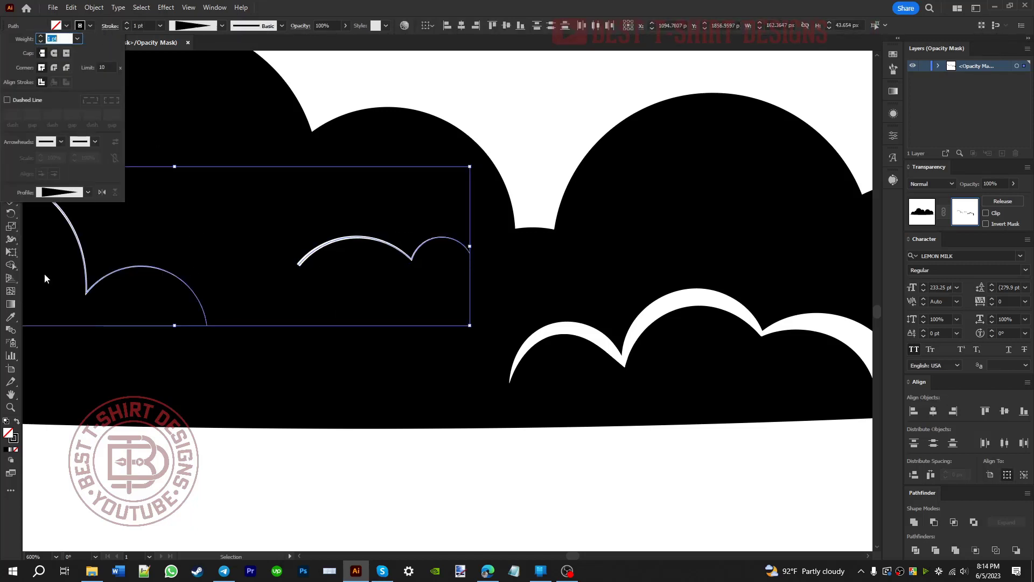
click(317, 305)
Step: Set the left two-bump line's stroke weight to 10 pt
drag(207, 267, 381, 272)
drag(322, 246, 337, 277)
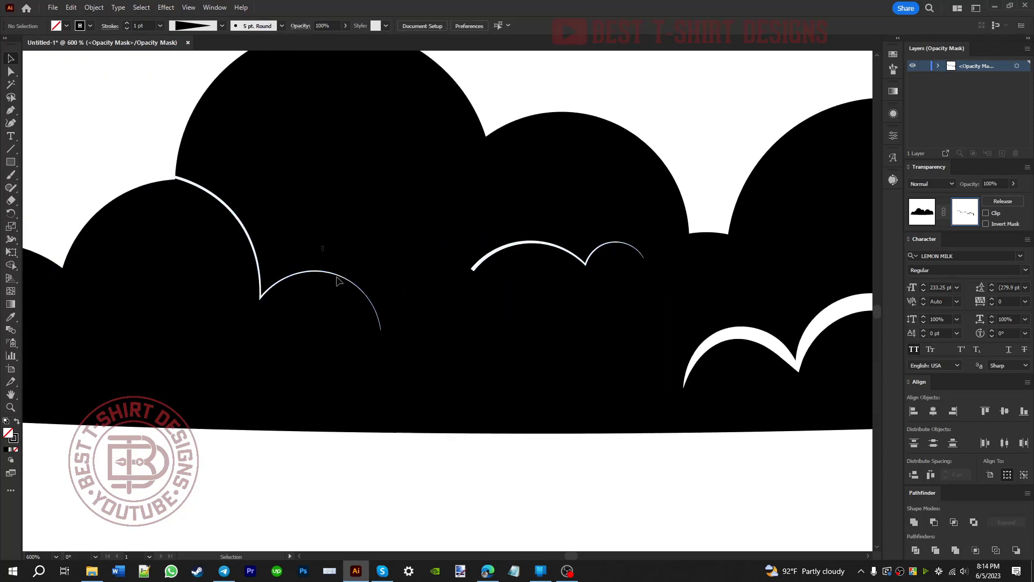
click(337, 278)
scroll(143, 25, up, 2)
scroll(143, 25, down, 1)
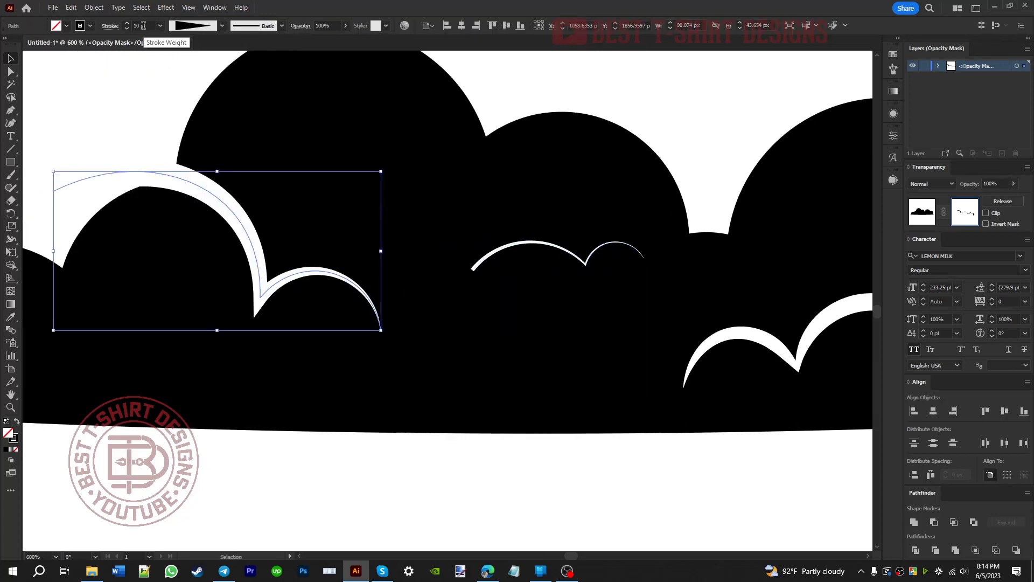
Step: Give the small middle line the elliptical width profile tapering at both ends and a 3 pt stroke
click(525, 244)
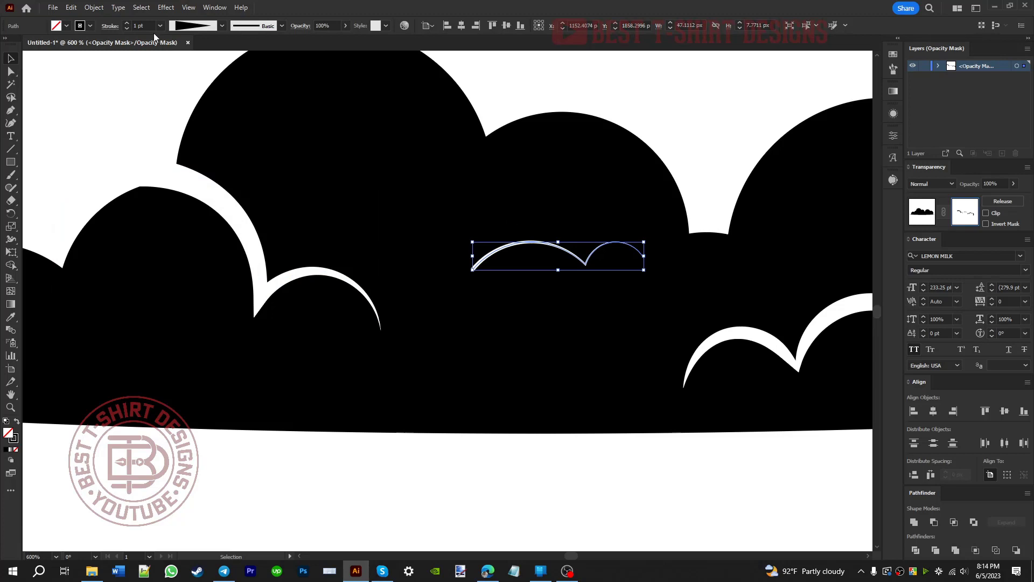
click(109, 26)
click(54, 195)
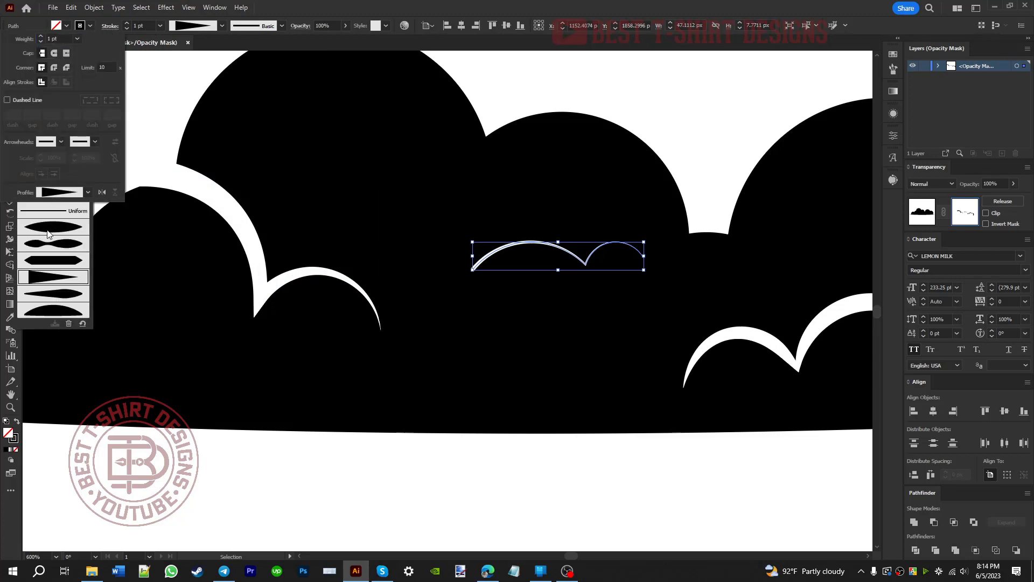
click(43, 229)
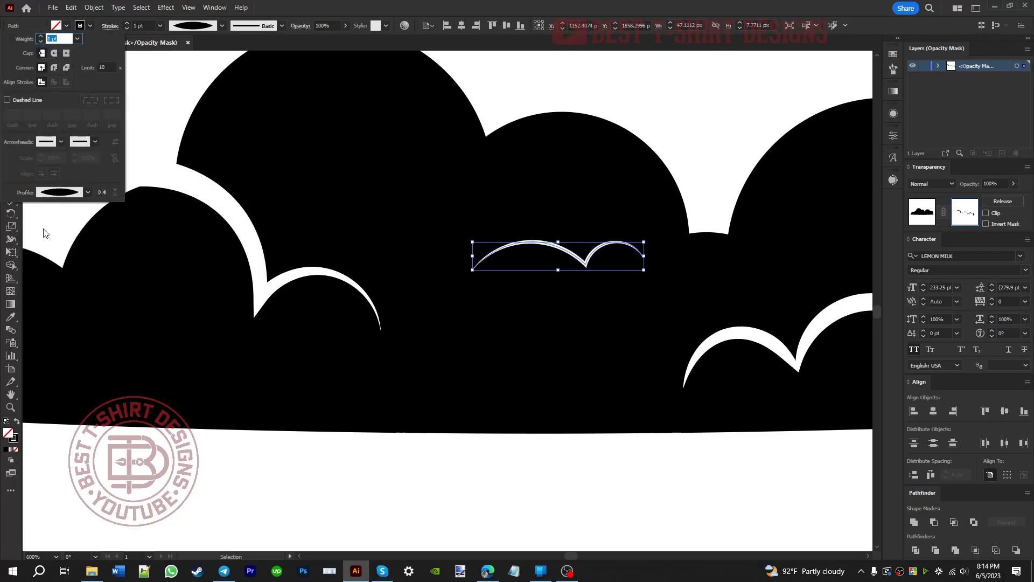
click(459, 321)
scroll(133, 27, up, 3)
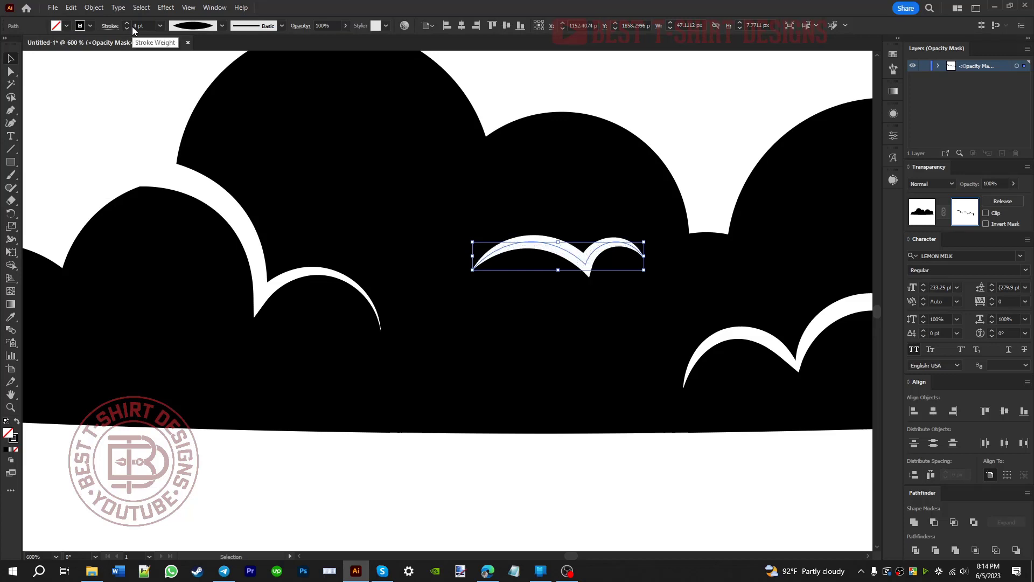
scroll(133, 27, down, 1)
key(a)
key(v)
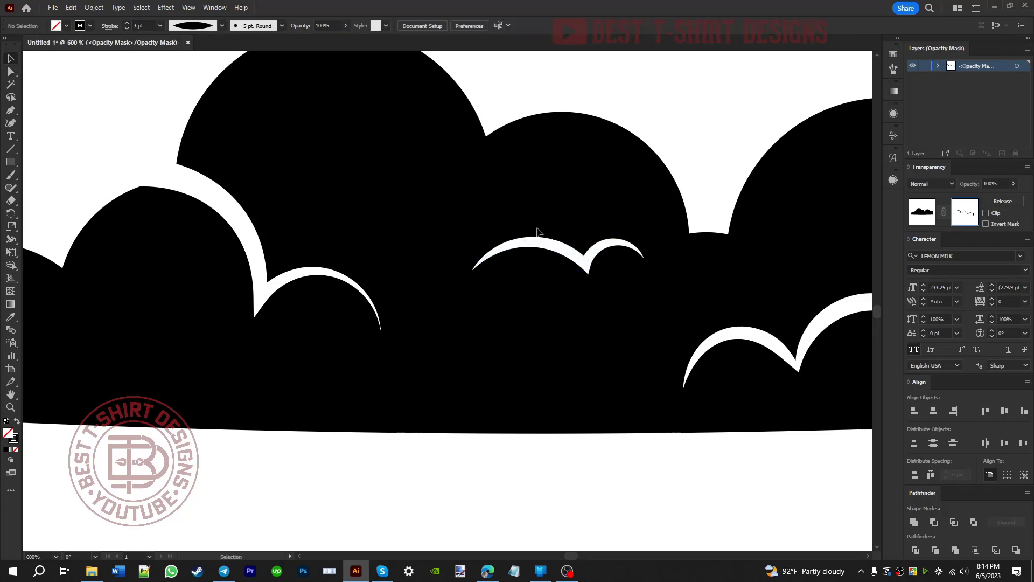
Step: Shift the middle line's central corner point slightly to the left with the Curvature tool to even out its two bumps
key(shift+grave)
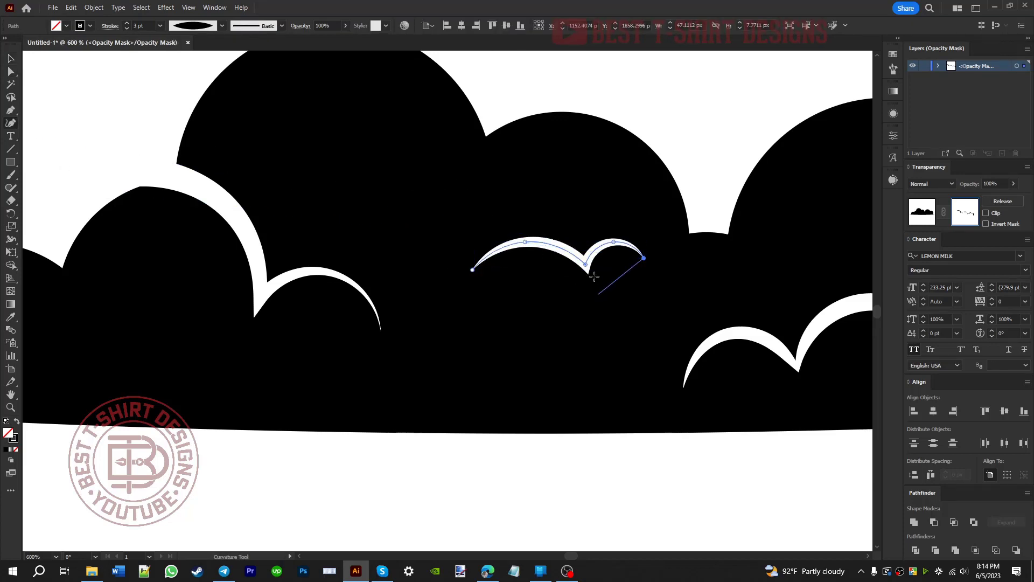
drag(586, 265, 574, 266)
scroll(390, 333, down, 1)
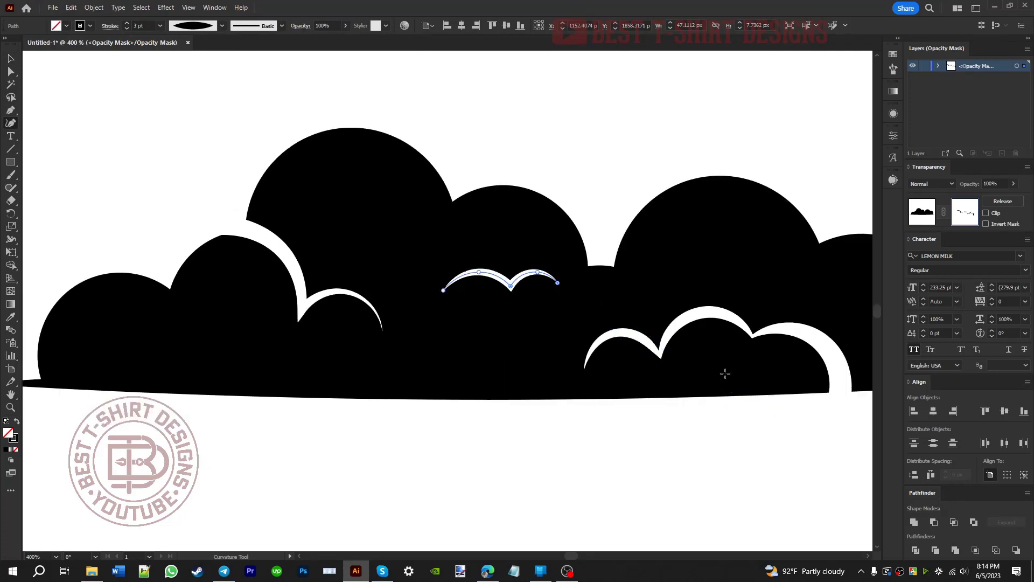
key(v)
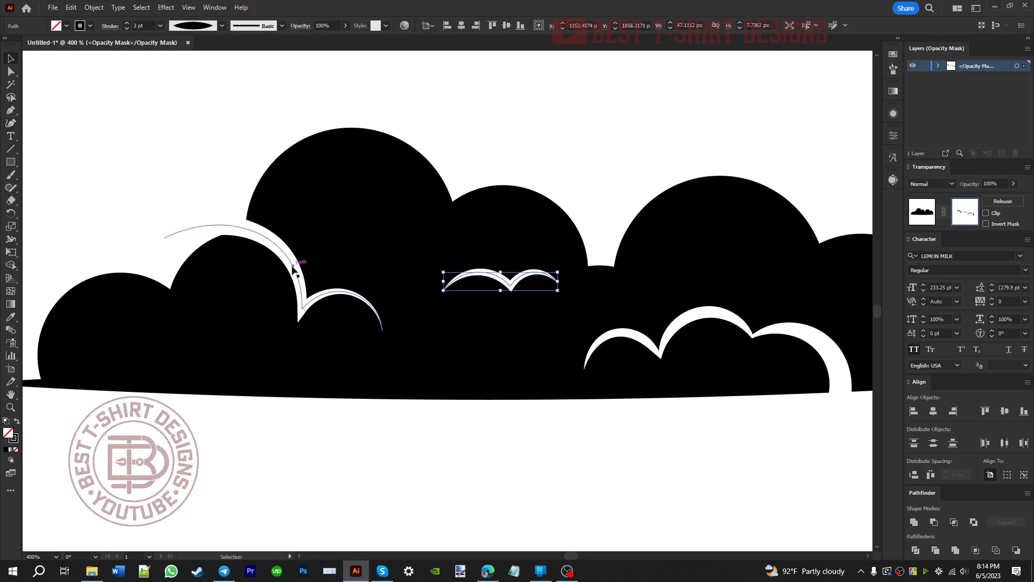
click(352, 252)
Step: Select all three detail lines in the mask and outline their strokes into filled shapes
scroll(392, 316, down, 3)
drag(675, 413, 261, 230)
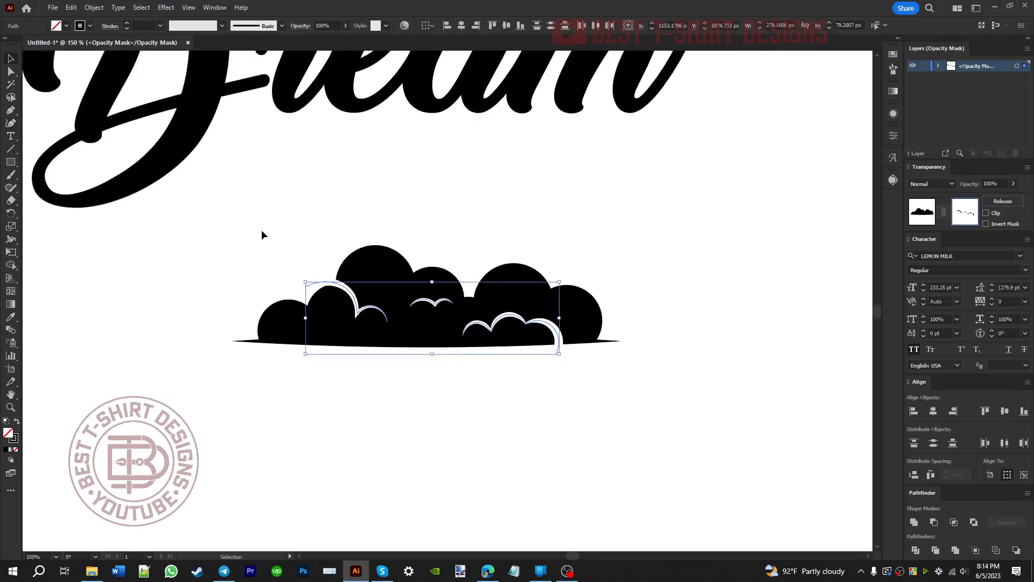
key(a)
key(ctrl+shift+o)
key(v)
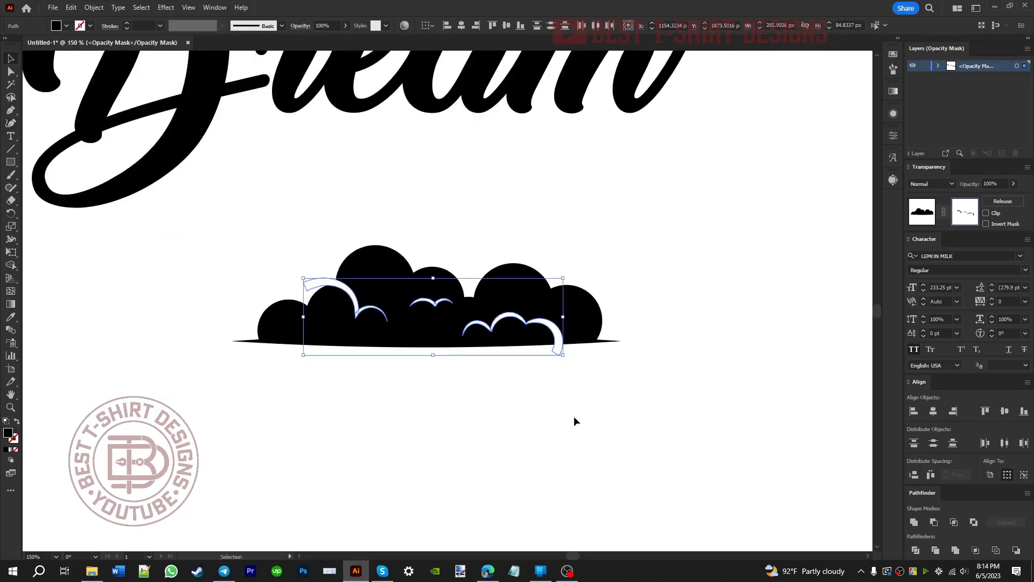
Step: Leave the cloud's opacity mask and move the cloud up so it sits just below the word "Dream"
key(ctrl+shift+a)
click(929, 218)
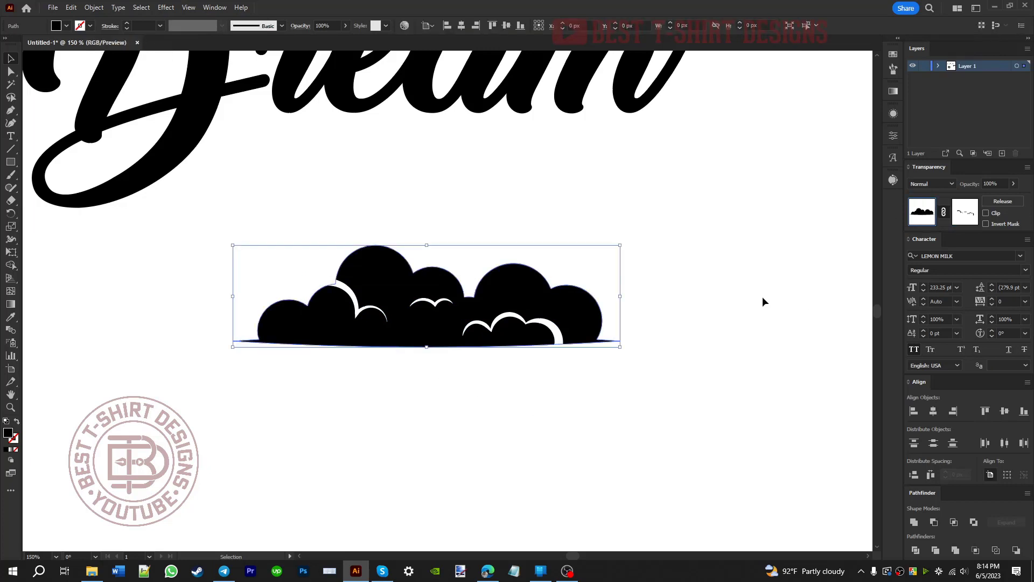
key(ctrl+minus)
key(ctrl+minus)
key(ctrl+minus)
drag(496, 354, 495, 320)
Step: Centre the cloud horizontally with the "Dollar AND A Dream" lettering, and clear the selection
click(519, 286)
shift+drag(525, 414, 466, 326)
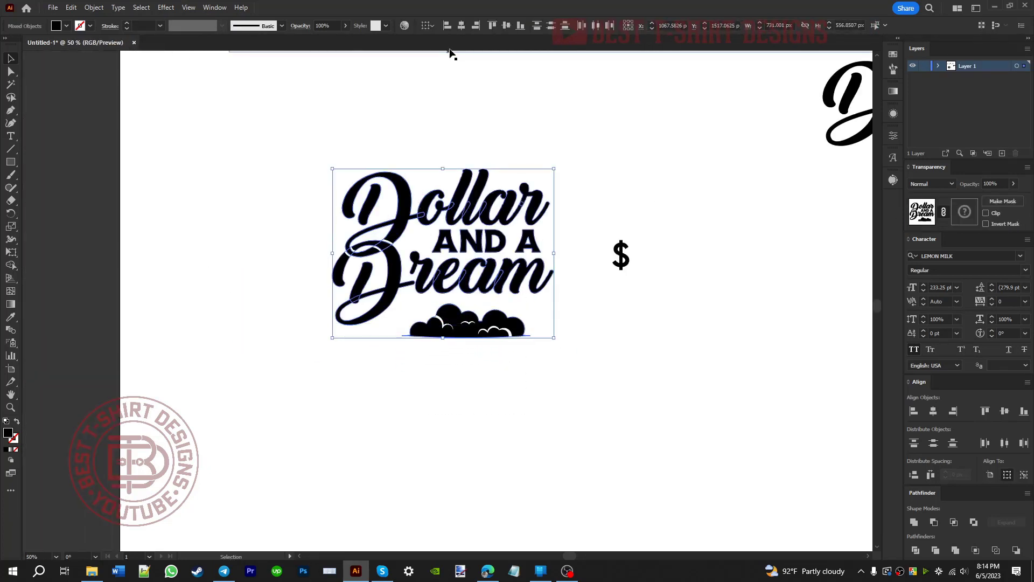
click(466, 25)
key(ctrl+plus)
key(ctrl+shift+a)
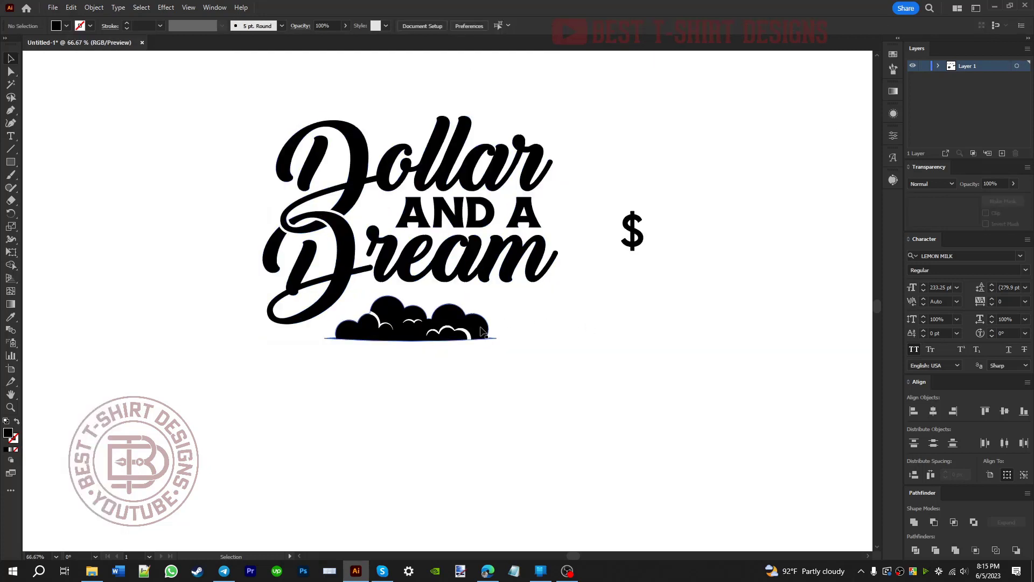
Step: Nudge the cloud right and up so its highest bump overlaps the lower edge of "Dream"
click(483, 331)
key(shift+Right)
key(shift+Right)
key(shift+Right)
key(shift+Right)
key(shift+Right)
key(shift+Right)
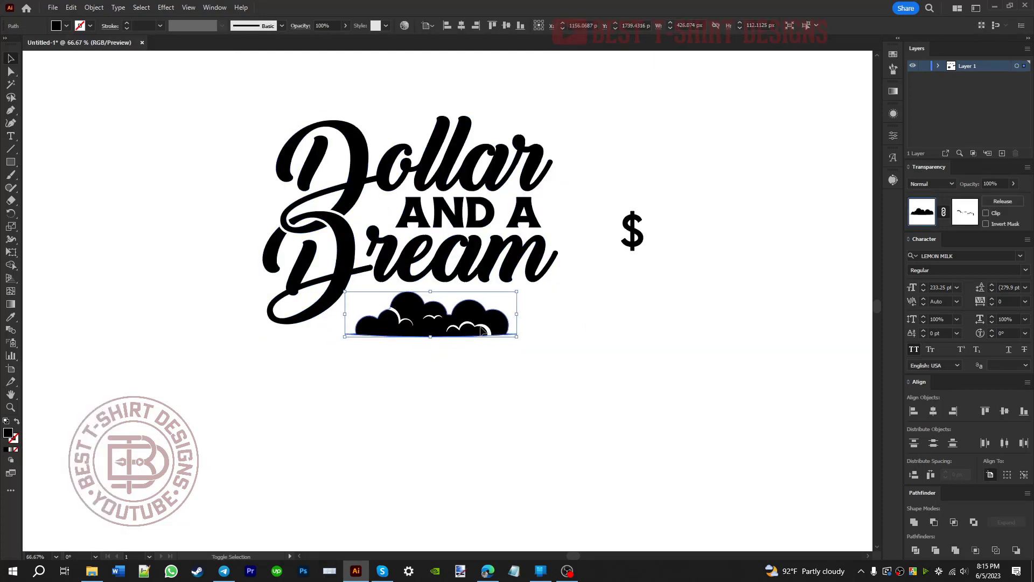
key(shift+Up)
key(shift+Up)
key(shift+Up)
key(shift+Up)
click(480, 384)
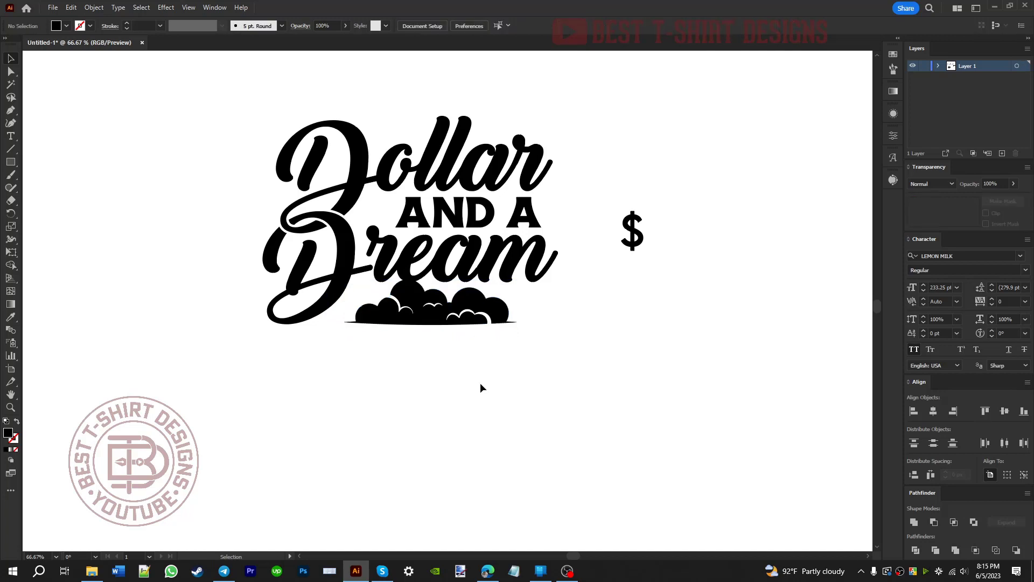
Step: Create an offset outline around the cloud path and cut it to the clipboard
scroll(480, 382, up, 3)
scroll(469, 333, up, 2)
click(469, 333)
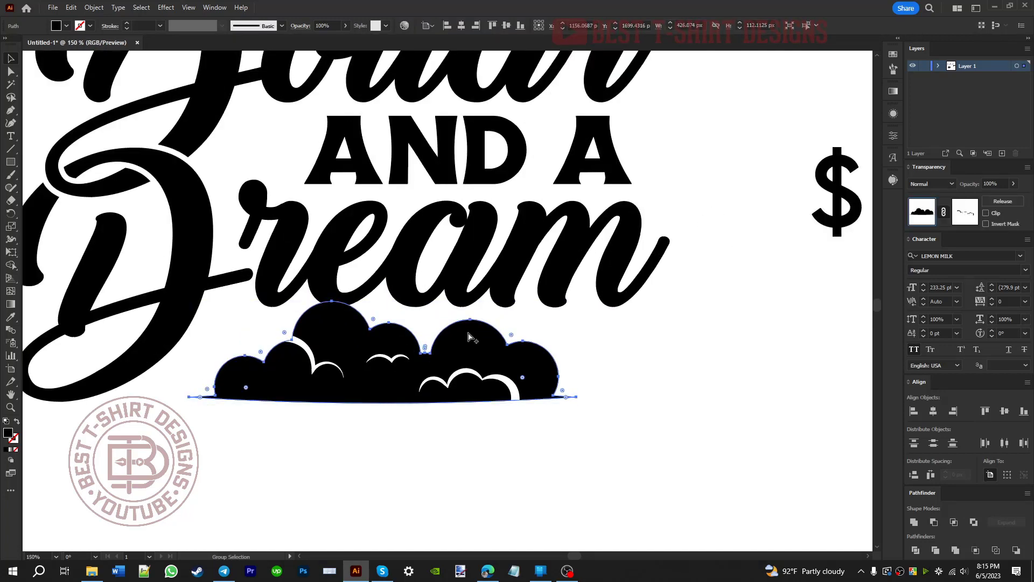
key(ctrl+alt+o)
click(623, 295)
key(ctrl+x)
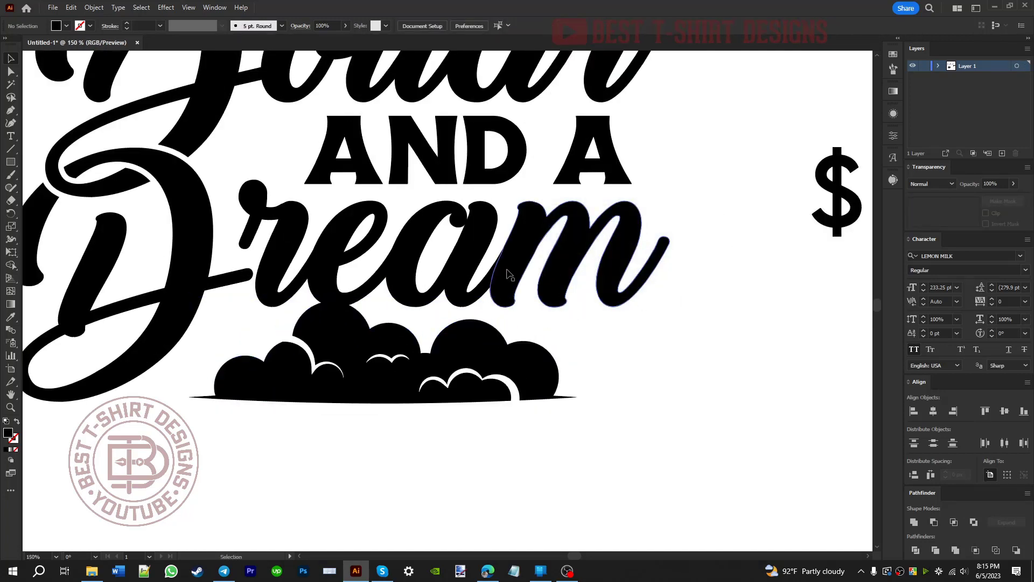
Step: Add an opacity mask with Clip off to the lettering group and paste the cloud's offset outline in place inside it
click(509, 275)
double_click(963, 212)
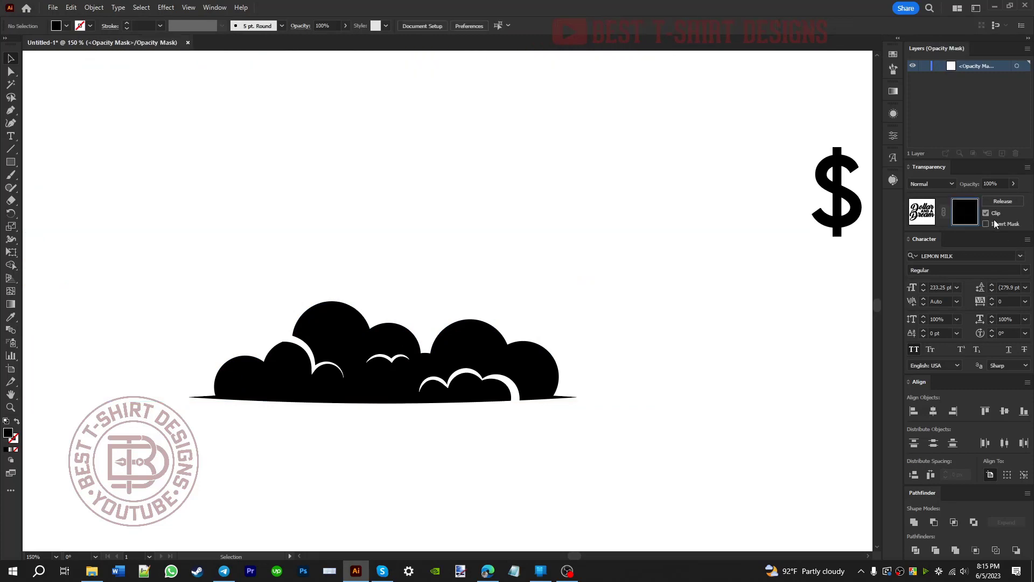
click(986, 213)
key(ctrl+f)
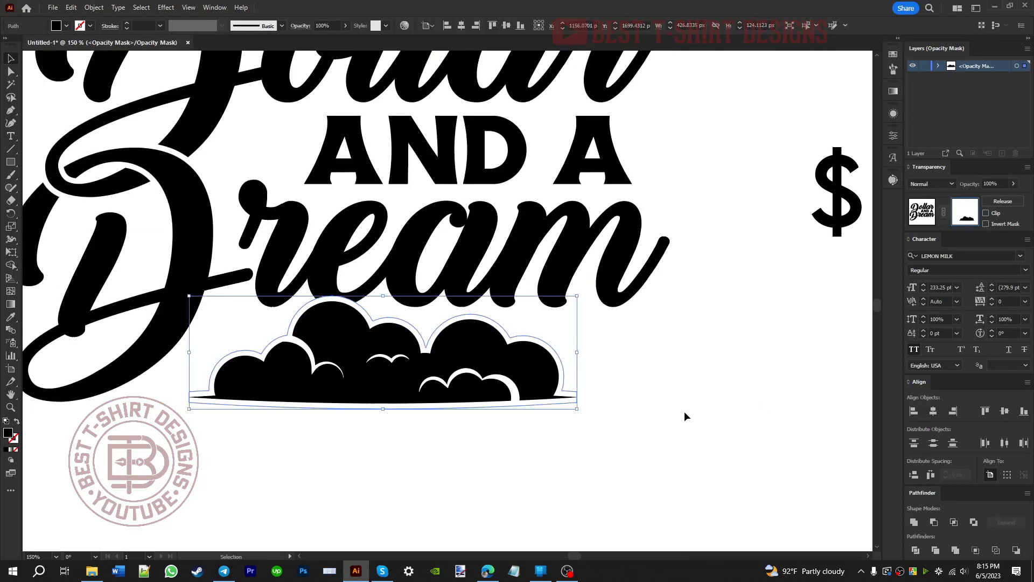
click(685, 413)
Step: Confirm 000000 black as the fill of the cloud outline in the lettering's mask, and return to editing the artwork
scroll(335, 319, up, 4)
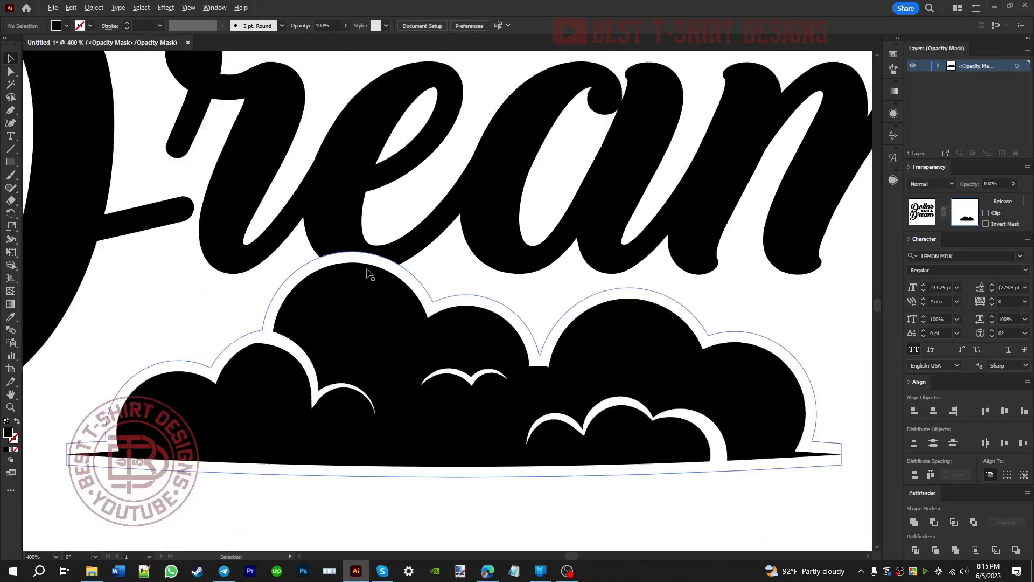
scroll(370, 273, down, 4)
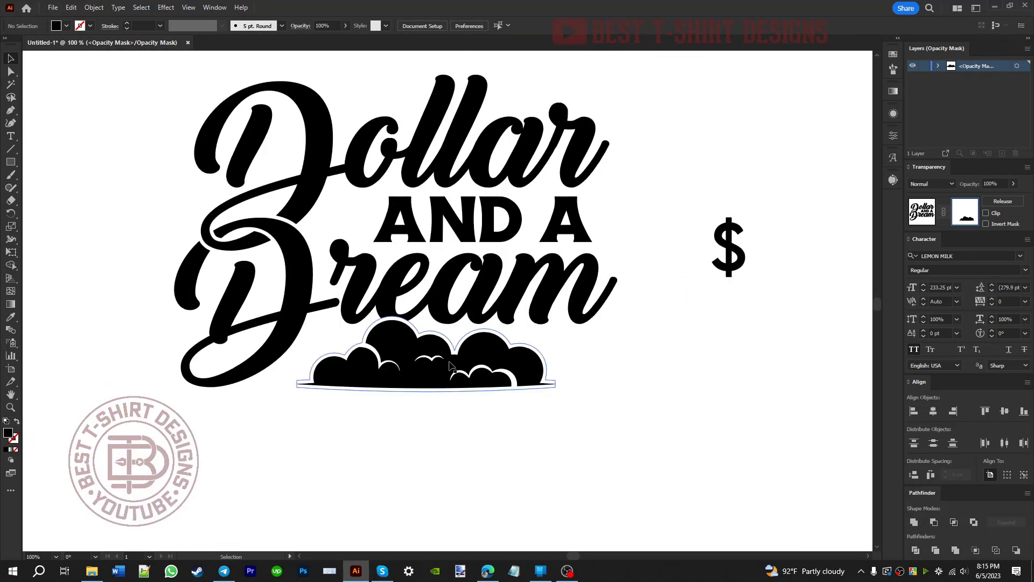
click(450, 365)
double_click(8, 434)
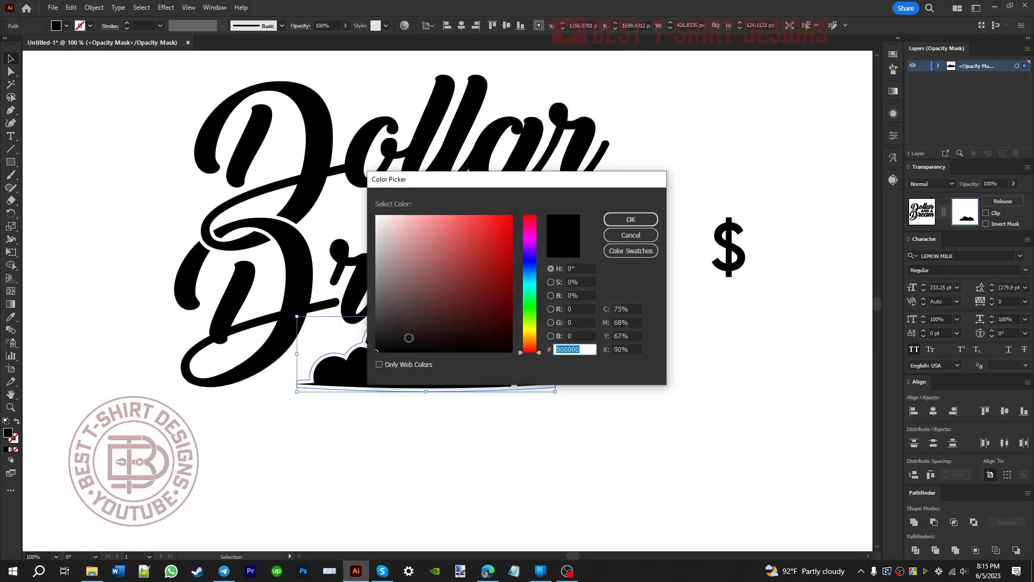
click(631, 220)
click(684, 377)
scroll(521, 457, down, 1)
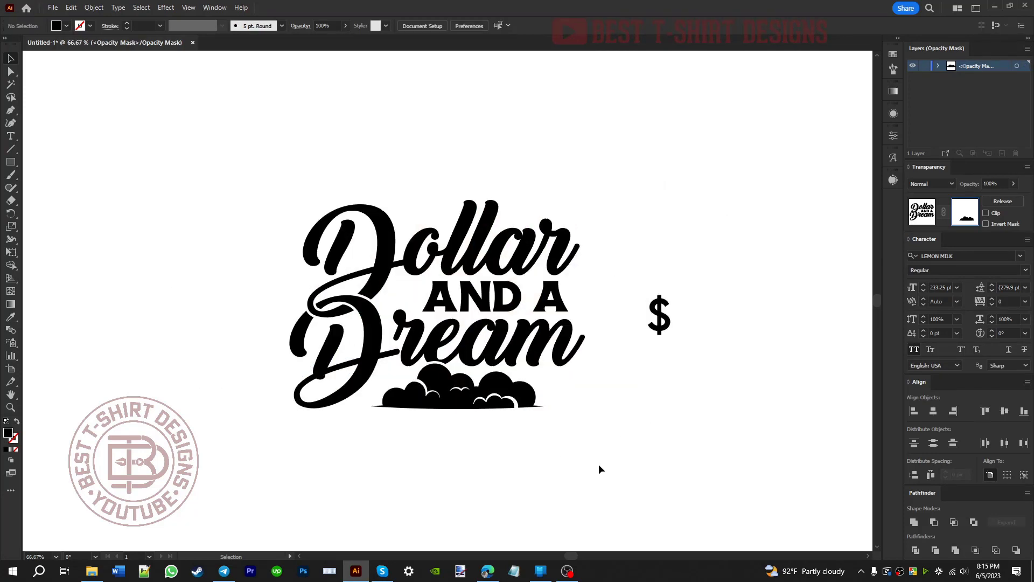
scroll(599, 465, up, 1)
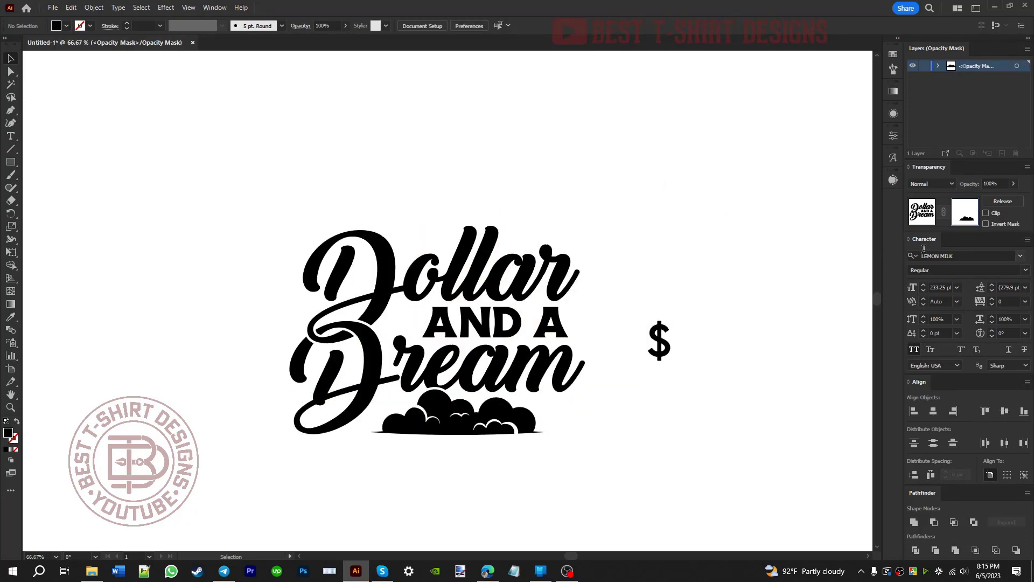
click(916, 220)
click(694, 382)
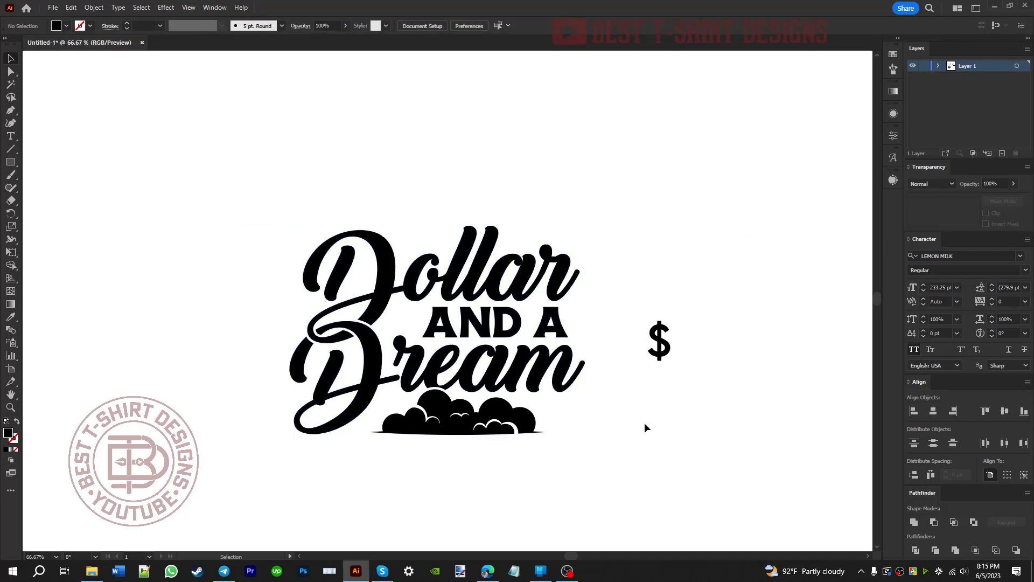
Step: Draw a black circle about 572 px in diameter below and to the right of the lettering
scroll(472, 472, down, 1)
drag(11, 162, 42, 189)
scroll(641, 402, down, 3)
drag(645, 420, 732, 490)
key(v)
key(a)
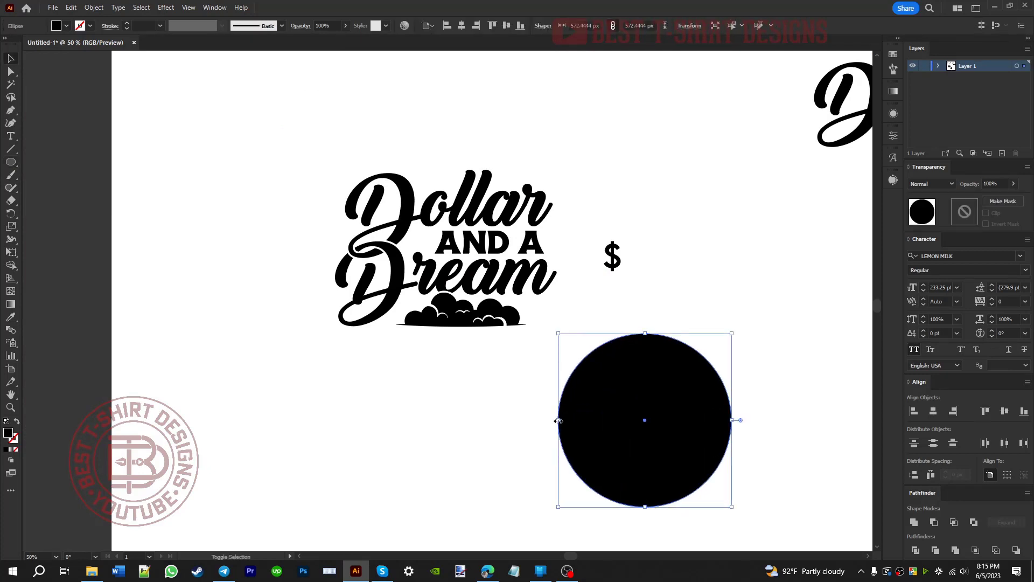
Step: Add a smaller overlapping circle shifted to the right, and subtract it from the large circle with Shape Builder to form a crescent moon
drag(558, 421, 597, 421)
drag(732, 421, 745, 420)
shift+click(663, 398)
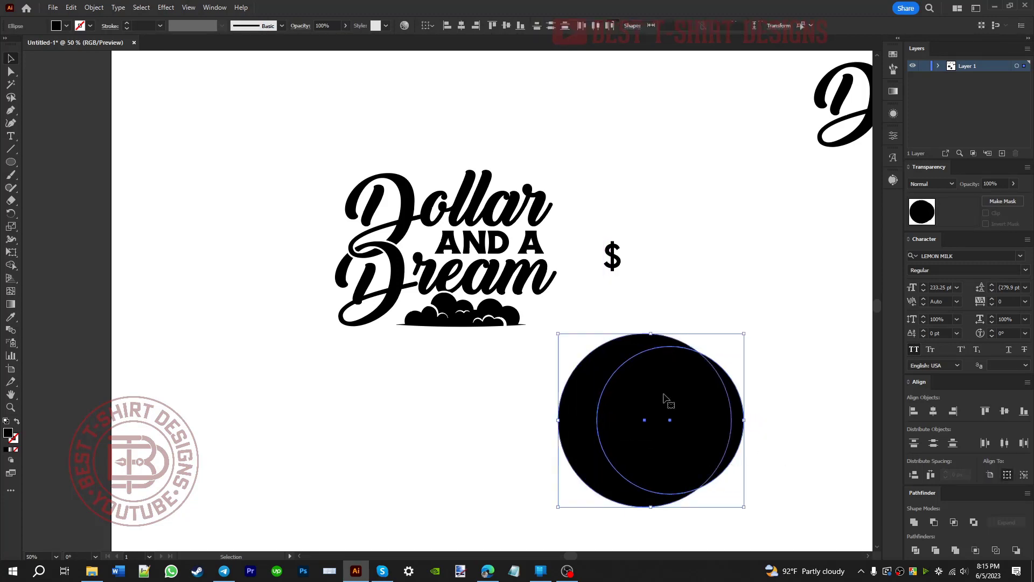
key(shift+m)
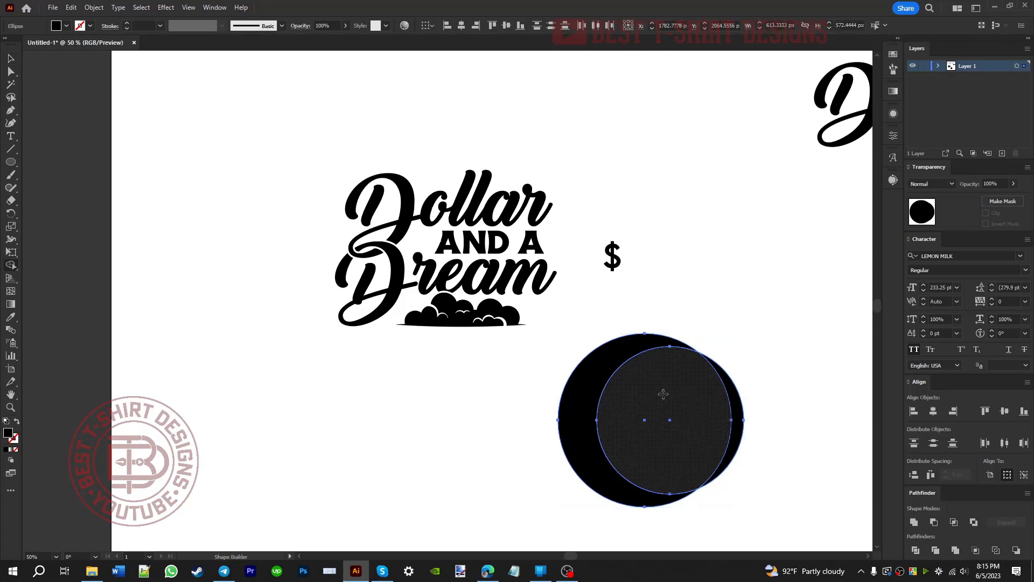
drag(663, 394, 778, 426)
key(v)
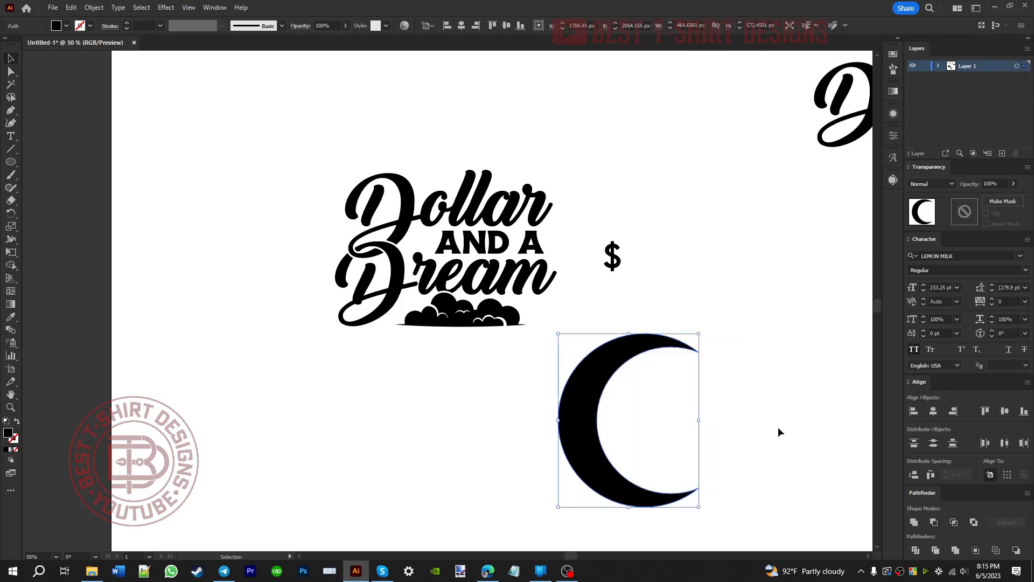
Step: Rotate the crescent counterclockwise so it opens toward the upper right, enlarge it and place it over the lettering
click(778, 427)
click(636, 507)
drag(705, 514, 753, 473)
drag(675, 496, 521, 344)
scroll(592, 390, up, 2)
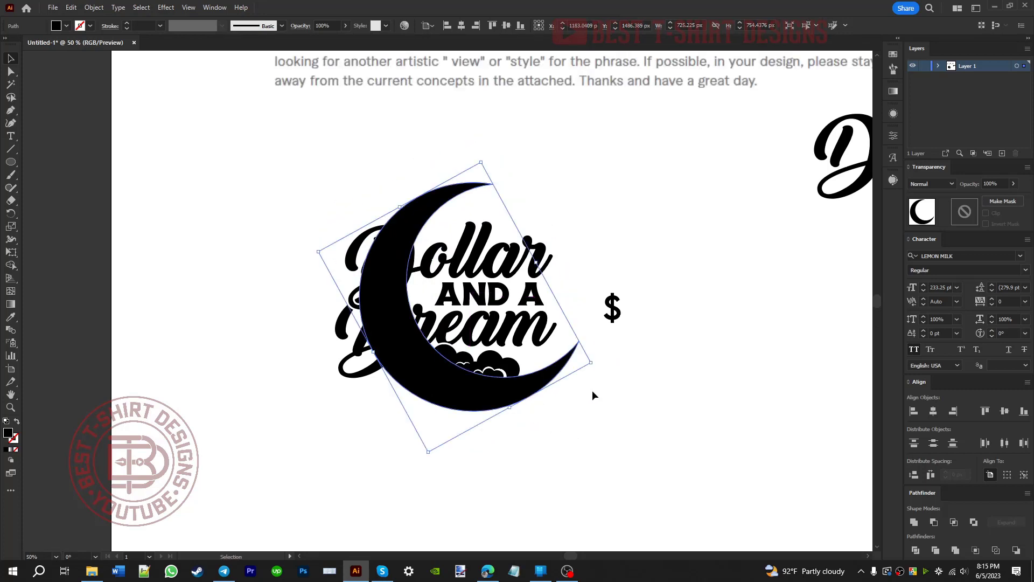
Step: Fill the crescent with dark red and send it behind the lettering and cloud
click(66, 26)
click(82, 47)
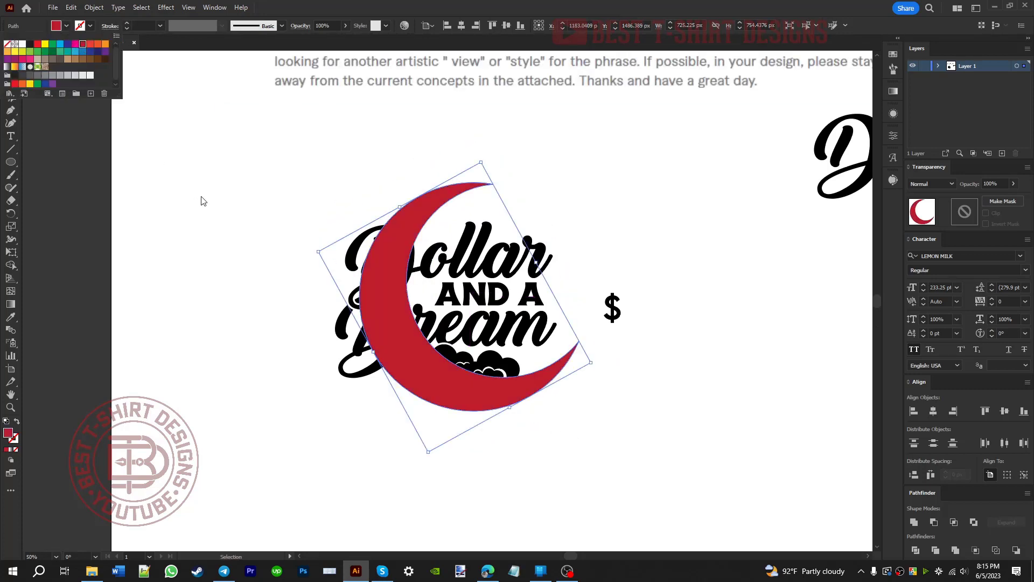
key(ctrl+shift+bracketleft)
click(580, 422)
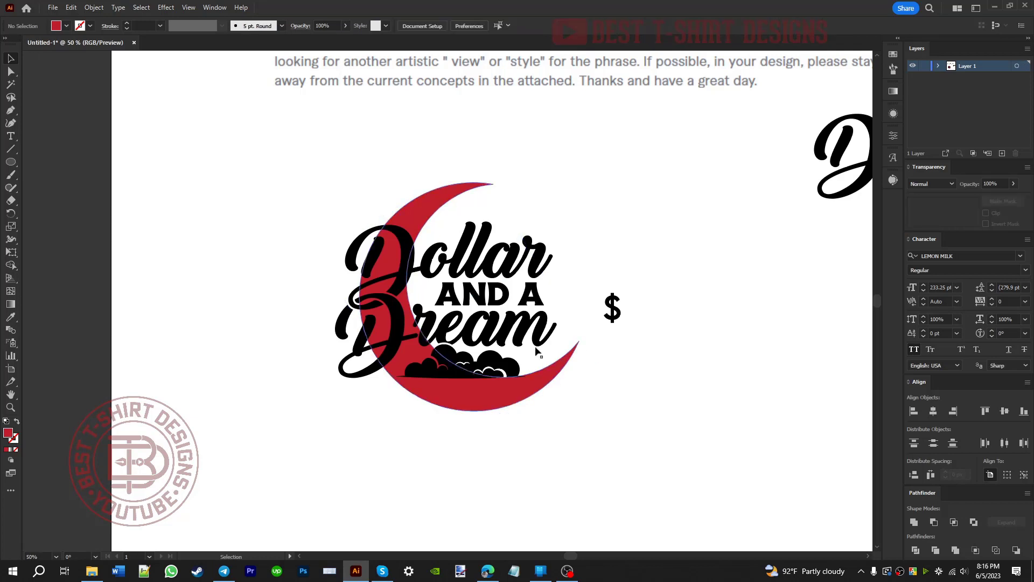
Step: Scale the red crescent down to about 599 by 623 px and nudge it 30 px to the left
scroll(509, 319, up, 2)
scroll(676, 360, down, 1)
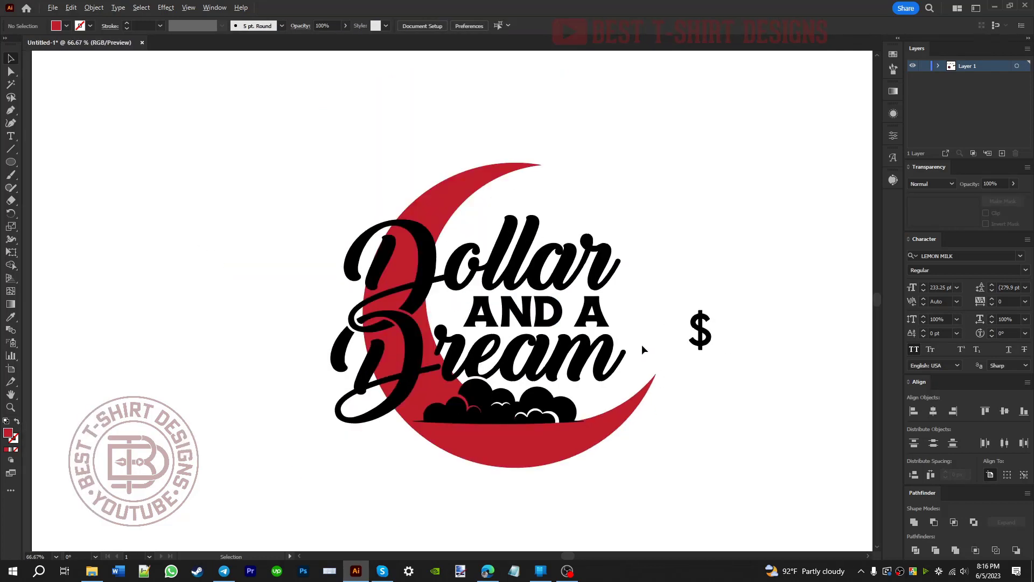
click(617, 429)
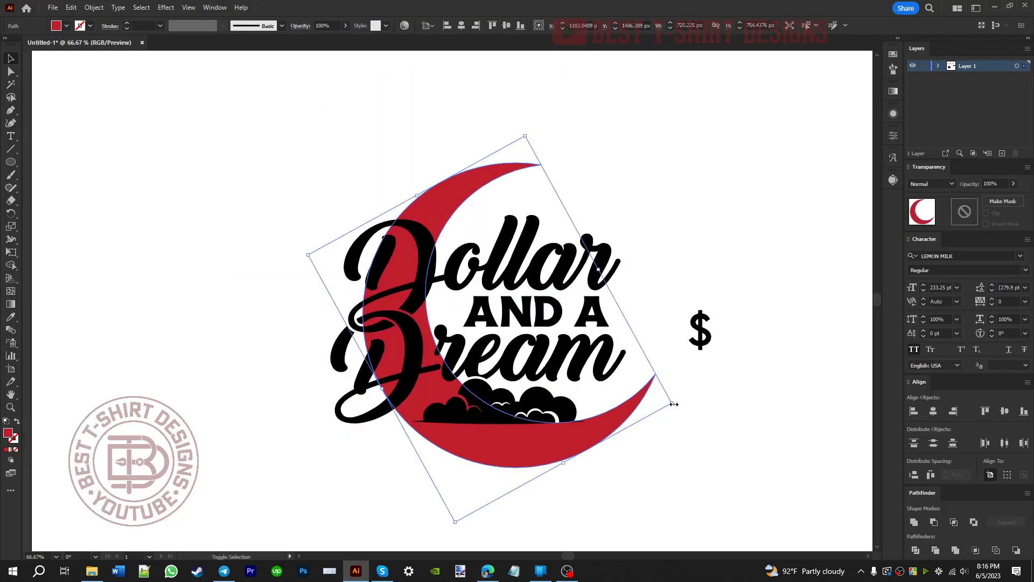
drag(673, 404, 644, 397)
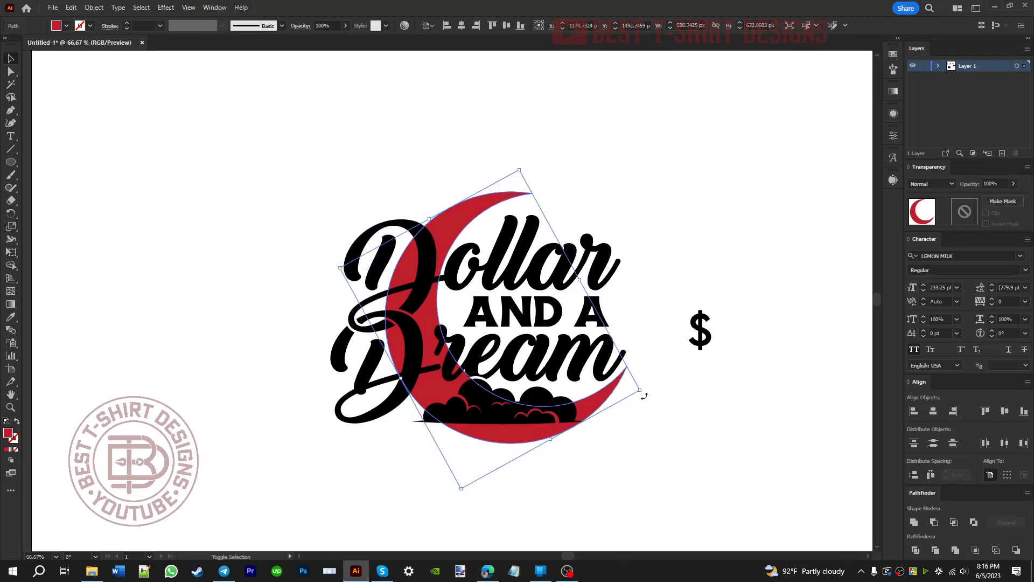
key(shift+Left)
key(shift+Left)
key(shift+Left)
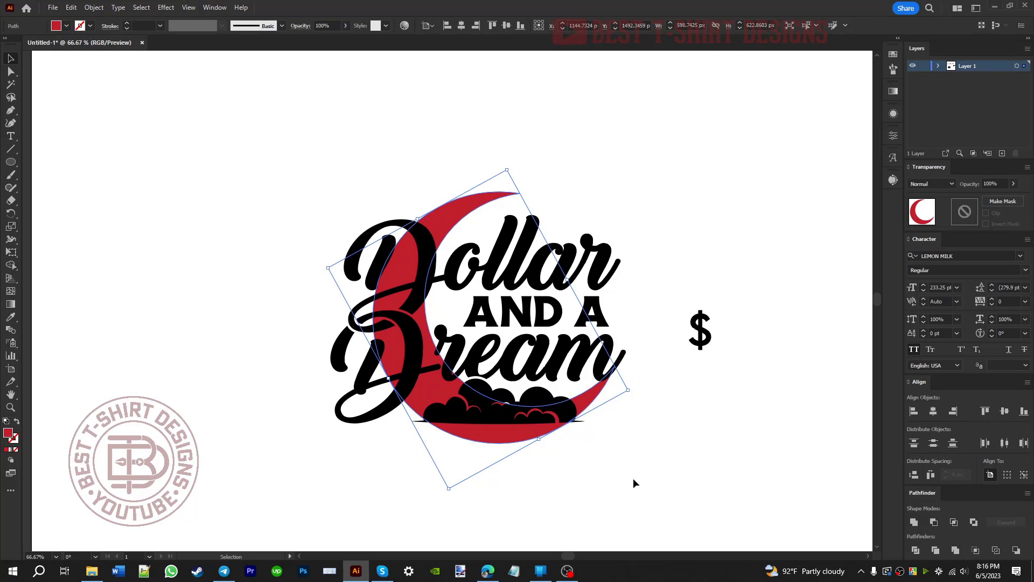
Step: Offset the lettering and cloud paths by 10 px with miter joins, and remove the offset shapes from the artwork for pasting
click(634, 479)
scroll(633, 479, up, 1)
click(534, 363)
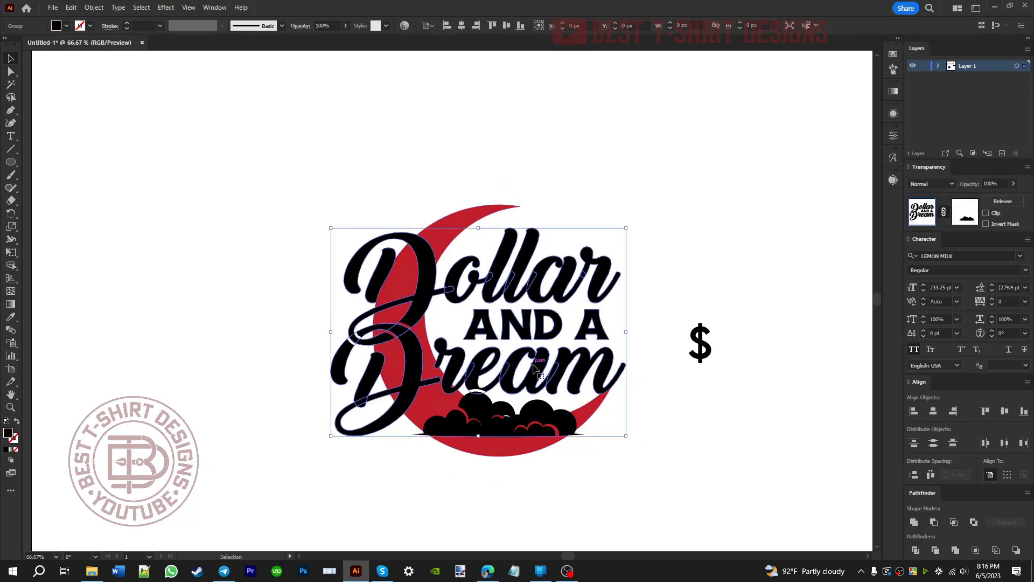
shift+click(531, 417)
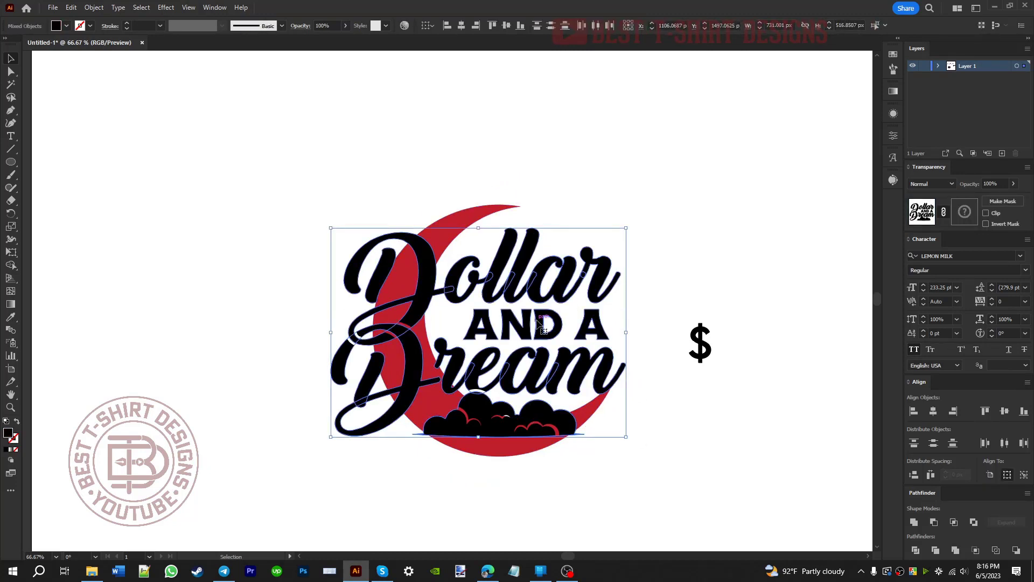
key(ctrl+alt+o)
scroll(600, 241, up, 4)
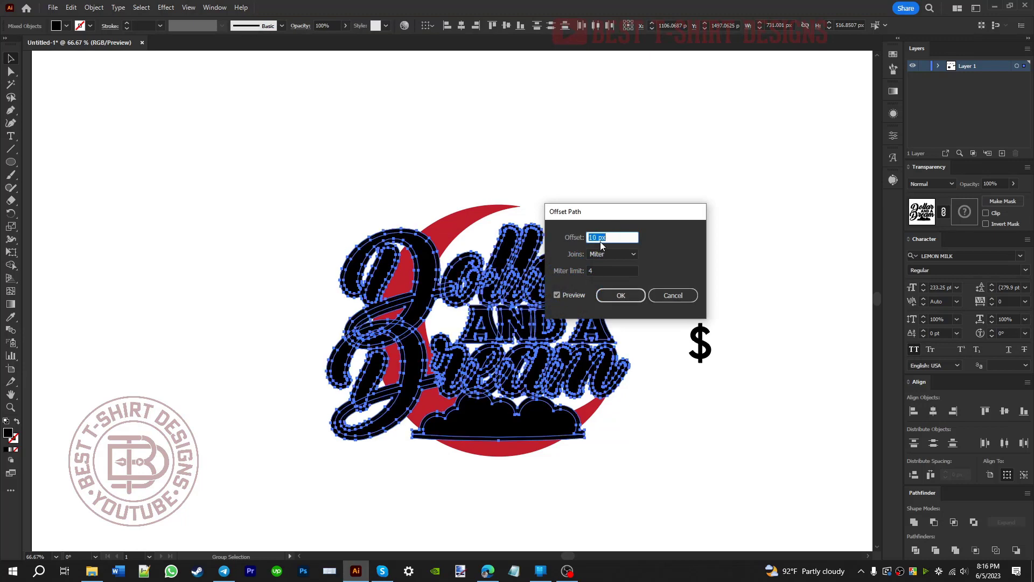
click(614, 297)
key(Delete)
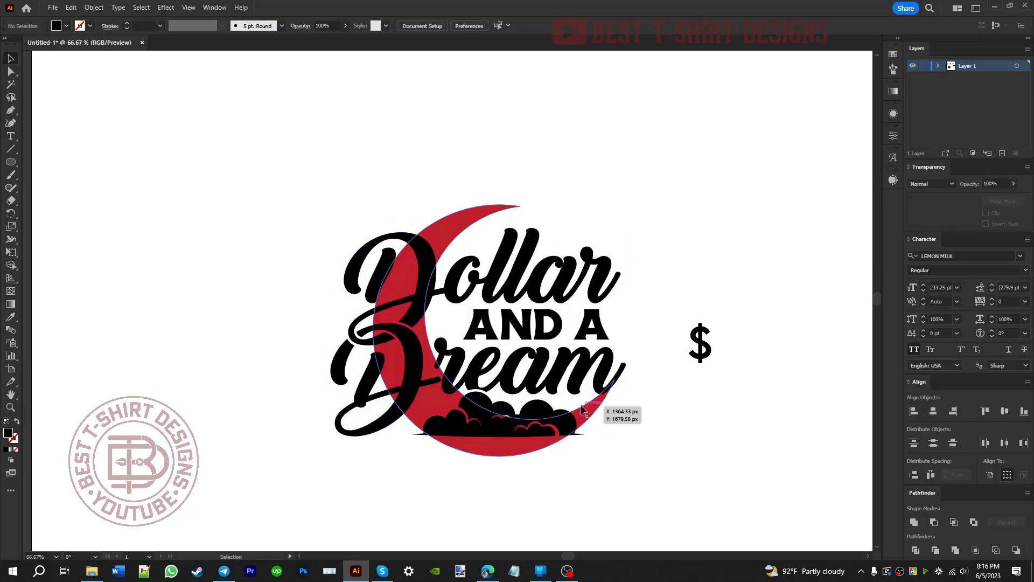
Step: Add an opacity mask with Clip off to the crescent and paste the lettering and cloud offset shapes in place inside it
click(607, 396)
click(965, 212)
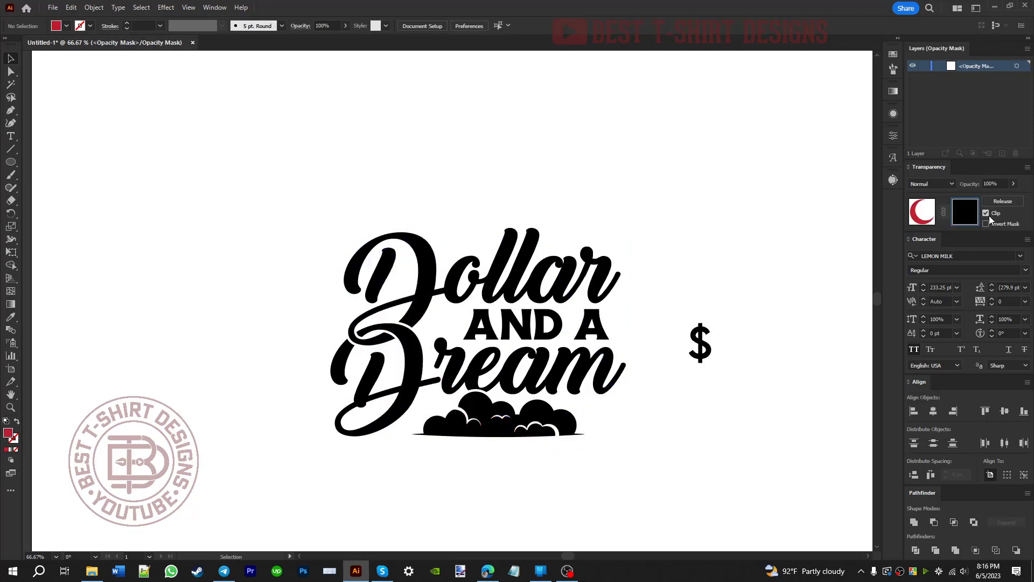
click(986, 214)
key(ctrl+f)
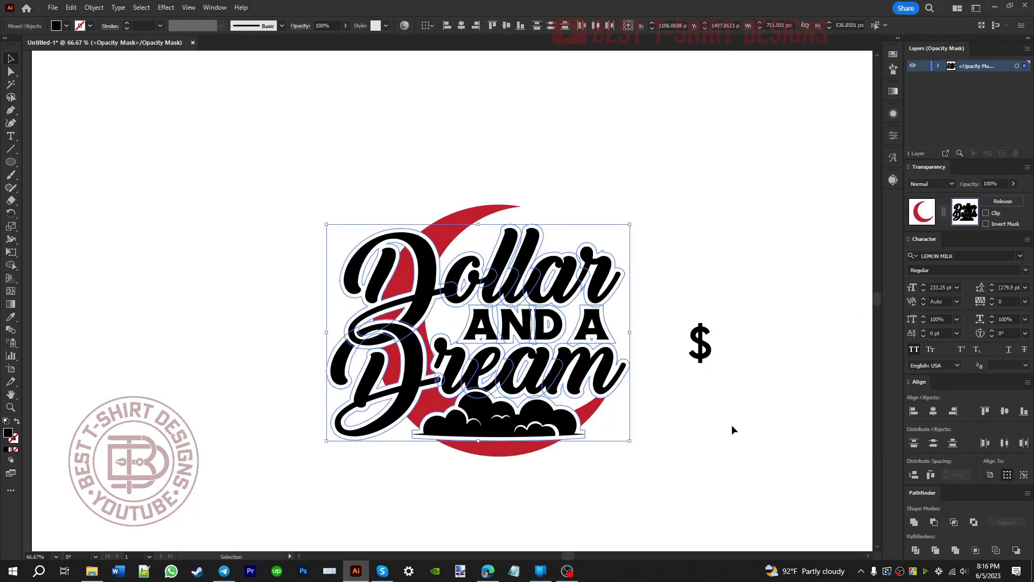
click(732, 426)
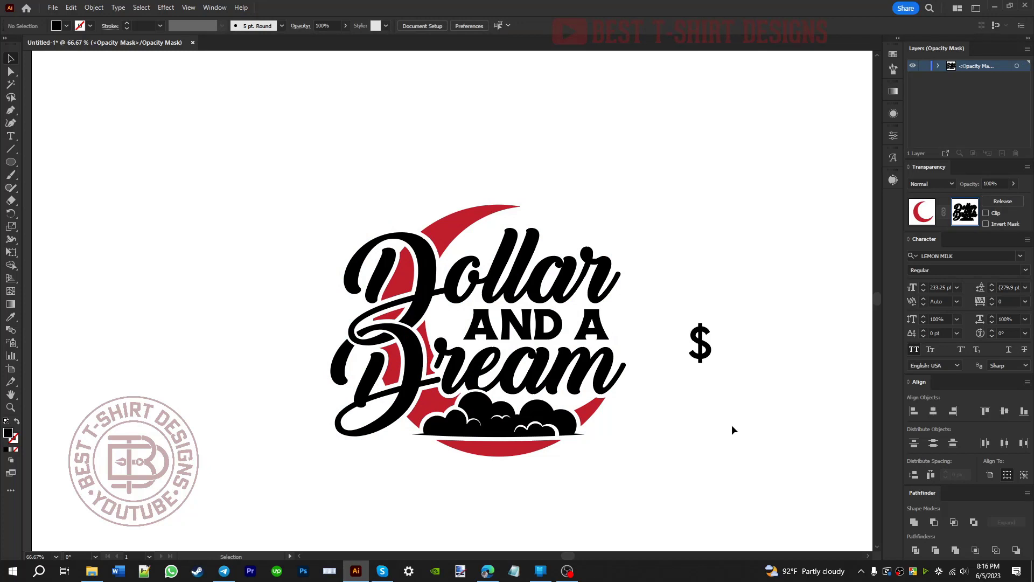
Step: Try to offset the lettering and cloud paths inside the opacity mask by another 10 px with miter joins
scroll(695, 442, up, 1)
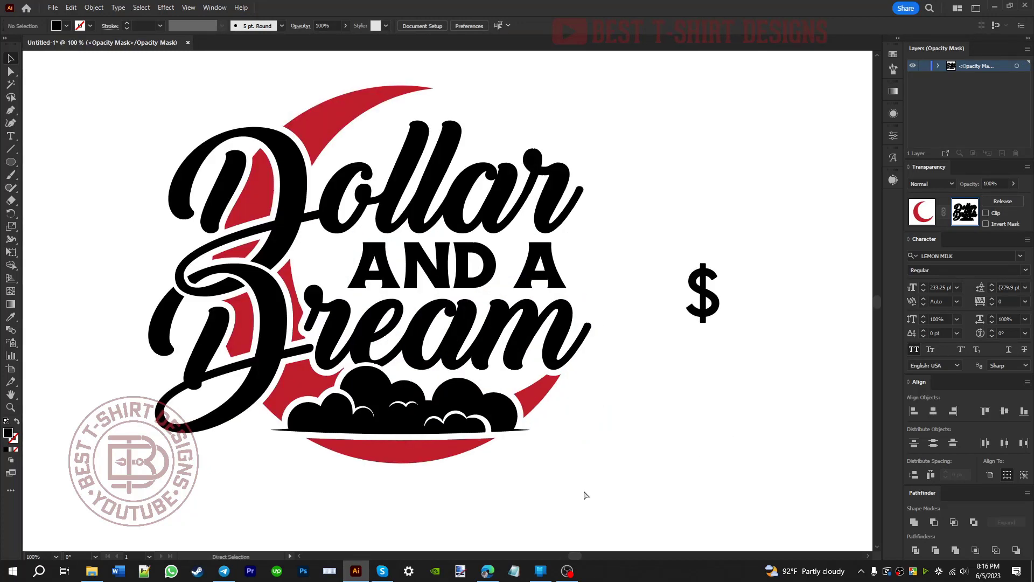
key(ctrl+a)
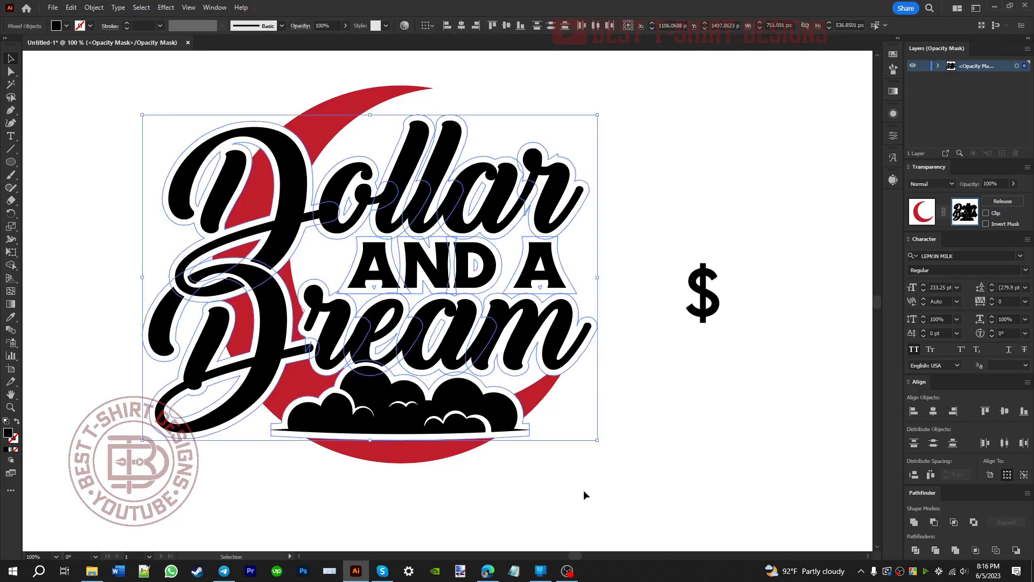
key(ctrl+alt)
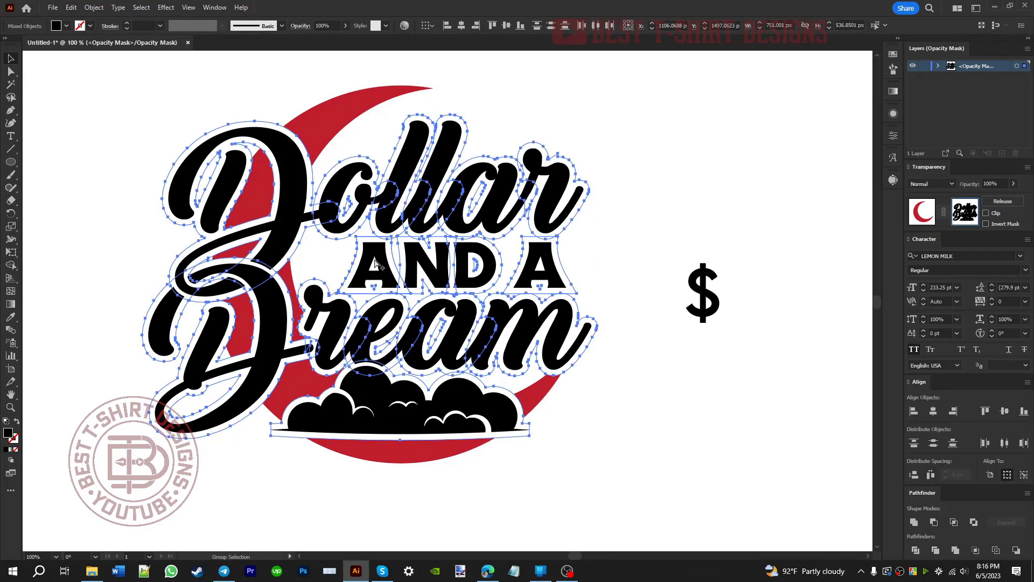
key(ctrl+alt+o)
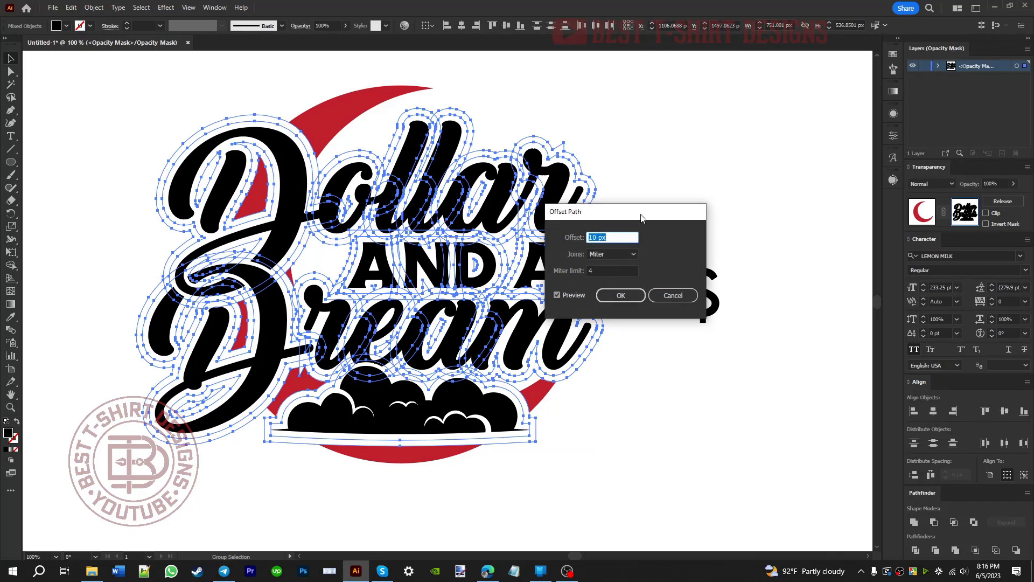
drag(641, 218, 701, 168)
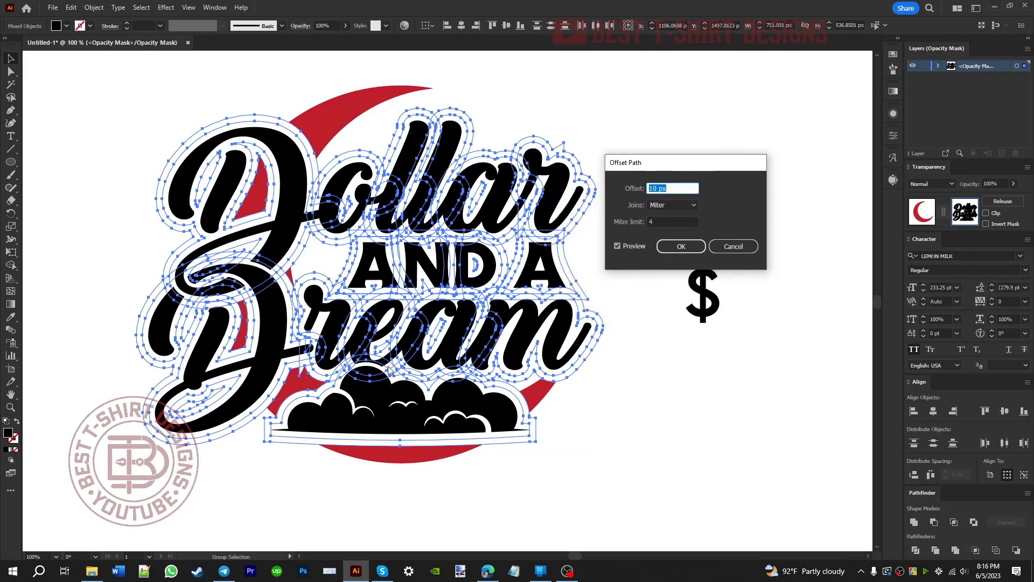
click(681, 246)
scroll(279, 384, up, 2)
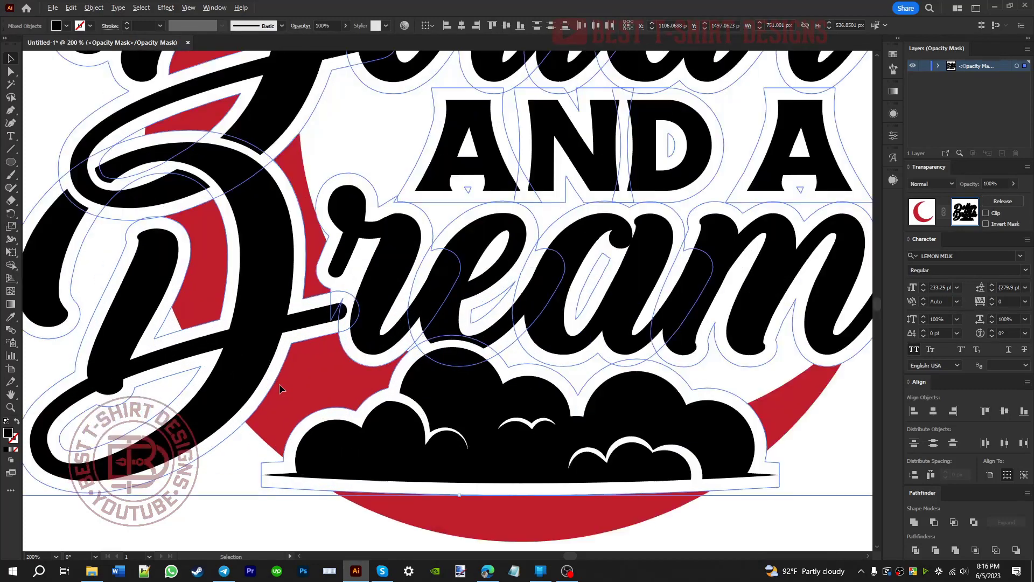
Step: Try to offset the mask's lettering and cloud paths by another 10 px with round joins
key(alt+o)
key(p)
key(o)
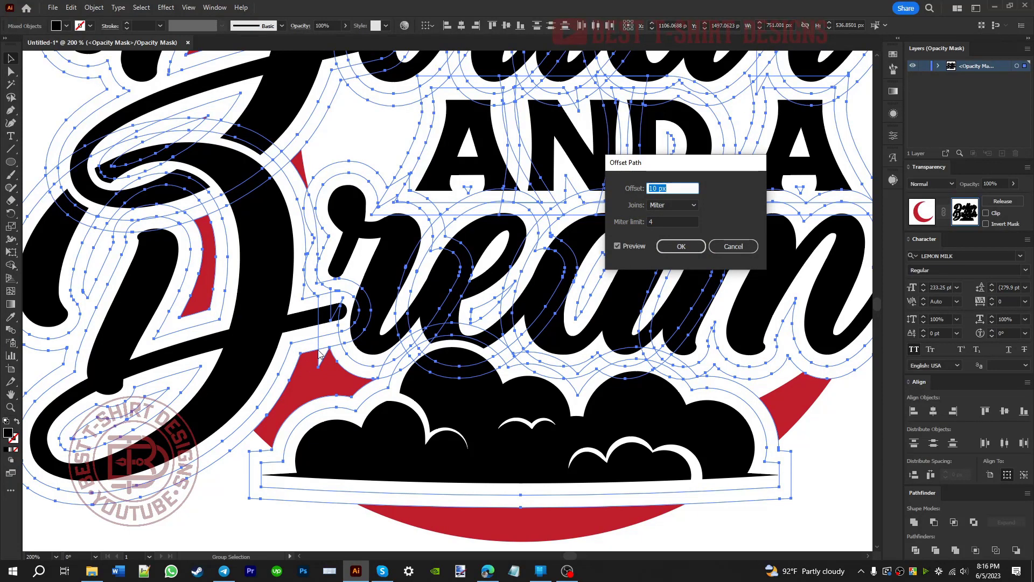
click(690, 205)
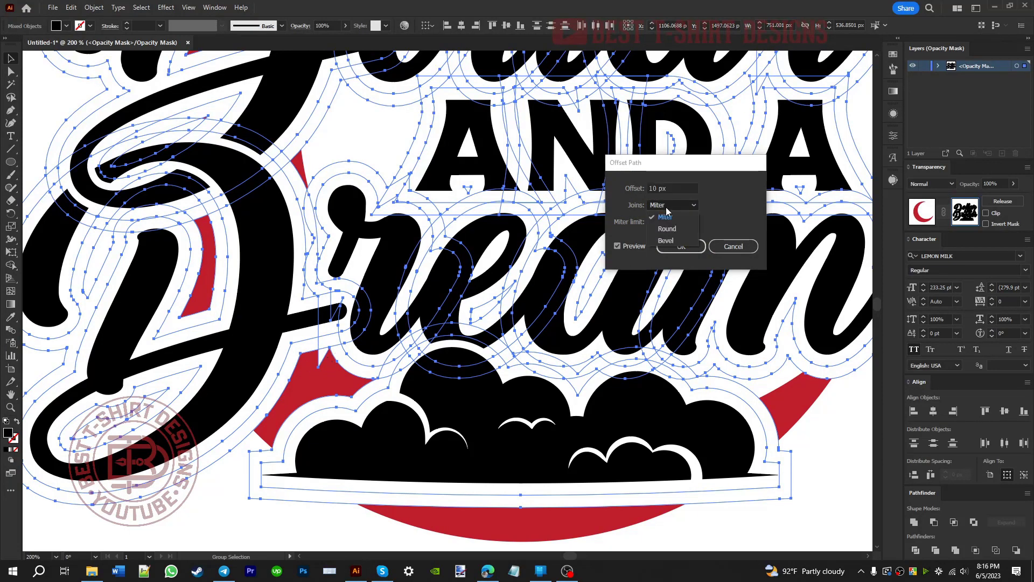
click(671, 226)
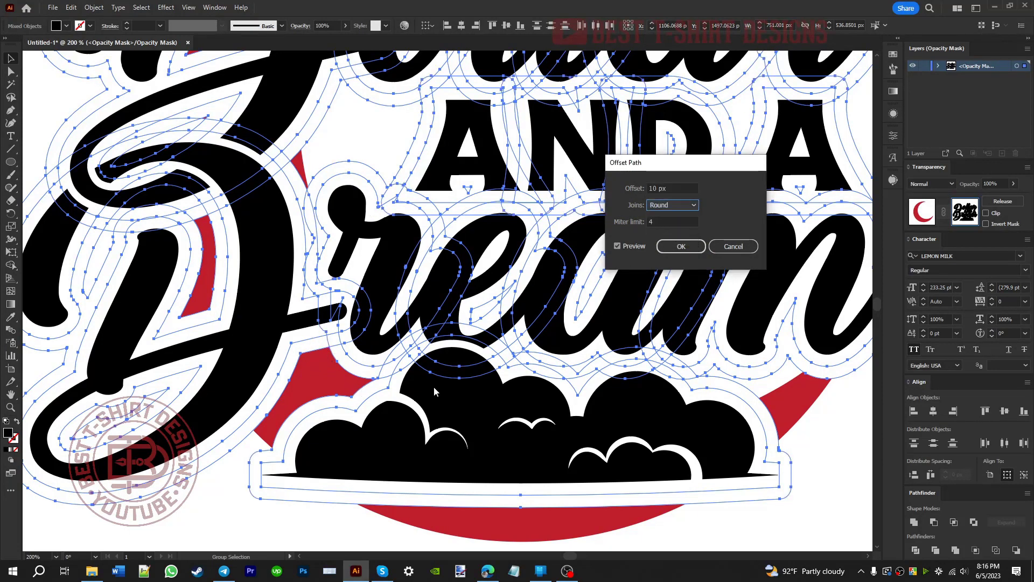
click(668, 246)
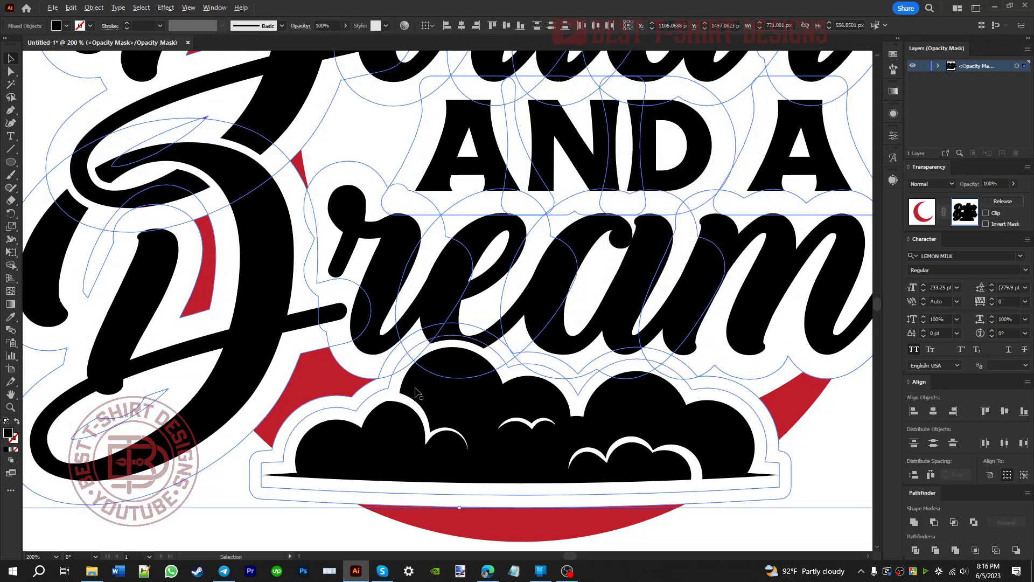
scroll(417, 389, down, 2)
click(691, 443)
scroll(496, 443, down, 1)
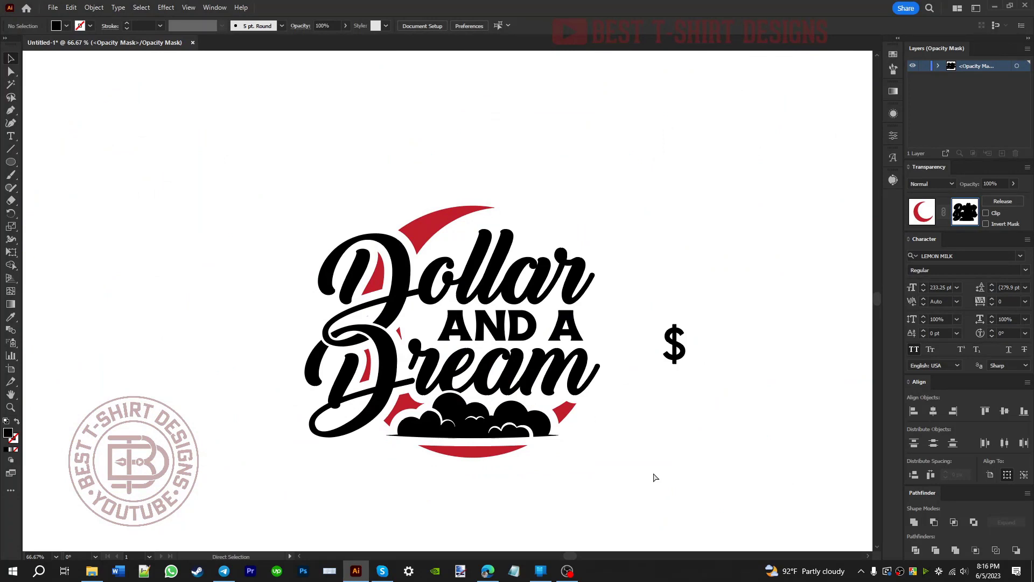
Step: Undo the additional mask offset and return from opacity mask editing to the normal artwork
key(ctrl+a)
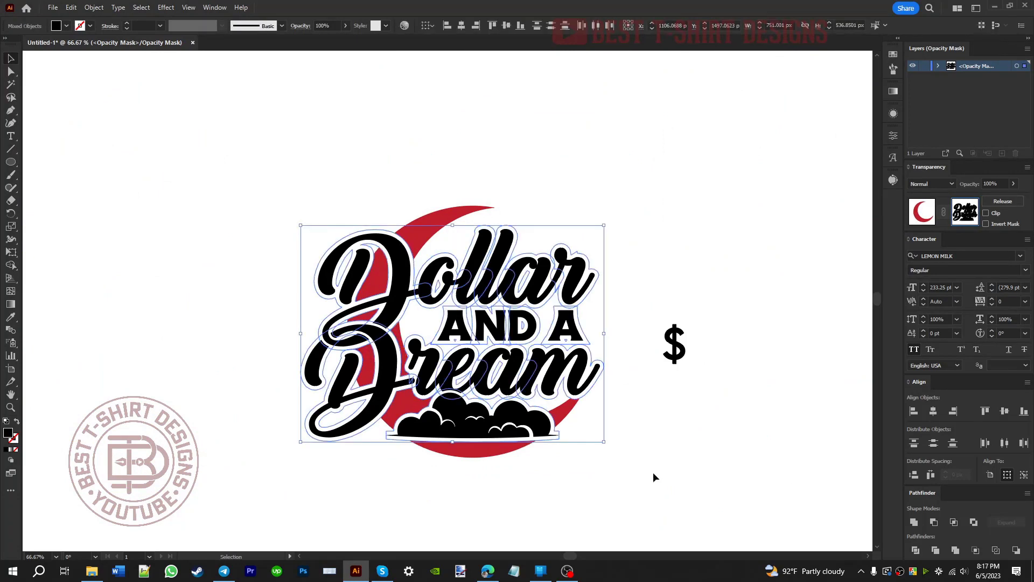
click(653, 478)
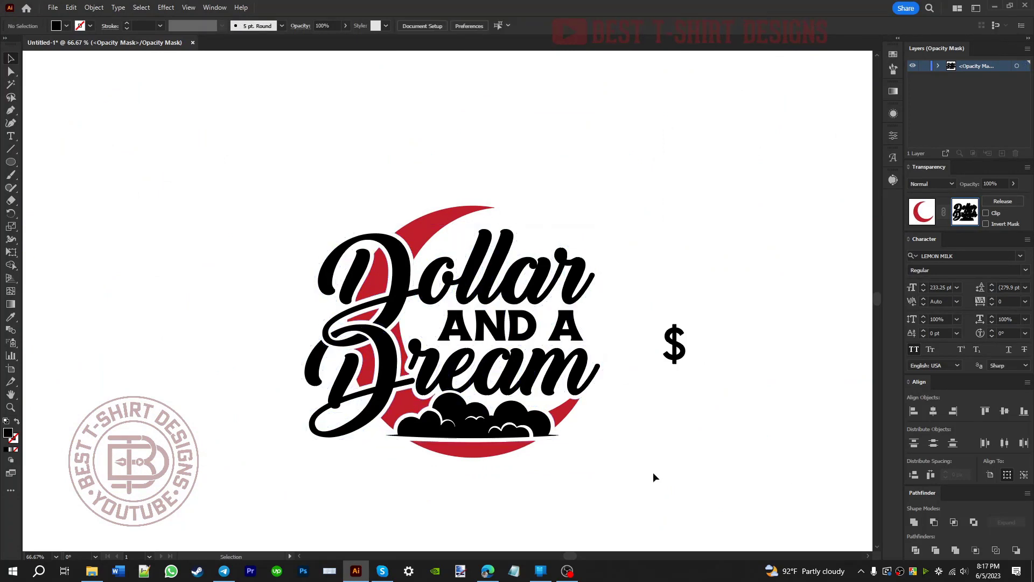
click(924, 213)
click(580, 198)
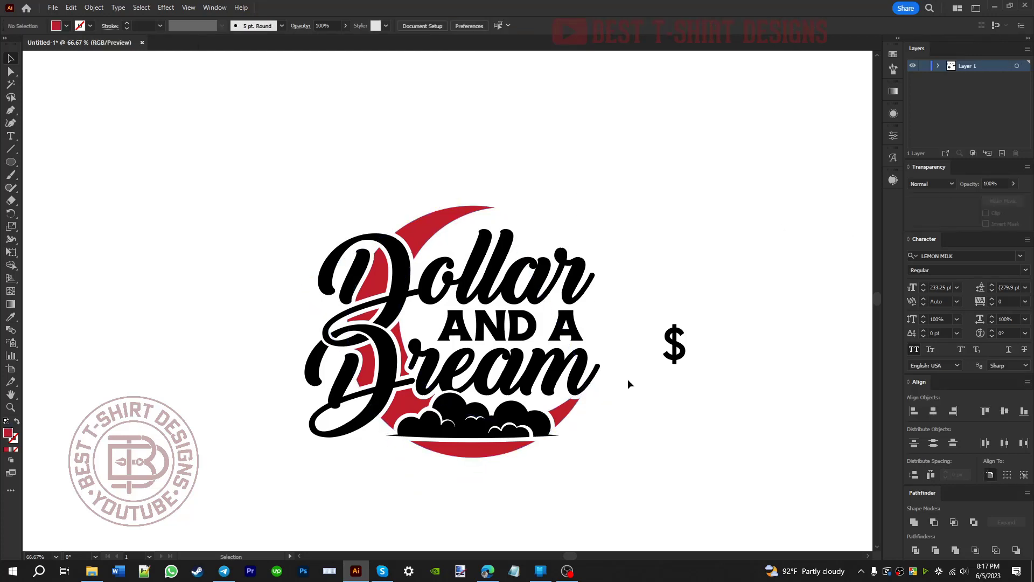
Step: Place small dollar sign copies around the lettering, then reflect the one before "AND" and enlarge it to about 57 by 71 px
scroll(628, 379, up, 1)
drag(695, 323, 326, 294)
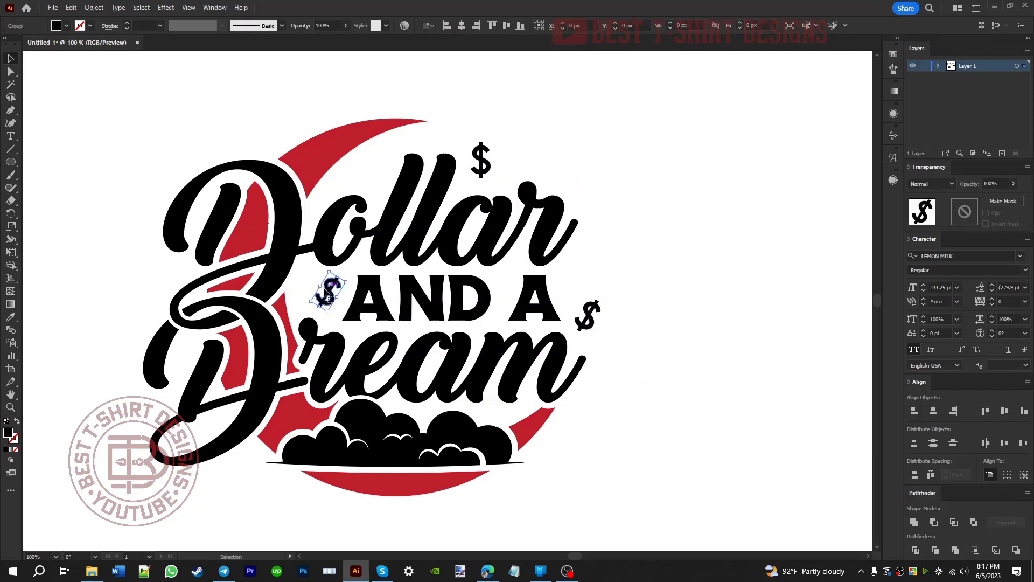
key(o)
key(Return)
click(519, 354)
click(670, 295)
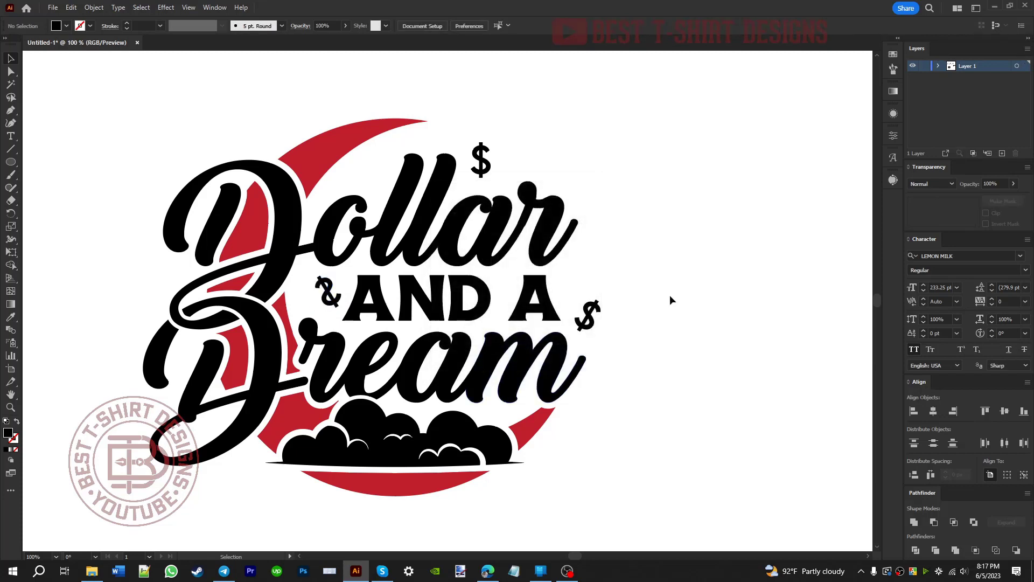
drag(327, 293, 339, 292)
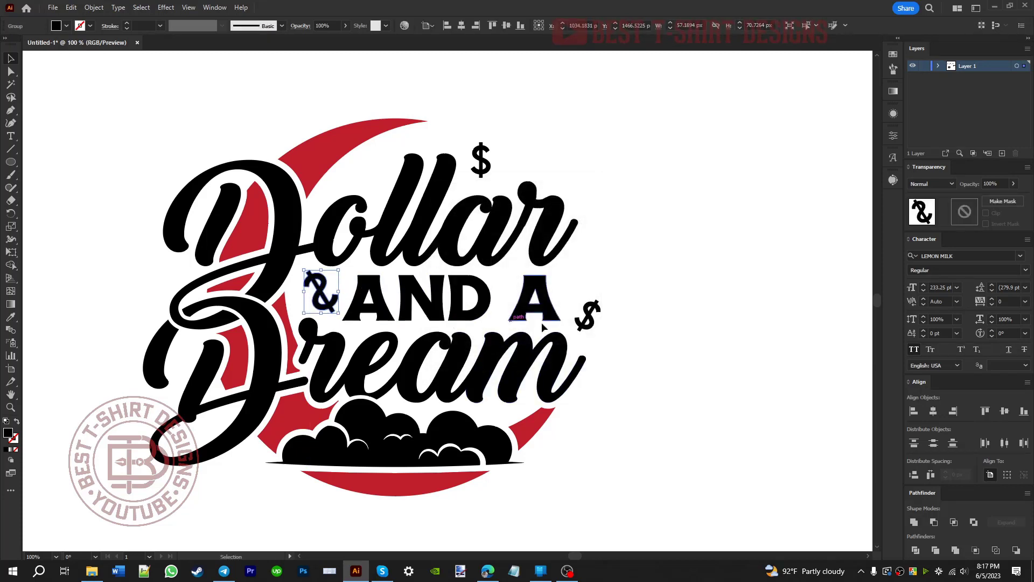
Step: Delete the tilted dollar sign after the final "A" of the middle line
click(590, 322)
drag(588, 322, 594, 431)
key(Delete)
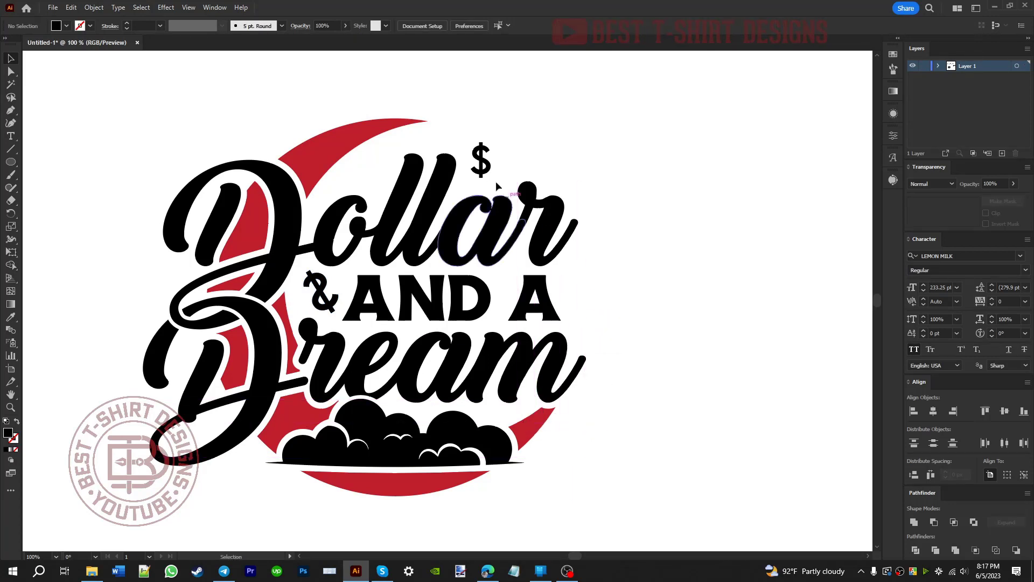
Step: Enlarge and tilt the dollar sign above "Dollar", and place a smaller mirrored copy above the letter "o"
click(483, 154)
drag(483, 139, 368, 178)
click(599, 253)
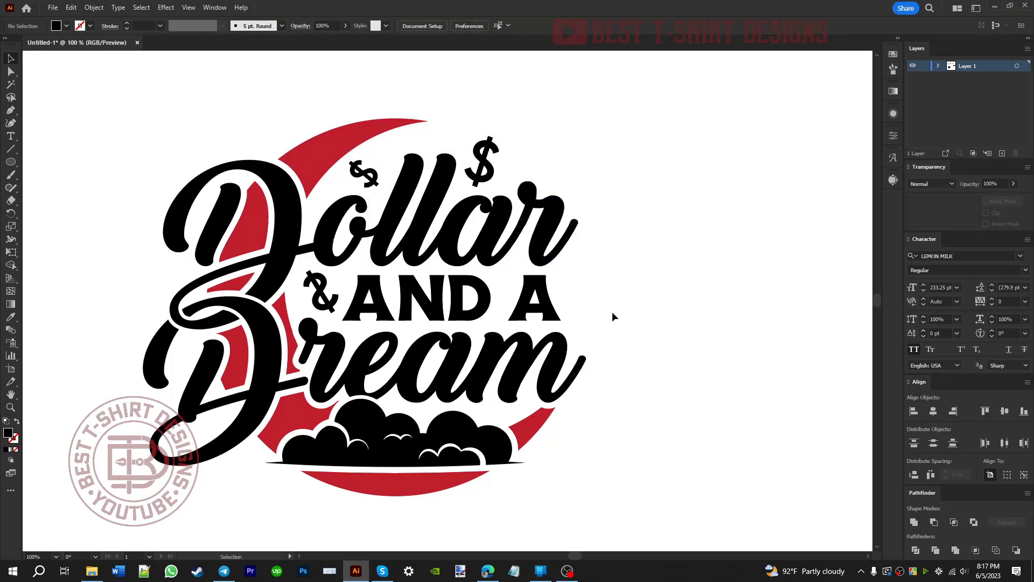
Step: Draw a narrow vertical black ellipse about 6 by 73 px in the empty space beside the lettering
drag(617, 327, 607, 339)
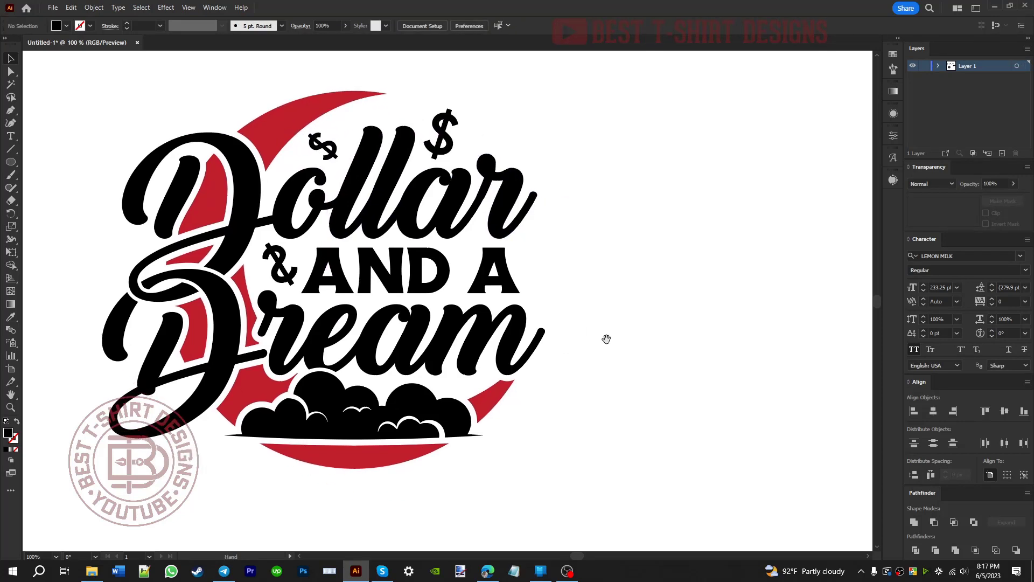
click(11, 162)
scroll(746, 305, up, 1)
mouse_move(580, 207)
mouse_down()
mouse_move(586, 283)
mouse_move(544, 231)
mouse_up()
key(v)
key(a)
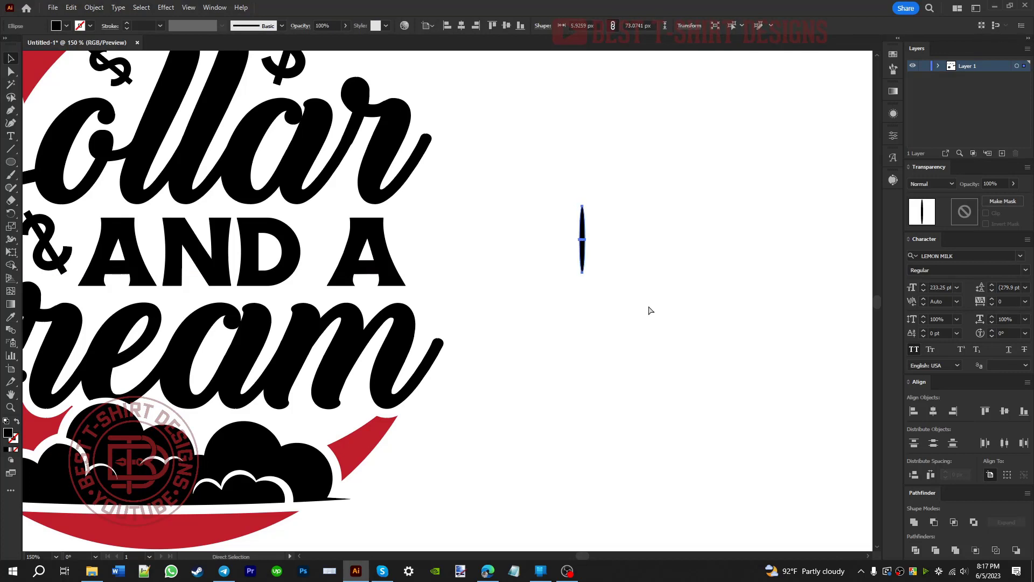
key(v)
Step: Make a copy of the ellipse rotated by 90° about its center and unite both ellipses into one cross shape
scroll(590, 205, up, 3)
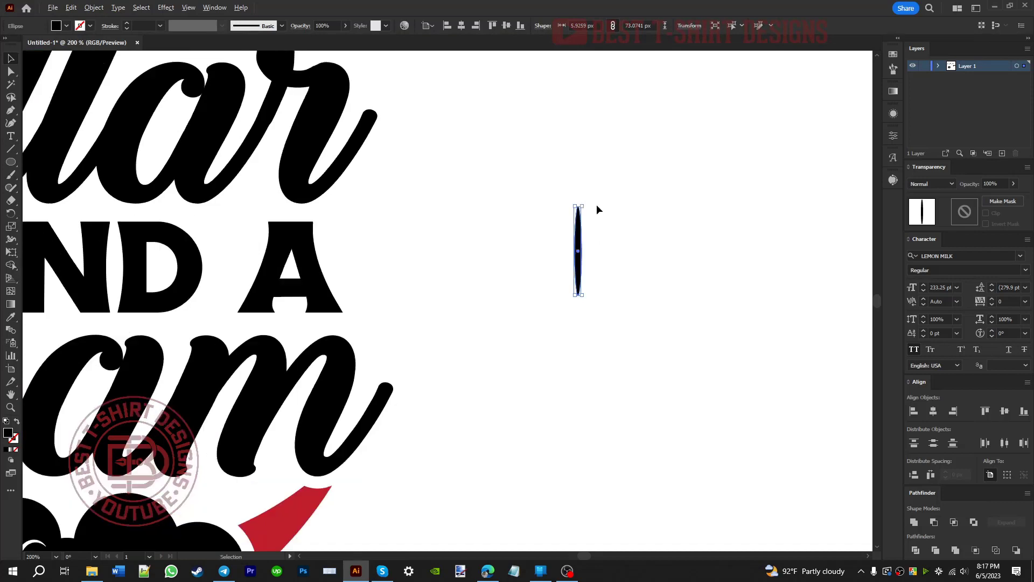
drag(570, 388, 654, 288)
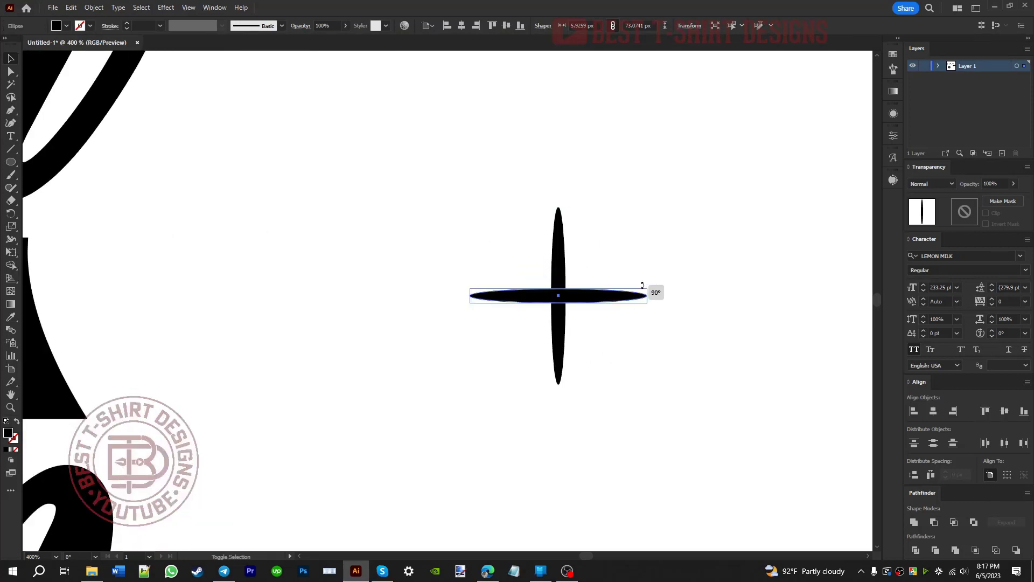
click(614, 351)
drag(543, 265, 743, 453)
click(914, 522)
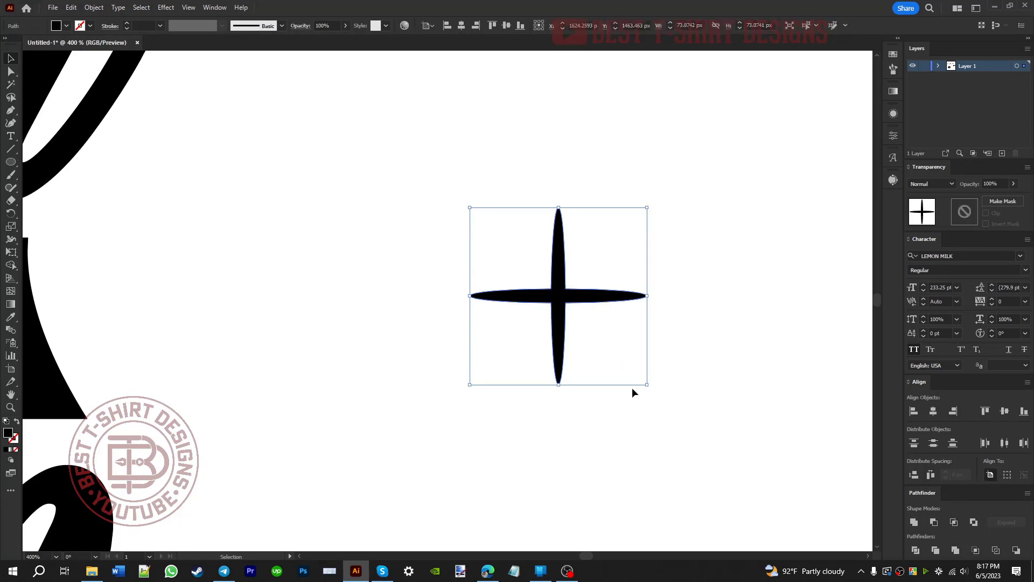
Step: Round the four inner corners of the cross to turn it into a four-pointed sparkle
key(a)
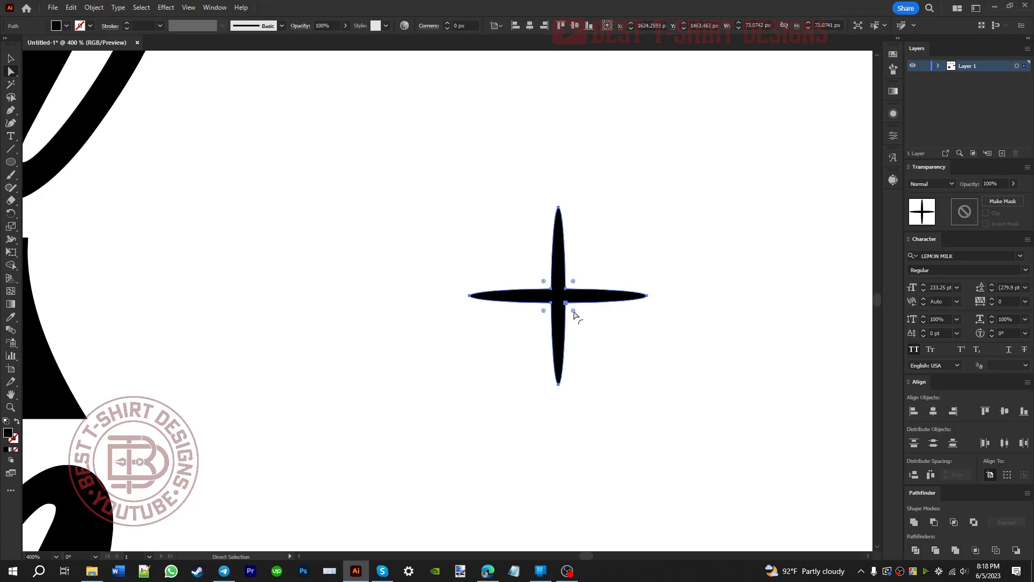
drag(573, 311, 561, 346)
key(v)
click(693, 366)
Step: Scale the sparkle down beside the final "A" and add two smaller copies, forming a cluster about 59 by 62 px
scroll(693, 367, down, 4)
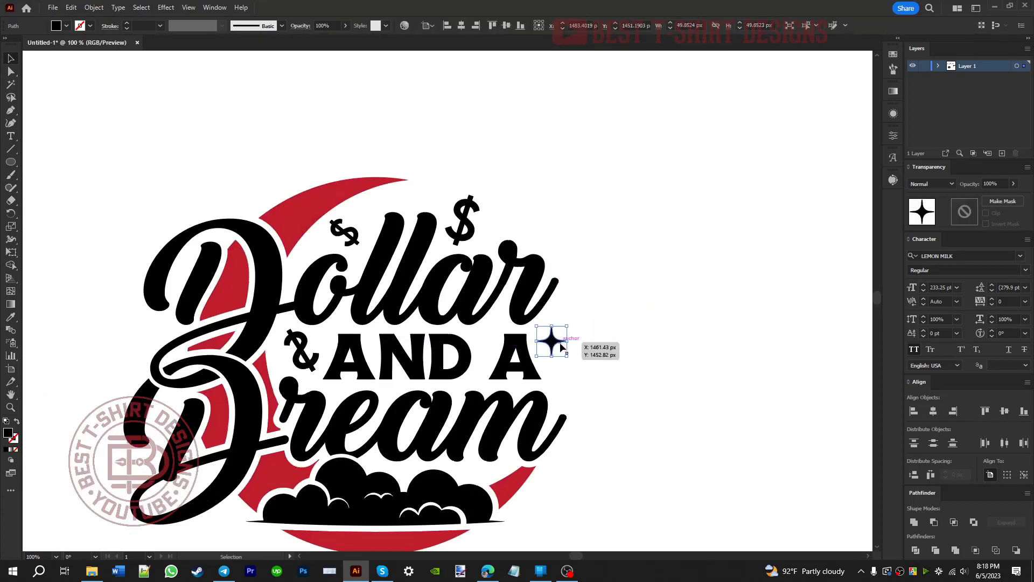
scroll(588, 375, up, 3)
drag(484, 284, 510, 242)
drag(586, 348, 480, 247)
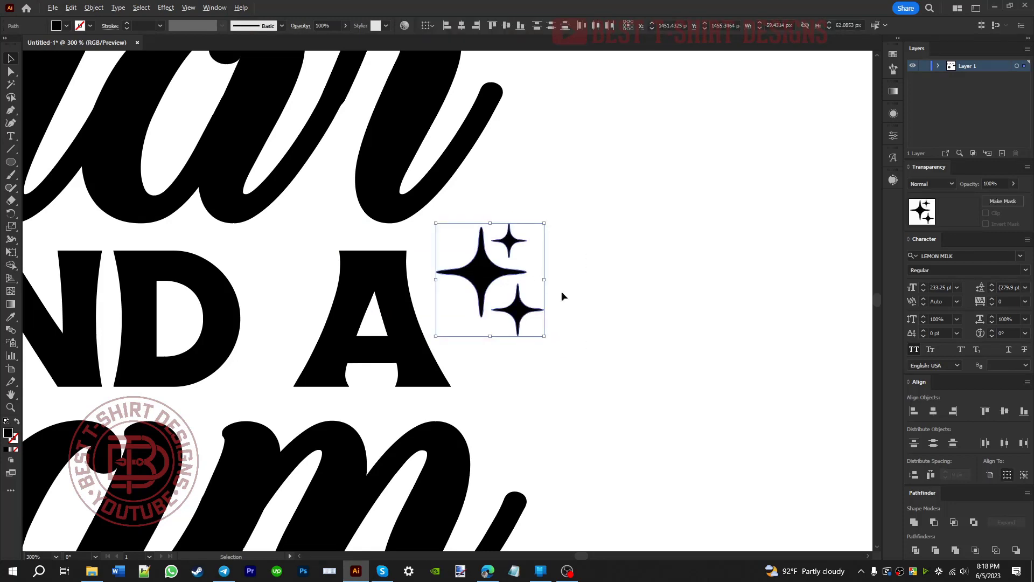
Step: Nudge the three sparkles closer to the final "A" and group them
scroll(566, 296, down, 2)
drag(528, 286, 525, 291)
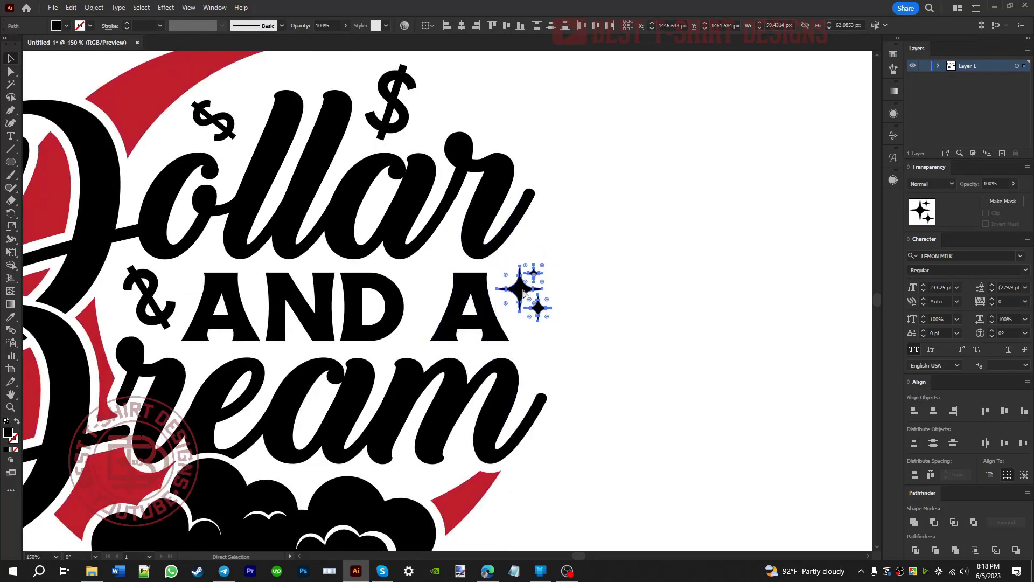
key(ctrl+g)
shift+click(543, 399)
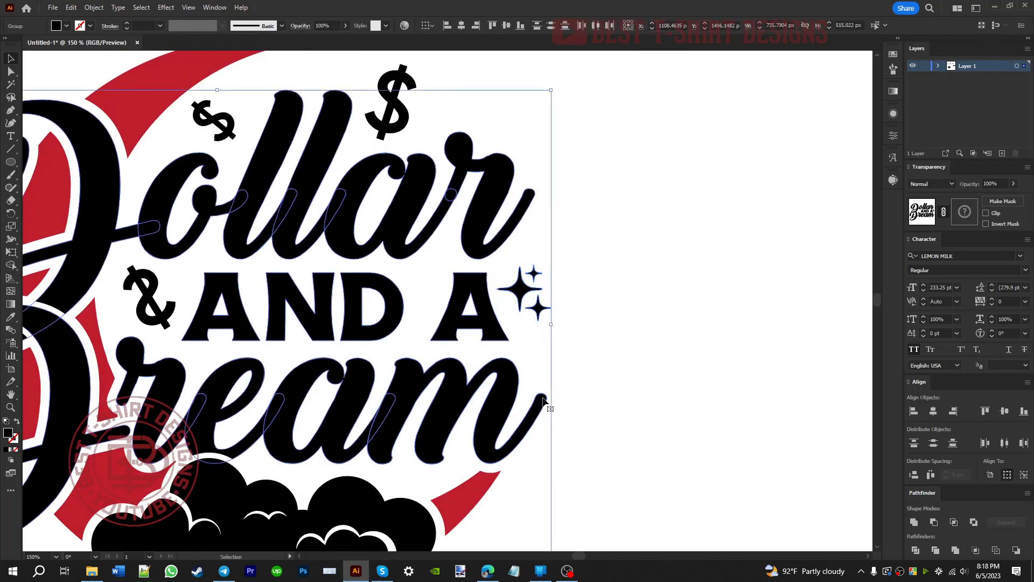
click(606, 387)
Step: Move the large dollar sign out of the design and place a copy of the sparkle group in its spot above "Dollar"
key(ctrl+minus)
key(ctrl+minus)
click(535, 318)
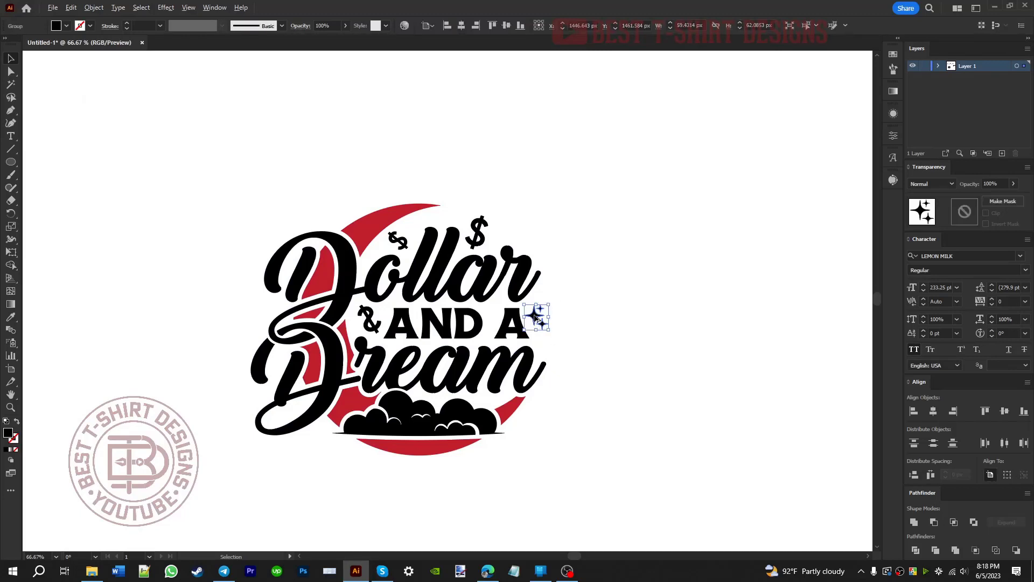
drag(536, 317, 662, 330)
drag(528, 214, 478, 237)
click(573, 248)
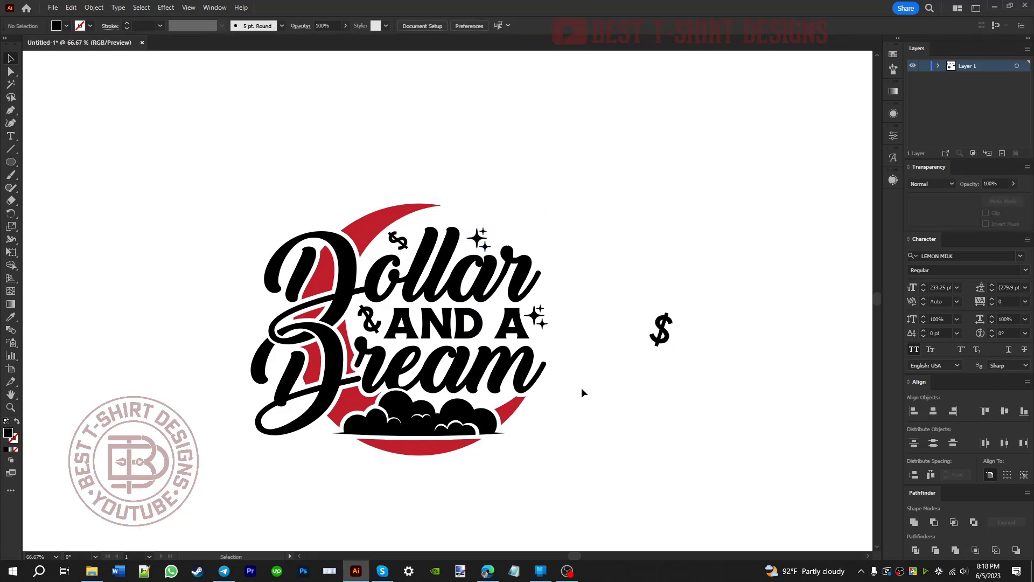
Step: Move the spare dollar sign onto the "D" of "AND" and delete it
scroll(474, 325, up, 1)
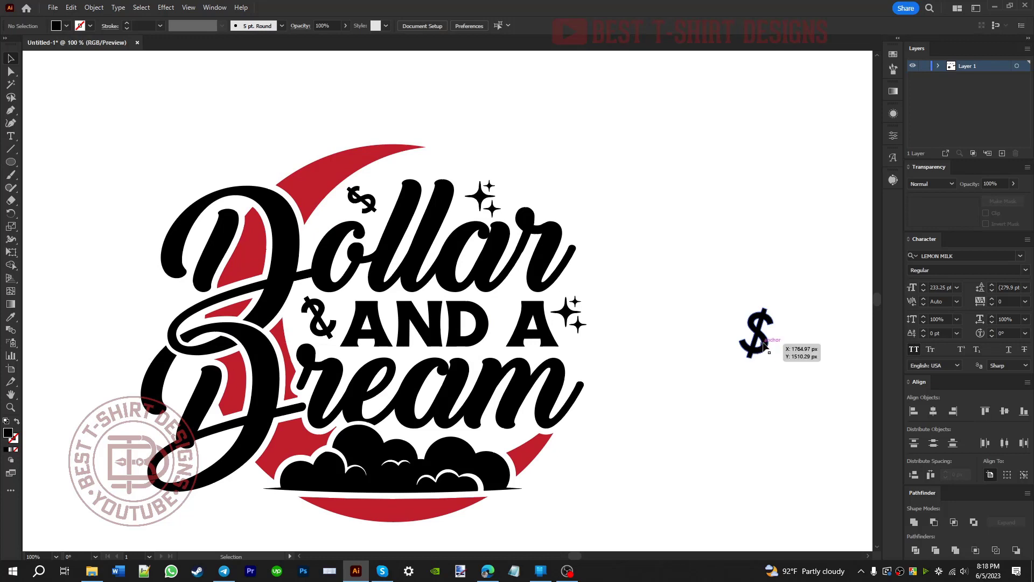
drag(761, 341, 477, 326)
scroll(473, 306, up, 2)
key(Delete)
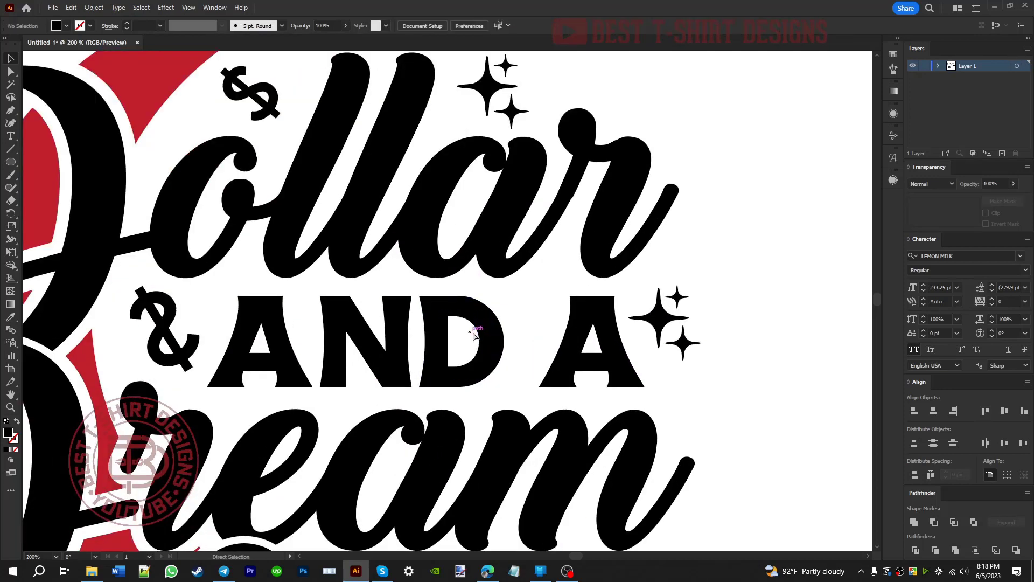
Step: Isolate the "AND A" lettering group and fill the hole of the "D" in "AND" with the Shape Builder
double_click(489, 334)
click(490, 332)
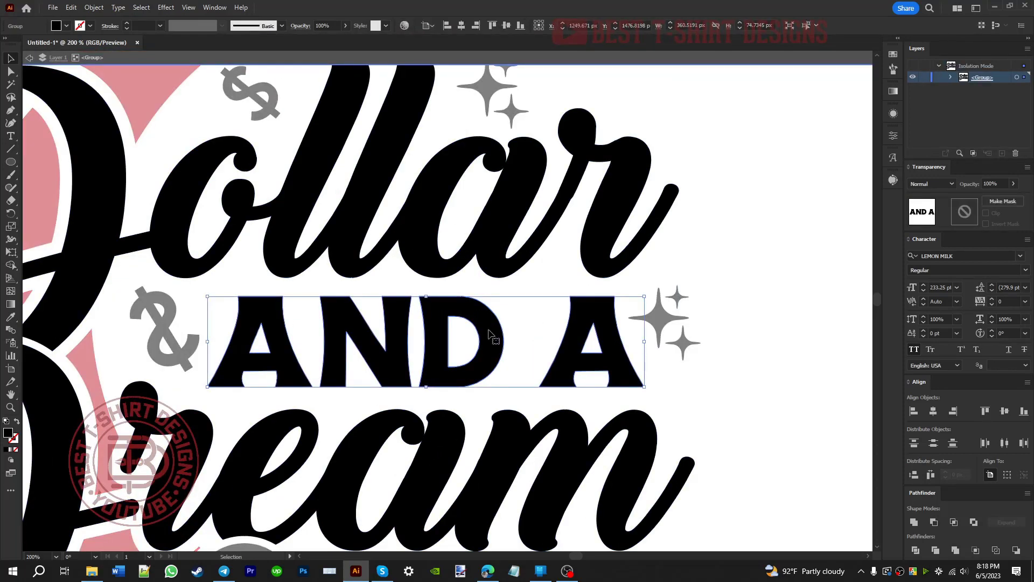
key(shift+m)
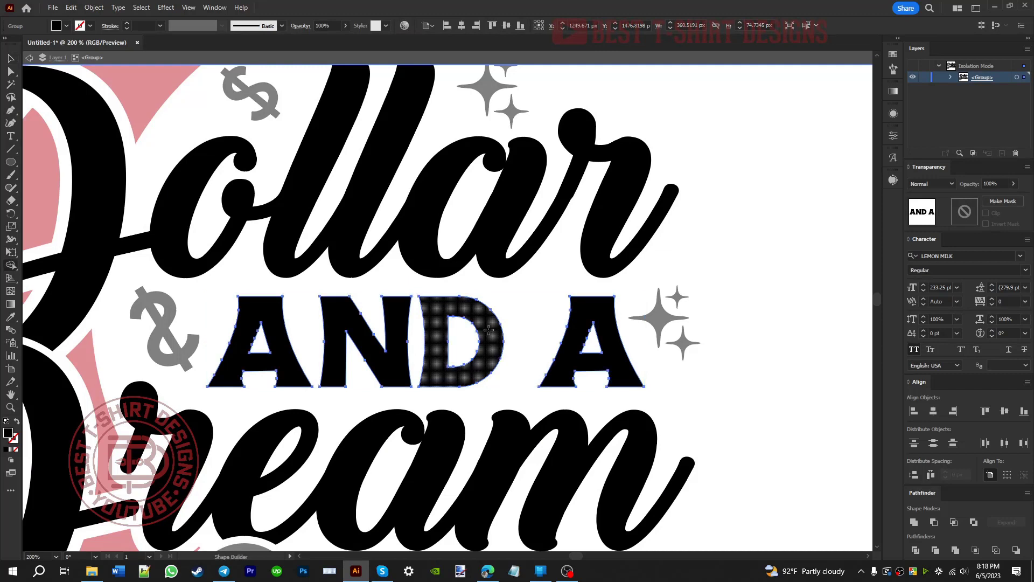
drag(488, 331, 462, 335)
key(v)
click(536, 331)
Step: Create a non-clipping opacity mask on the "AND A" group and paste the dollar sign into it over the "D"
click(483, 344)
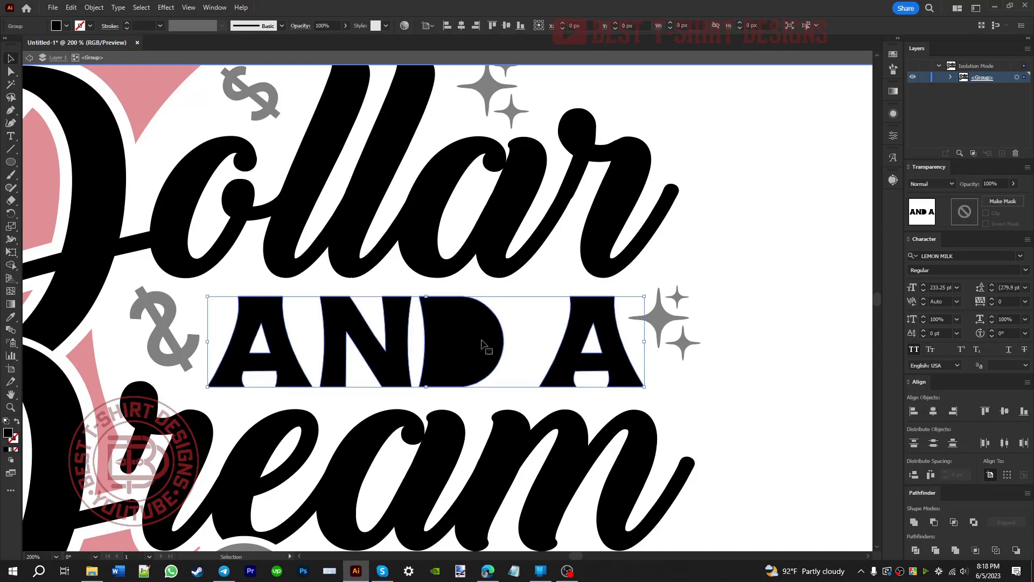
double_click(962, 223)
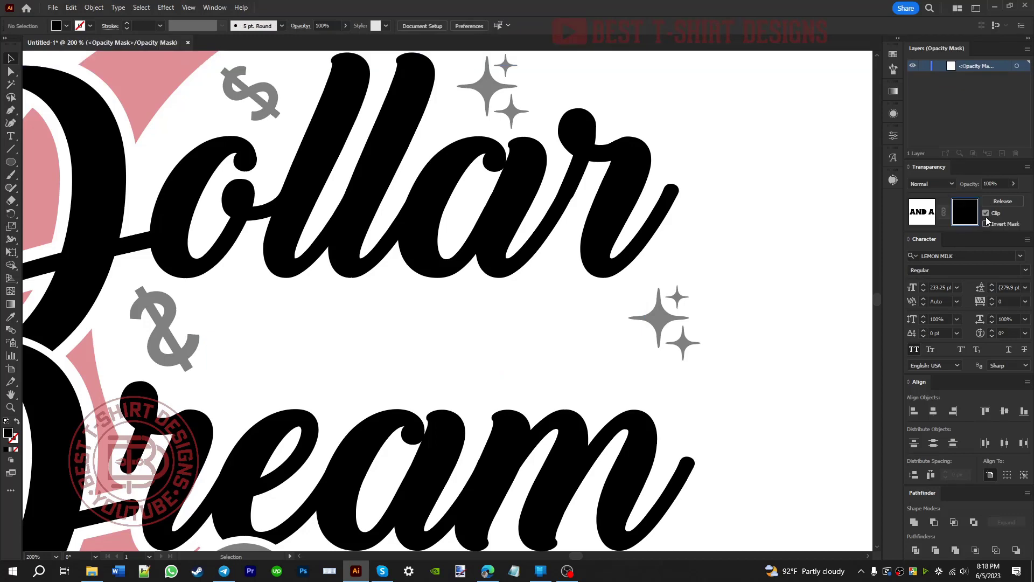
click(986, 213)
key(ctrl+f)
drag(451, 360, 452, 359)
key(ctrl+equal)
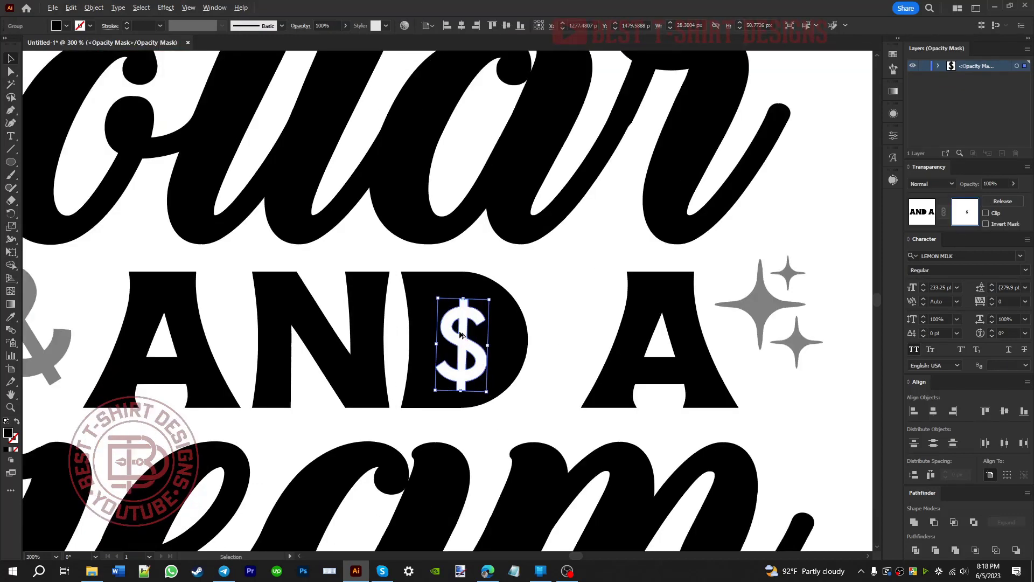
Step: Enlarge the masked dollar sign to span the full height of the "D", nudge it slightly left, and leave mask and isolation editing
drag(465, 298, 465, 268)
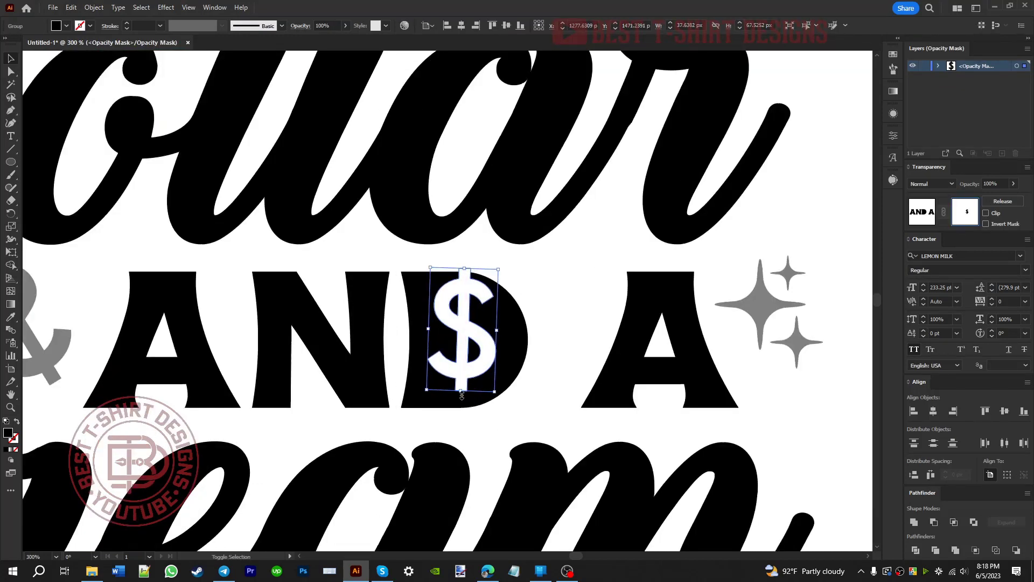
drag(460, 393, 461, 413)
click(571, 405)
click(490, 378)
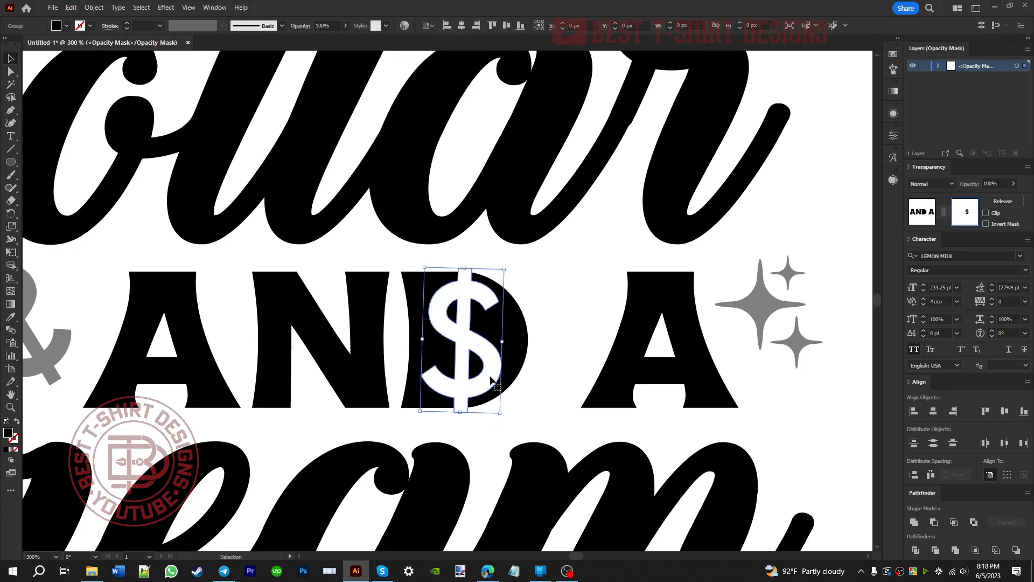
key(Left)
click(584, 356)
key(ctrl+minus)
key(ctrl+minus)
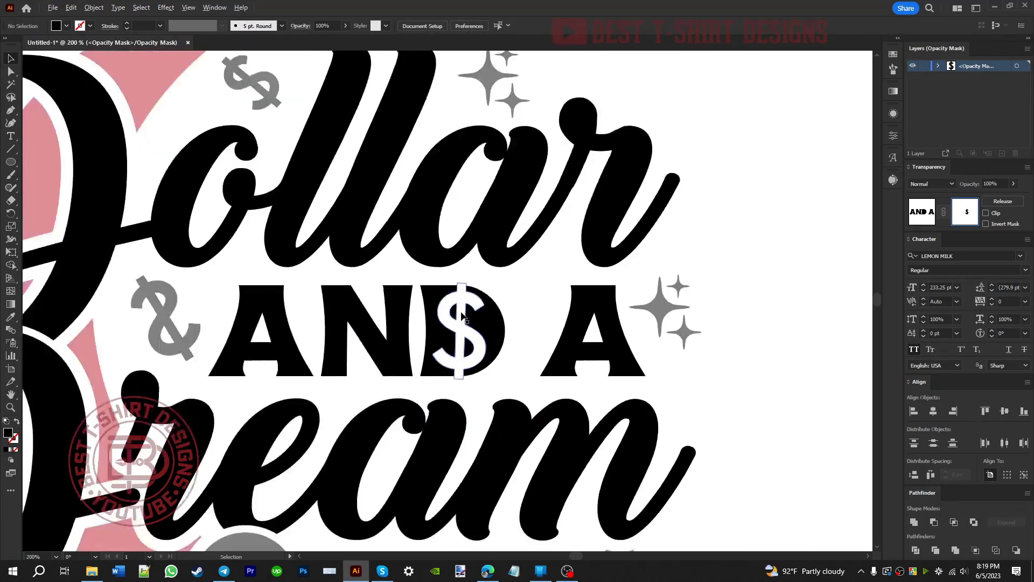
click(923, 212)
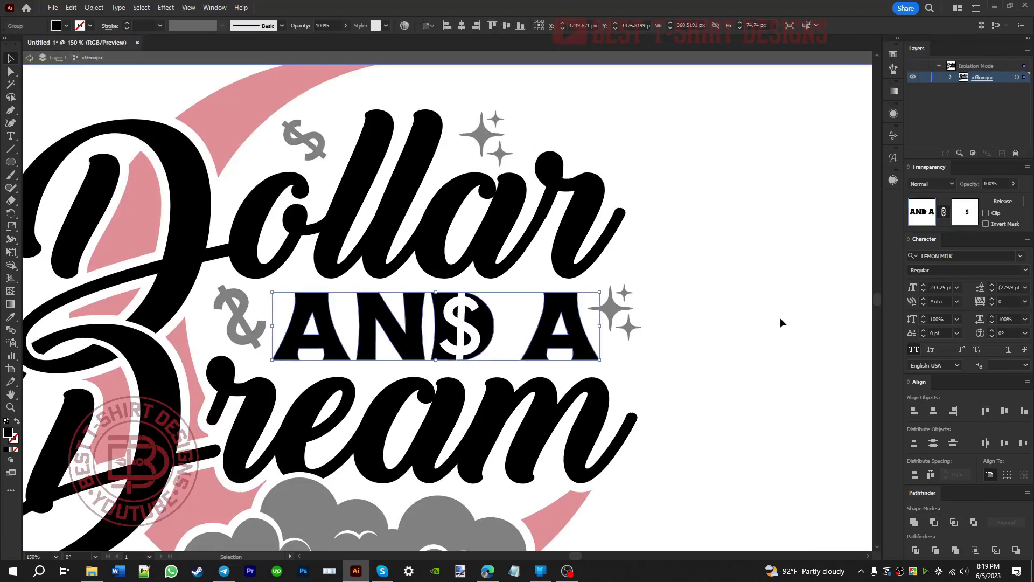
click(513, 325)
key(ctrl+minus)
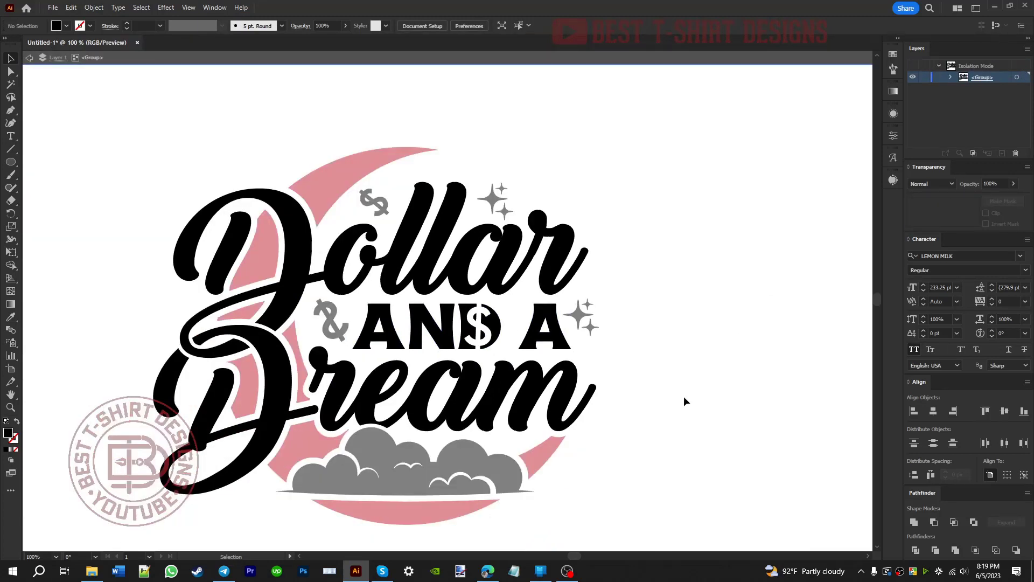
double_click(658, 405)
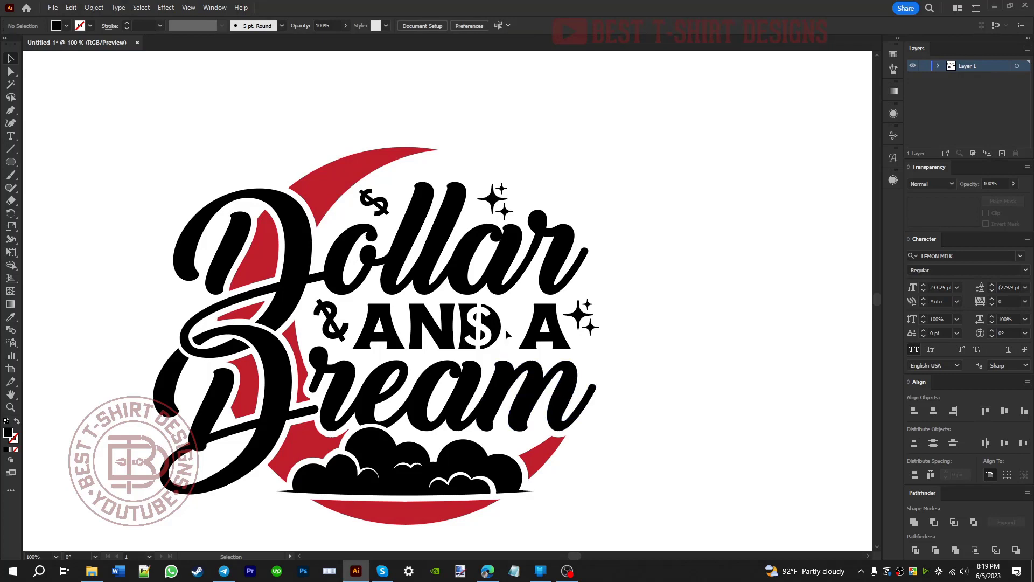
Step: Move the sparkle group from above "Dollar" to the lower right of the moon, just under the cloud's right end
click(493, 199)
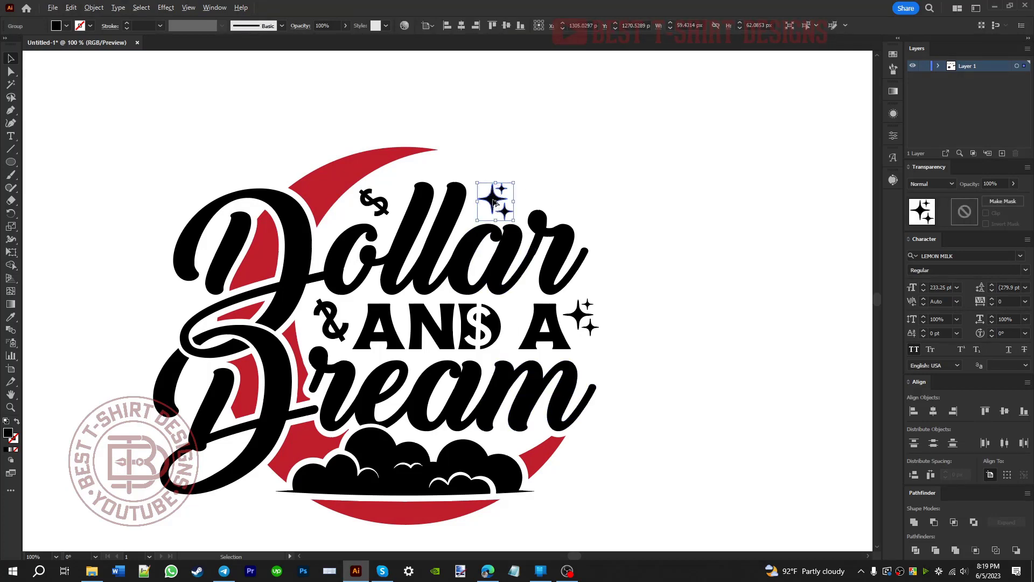
drag(493, 200, 505, 519)
click(580, 476)
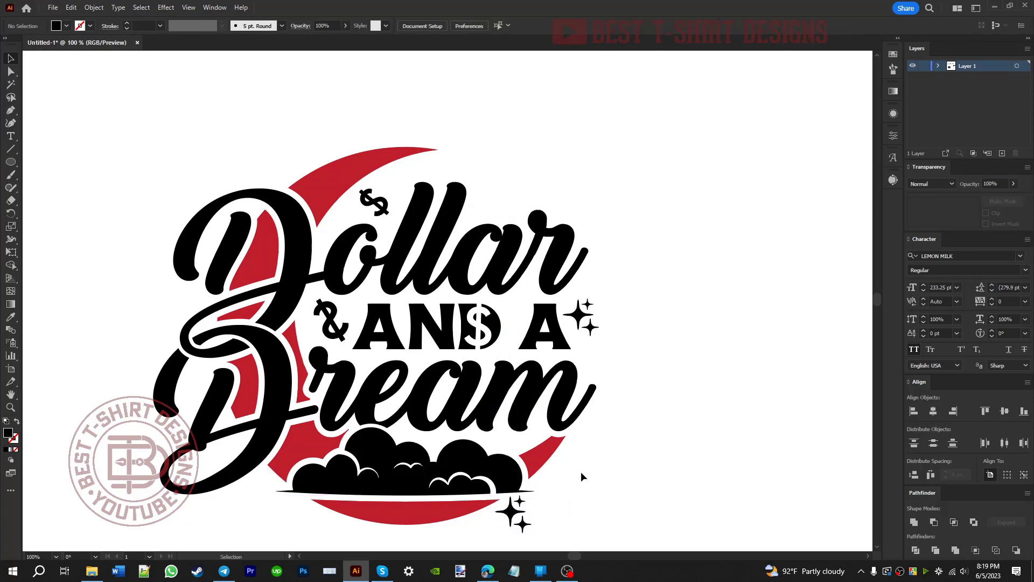
scroll(588, 461, down, 2)
click(546, 397)
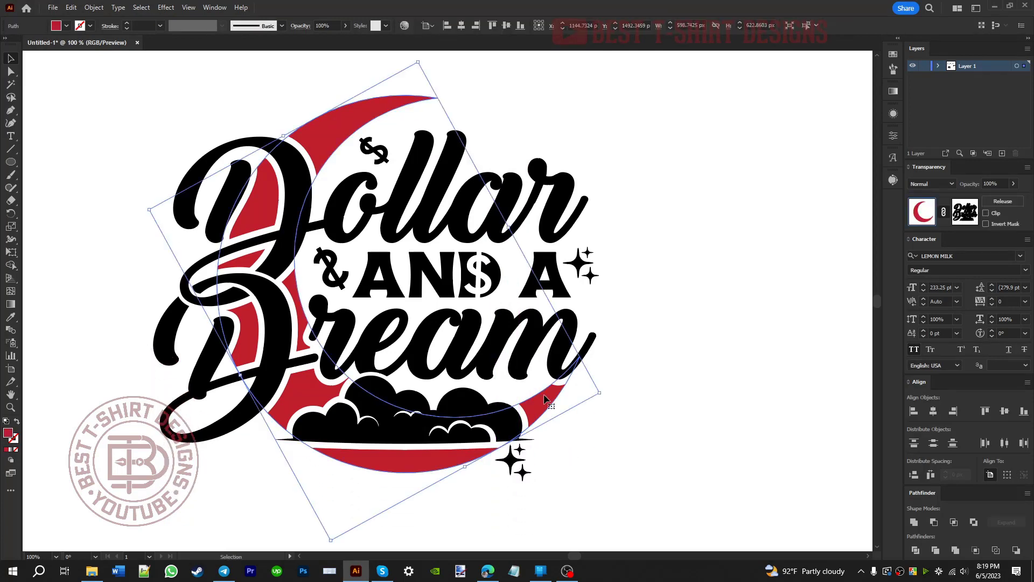
click(617, 433)
scroll(488, 406, down, 1)
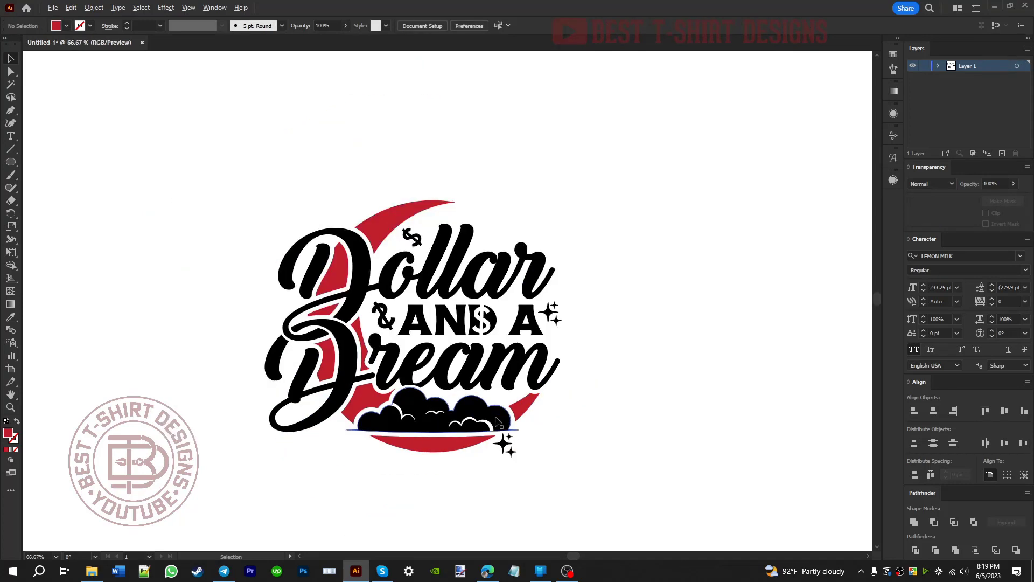
scroll(399, 362, up, 1)
scroll(401, 364, down, 1)
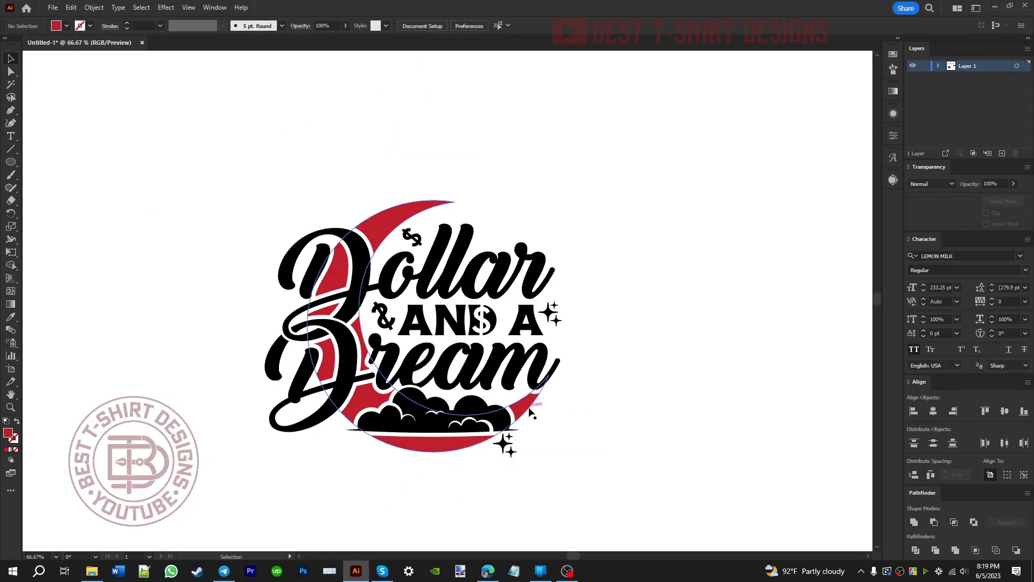
Step: Try recolouring the crescent moon with the black sampled from the lettering, then undo the colour change
click(524, 409)
key(i)
click(512, 355)
key(v)
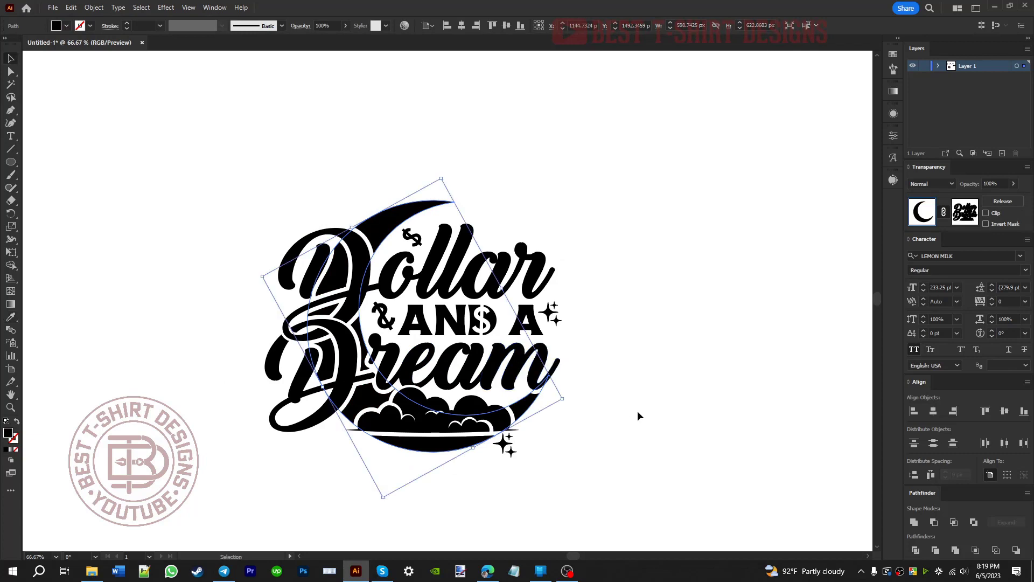
click(638, 410)
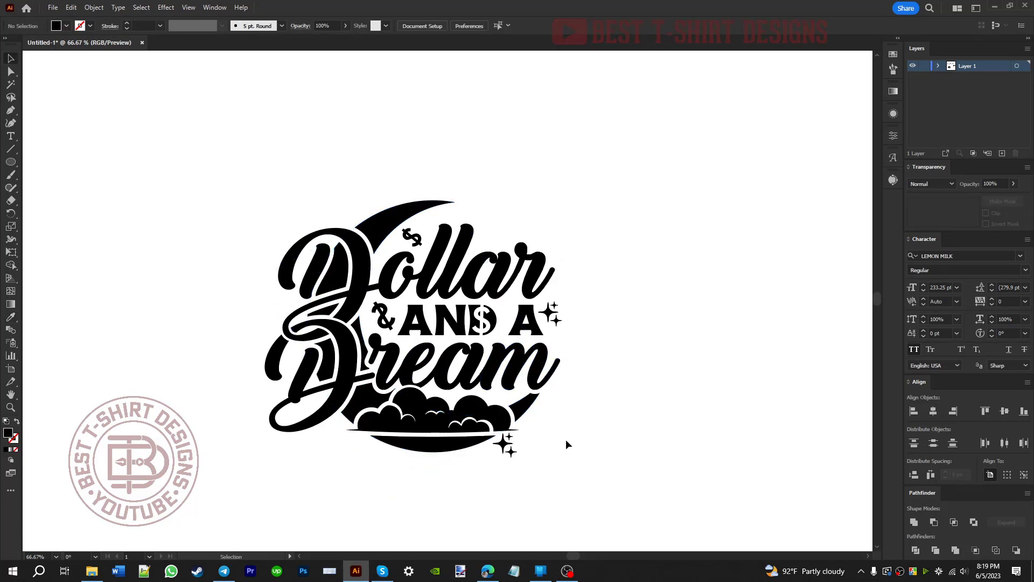
scroll(566, 438, up, 1)
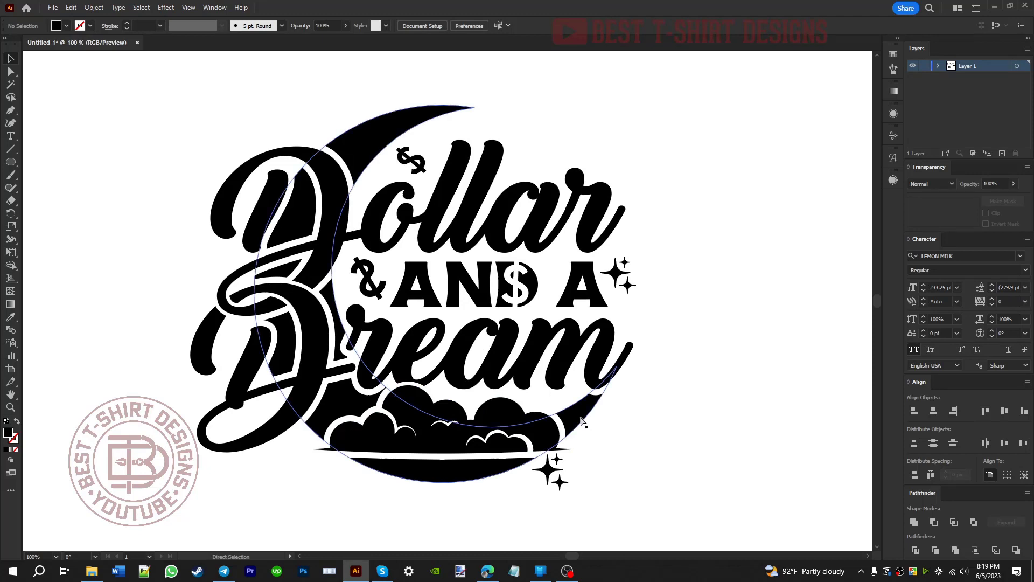
key(ctrl+z)
click(677, 457)
Step: Open the moon's opacity mask and draw freehand Pencil shapes over the interiors of the two large "D"s, selecting both
click(567, 418)
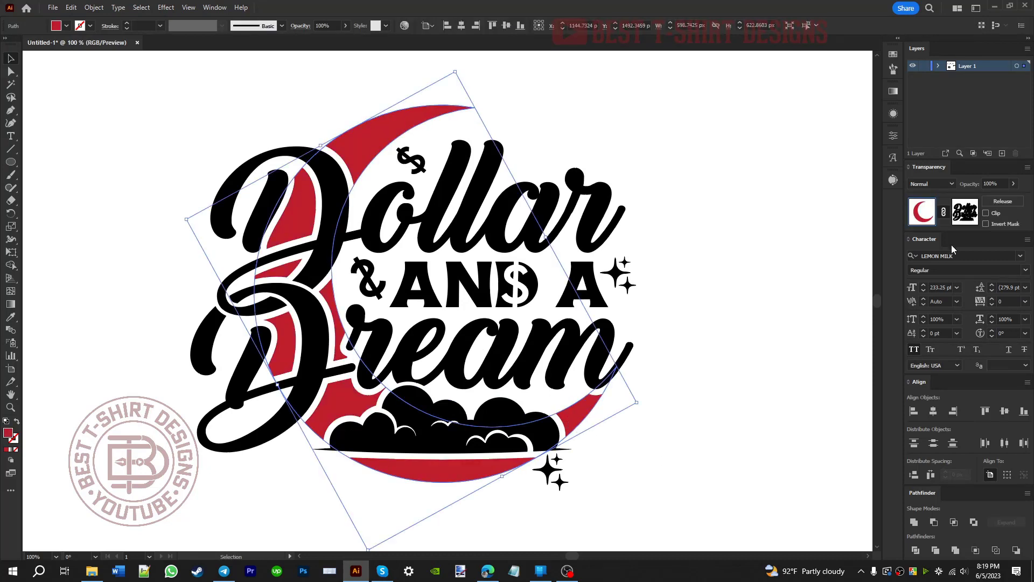
click(964, 216)
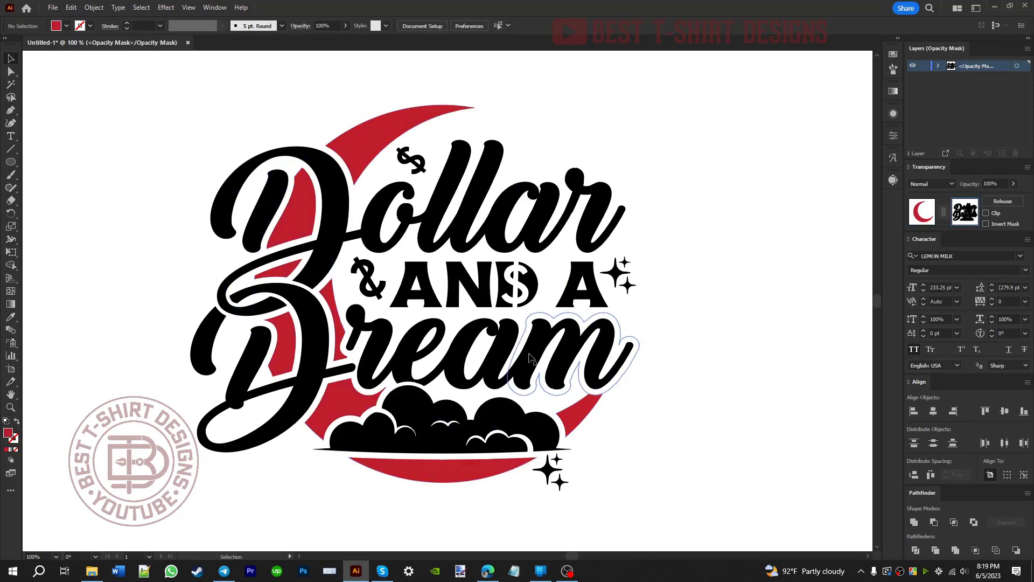
key(n)
mouse_move(300, 398)
mouse_down()
mouse_move(264, 288)
mouse_move(268, 404)
mouse_up()
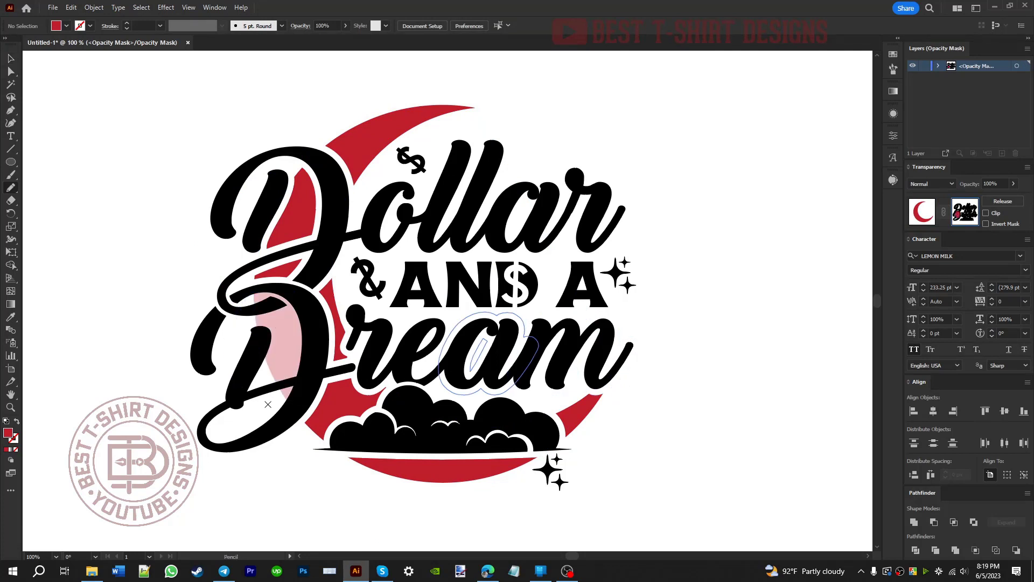
mouse_move(296, 295)
mouse_down()
mouse_move(325, 199)
mouse_move(314, 155)
mouse_move(246, 186)
mouse_move(249, 303)
mouse_up()
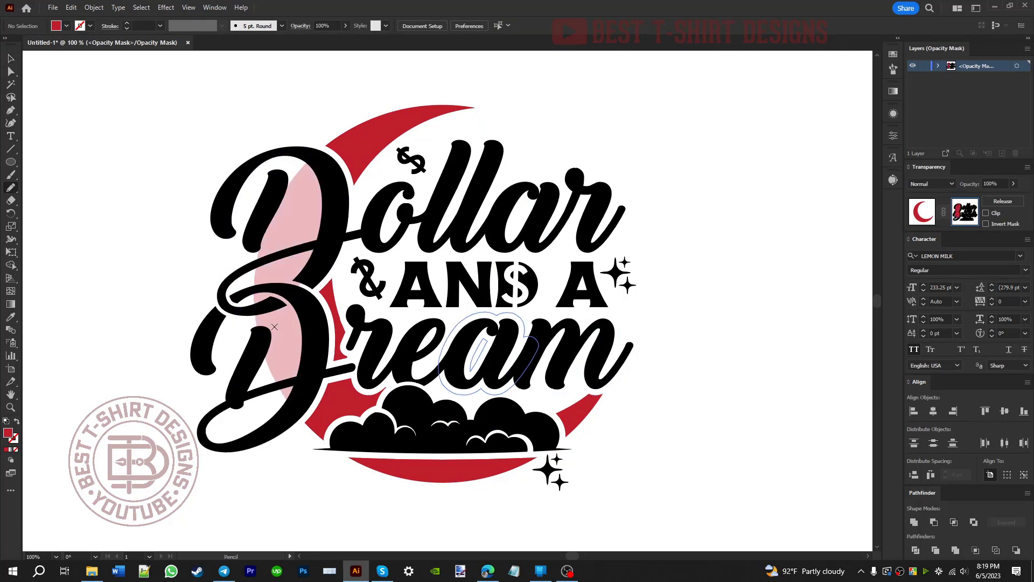
key(v)
shift+click(281, 339)
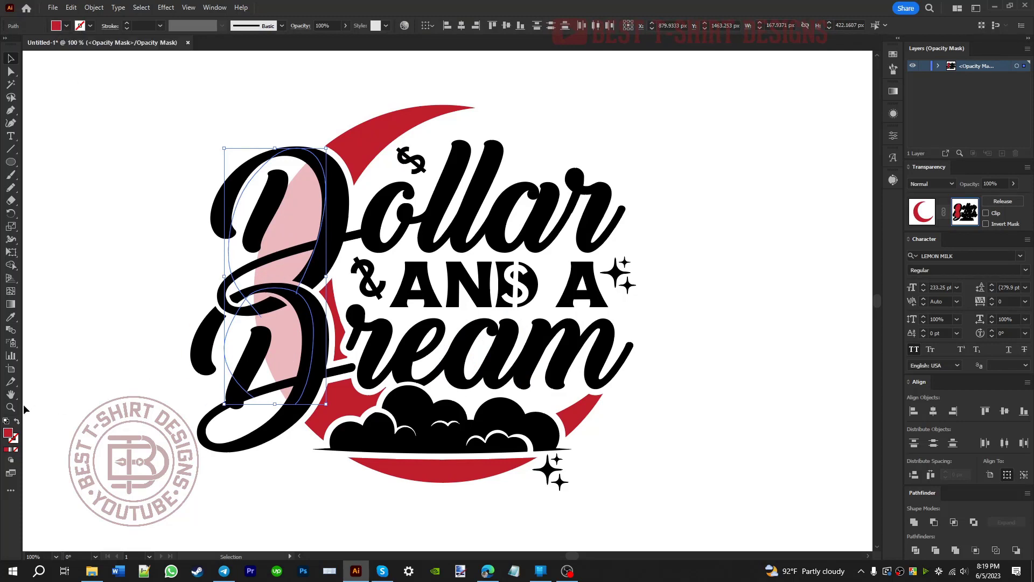
Step: Fill the two freehand mask shapes with black (000000) to hide the moon inside the two large "D"s
double_click(8, 433)
drag(398, 330, 361, 373)
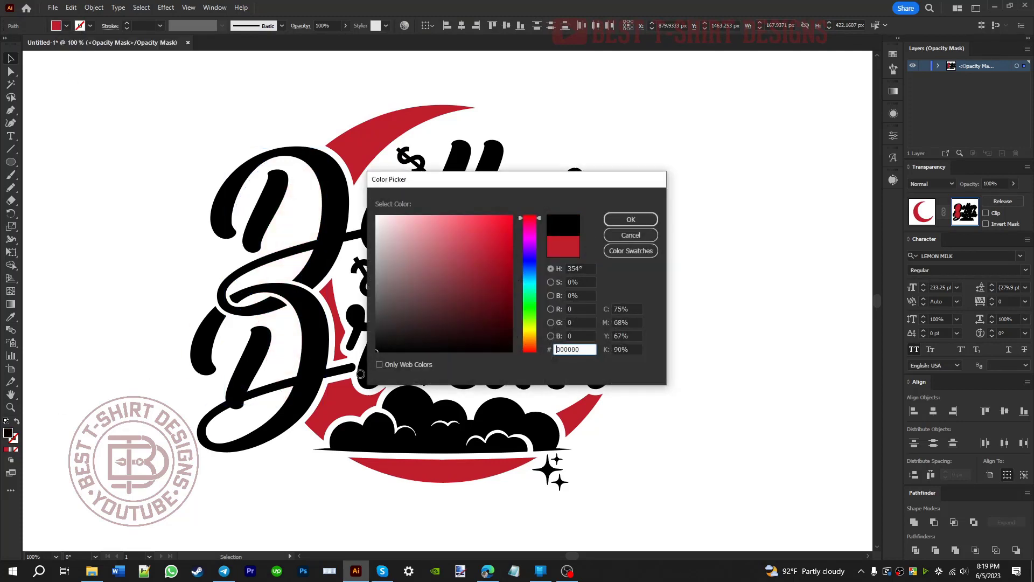
click(625, 220)
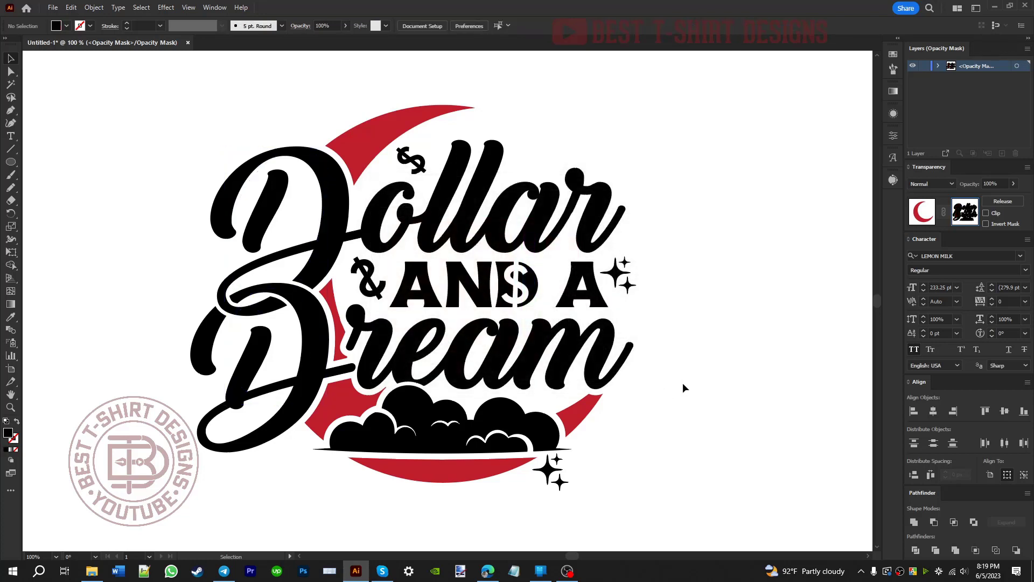
click(683, 383)
Step: Undo the freehand shapes in the moon's mask and return to the normal artwork
key(ctrl+minus)
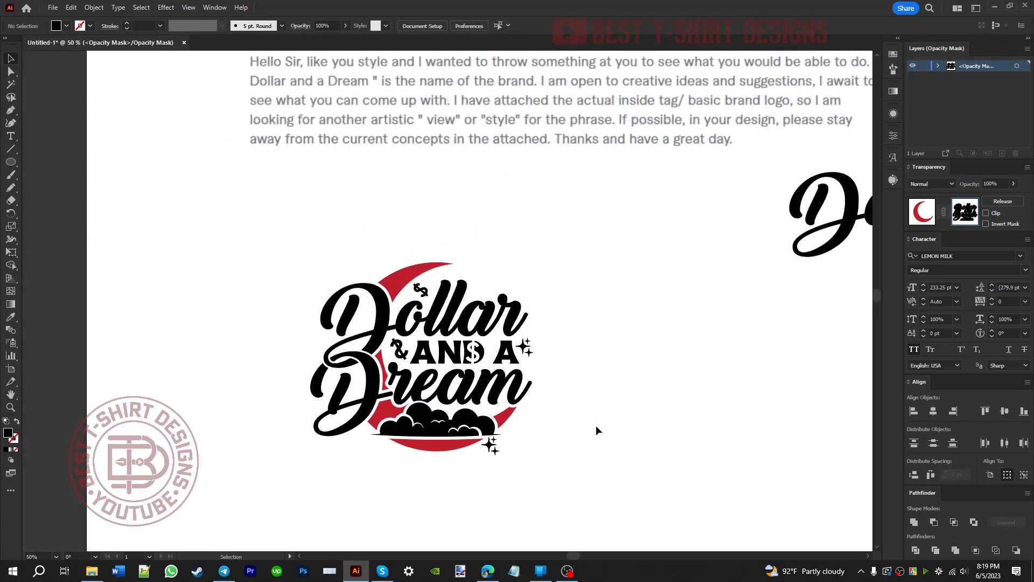
key(a)
key(ctrl+z)
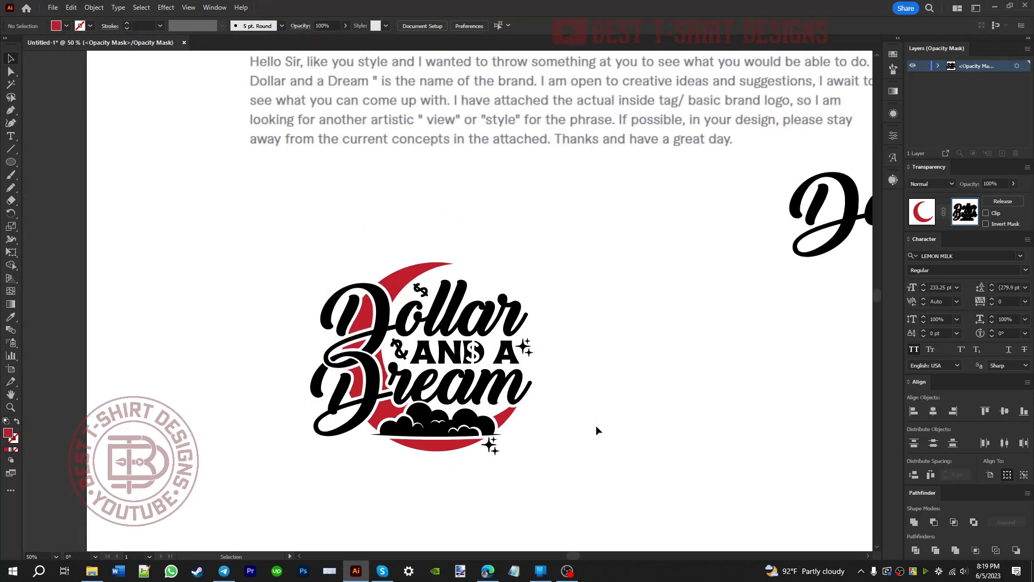
click(921, 218)
scroll(654, 413, down, 1)
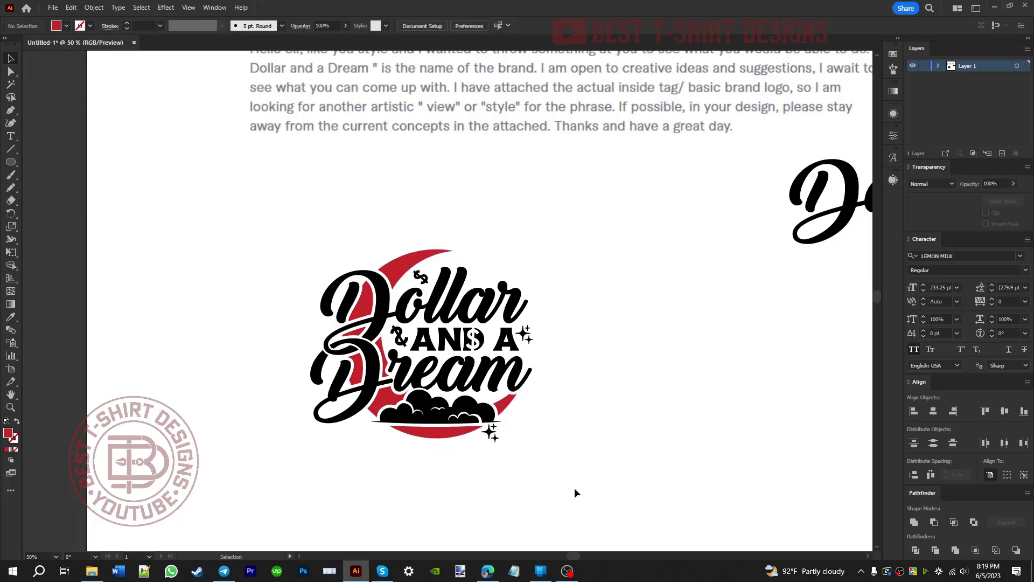
Step: Select the complete "Dollar and a Dream" design and group it
drag(575, 490, 233, 203)
key(ctrl+shift+a)
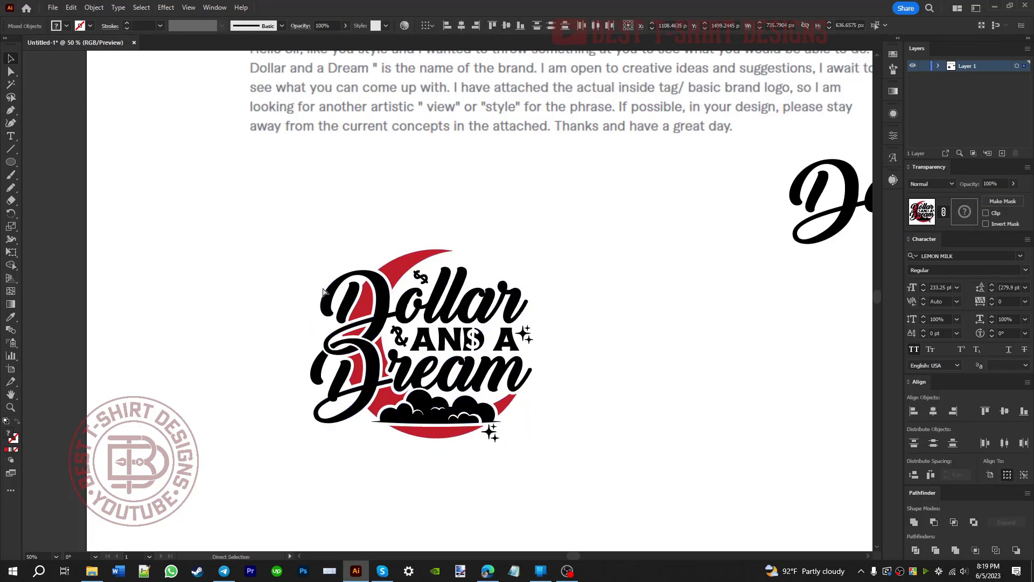
key(ctrl+z)
key(v)
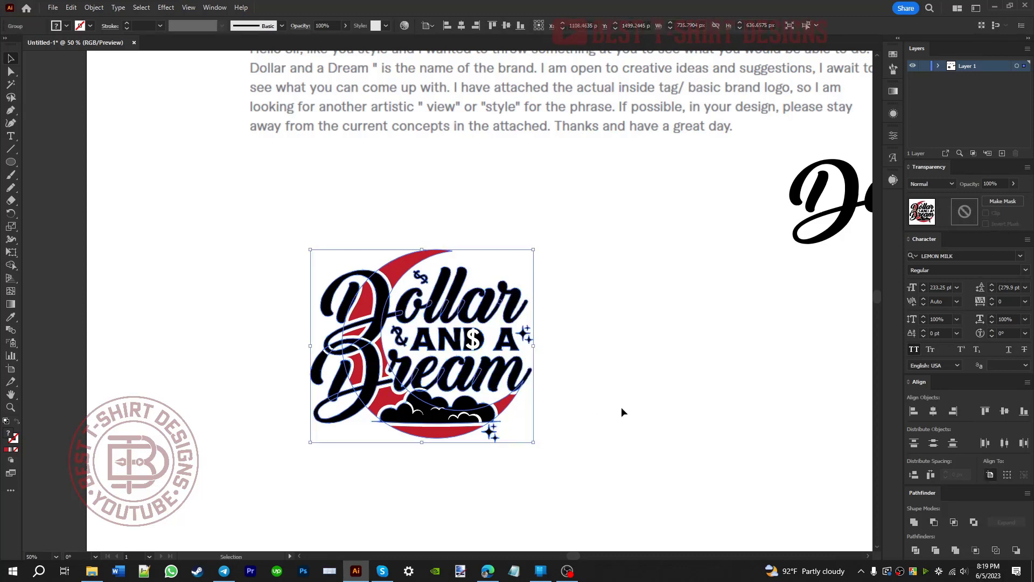
click(622, 408)
Step: Draw a background rectangle of about 1077 by 1040 px around the design and send it to the back
scroll(364, 368, down, 1)
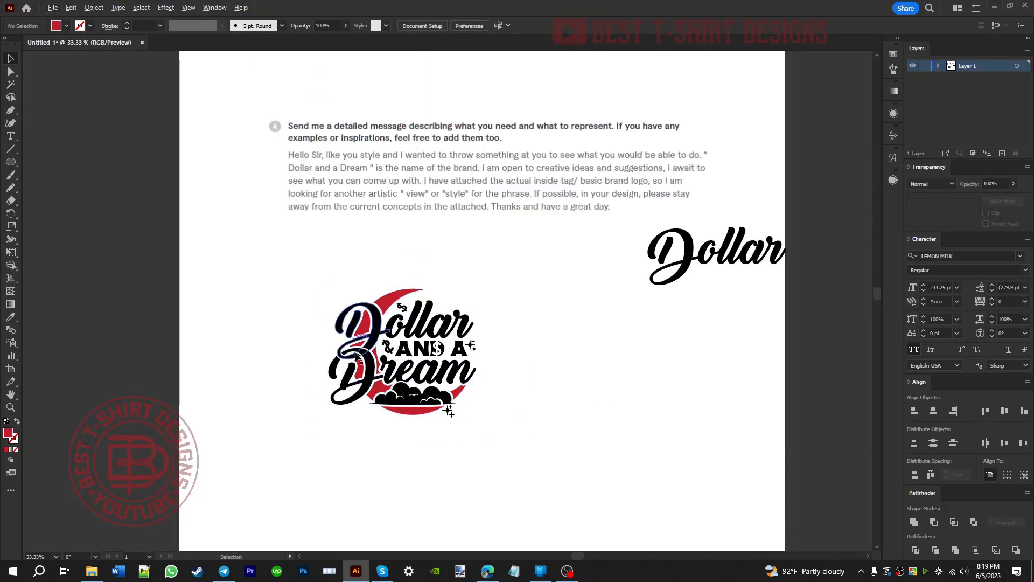
scroll(396, 388, up, 1)
key(m)
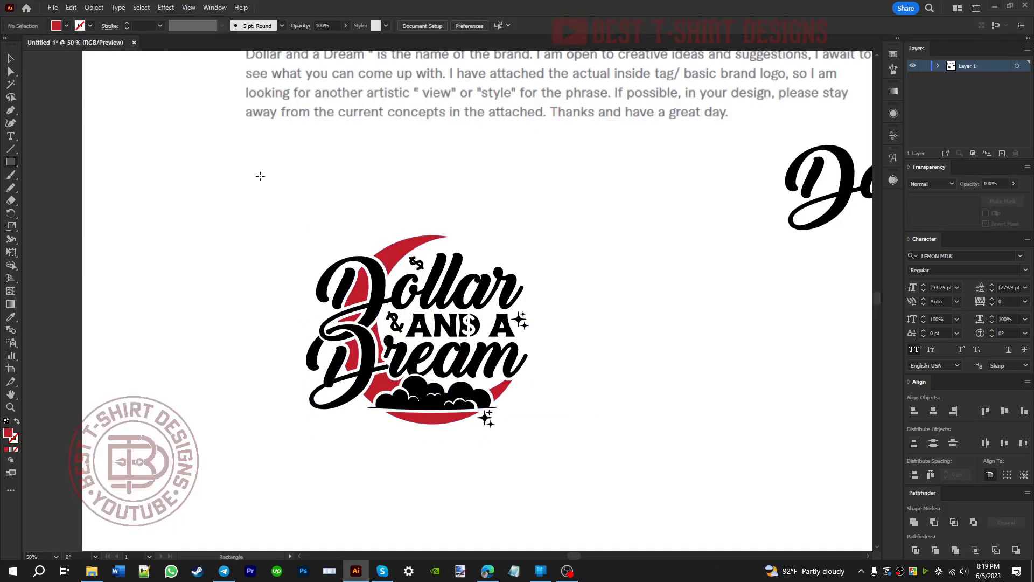
drag(261, 175, 587, 491)
key(ctrl+shift+bracketleft)
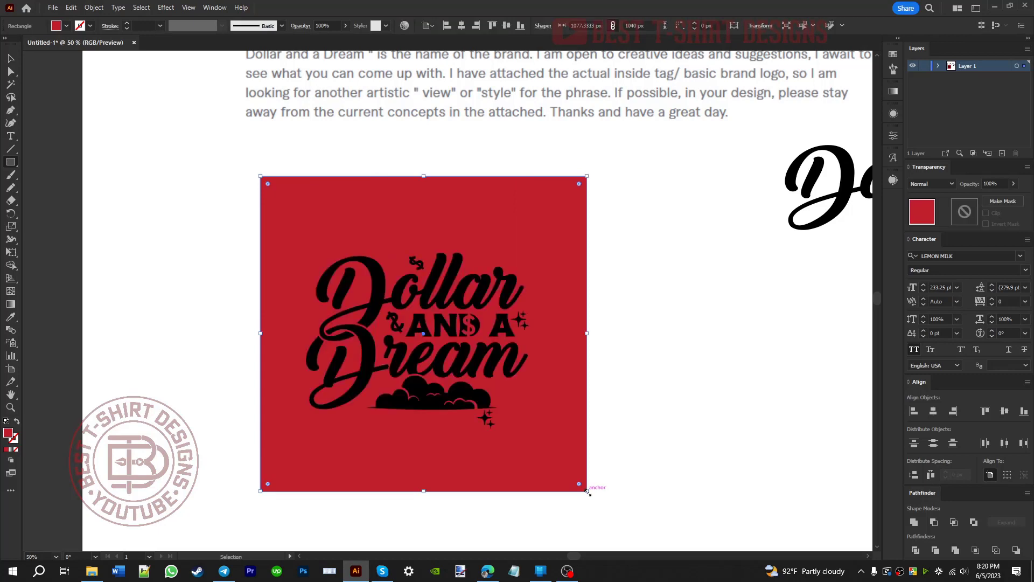
Step: Fill the background rectangle with the black sampled from the cloud
key(i)
click(456, 399)
key(v)
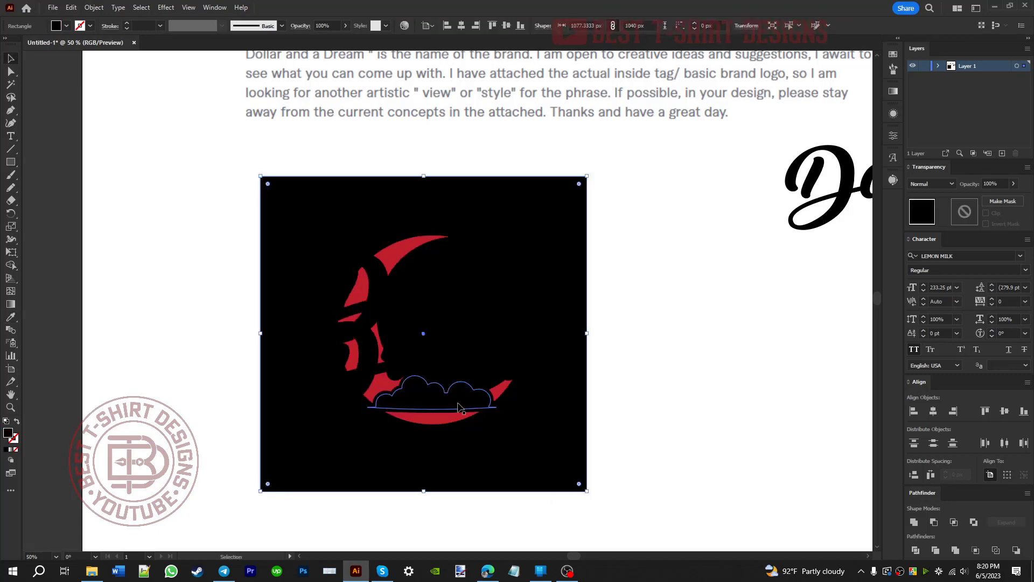
Step: Recolour all the black lettering, cloud, dollar signs and sparkles inside the design group with white sampled from the artboard
key(ctrl+shift+a)
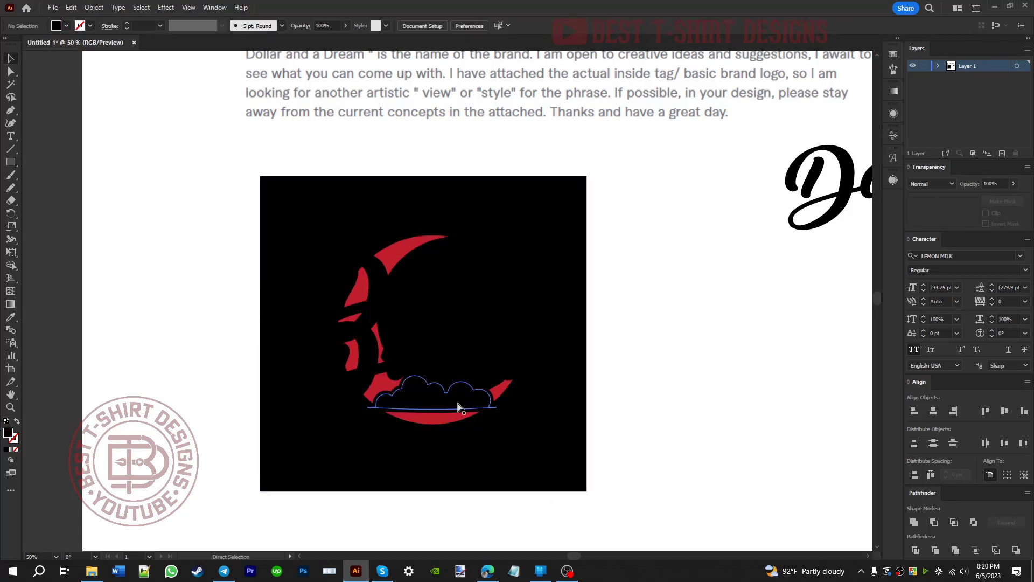
double_click(440, 374)
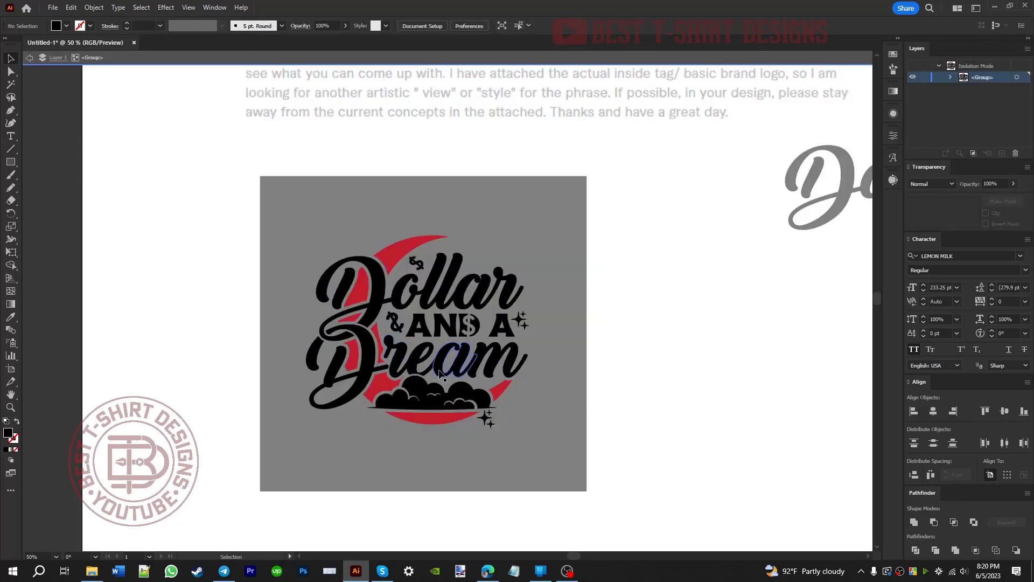
key(y)
click(440, 357)
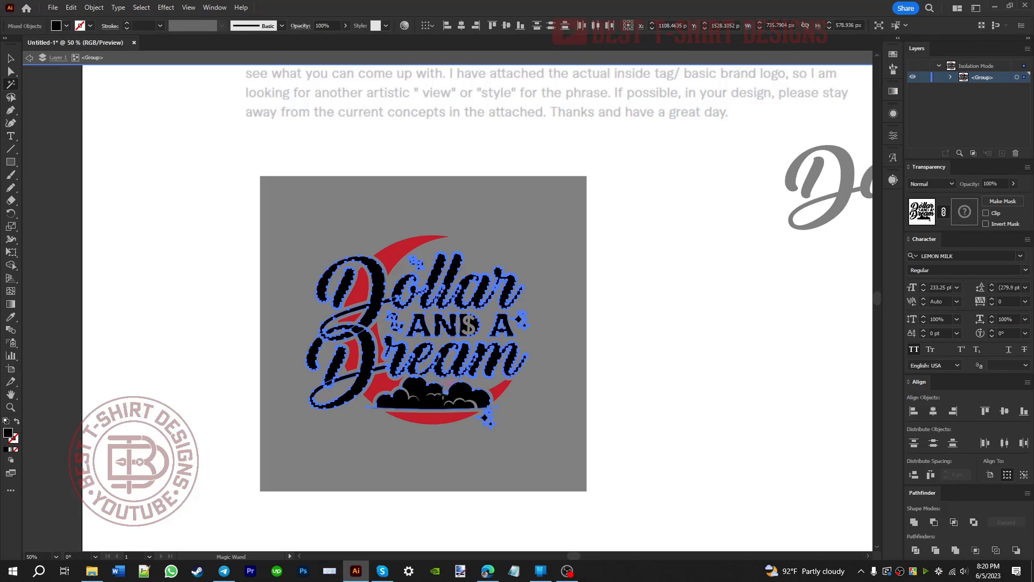
key(i)
click(670, 344)
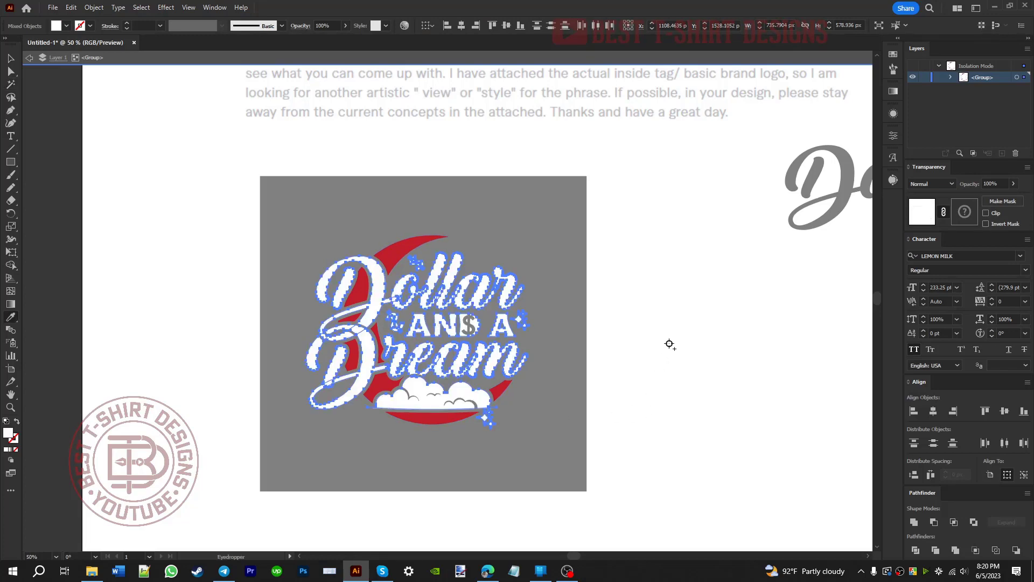
key(v)
click(670, 348)
double_click(653, 356)
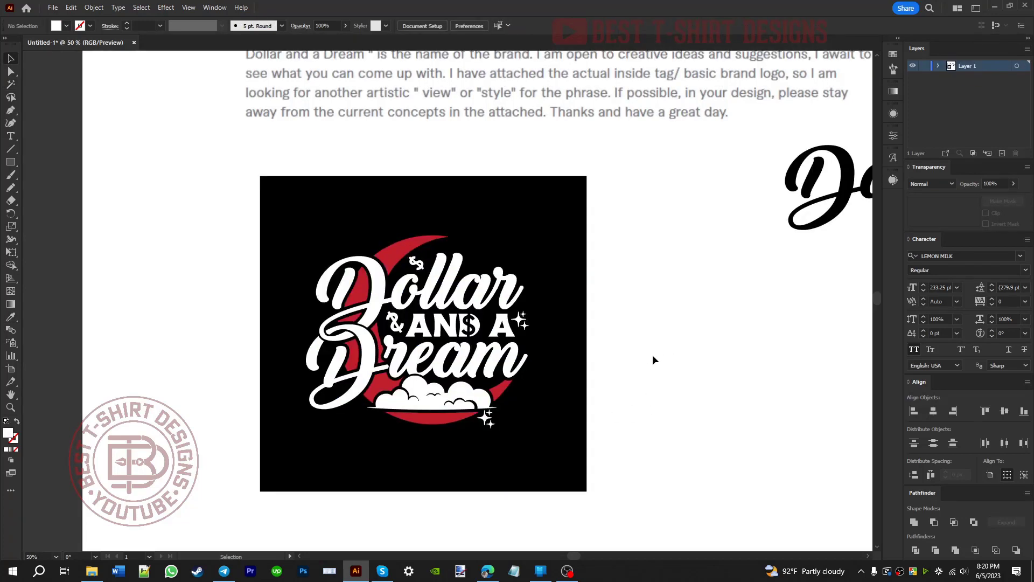
Step: Fill the crescent moon inside the design group with the light orange swatch and return to the normal artwork
scroll(469, 355, up, 2)
scroll(470, 355, down, 1)
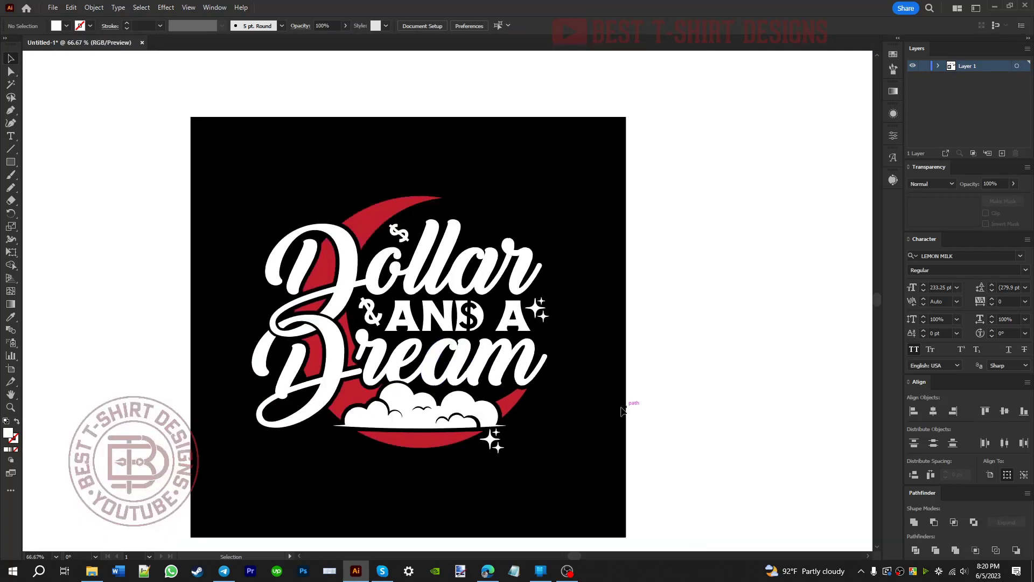
double_click(514, 407)
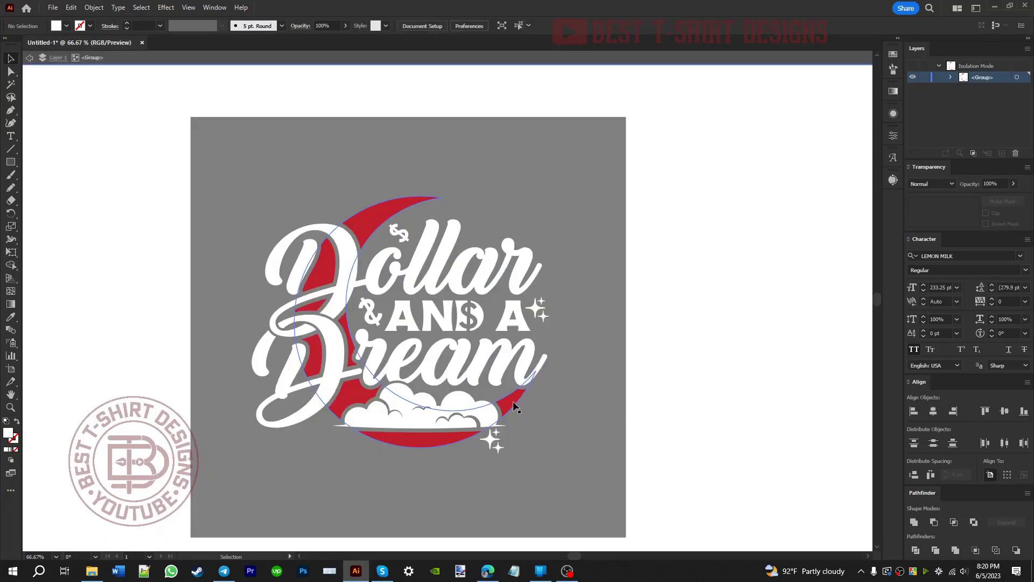
click(515, 407)
click(66, 26)
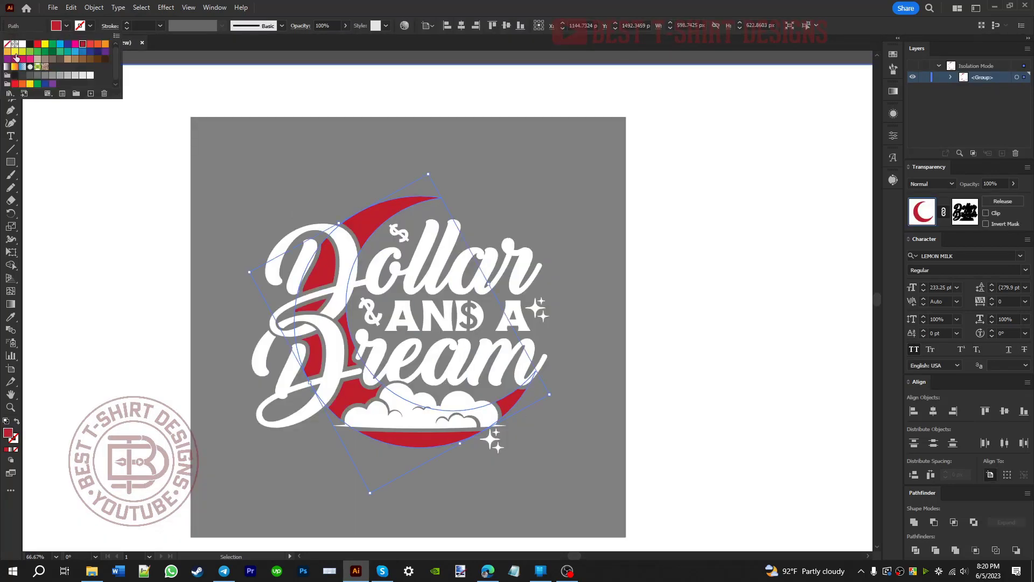
click(7, 52)
click(98, 227)
double_click(625, 381)
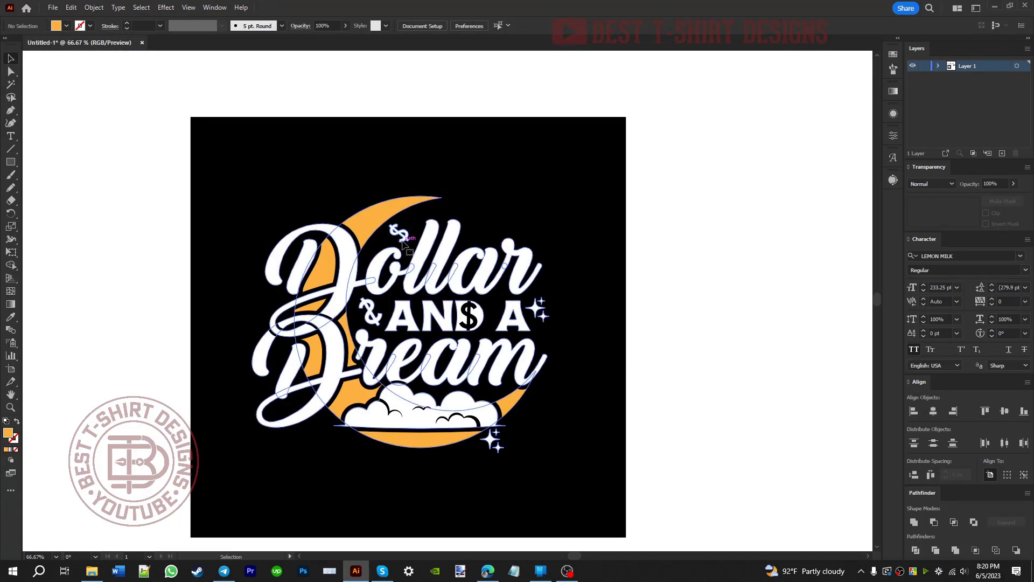
Step: Recolour both sparkle clusters and the two small tilted dollar signs with the orange sampled from the moon
click(403, 242)
double_click(536, 310)
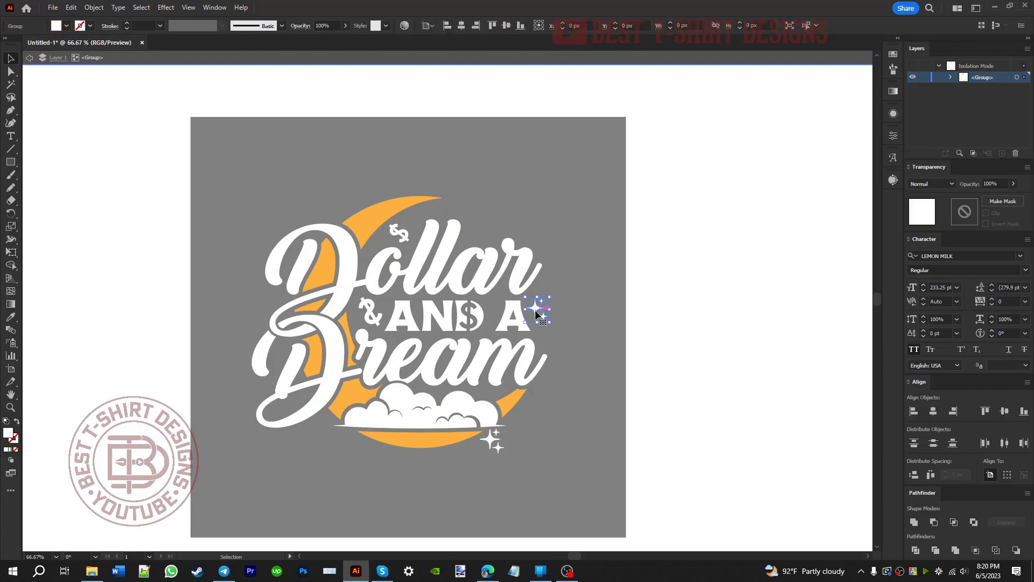
shift+click(492, 438)
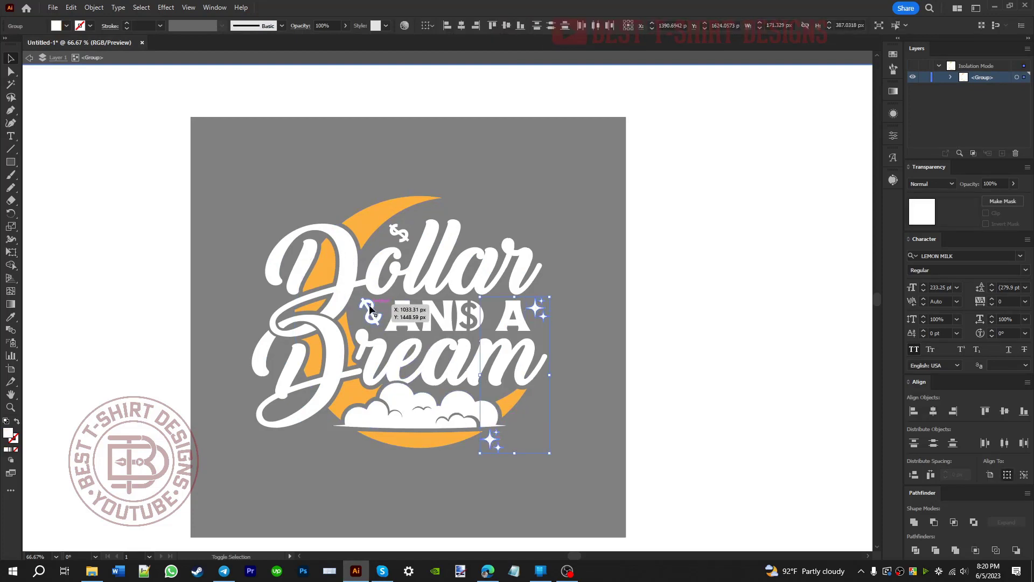
shift+click(370, 308)
shift+click(398, 233)
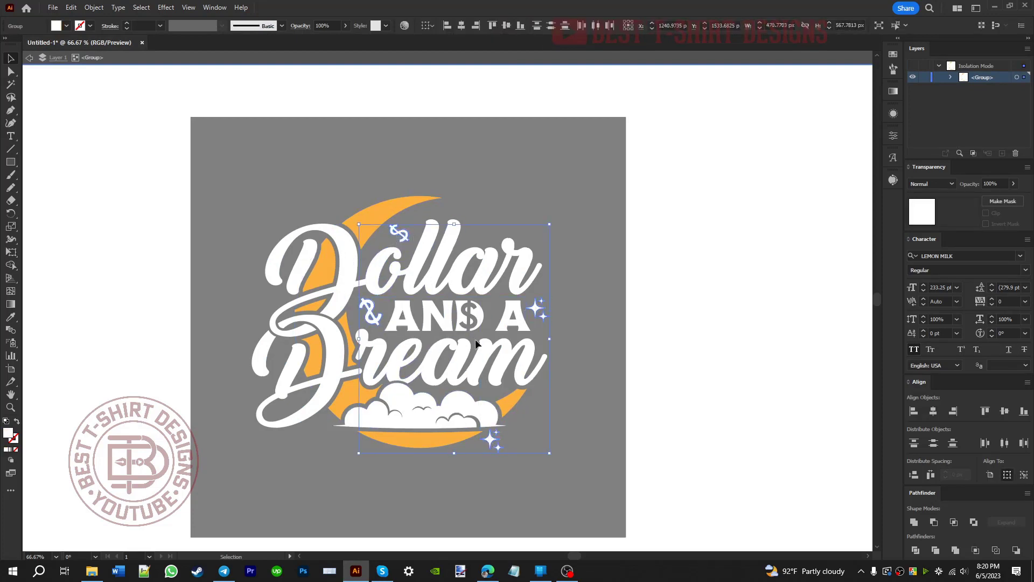
key(i)
click(382, 219)
key(v)
double_click(609, 386)
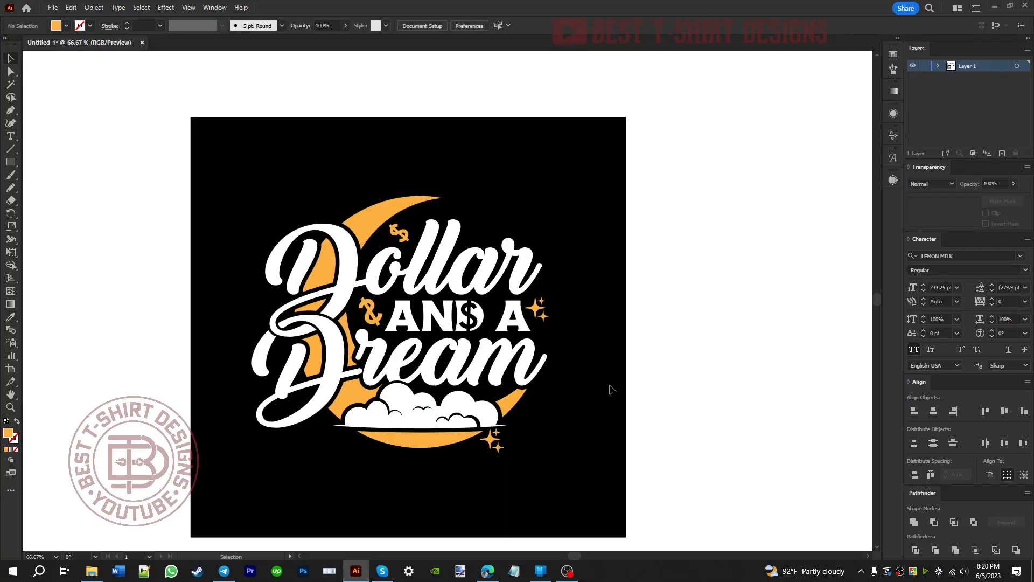
Step: Duplicate the sparkle cluster beside the "A" into the empty space above the "a" of "Dollar"
key(ctrl+1)
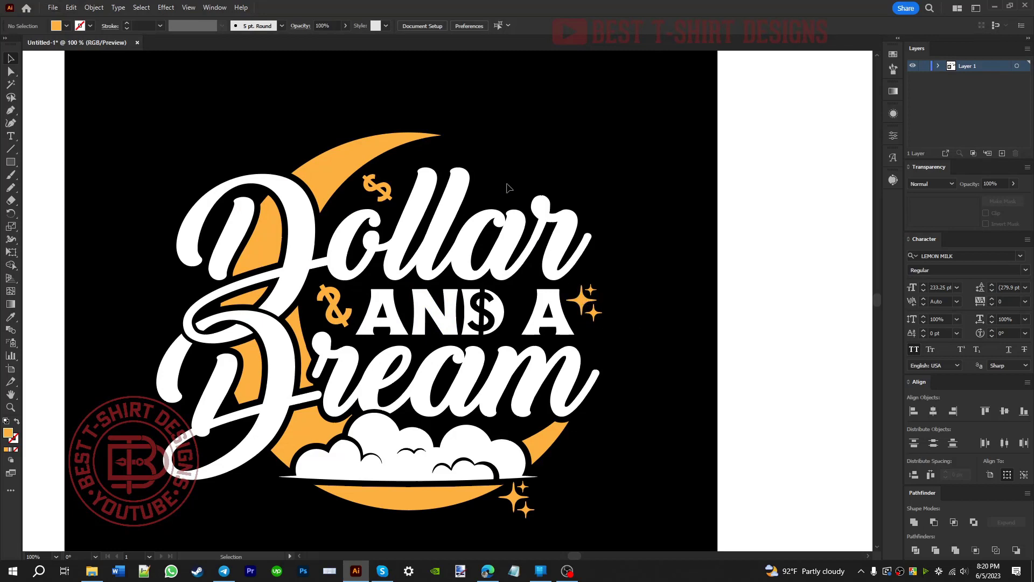
double_click(586, 302)
drag(585, 303, 498, 182)
double_click(539, 346)
scroll(470, 330, down, 2)
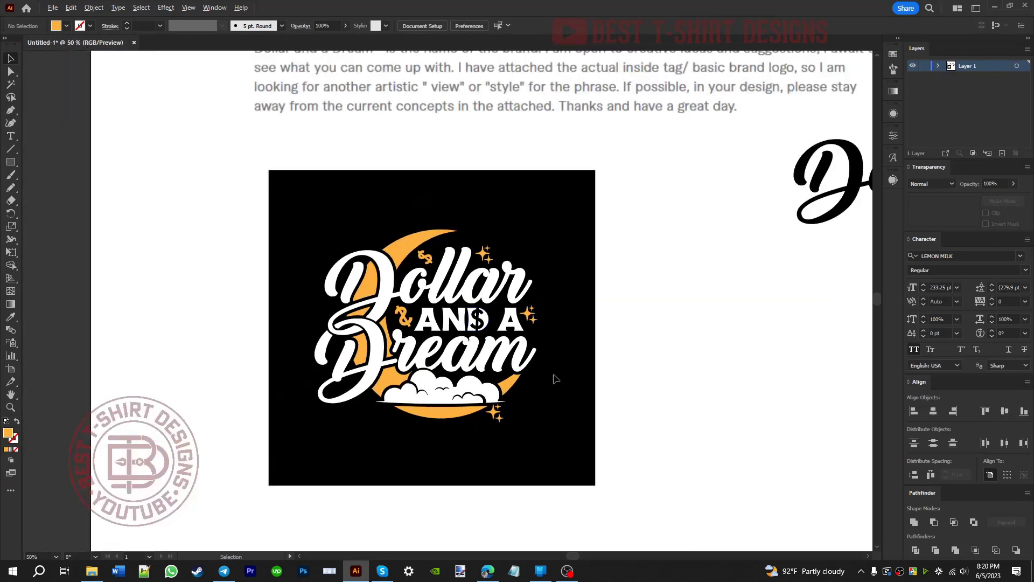
scroll(486, 409, up, 1)
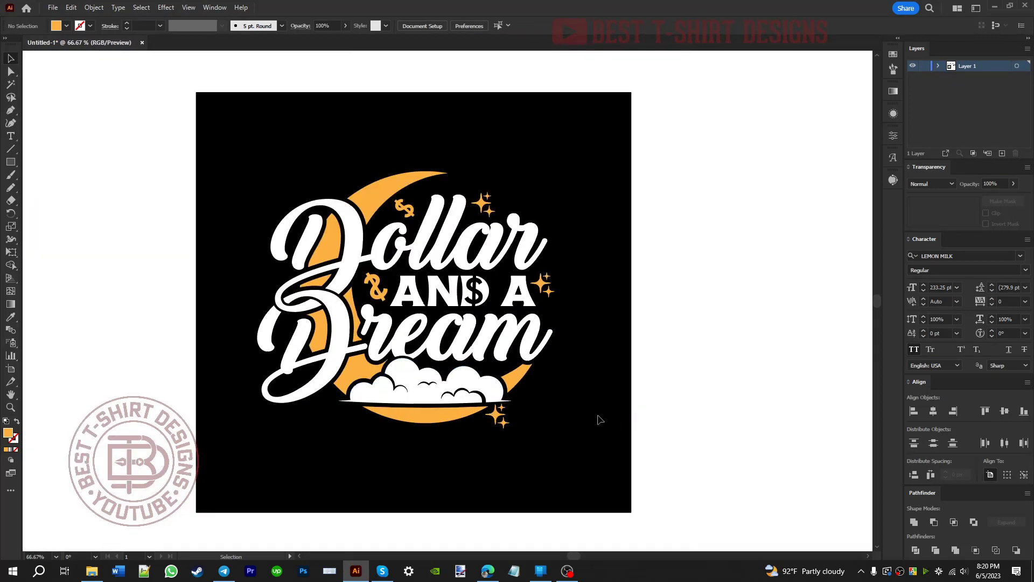
Step: Examine the whole recoloured design on its black background and the sparkle cluster below the cloud up close
key(ctrl+minus)
drag(563, 461, 284, 169)
click(575, 358)
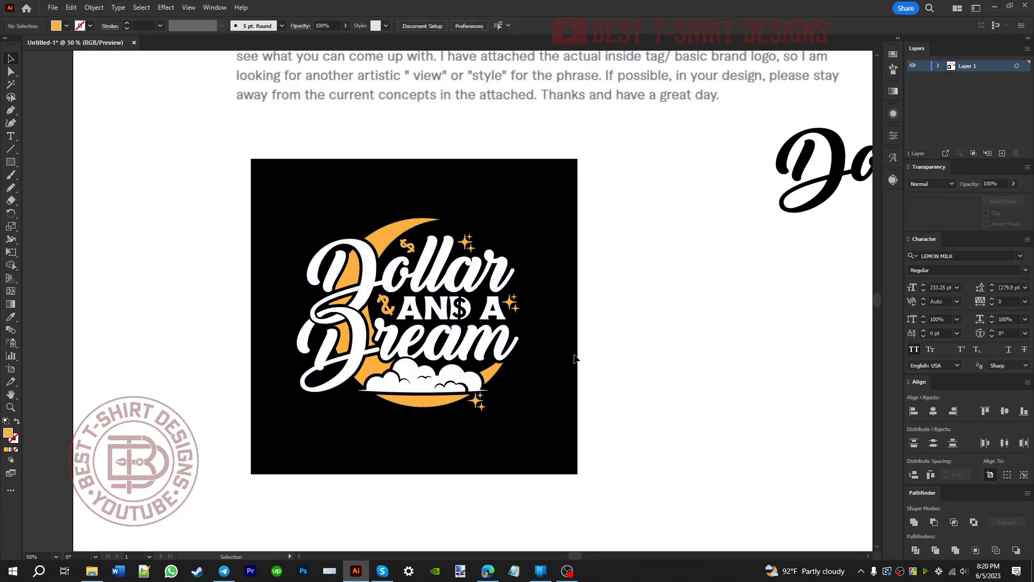
key(ctrl+minus)
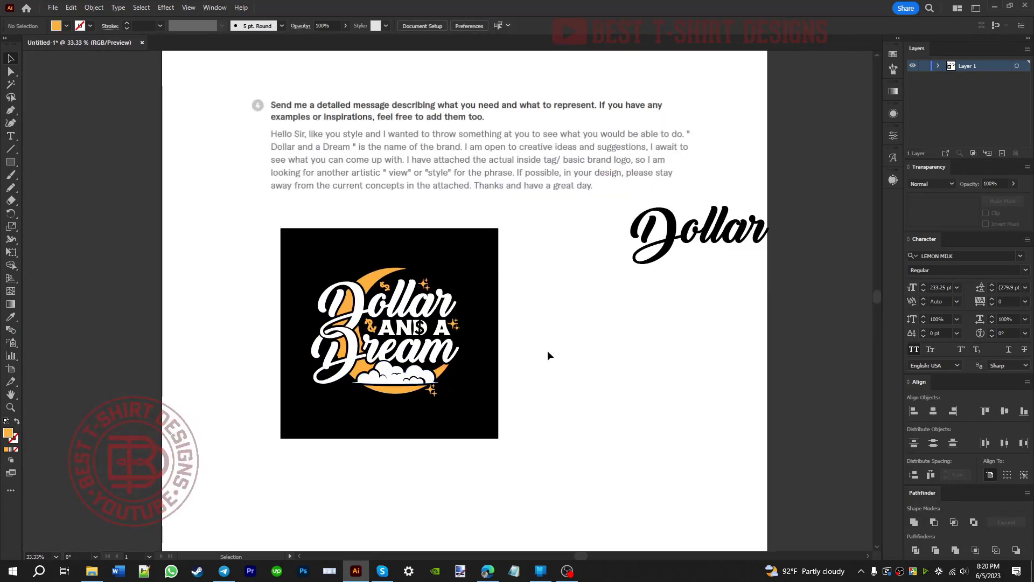
scroll(357, 337, up, 2)
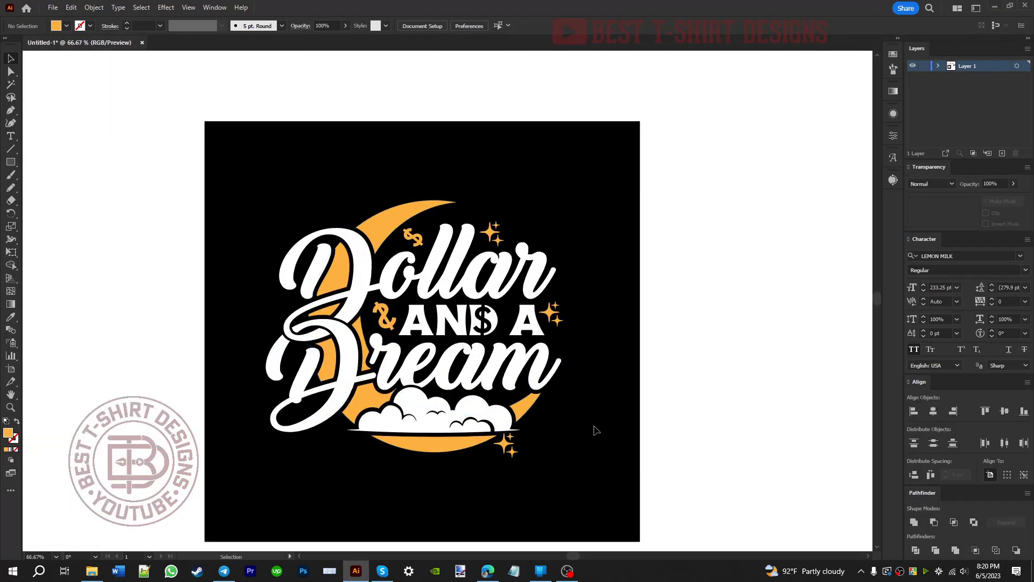
double_click(518, 449)
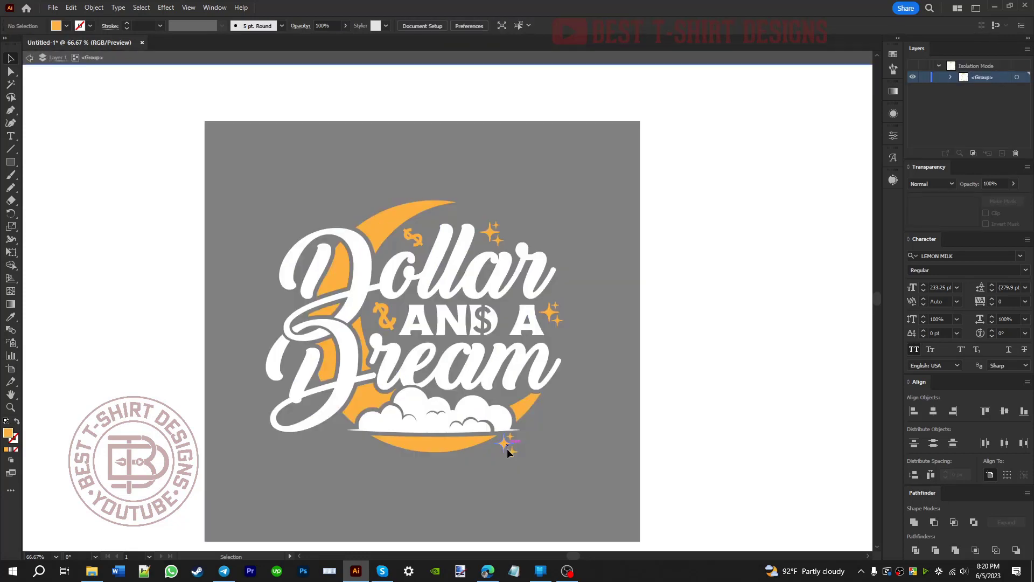
scroll(507, 446, up, 2)
click(506, 445)
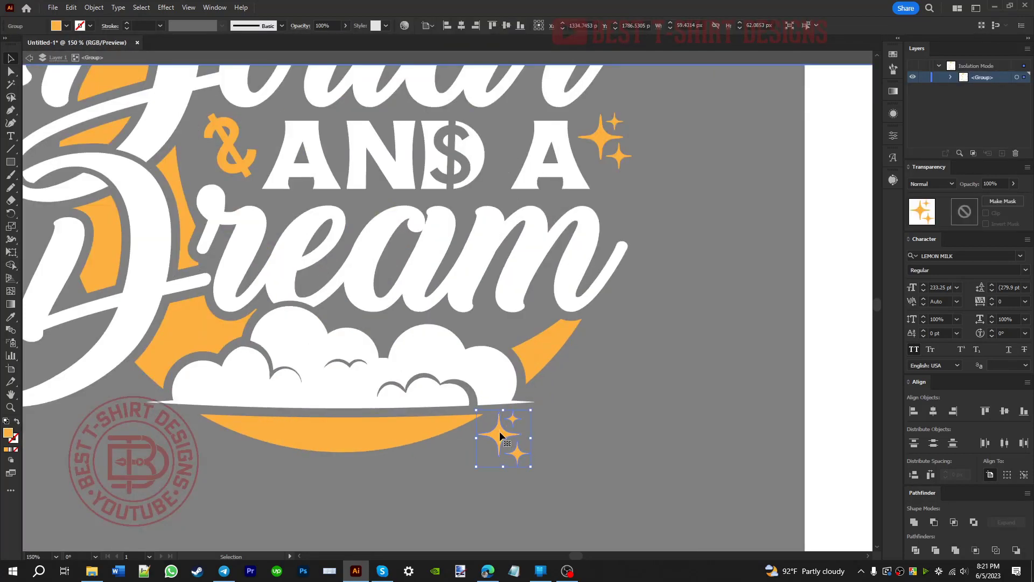
scroll(500, 435, down, 2)
double_click(582, 416)
scroll(499, 401, down, 2)
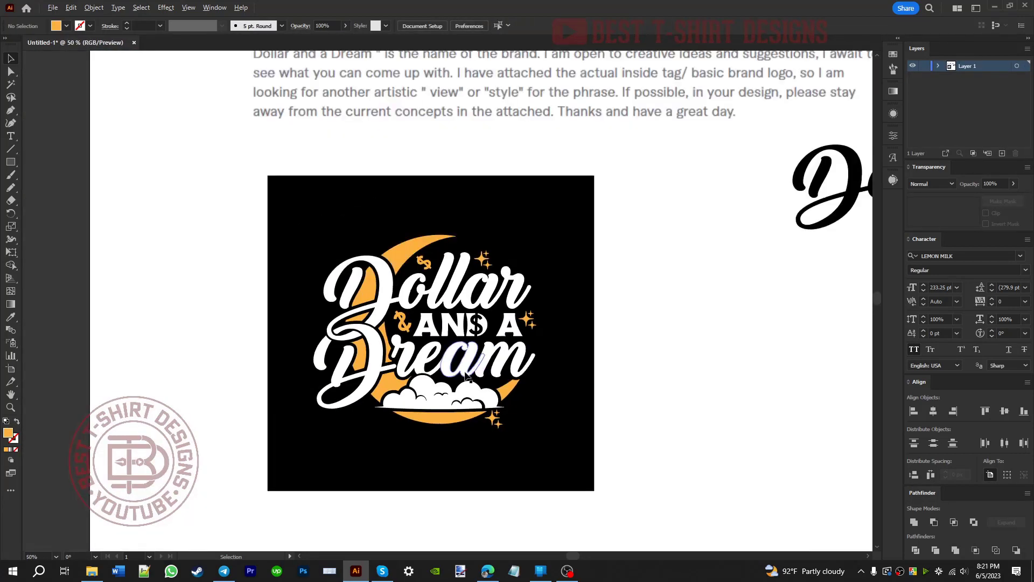
scroll(498, 397, up, 1)
scroll(572, 381, up, 2)
drag(631, 360, 546, 363)
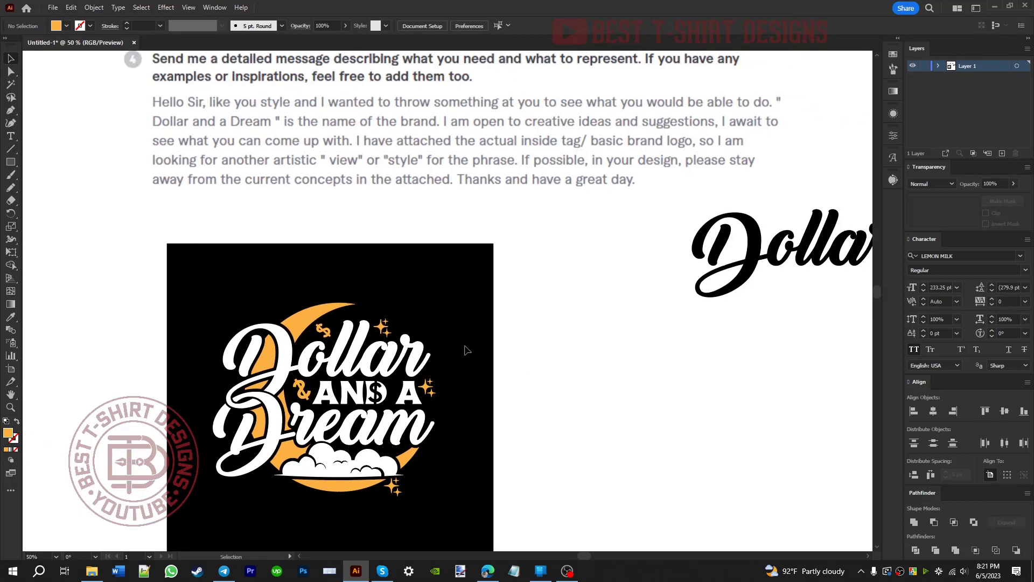
Step: Move the spare black "Dollar" word off the artboard's right side
scroll(491, 363, down, 1)
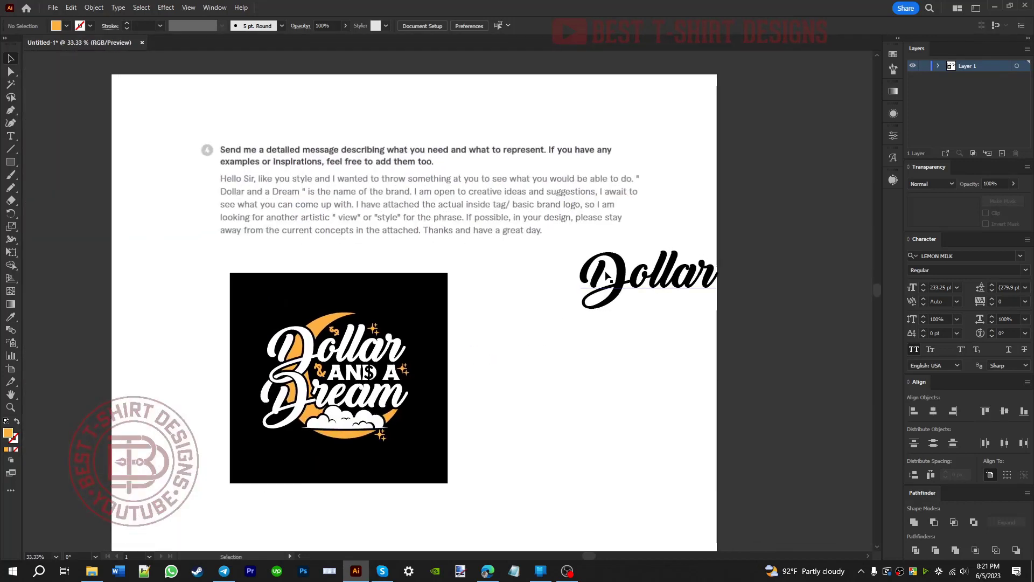
drag(646, 281, 789, 324)
click(564, 389)
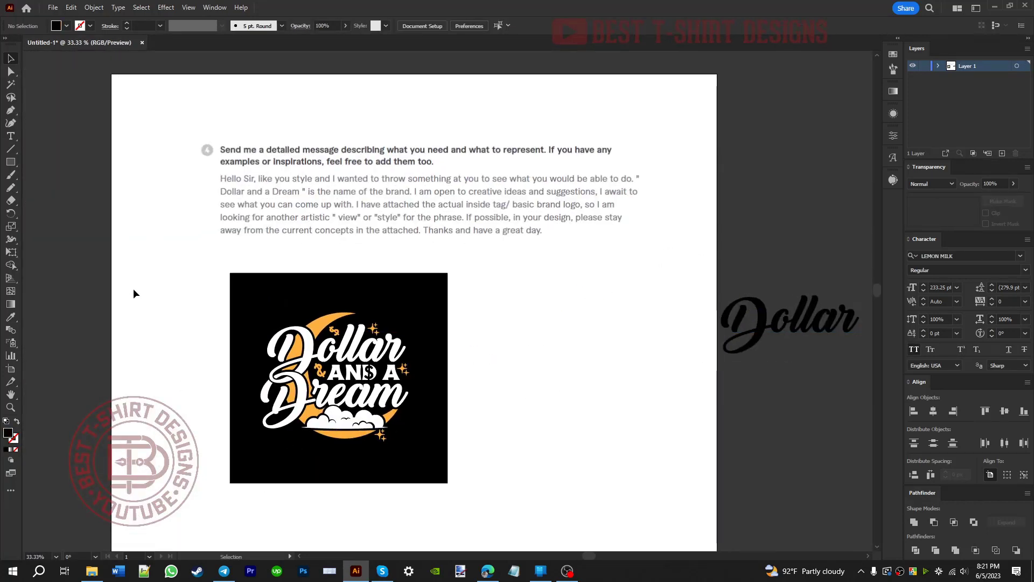
drag(205, 268, 517, 496)
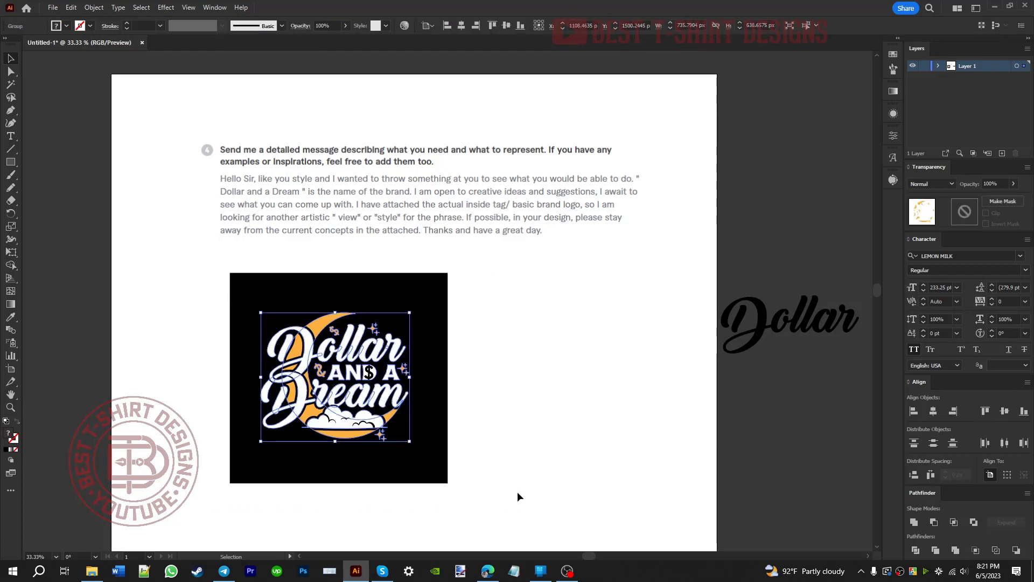
click(455, 372)
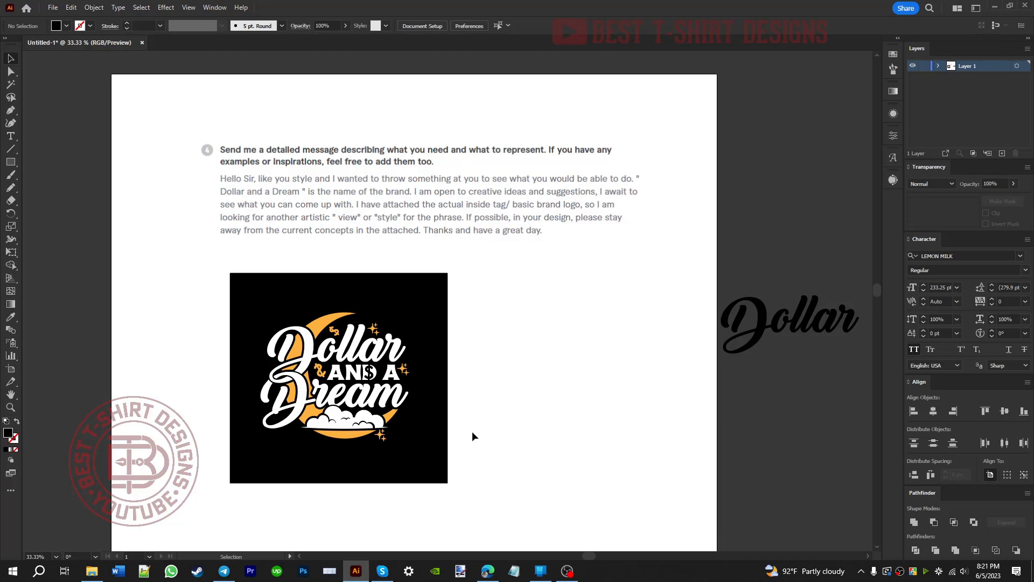
scroll(334, 409, up, 2)
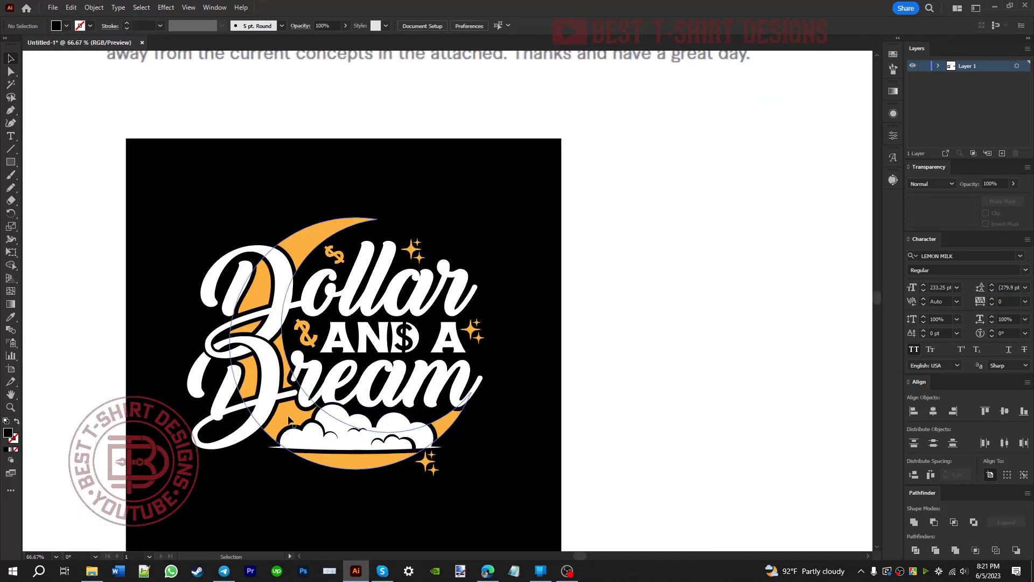
drag(495, 476, 540, 434)
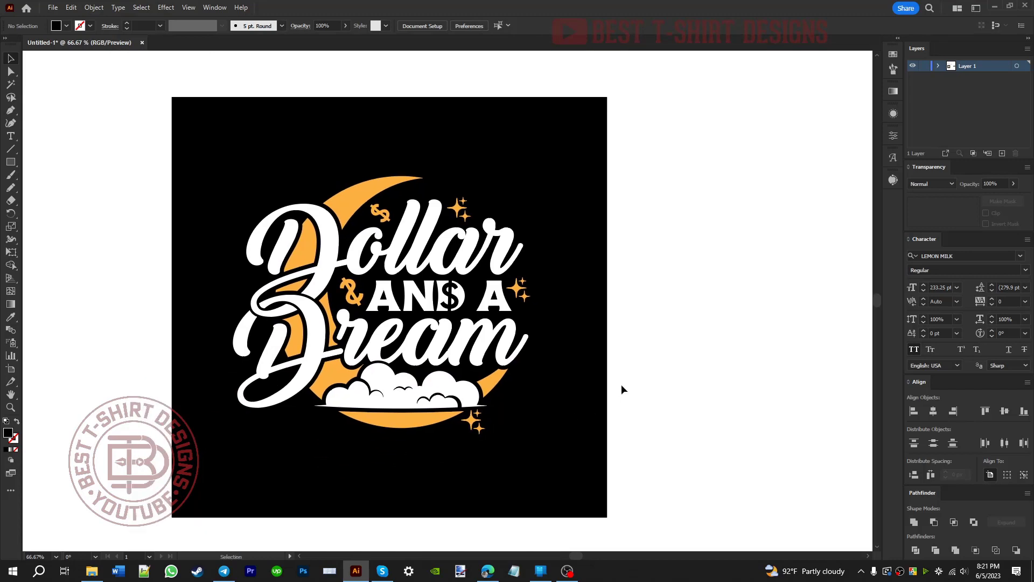